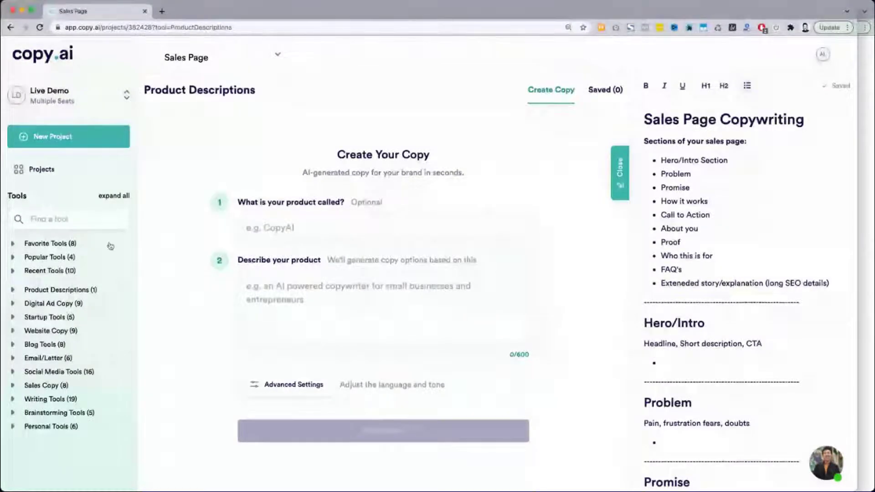
# Return to the All Projects grid listing the Sales Page and IG Posts projects.
pyautogui.click(41, 178)
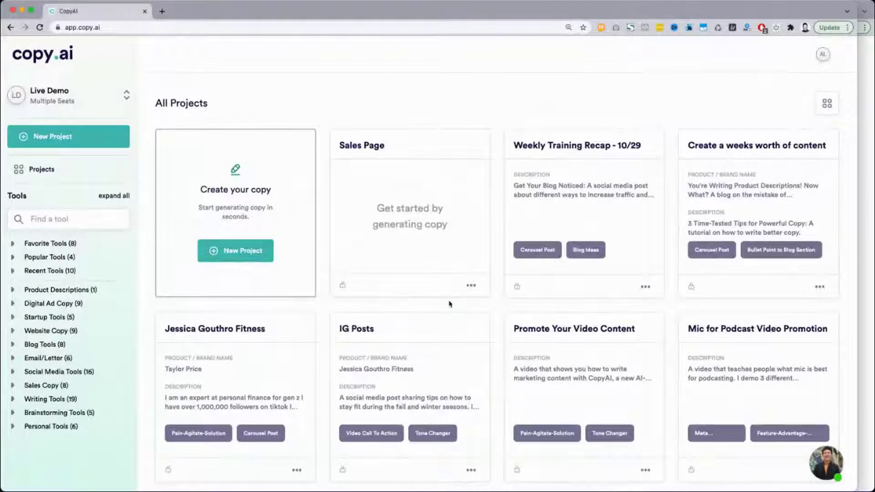
pyautogui.scroll(-7, 479, 302)
pyautogui.scroll(7, 476, 302)
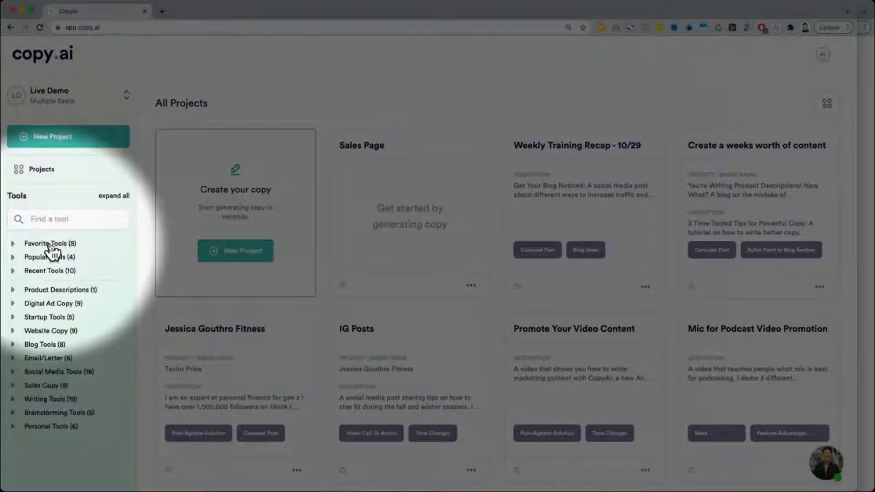
pyautogui.click(59, 221)
pyautogui.write('blog')
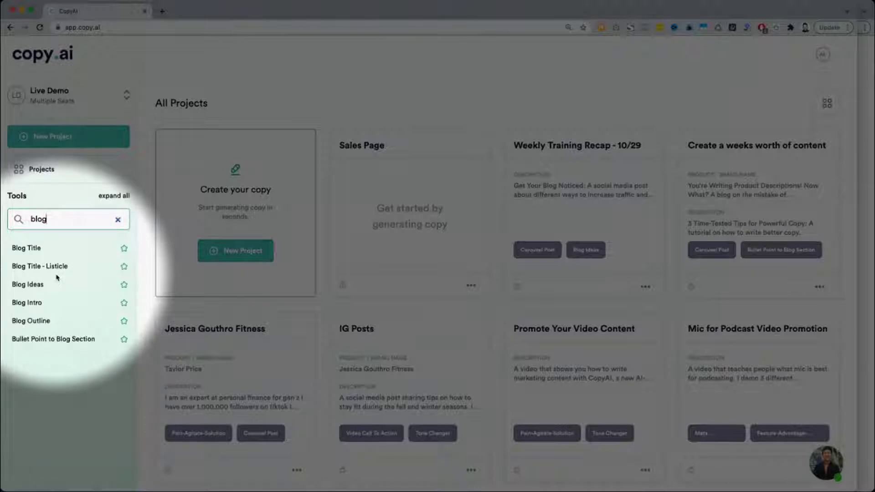
pyautogui.click(118, 220)
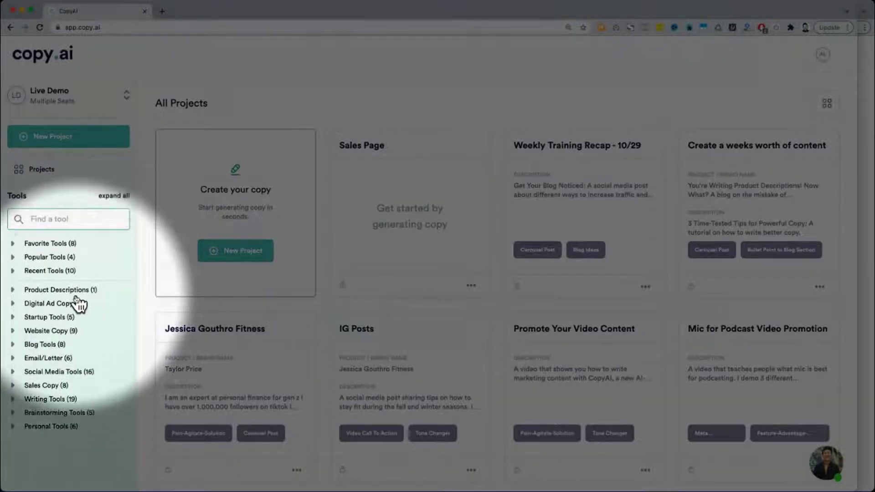
pyautogui.click(66, 371)
pyautogui.scroll(-1, 73, 381)
pyautogui.scroll(-3, 74, 383)
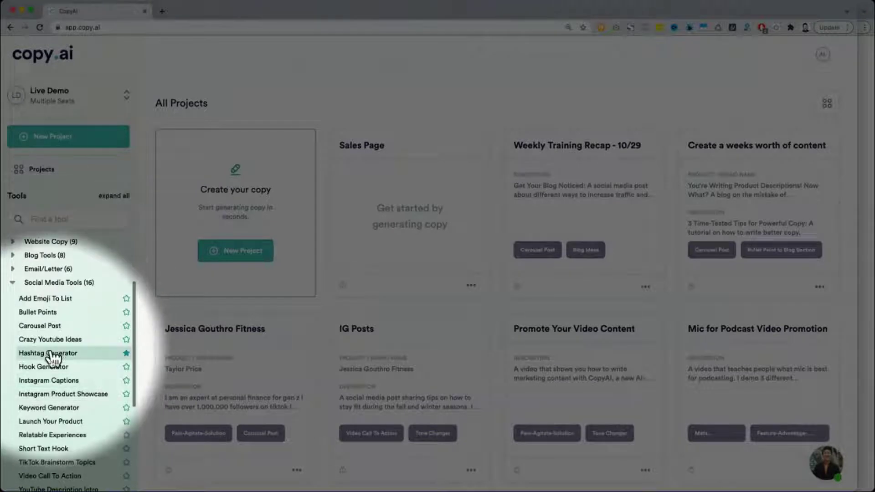
pyautogui.click(64, 285)
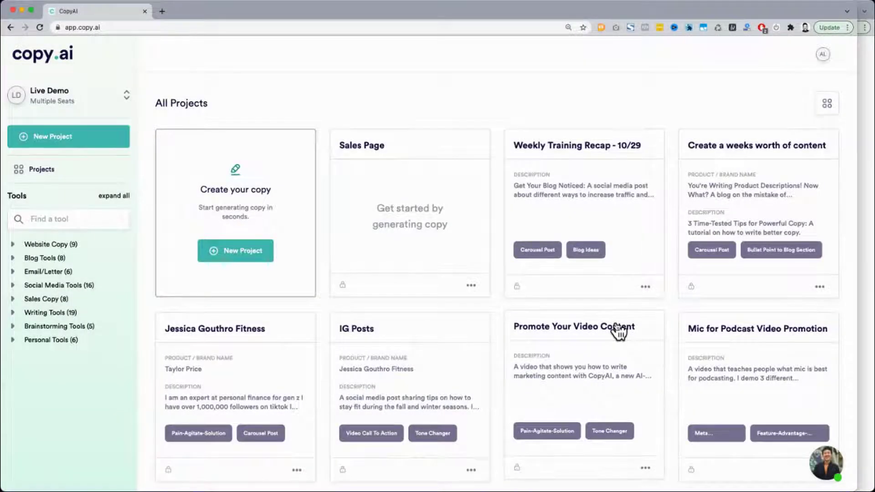
pyautogui.scroll(-3, 618, 331)
pyautogui.scroll(3, 618, 331)
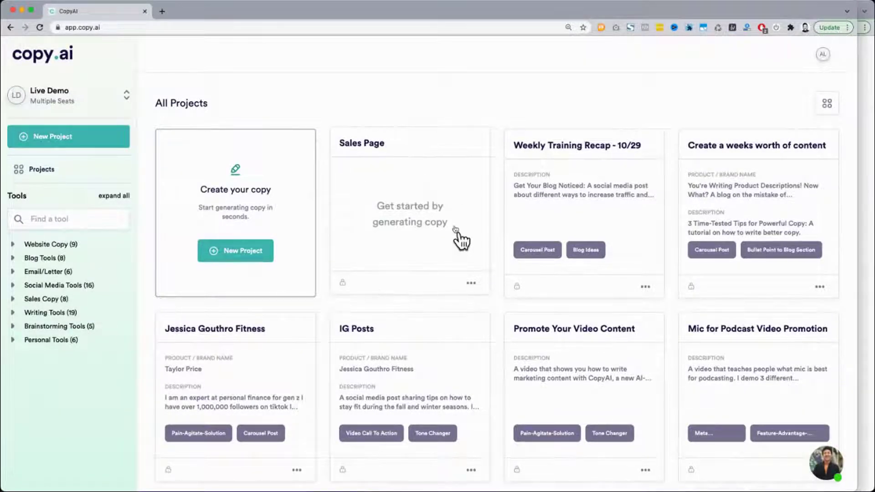
# Open the Sales Page project and read through its Sales Page Copywriting notes.
pyautogui.click(439, 196)
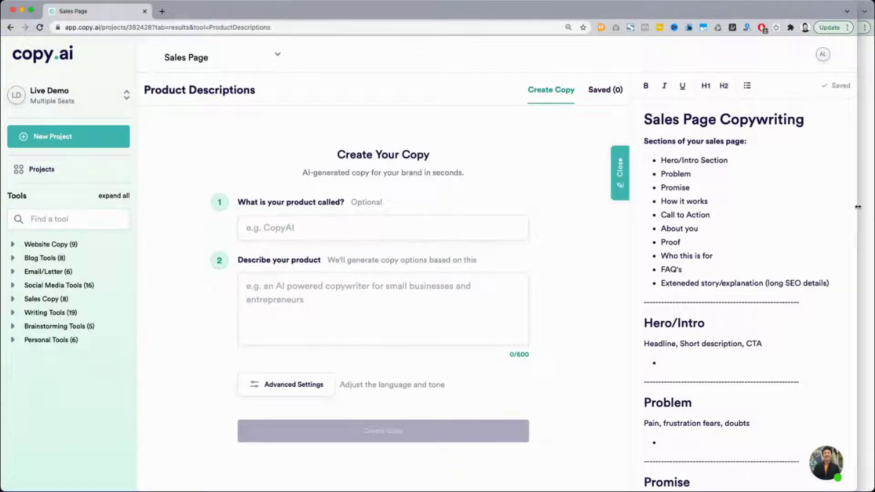
pyautogui.moveTo(858, 207); pyautogui.dragTo(866, 207)
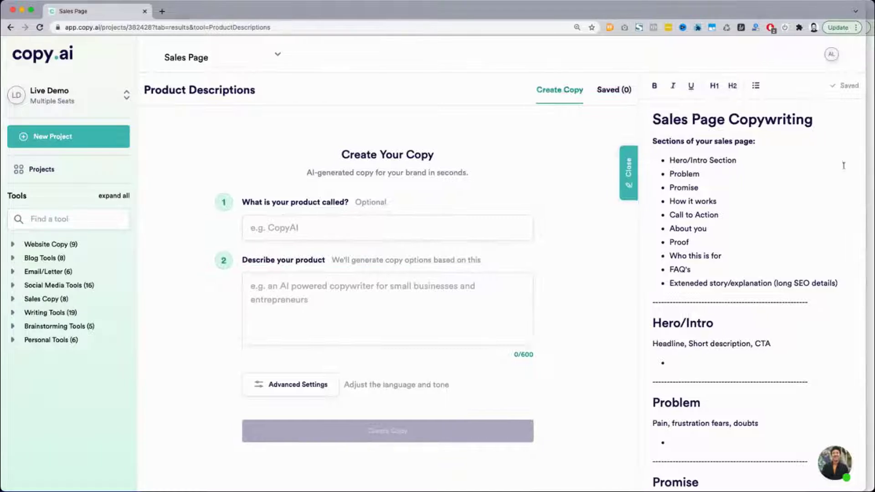
pyautogui.scroll(-7, 718, 191)
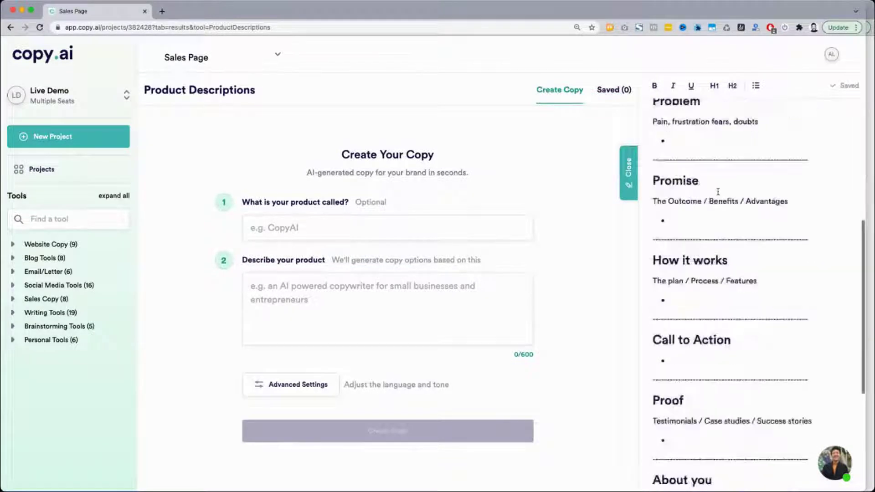
pyautogui.moveTo(664, 161); pyautogui.dragTo(725, 220)
pyautogui.scroll(7, 725, 221)
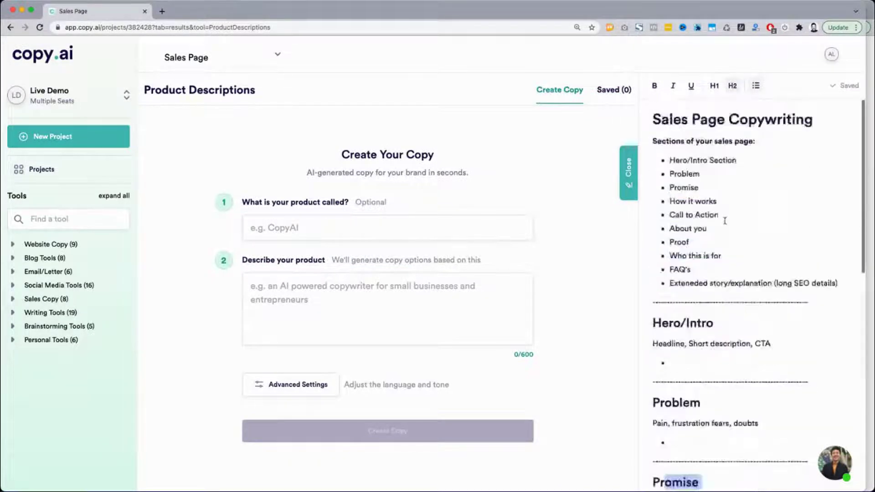
pyautogui.click(695, 258)
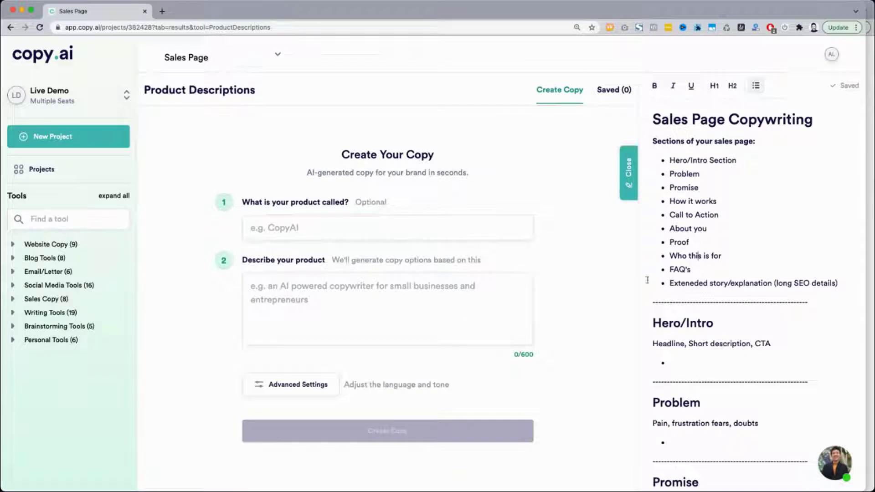
pyautogui.scroll(-1, 737, 317)
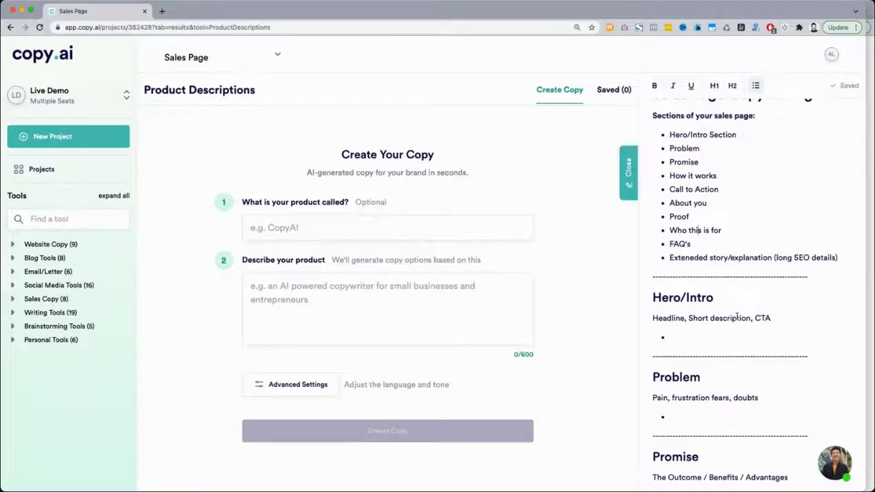
pyautogui.scroll(1, 737, 316)
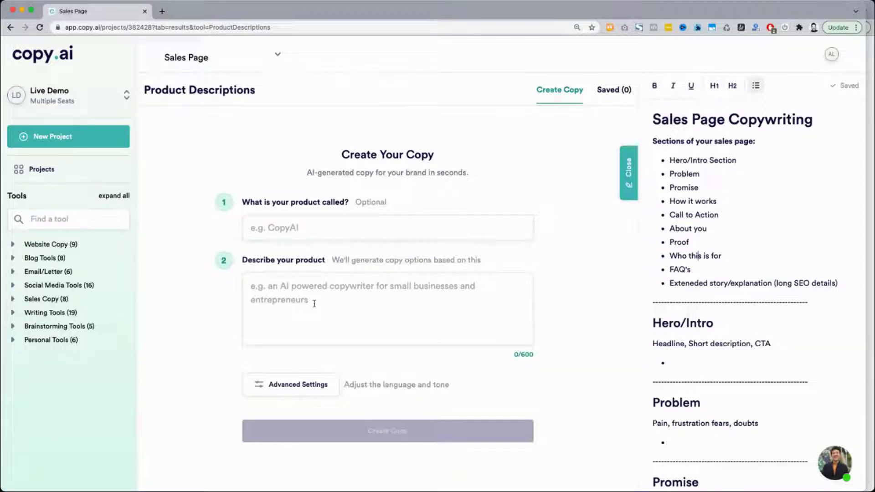
pyautogui.click(267, 386)
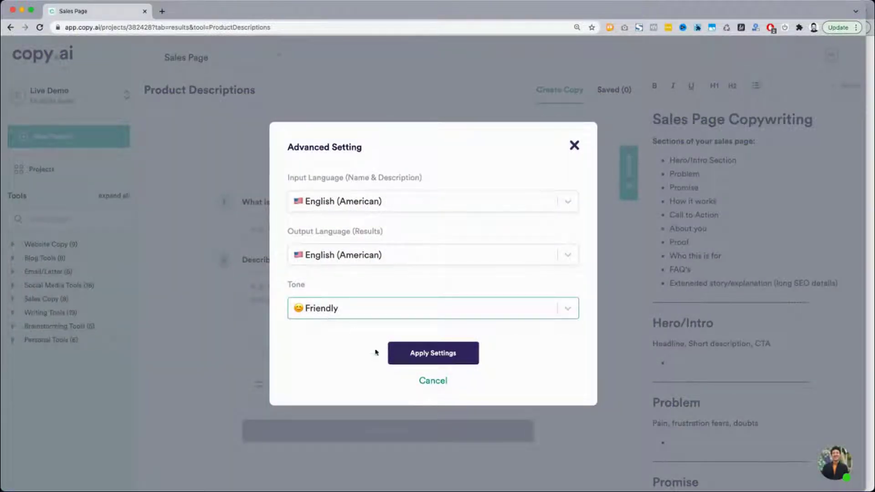
pyautogui.click(575, 147)
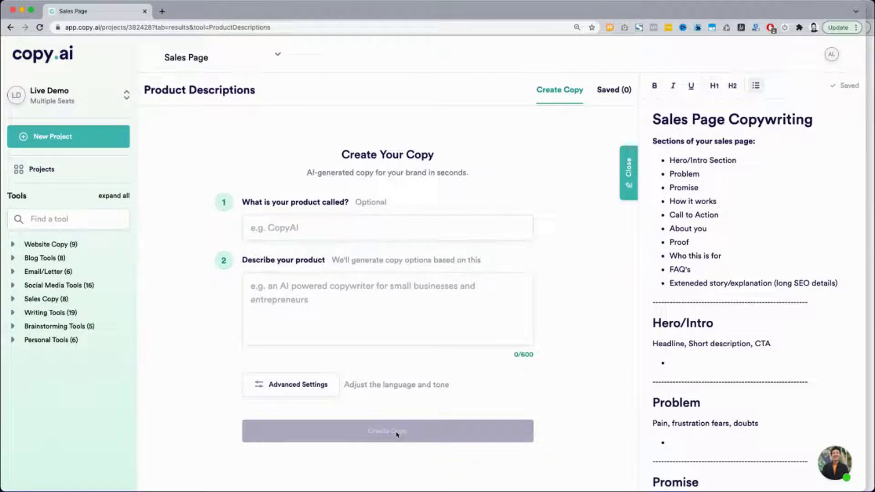
pyautogui.click(759, 152)
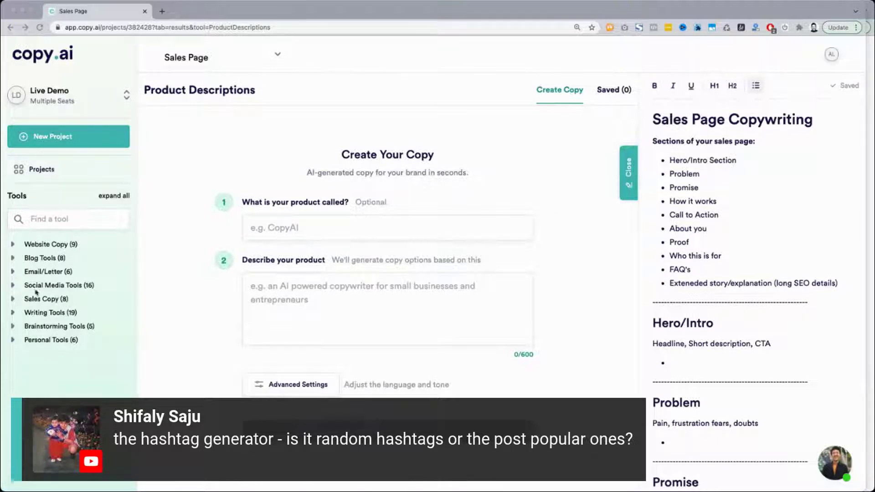
# Search the tools for 'hash' and open the Hashtag Generator.
pyautogui.click(53, 228)
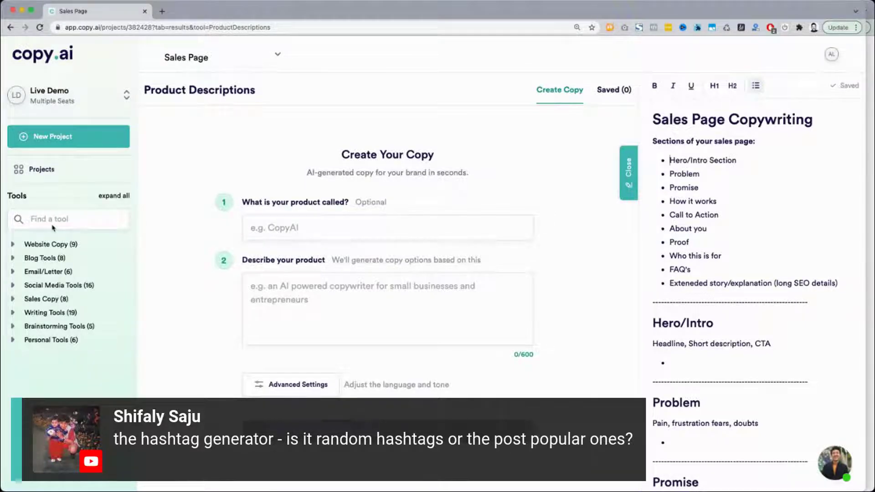
pyautogui.click(51, 218)
pyautogui.write('hash')
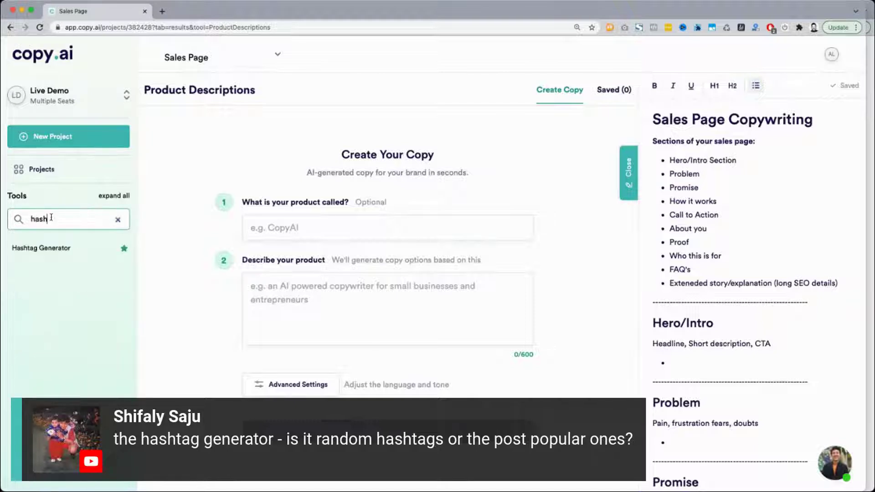
pyautogui.click(55, 251)
# Generate hashtags for the post topic 'skin care'.
pyautogui.click(295, 246)
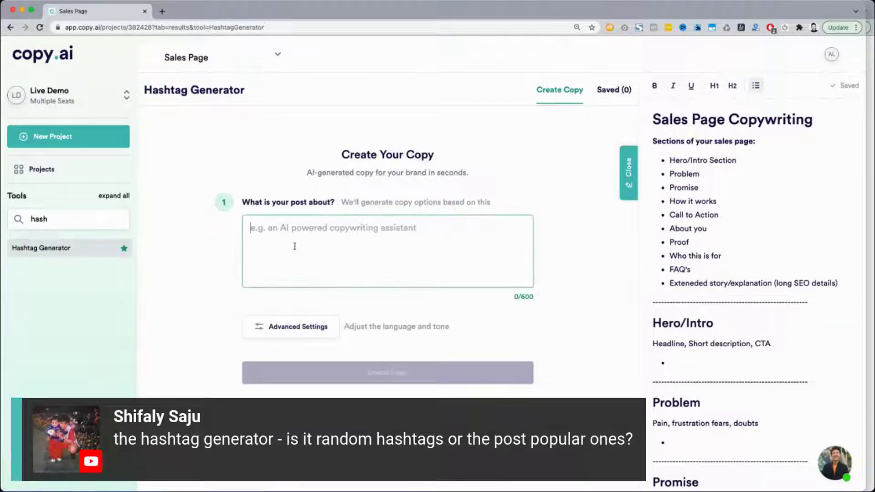
pyautogui.write('skin care')
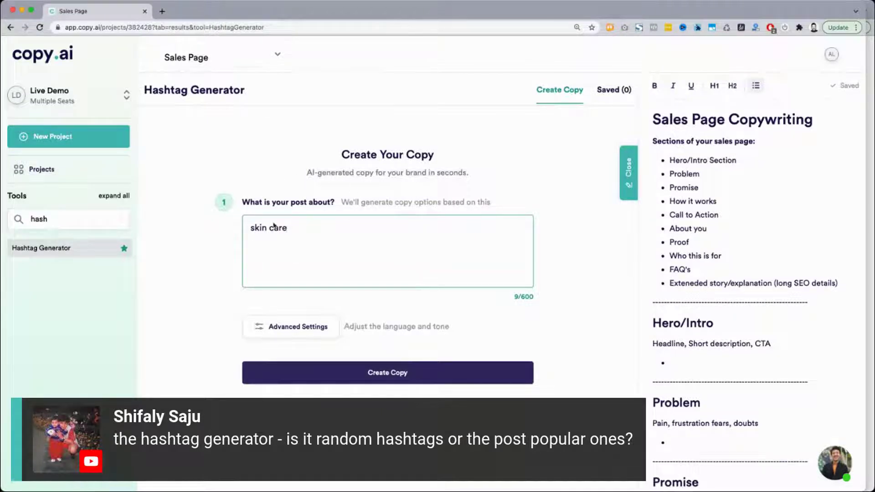
pyautogui.click(353, 380)
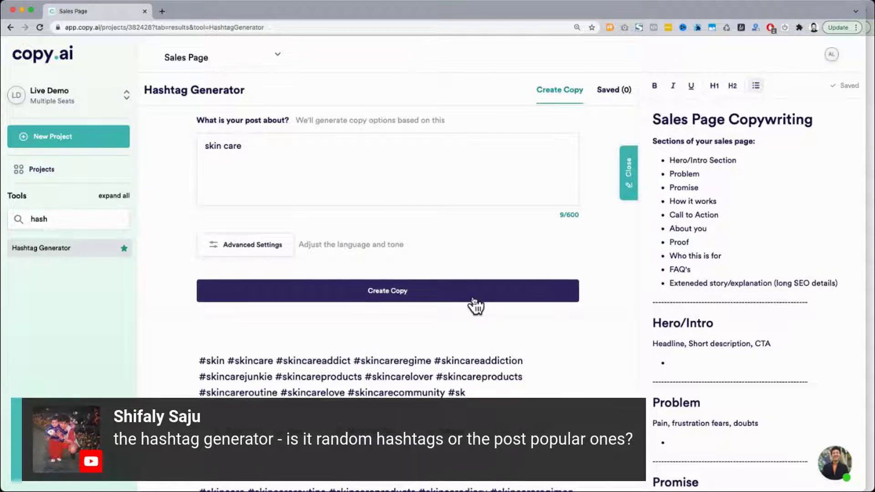
pyautogui.scroll(-4, 474, 303)
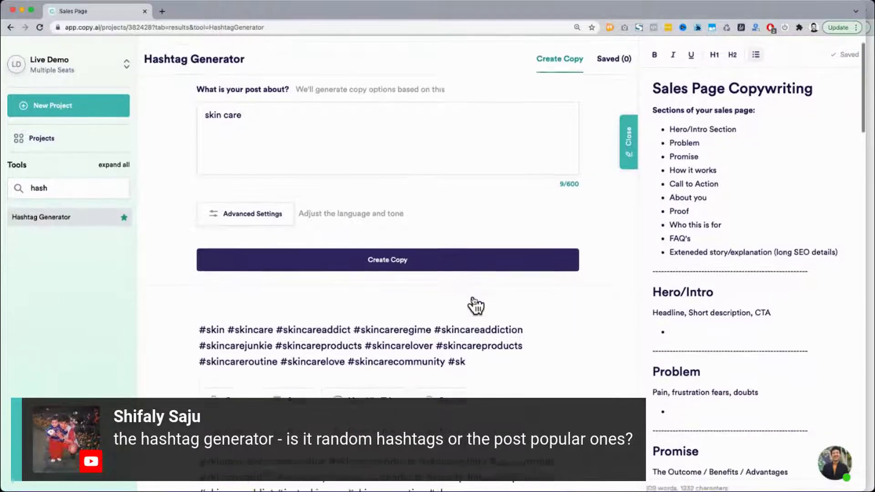
# Review the generated skin care hashtag sets and start extending the topic to 'skin care for'.
pyautogui.click(203, 209)
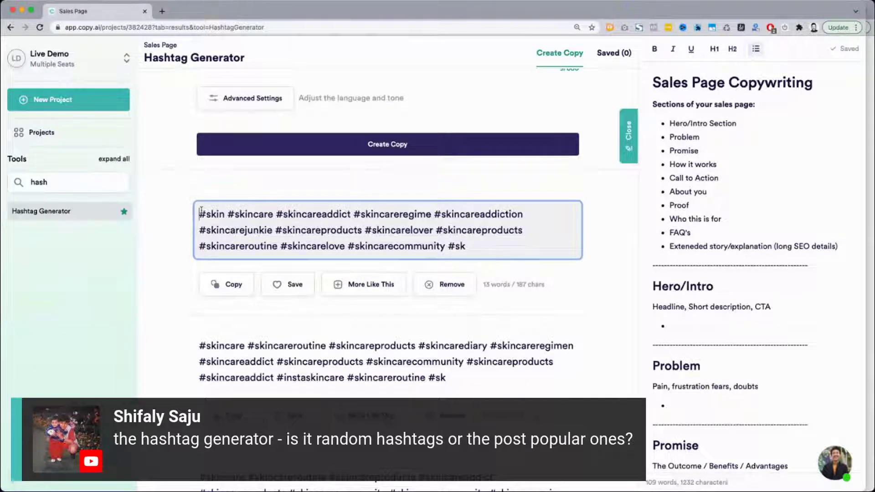
pyautogui.click(182, 219)
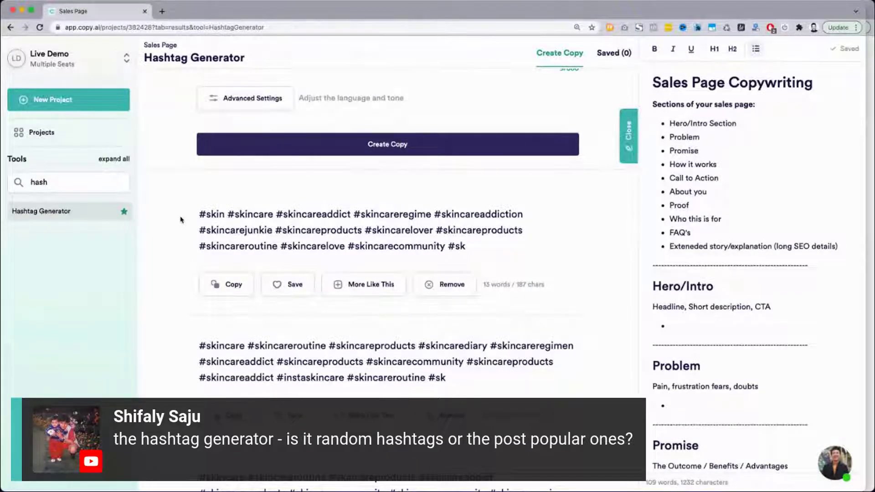
pyautogui.scroll(-5, 181, 220)
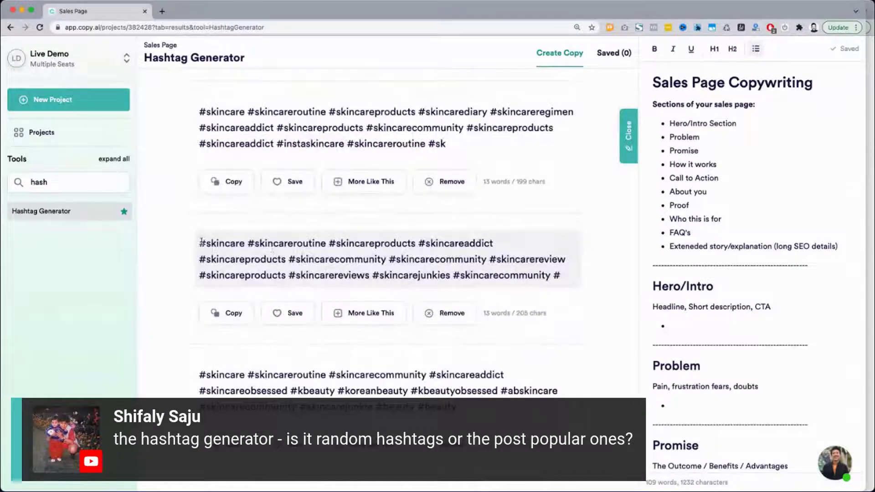
pyautogui.moveTo(199, 243); pyautogui.dragTo(548, 277)
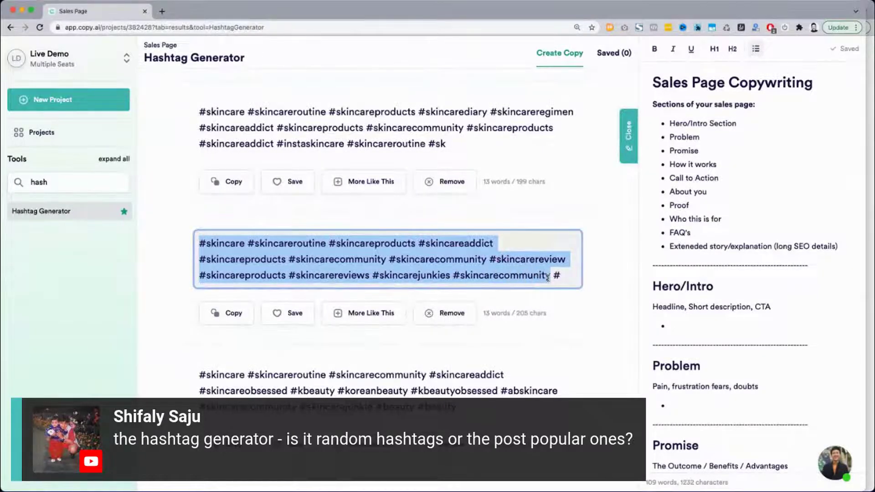
pyautogui.scroll(-1, 548, 278)
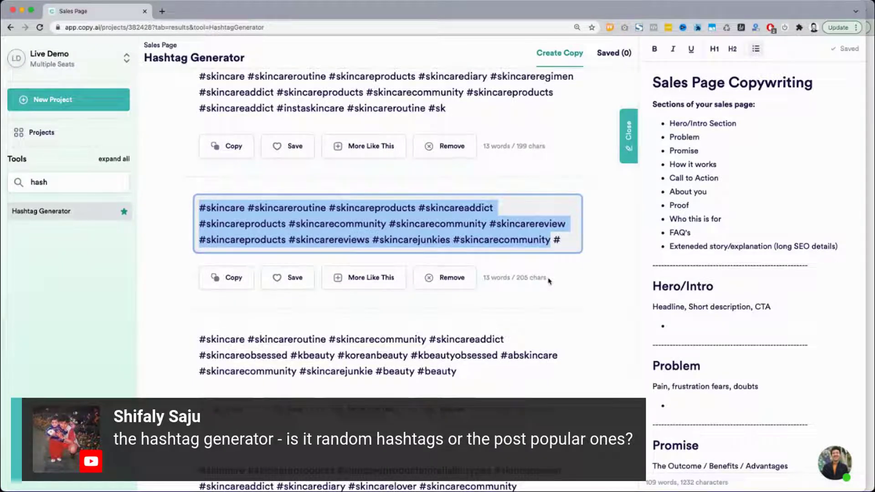
pyautogui.scroll(-4, 547, 278)
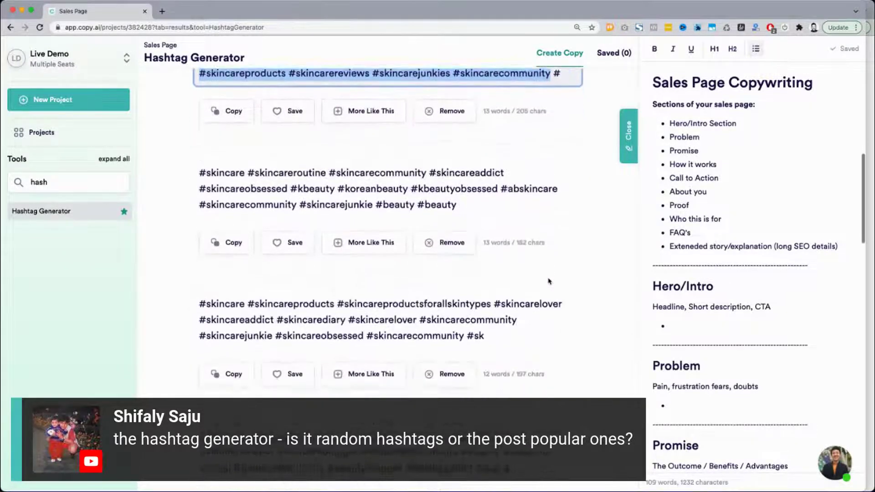
pyautogui.scroll(15, 308, 166)
pyautogui.click(308, 166)
pyautogui.write('for ')
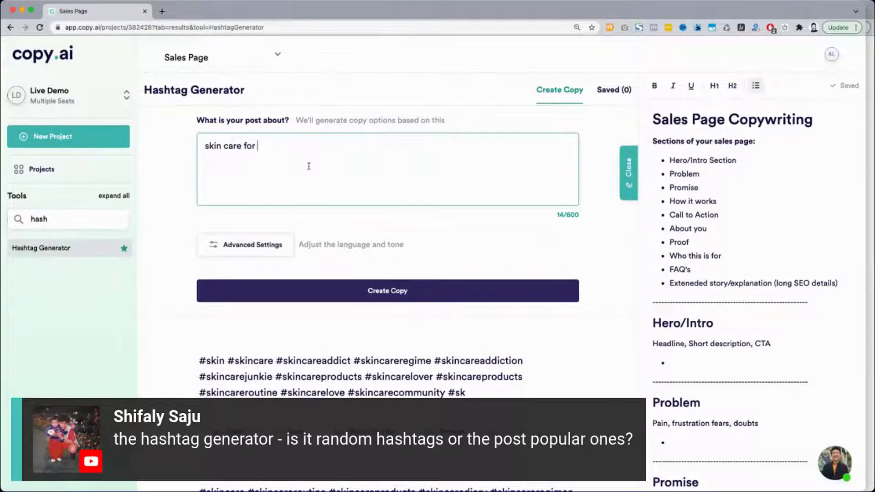
pyautogui.write('e')
# Change the topic to 'skin care for moms' and generate new hashtags.
pyautogui.press('BackSpace')
pyautogui.write('moms')
pyautogui.click(312, 291)
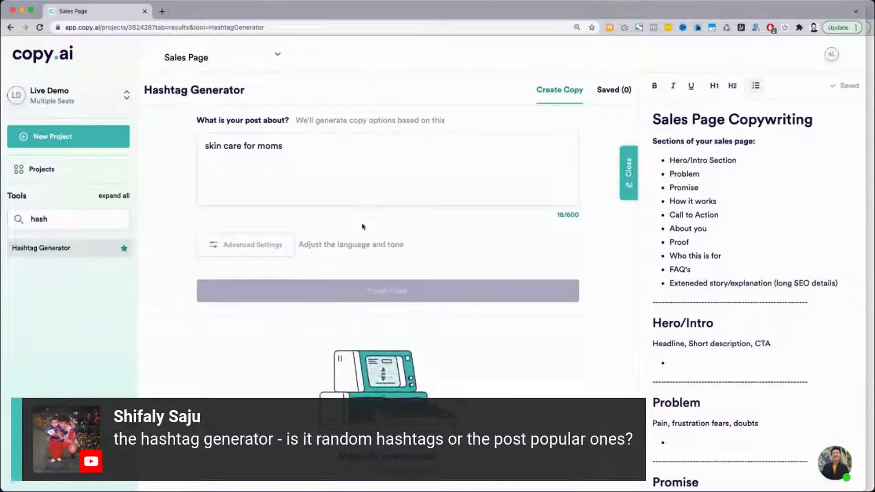
# Review the mom-focused hashtags, from #momlife through #skincareproductsformoms.
pyautogui.scroll(-1, 363, 226)
pyautogui.scroll(-2, 363, 226)
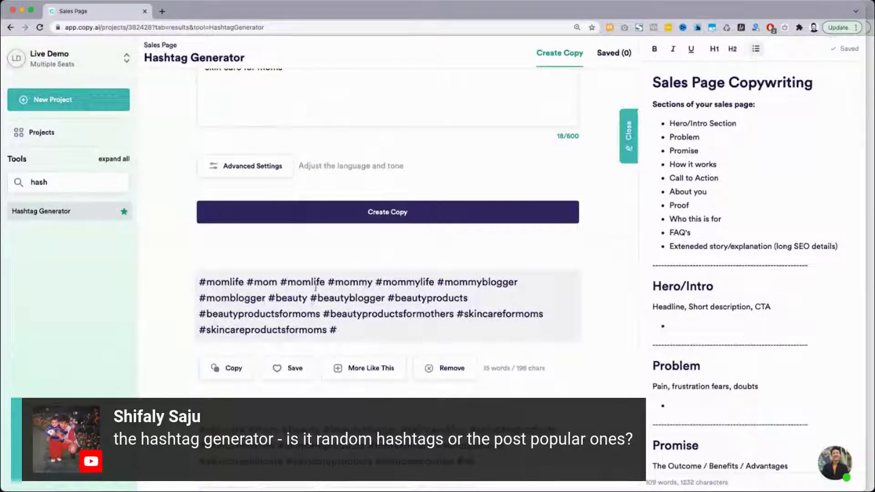
pyautogui.scroll(1, 302, 145)
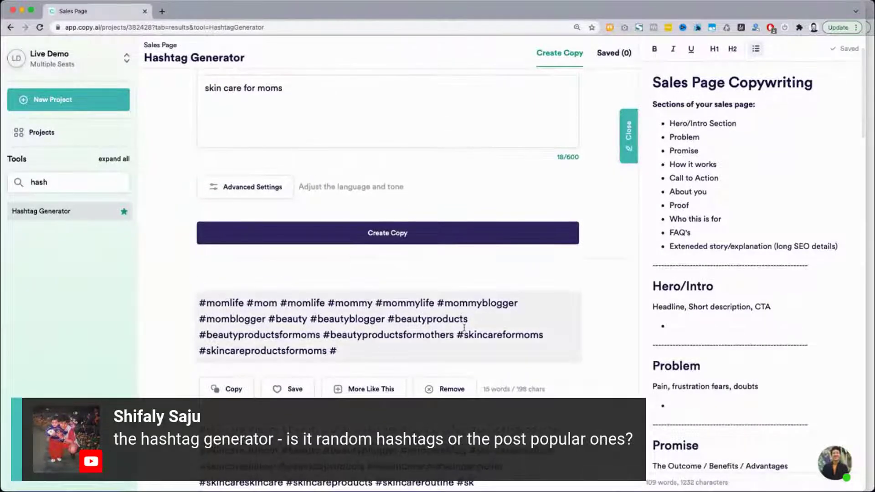
pyautogui.scroll(-1, 464, 328)
pyautogui.scroll(-4, 464, 328)
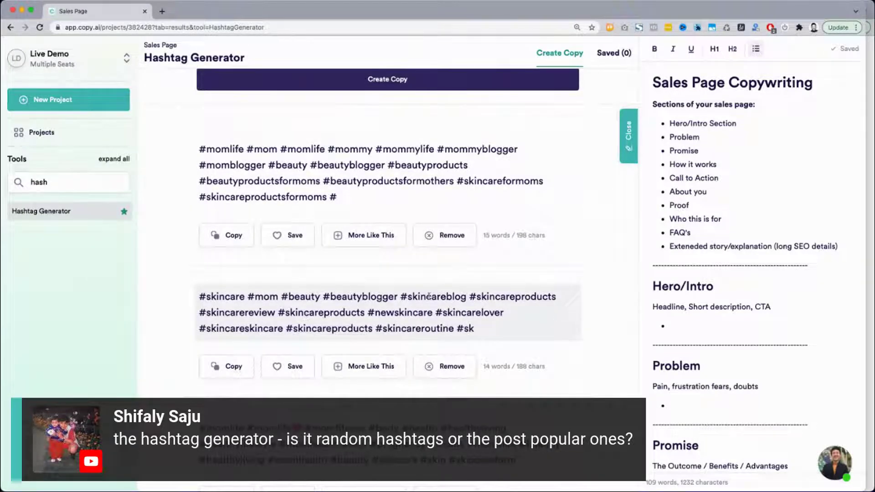
pyautogui.scroll(-6, 458, 298)
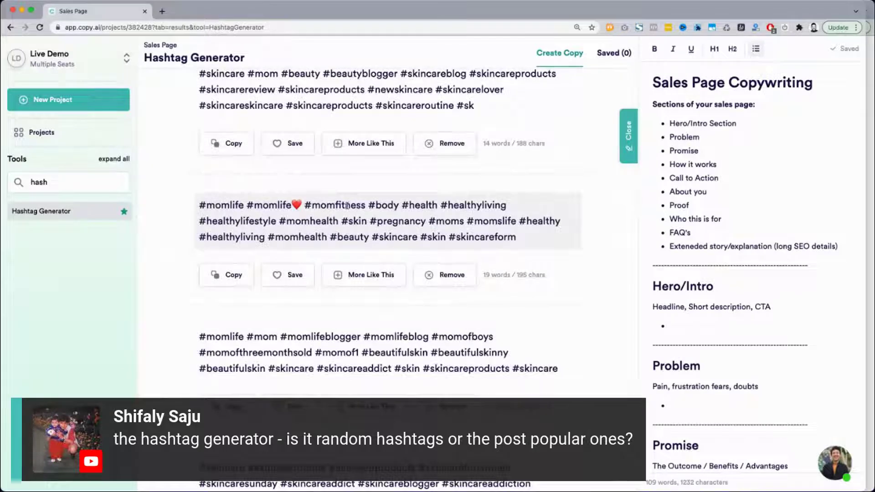
pyautogui.scroll(-4, 347, 206)
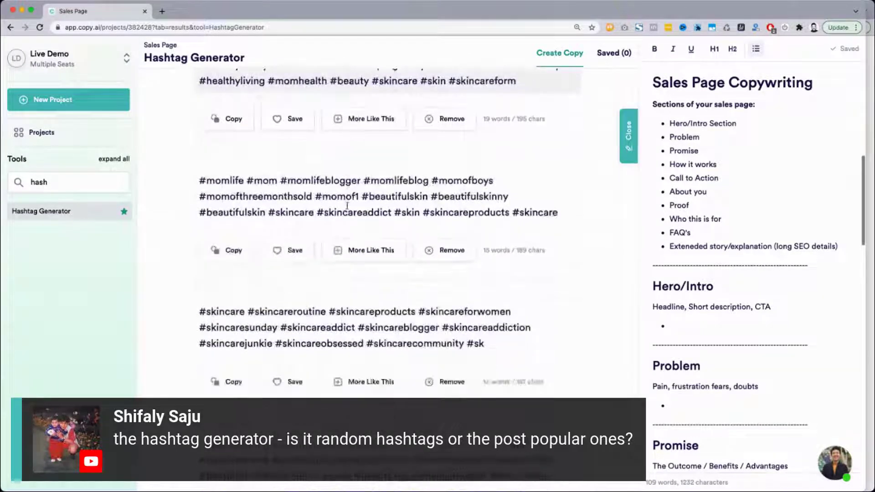
pyautogui.scroll(-5, 427, 388)
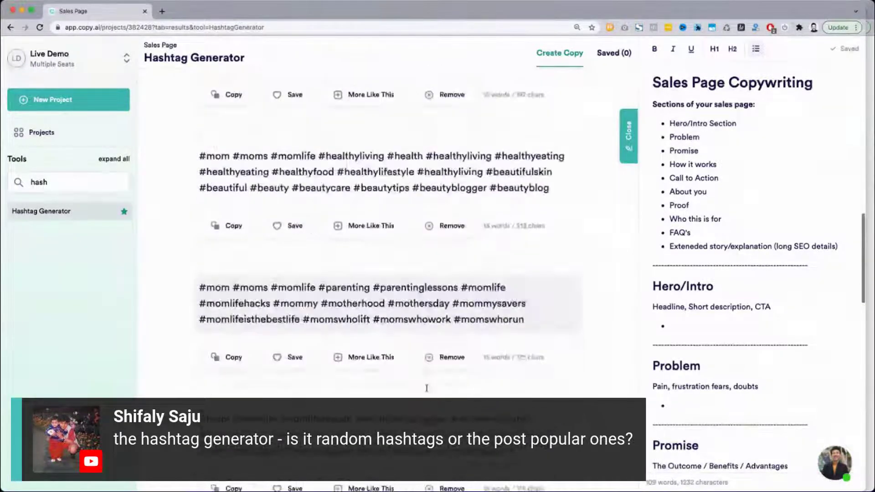
pyautogui.scroll(-1, 426, 387)
pyautogui.scroll(10, 426, 388)
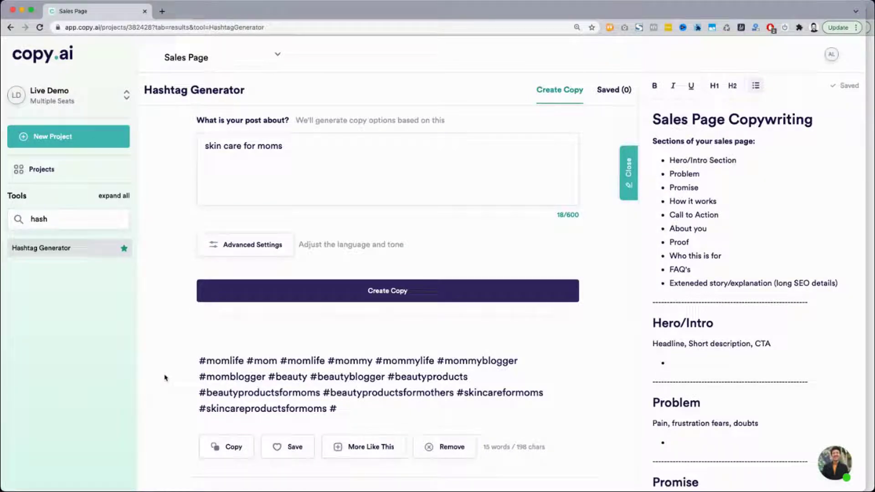
# Delete the hashtag topic, clear the 'hash' tool search, and open Product Descriptions.
pyautogui.tripleClick(298, 146)
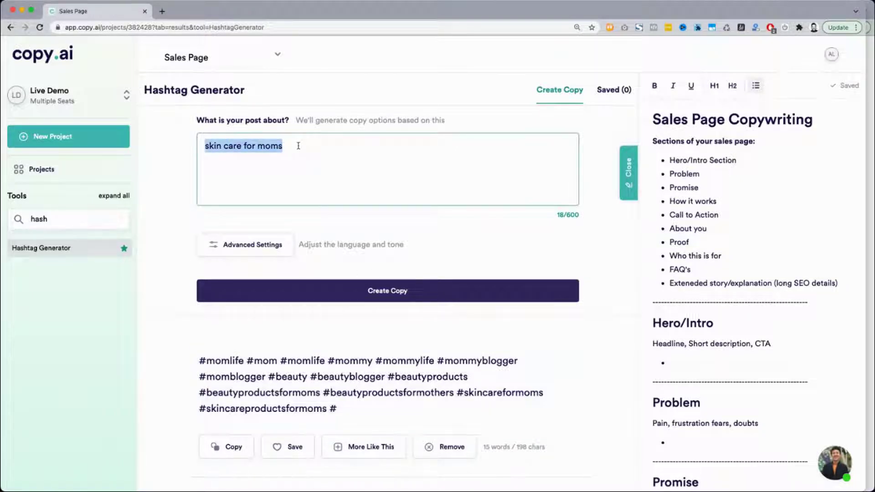
pyautogui.press('BackSpace')
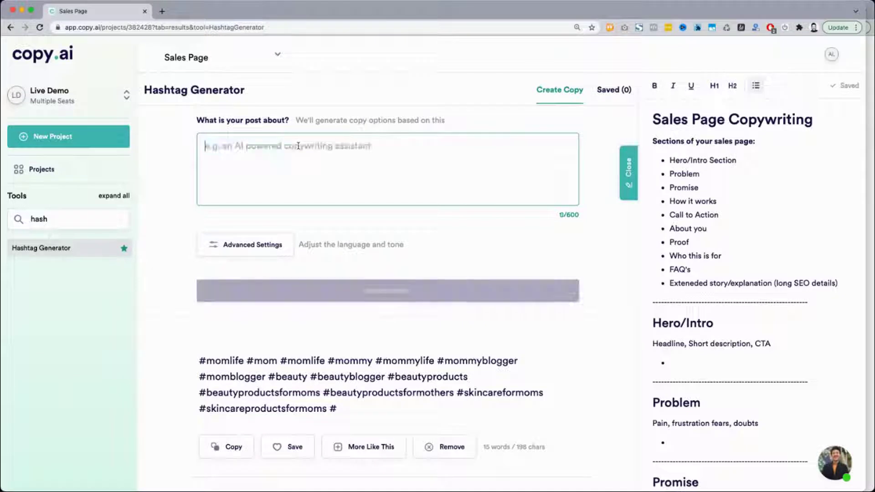
pyautogui.click(46, 216)
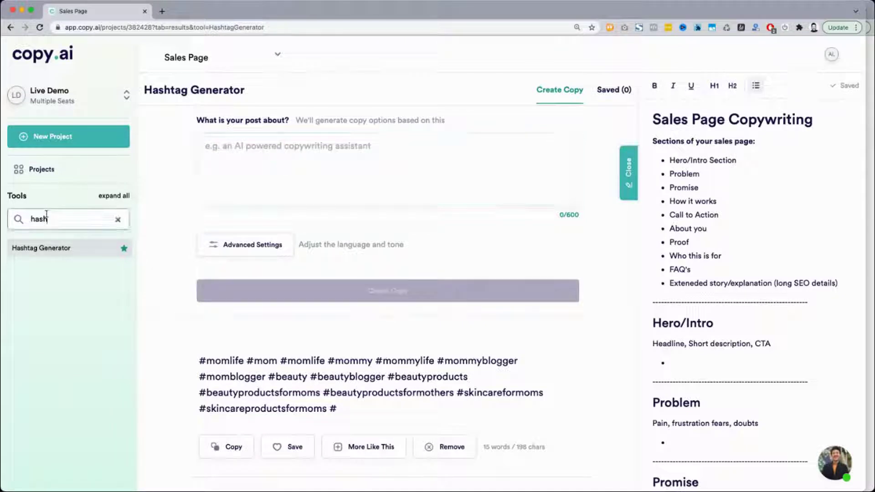
pyautogui.click(118, 219)
pyautogui.scroll(-1, 239, 291)
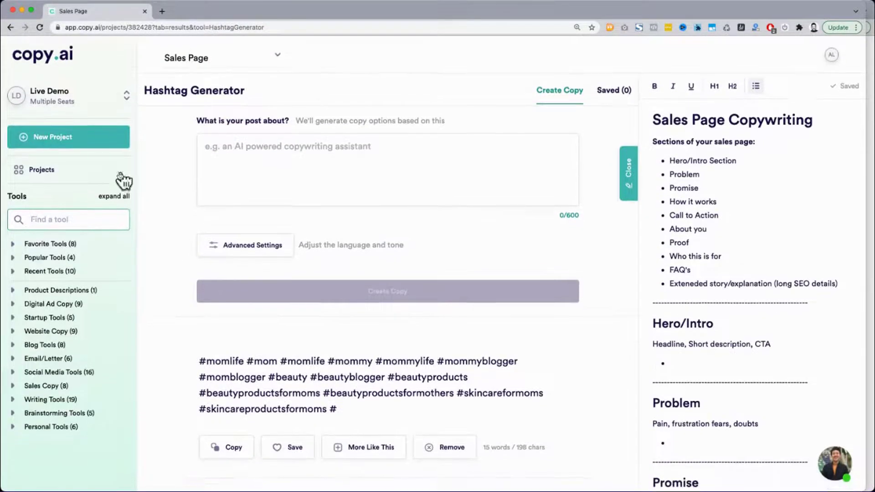
pyautogui.click(46, 291)
pyautogui.click(52, 306)
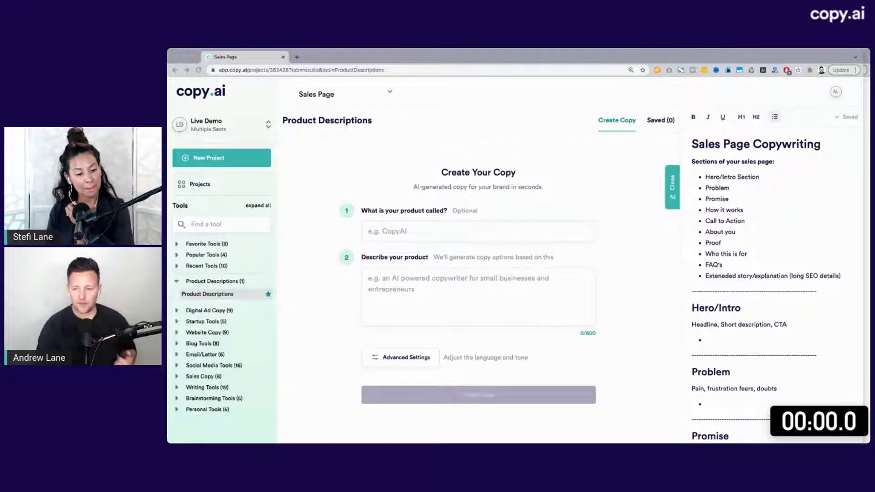
# Switch to the Winter SkinCamp page on winterskincamp.com and scroll through its offer copy.
pyautogui.hotkey('ctrl', 'Right')
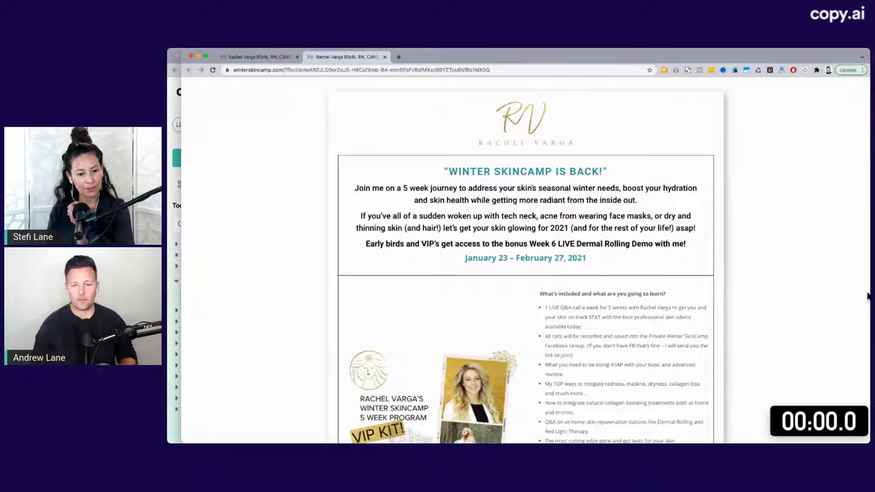
pyautogui.scroll(-3, 647, 310)
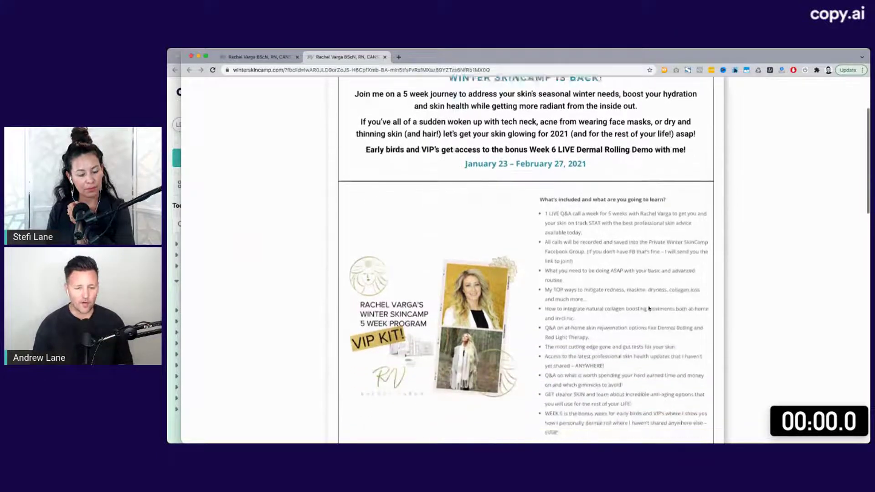
pyautogui.scroll(-1, 611, 294)
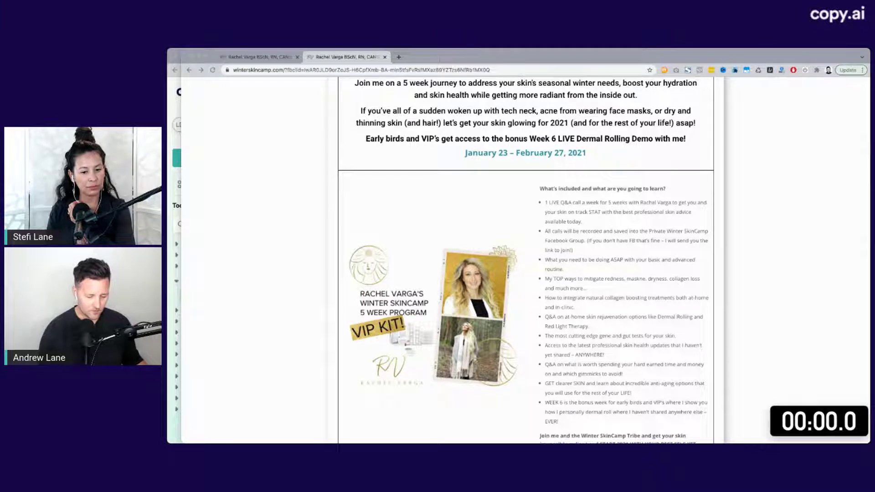
pyautogui.click(640, 256)
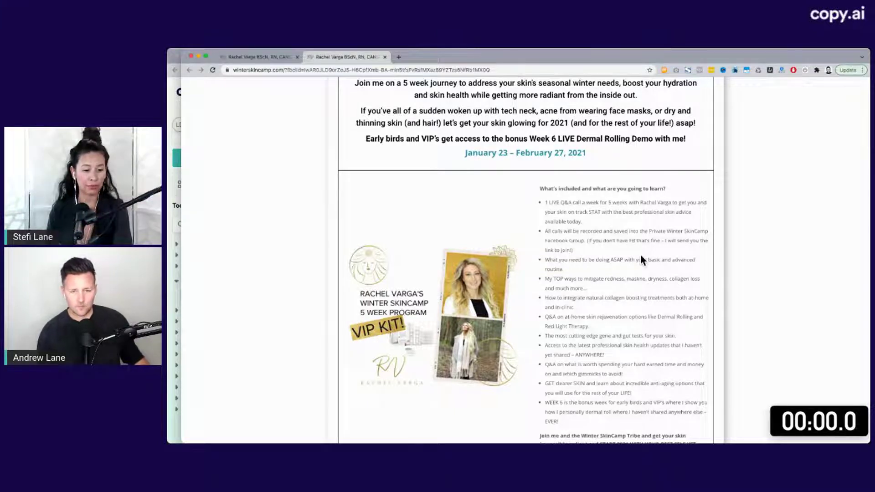
pyautogui.rightClick(641, 255)
pyautogui.click(611, 222)
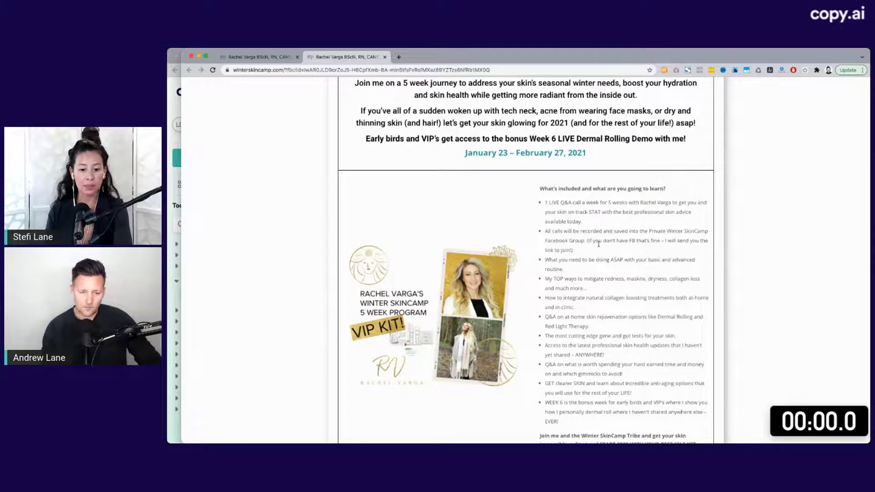
pyautogui.scroll(3, 598, 244)
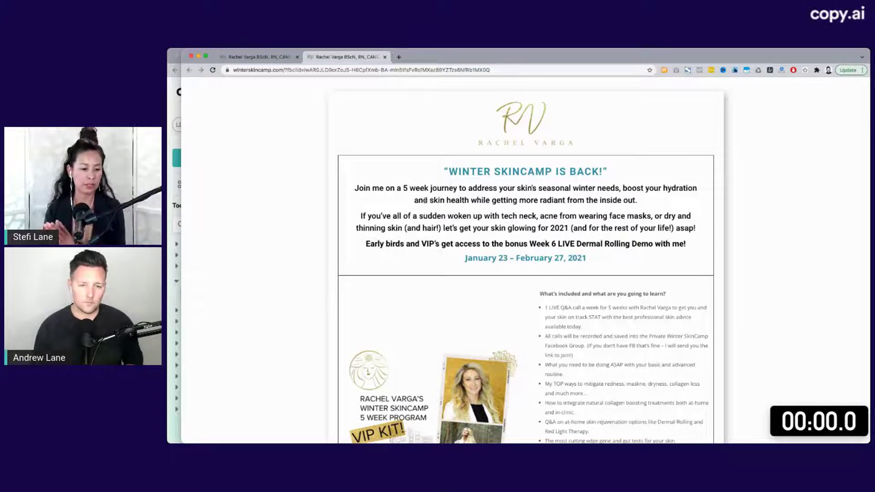
# Highlight 'a 5 week journey to address your skin's seasonal winter needs', then switch back to Copy.ai.
pyautogui.moveTo(398, 188); pyautogui.dragTo(617, 188)
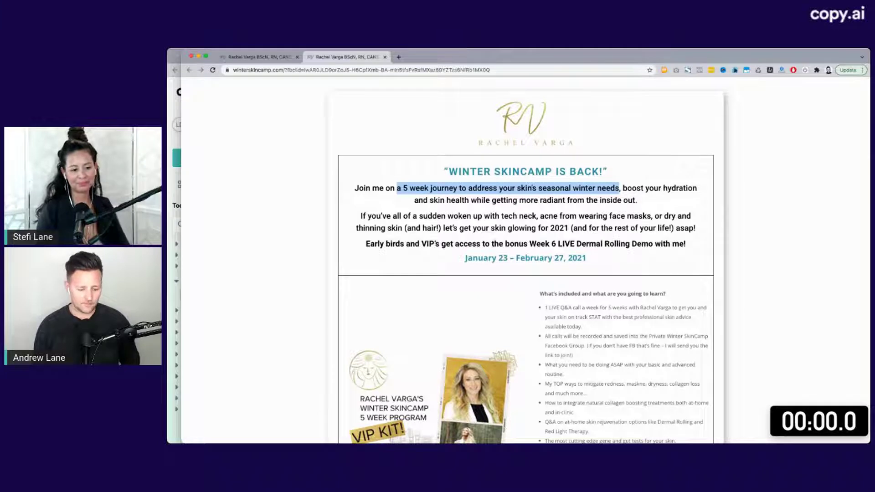
pyautogui.press('super+Tab')
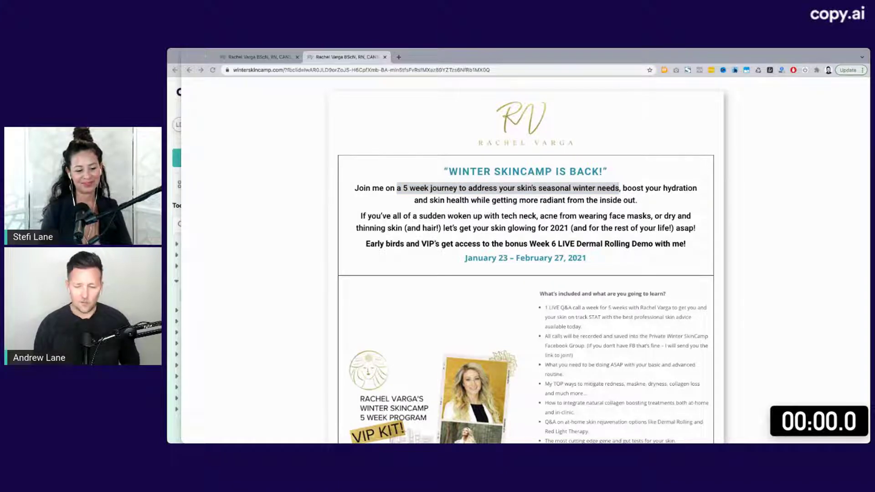
pyautogui.press('super+Tab')
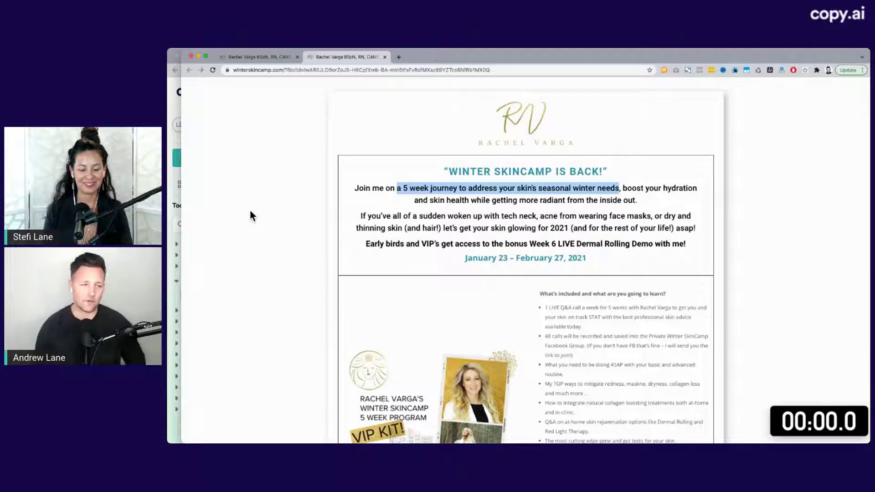
pyautogui.press('super+grave')
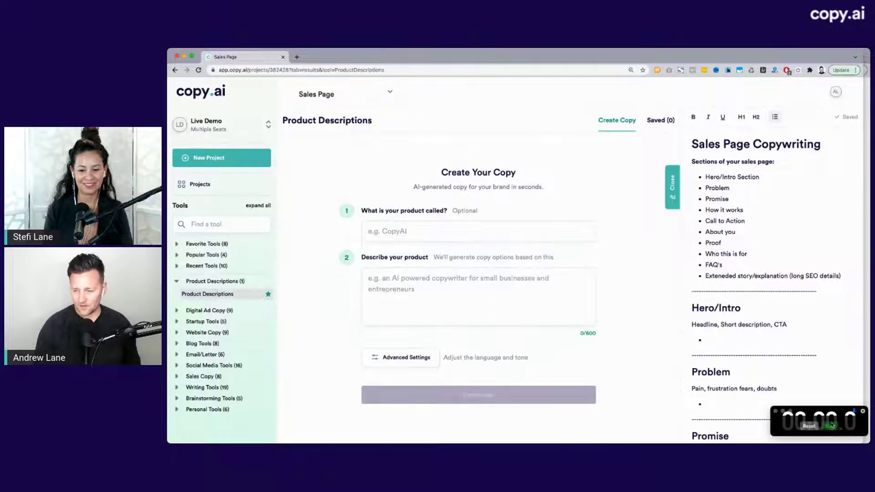
# Start the stopwatch, then bring back the Winter SkinCamp page and clear its highlight.
pyautogui.click(833, 427)
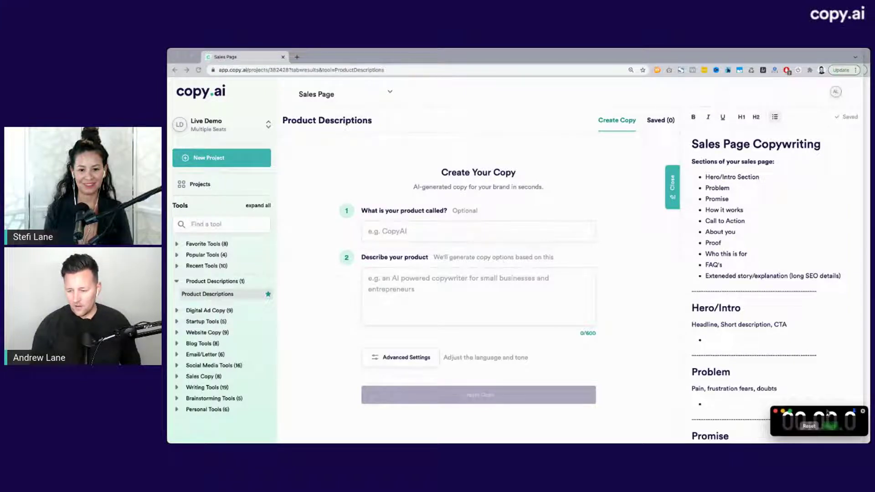
pyautogui.click(830, 428)
pyautogui.click(824, 324)
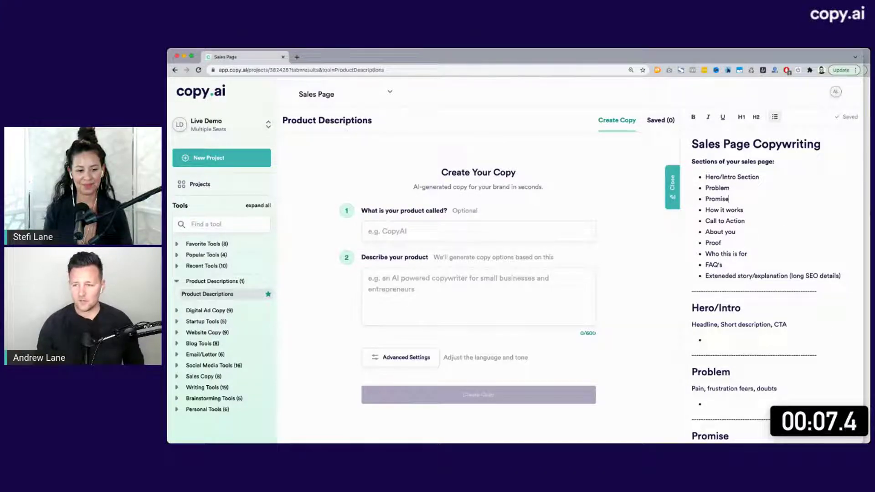
pyautogui.press('super+grave')
pyautogui.click(547, 209)
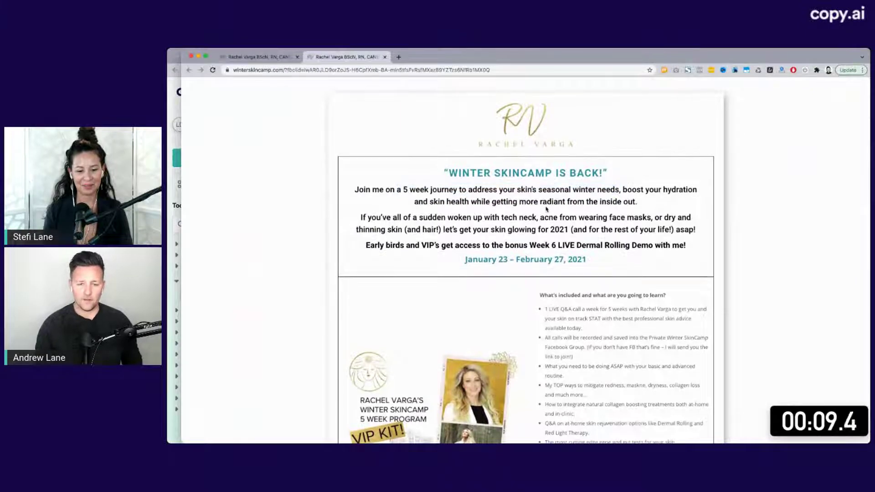
# Scroll through the Winter SkinCamp program announcement on winterskincamp.com.
pyautogui.moveTo(353, 177); pyautogui.dragTo(470, 316)
pyautogui.click(469, 316)
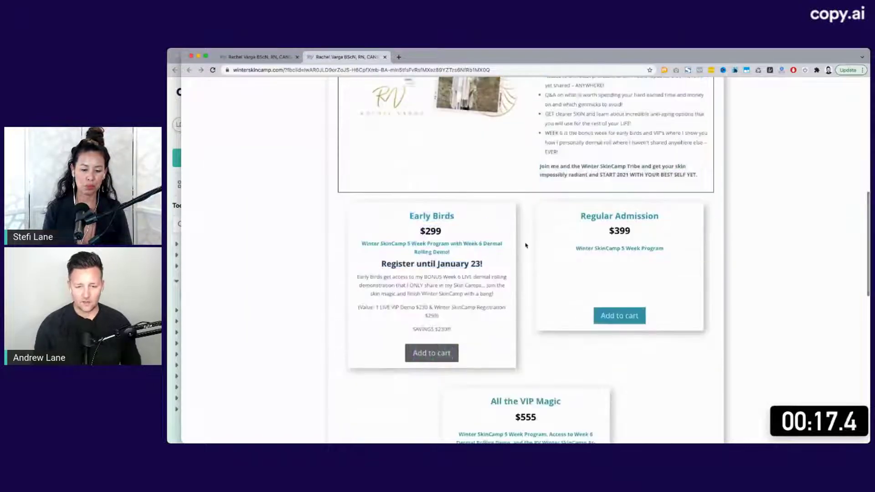
pyautogui.scroll(-9, 544, 399)
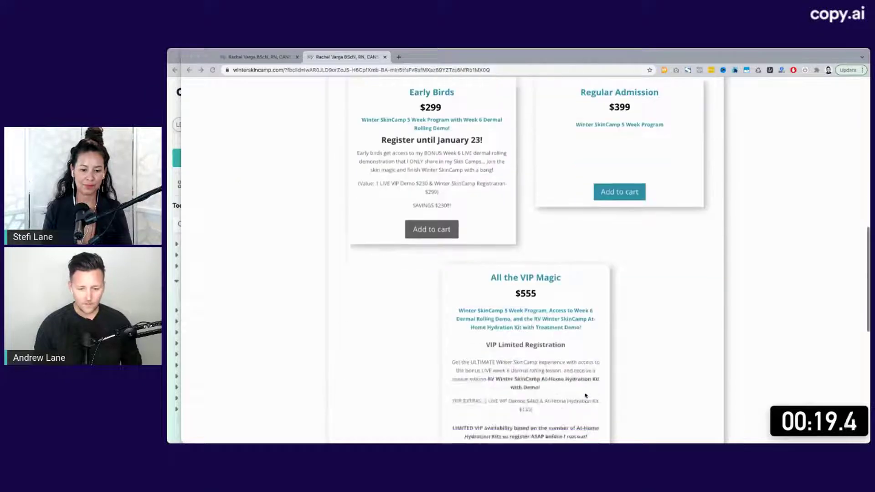
pyautogui.scroll(-2, 593, 320)
pyautogui.scroll(15, 593, 321)
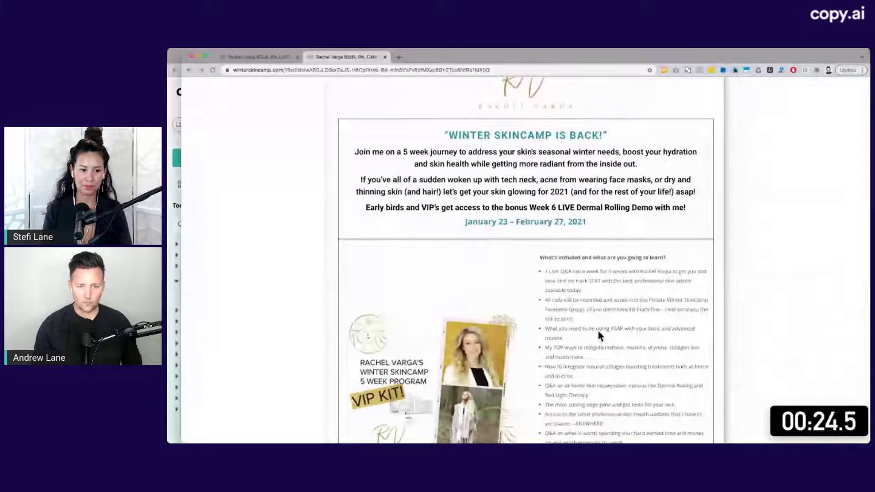
pyautogui.scroll(2, 597, 328)
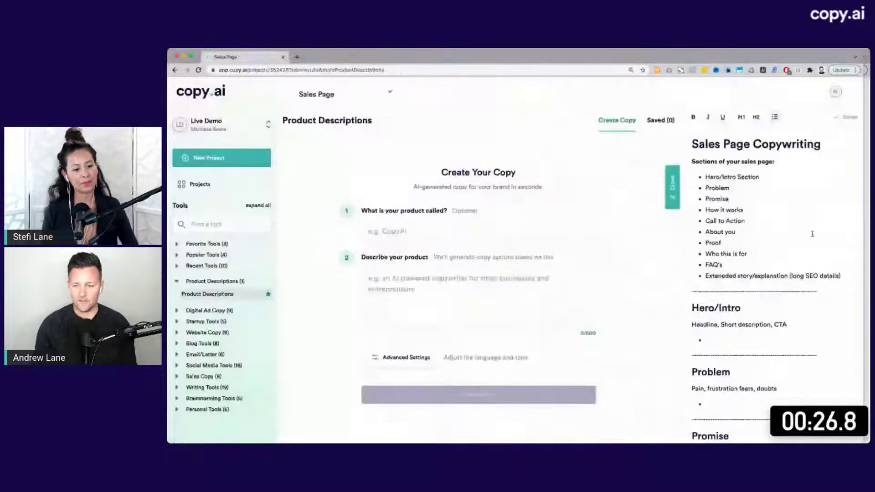
pyautogui.scroll(-3, 812, 233)
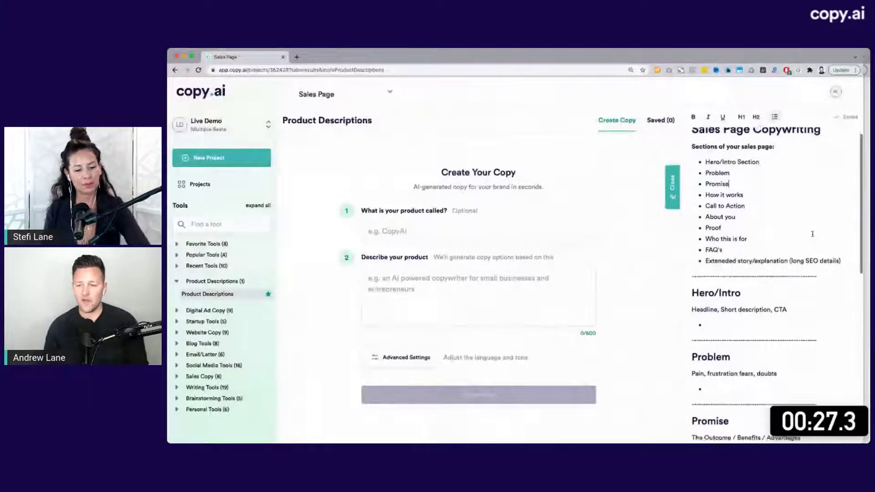
pyautogui.scroll(1, 812, 233)
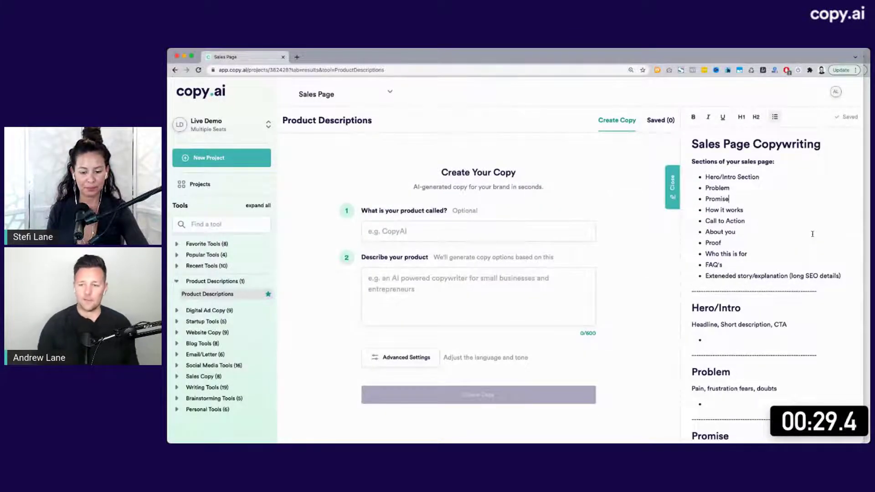
pyautogui.click(812, 233)
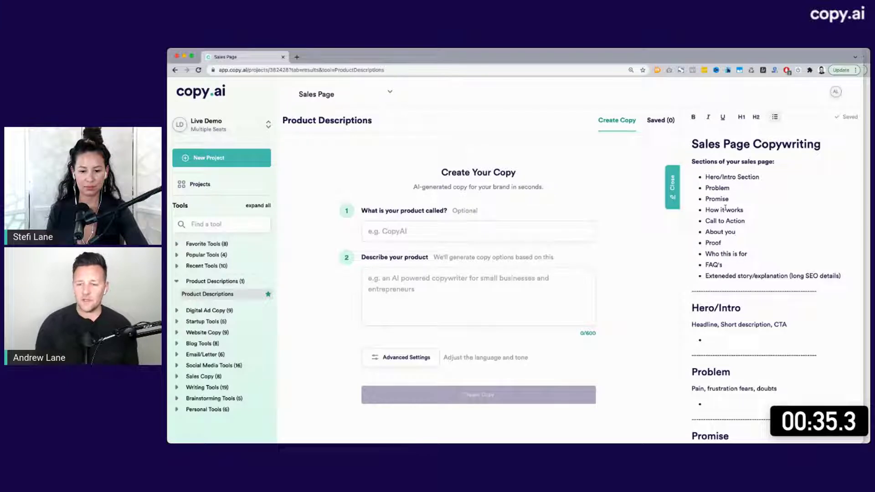
pyautogui.tripleClick(728, 230)
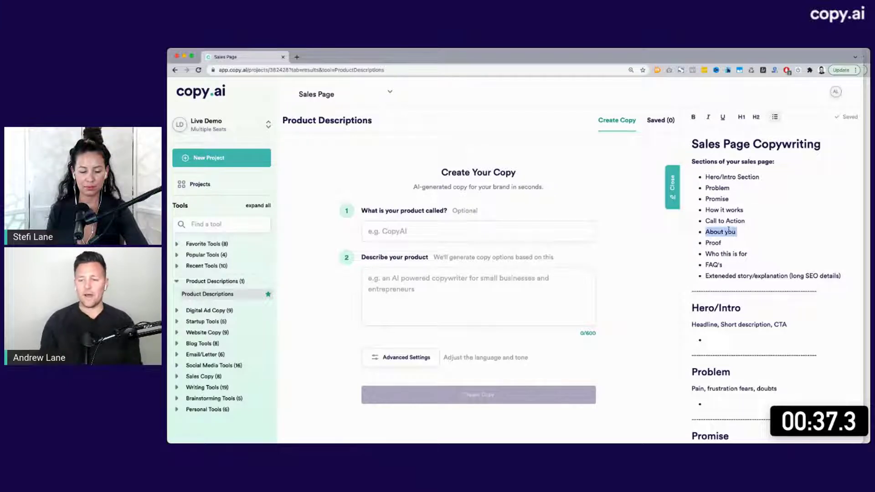
pyautogui.click(721, 241)
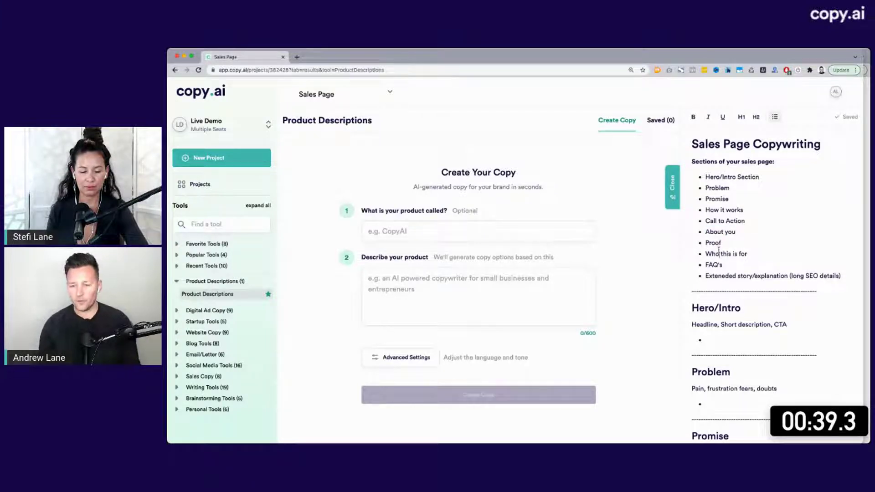
pyautogui.scroll(-1, 718, 263)
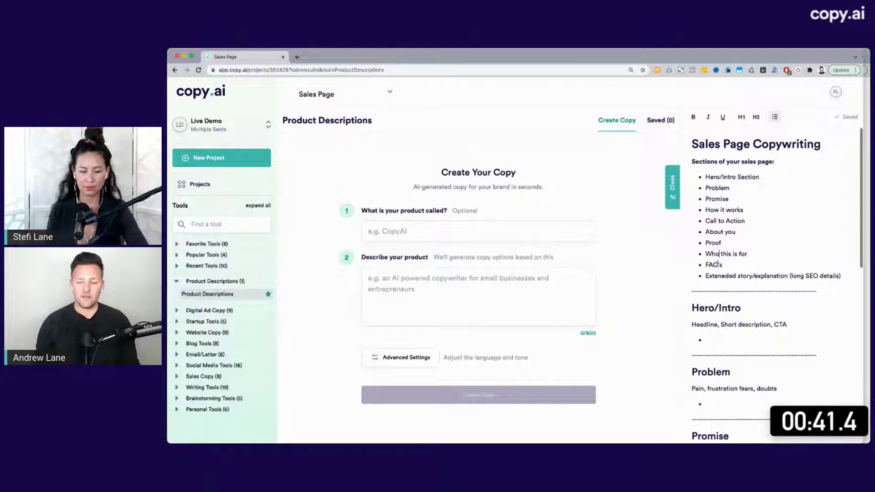
pyautogui.moveTo(706, 177); pyautogui.dragTo(845, 277)
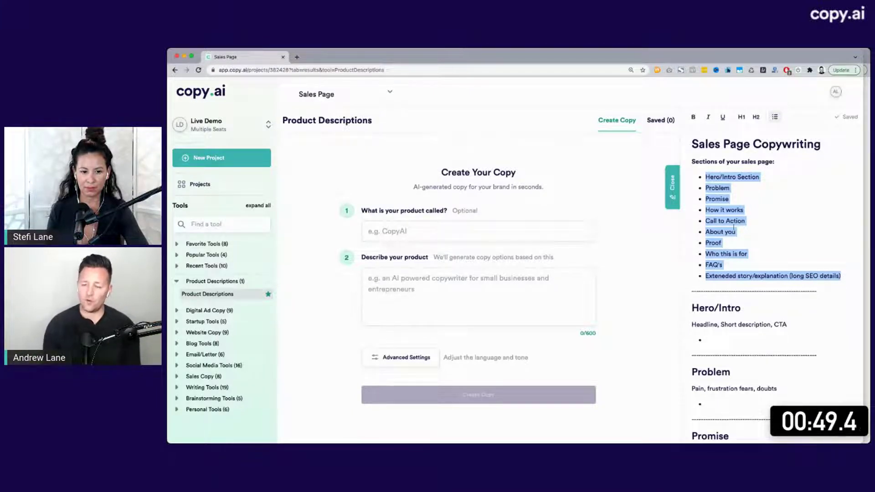
pyautogui.scroll(-3, 734, 228)
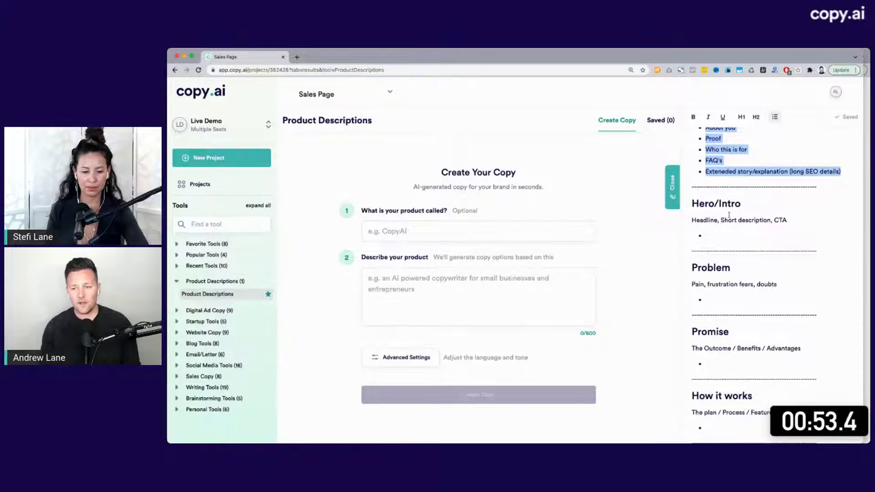
pyautogui.click(717, 209)
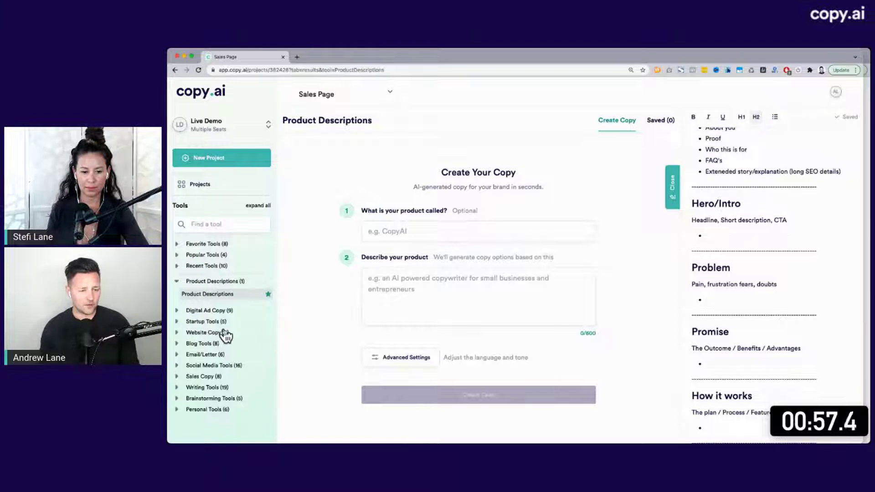
# Expand Website Copy, open Landing Page Hero Text, and focus its Describe your product box.
pyautogui.scroll(5, 225, 336)
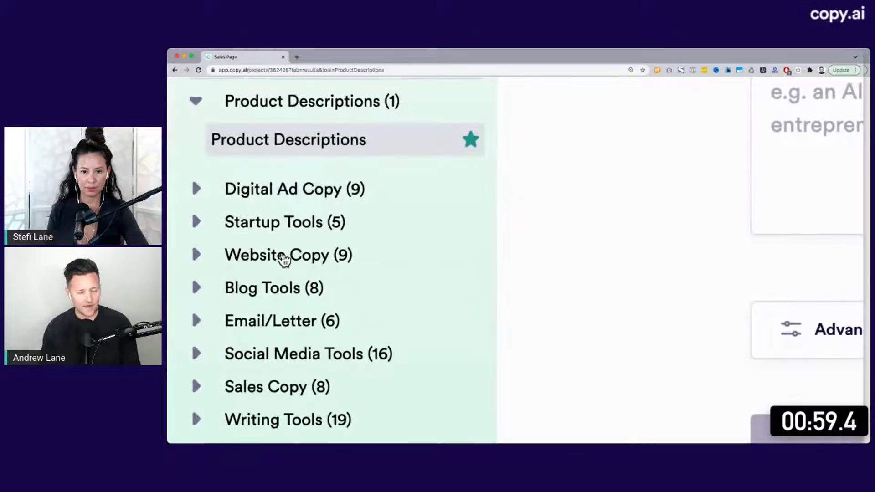
pyautogui.click(284, 259)
pyautogui.scroll(-5, 284, 260)
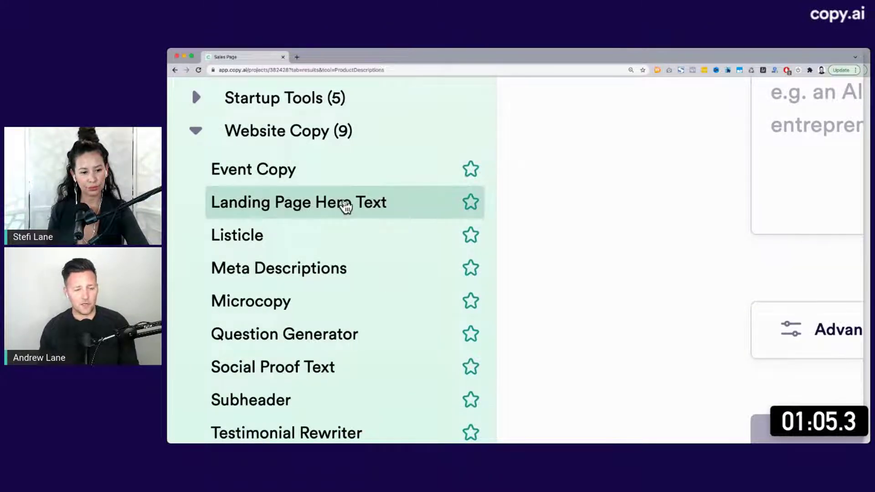
pyautogui.scroll(-5, 346, 206)
pyautogui.click(215, 287)
pyautogui.click(458, 289)
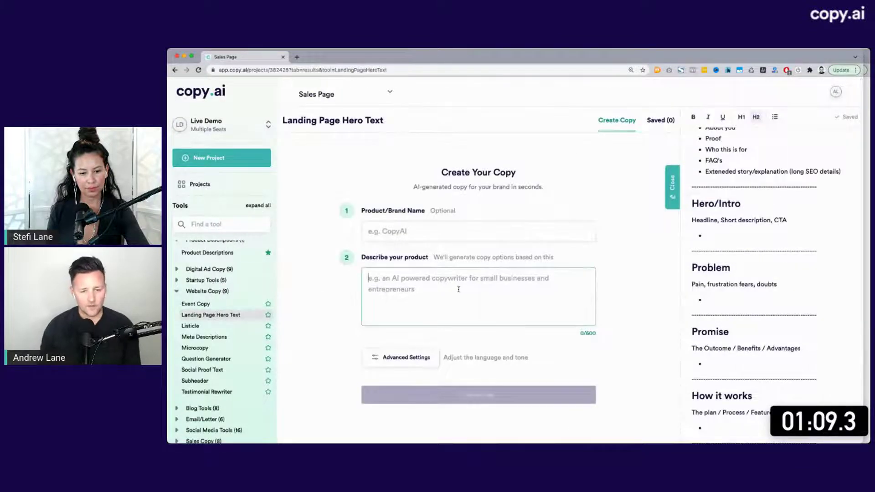
# Paste the program description from the sales page and enter the trainer's name as the brand name.
pyautogui.write("a 5 week journey to address your skin's seasonal winter needs")
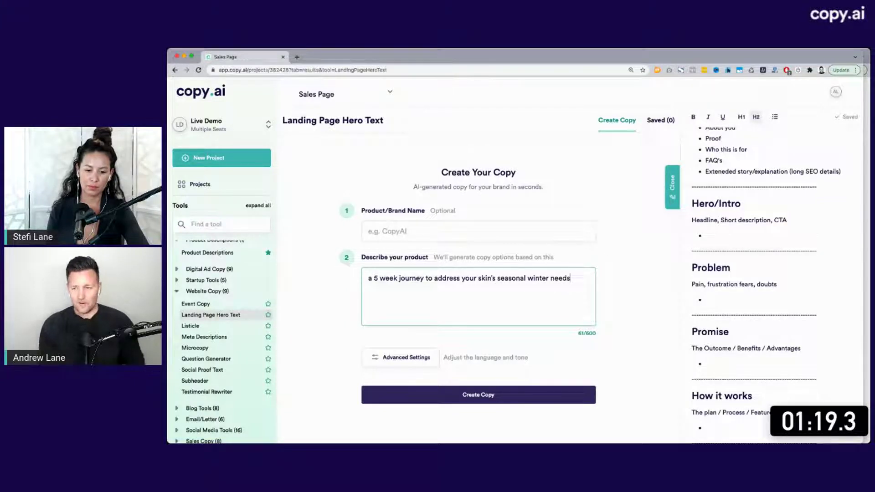
pyautogui.press('super+Tab')
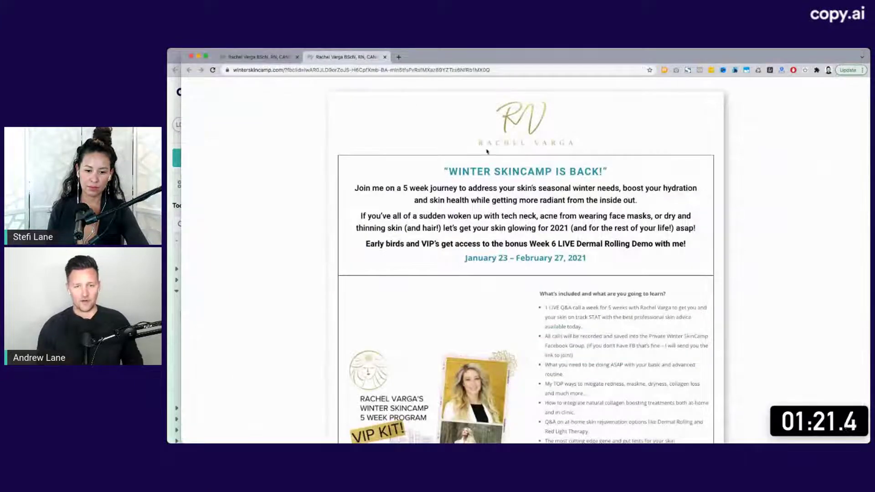
pyautogui.press('super+Tab')
pyautogui.click(401, 229)
pyautogui.write('Rachel ')
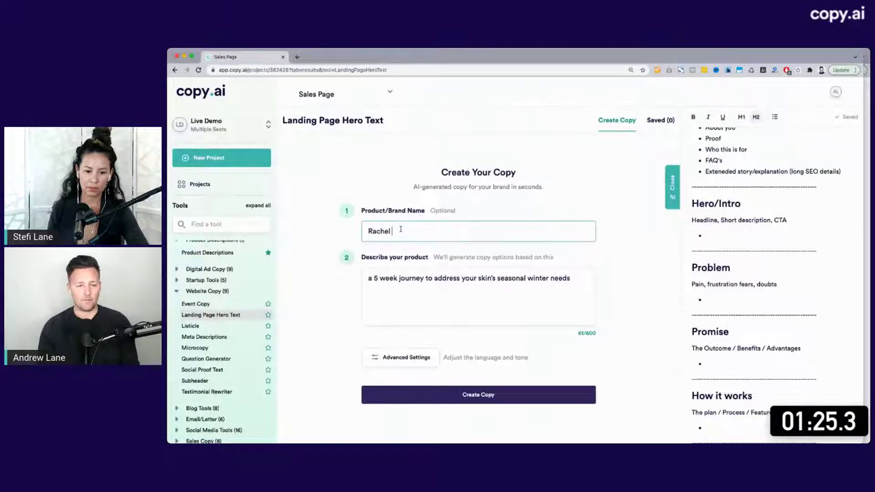
pyautogui.write('Varga')
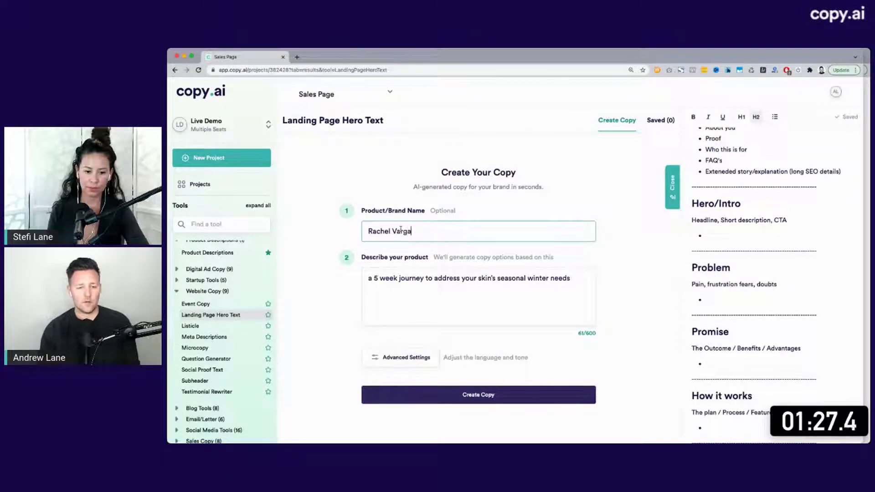
# Add the opening line 'This is a 5 week online group training program.' to the description.
pyautogui.click(583, 278)
pyautogui.write('.')
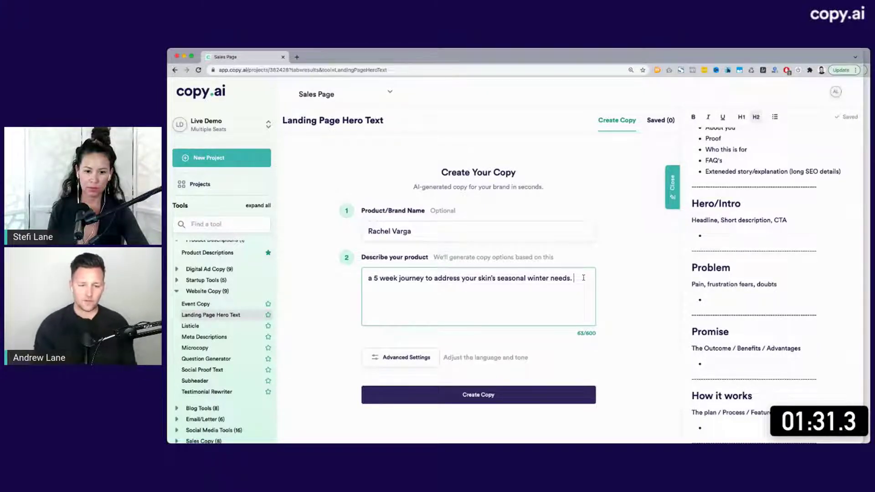
pyautogui.press('super+Up')
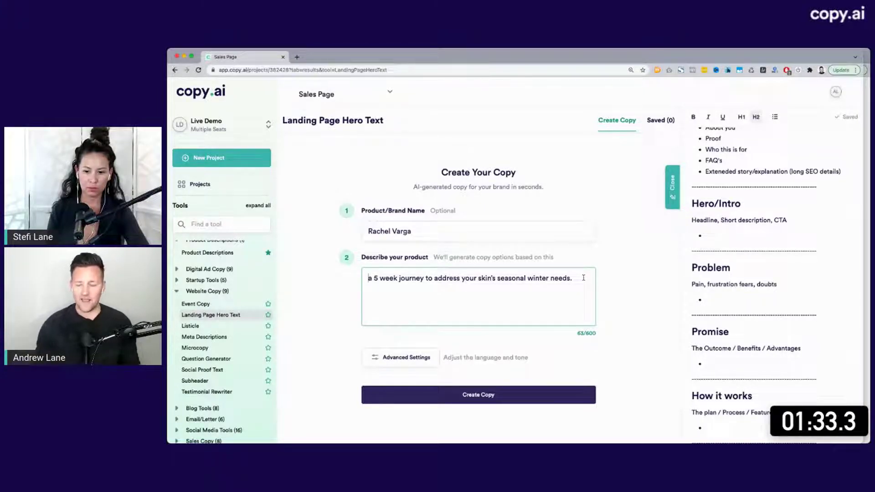
pyautogui.press('Return')
pyautogui.press('Up')
pyautogui.write('T')
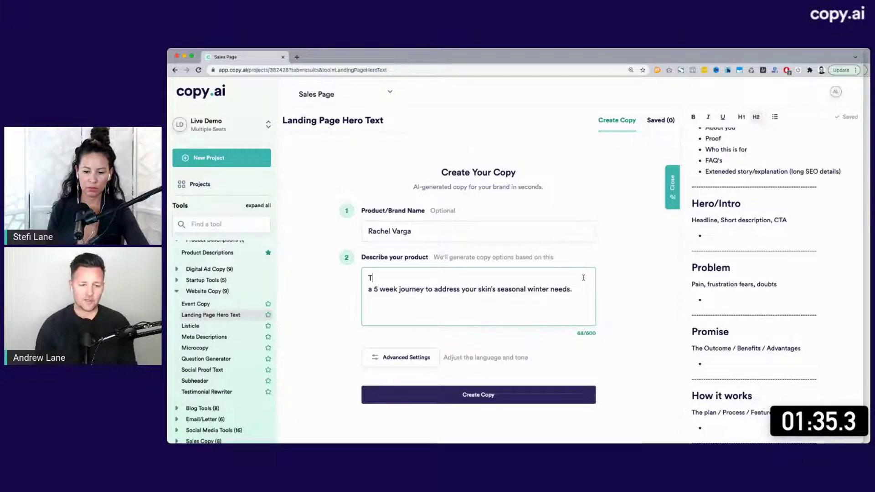
pyautogui.write('his is')
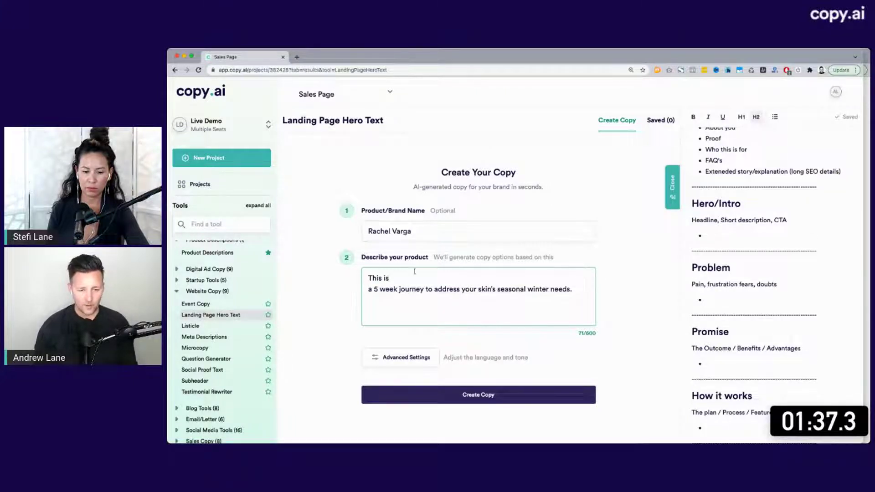
pyautogui.write(' a 5 week o')
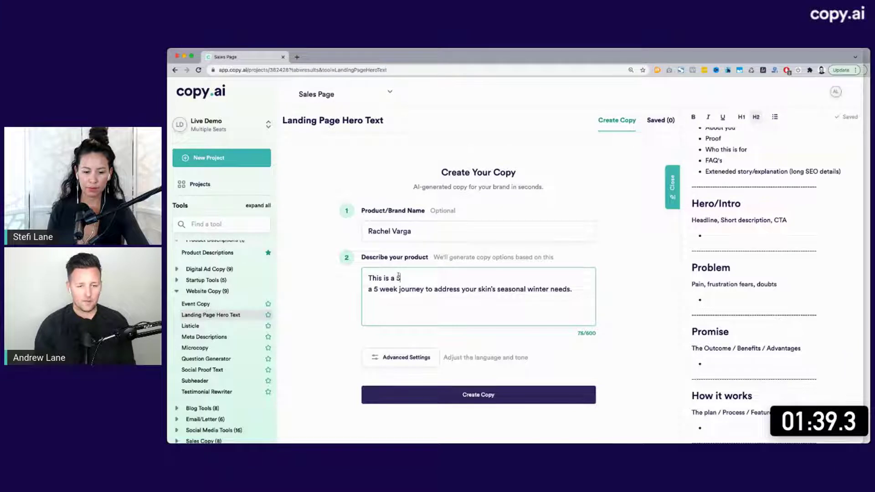
pyautogui.press('BackSpace')
pyautogui.write('online')
pyautogui.write(' pl')
pyautogui.press('BackSpace')
pyautogui.press('BackSpace')
pyautogui.write('trainin')
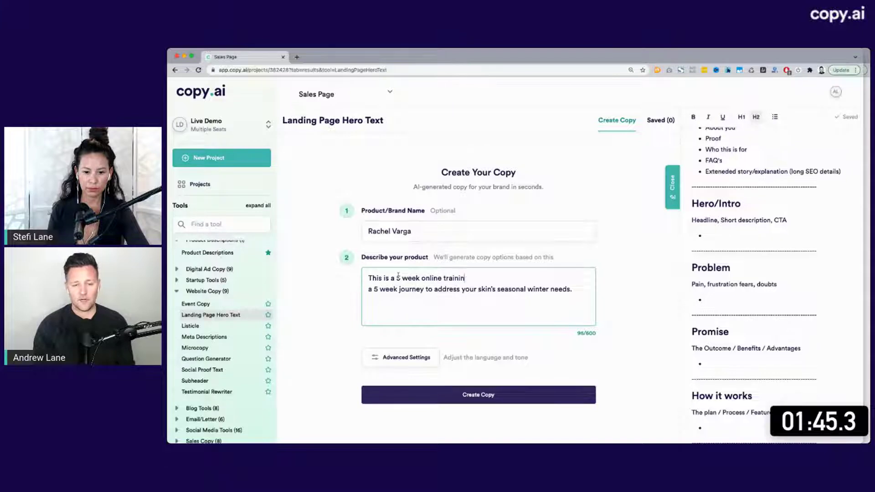
pyautogui.press('BackSpace')
pyautogui.press('BackSpace')
pyautogui.press('BackSpace')
pyautogui.press('BackSpace')
pyautogui.press('BackSpace')
pyautogui.press('BackSpace')
pyautogui.press('BackSpace')
pyautogui.write('group train')
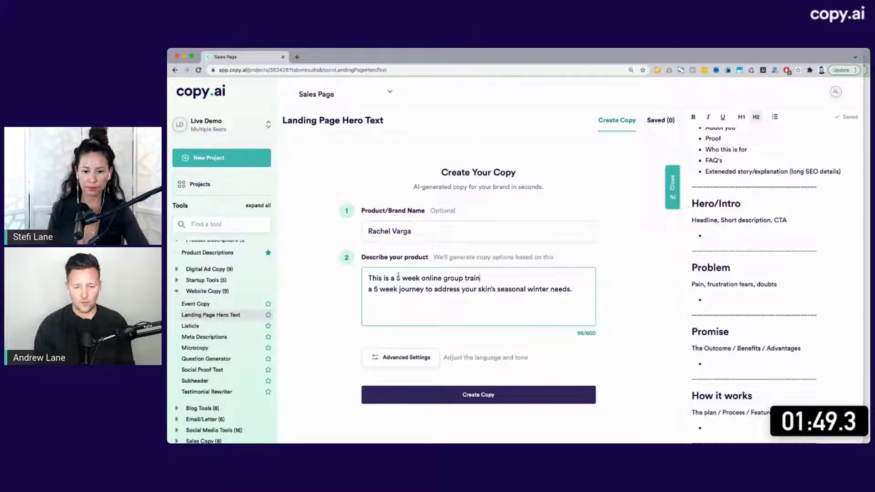
pyautogui.write('ing probram.')
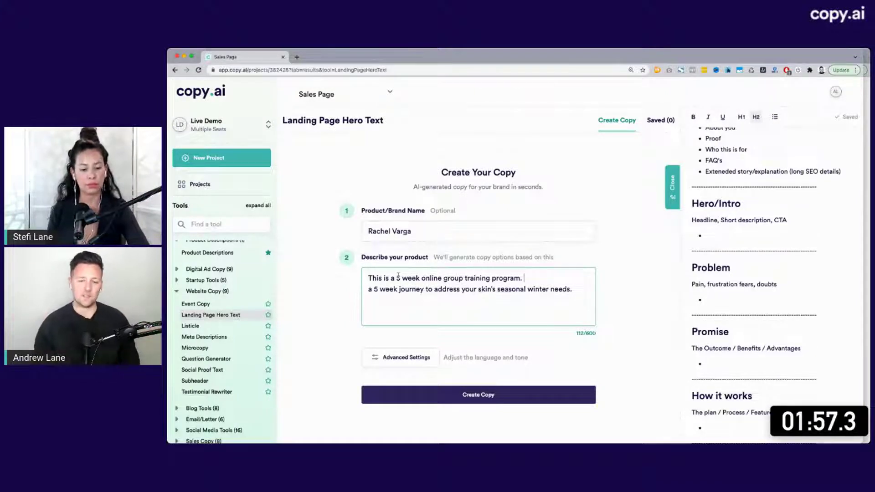
# Add sentences on weekly live sessions about proven skin care techniques and glowing skin all year around.
pyautogui.press('Return')
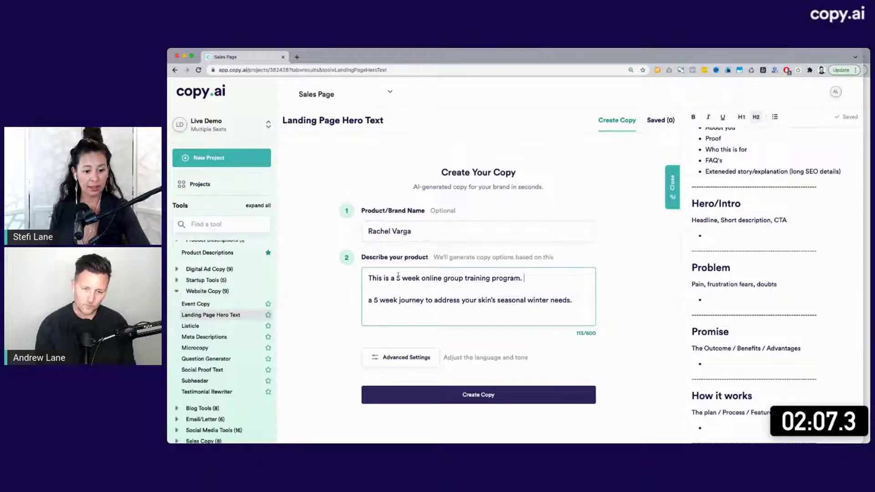
pyautogui.write('e will g ')
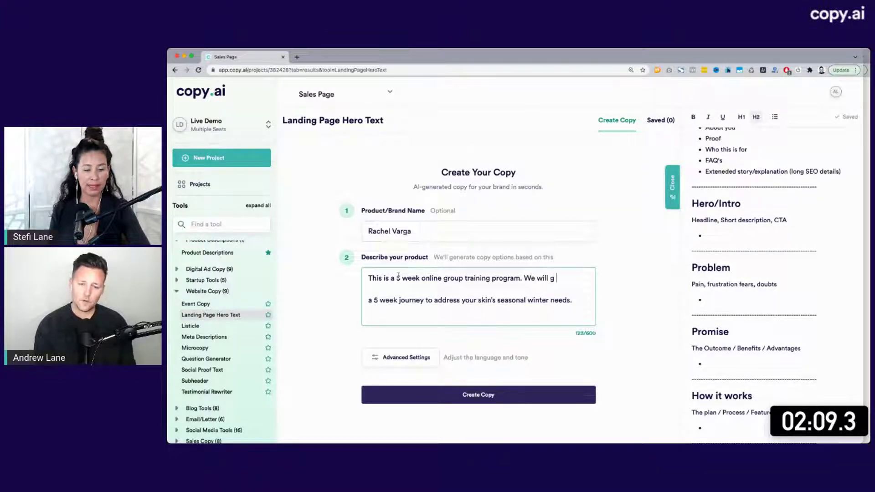
pyautogui.write('o live')
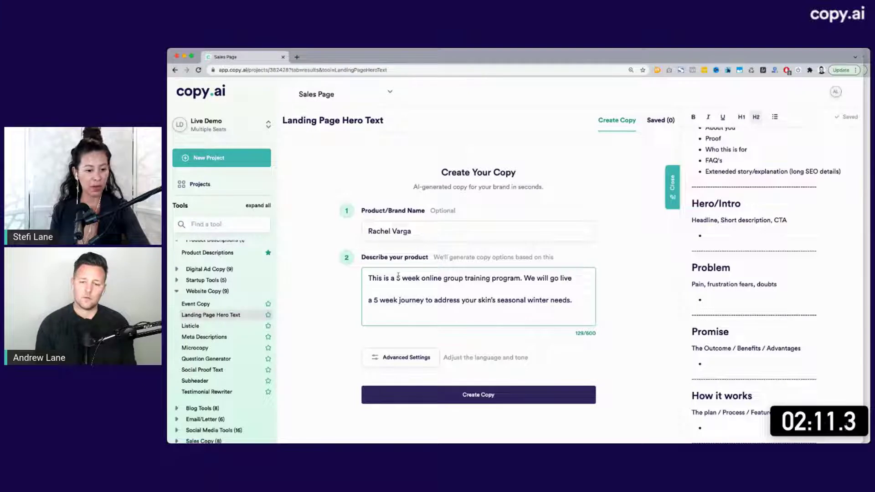
pyautogui.write(' every week to talk ')
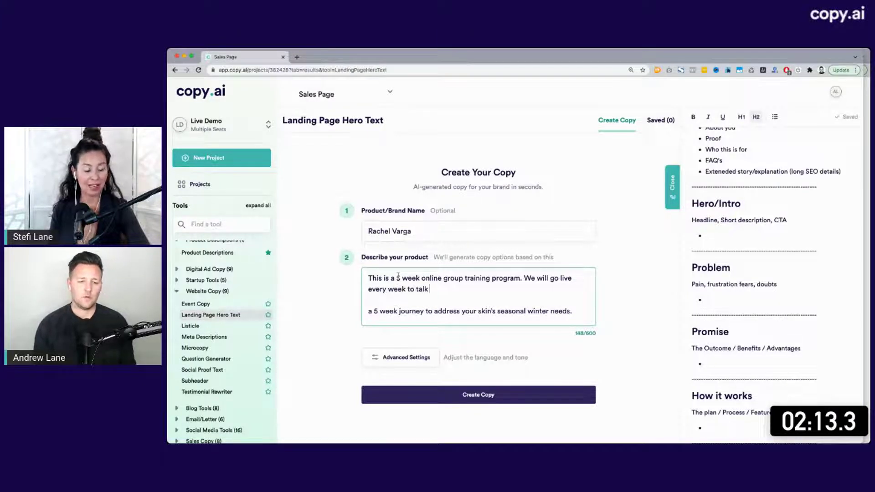
pyautogui.write('about the proven ')
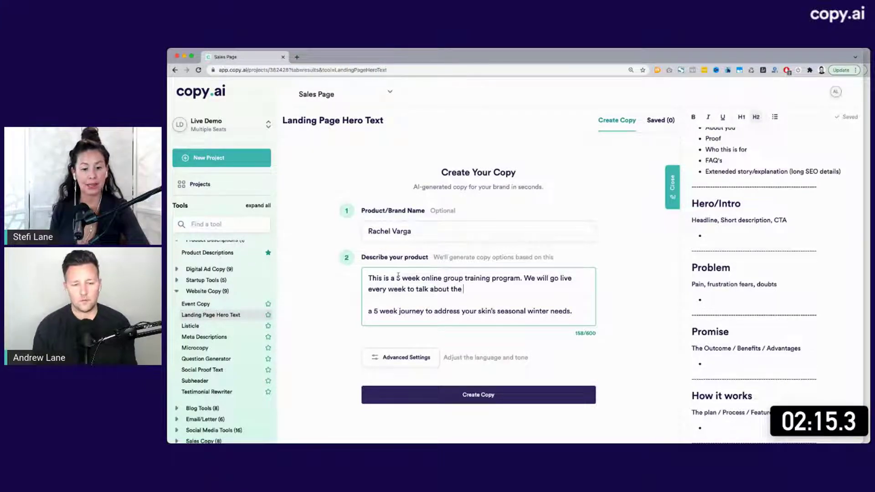
pyautogui.write('sc')
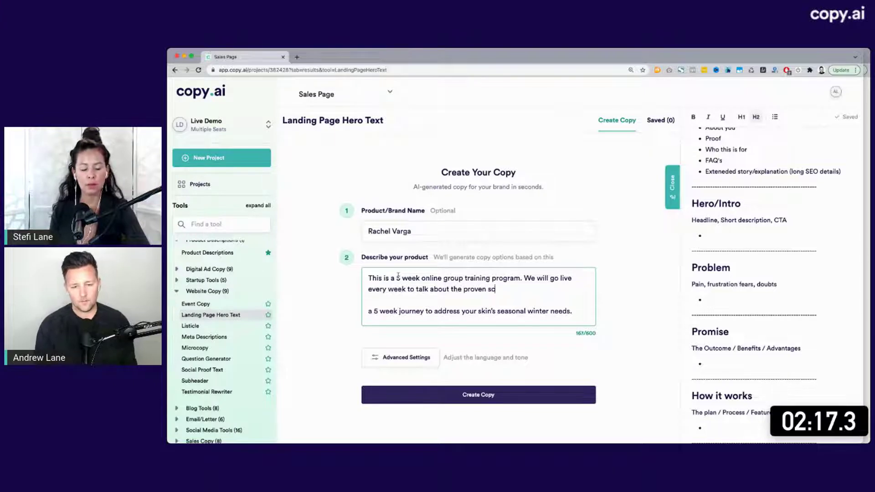
pyautogui.write('inntifi')
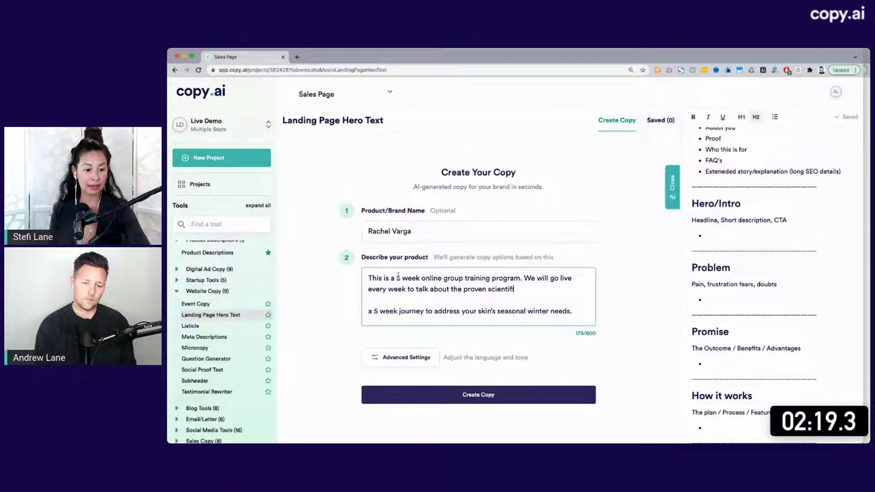
pyautogui.write('c skin care')
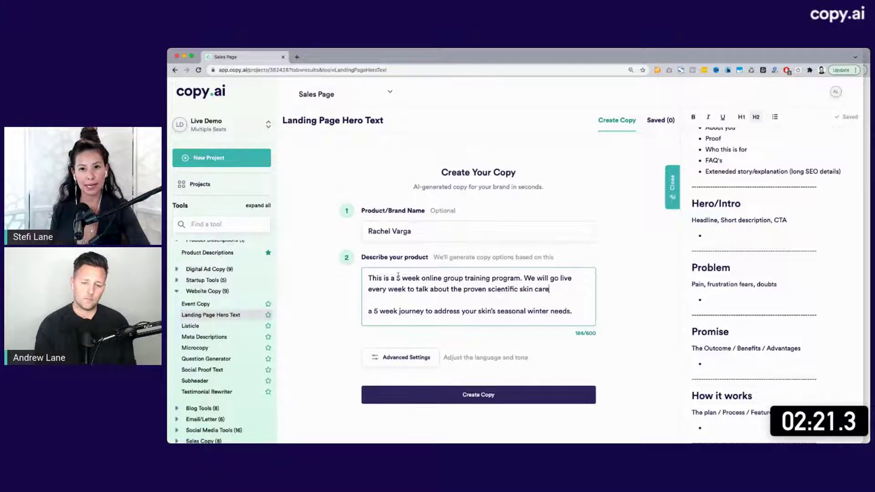
pyautogui.write(' techniques')
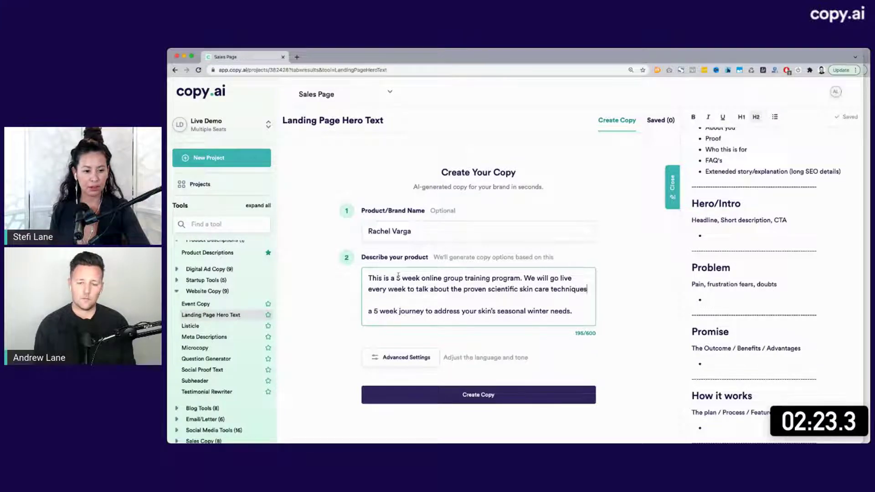
pyautogui.write('.')
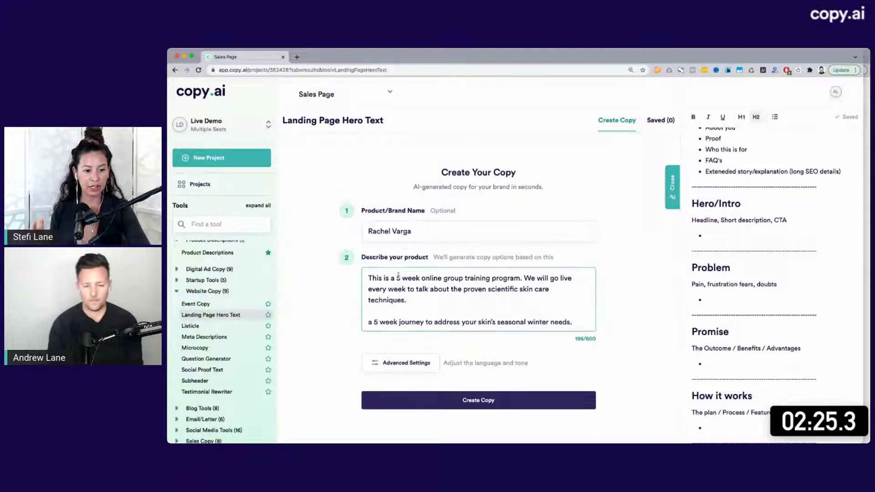
pyautogui.press('Return')
pyautogui.press('Return')
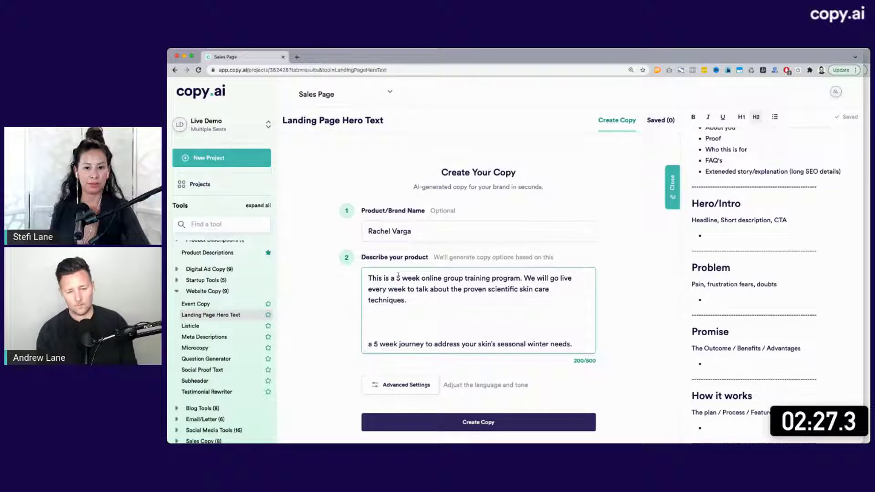
pyautogui.press('BackSpace')
pyautogui.press('BackSpace')
pyautogui.press('BackSpace')
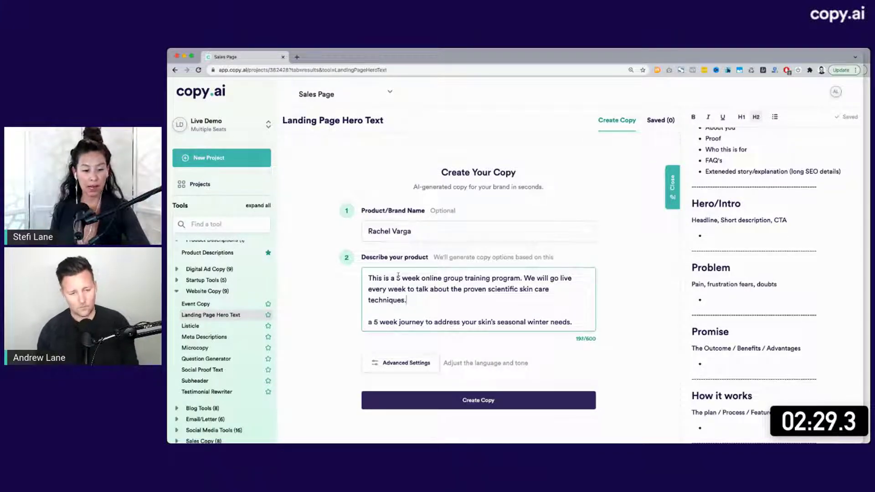
pyautogui.write('You w')
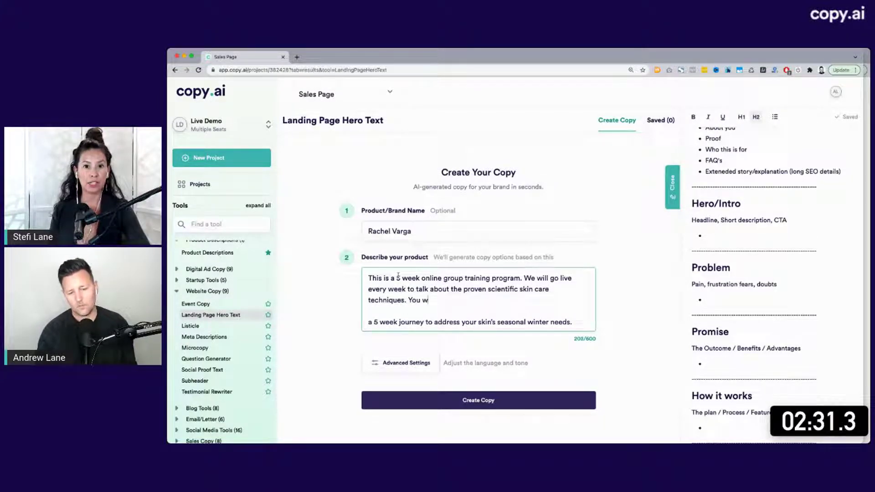
pyautogui.write('ill lear')
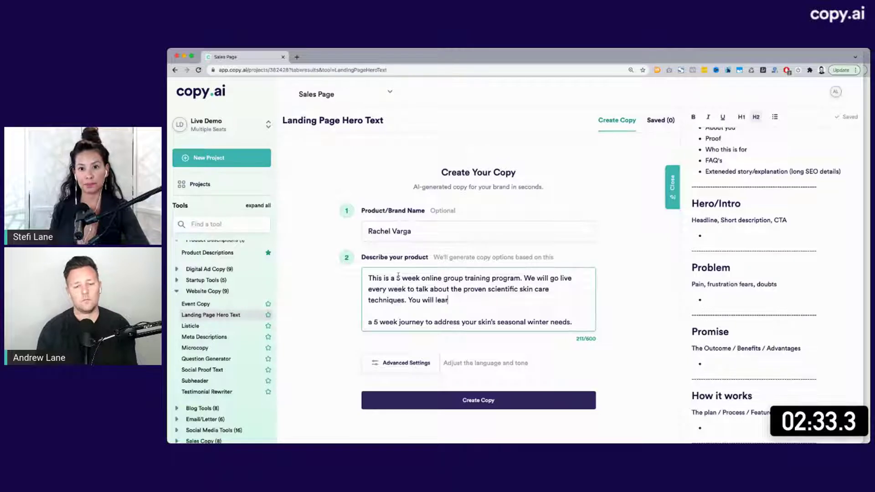
pyautogui.write('n what products and ')
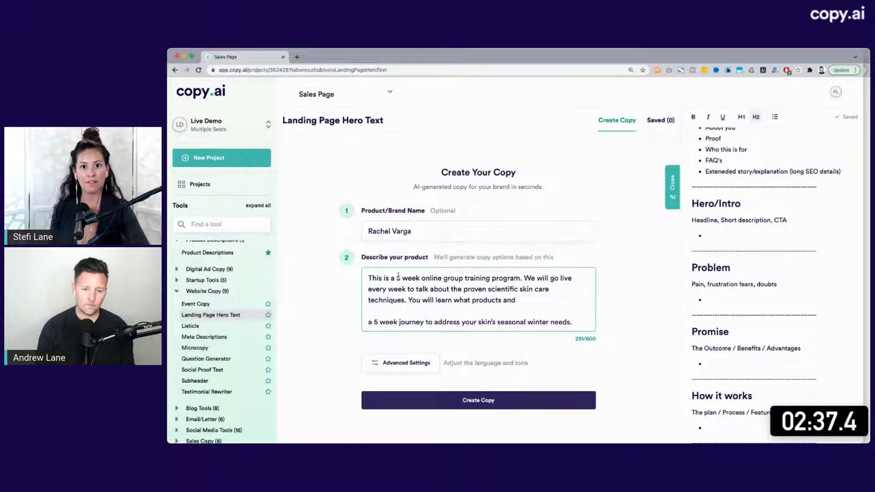
pyautogui.write('techniqu')
pyautogui.write('es ')
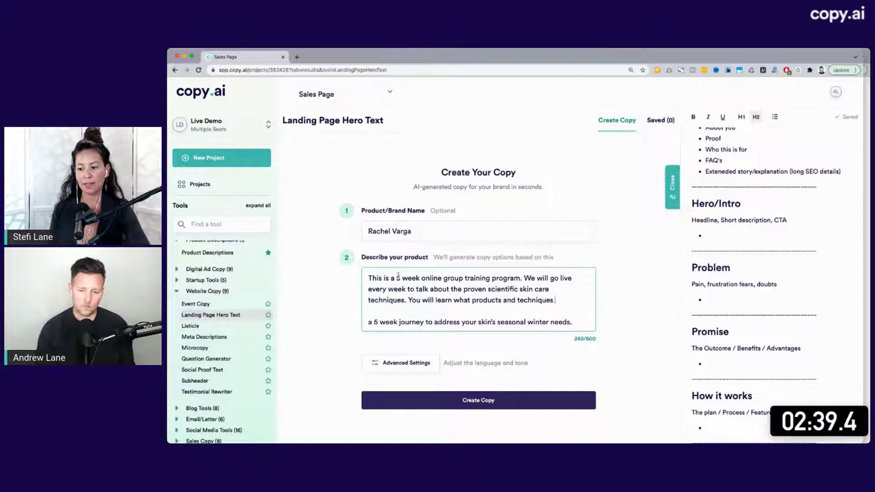
pyautogui.write("will give you a b  a 5 week journey to address your skin's seasonal wint")
pyautogui.press('BackSpace')
pyautogui.press('BackSpace')
pyautogui.press('BackSpace')
pyautogui.press('BackSpace')
pyautogui.press('BackSpace')
pyautogui.write('a better , healthe')
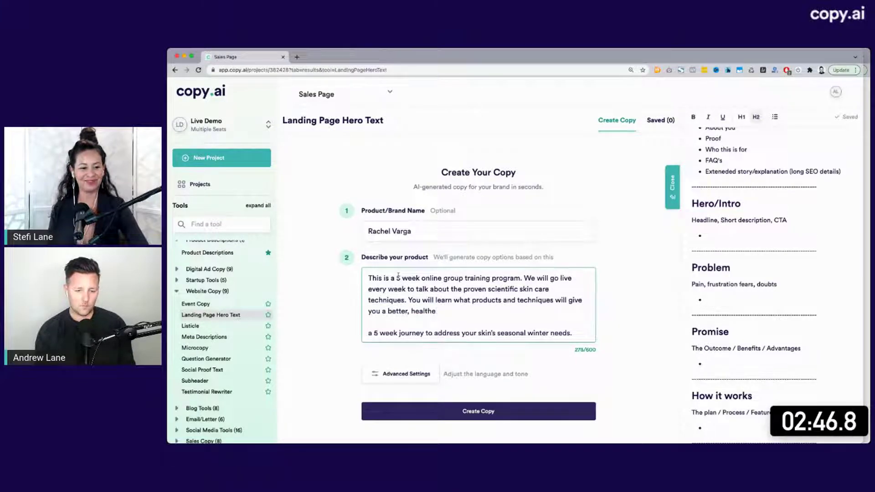
pyautogui.press('BackSpace')
pyautogui.write('ier ')
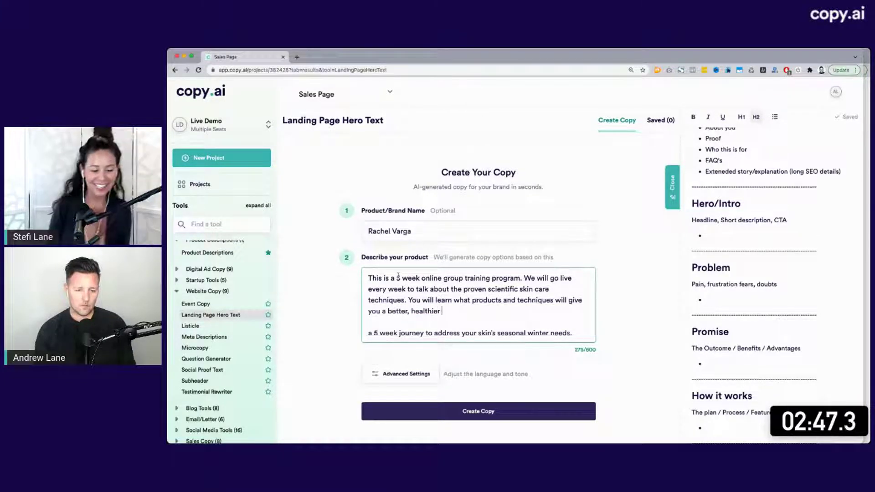
pyautogui.write('glowing skin all year around.')
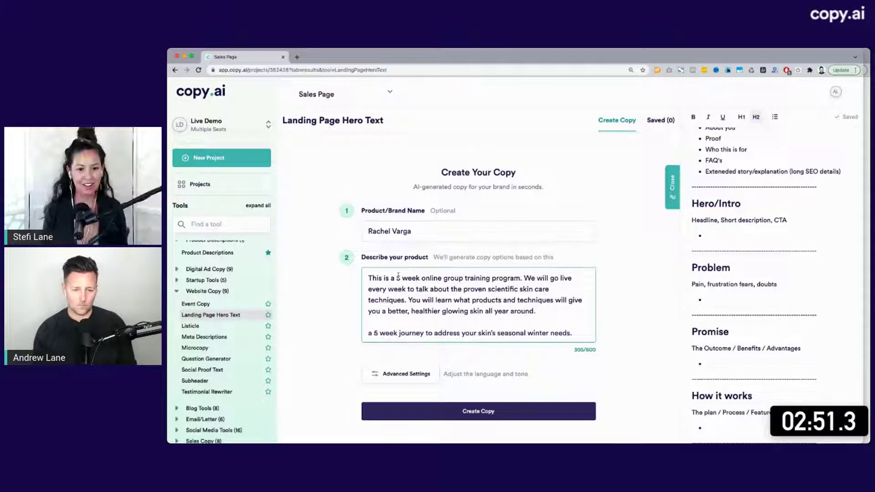
pyautogui.press('Down')
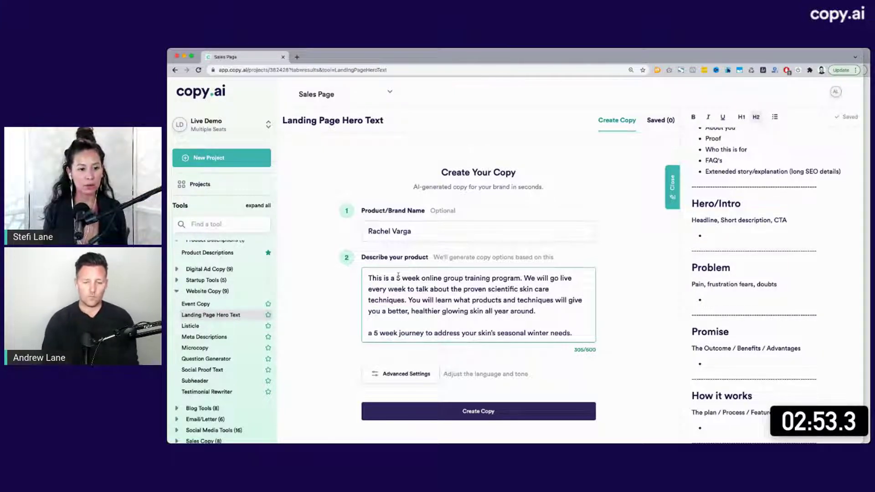
# Put the opening sentence and the 'You will learn' sentence on their own lines, deleting the blank lines.
pyautogui.click(440, 300)
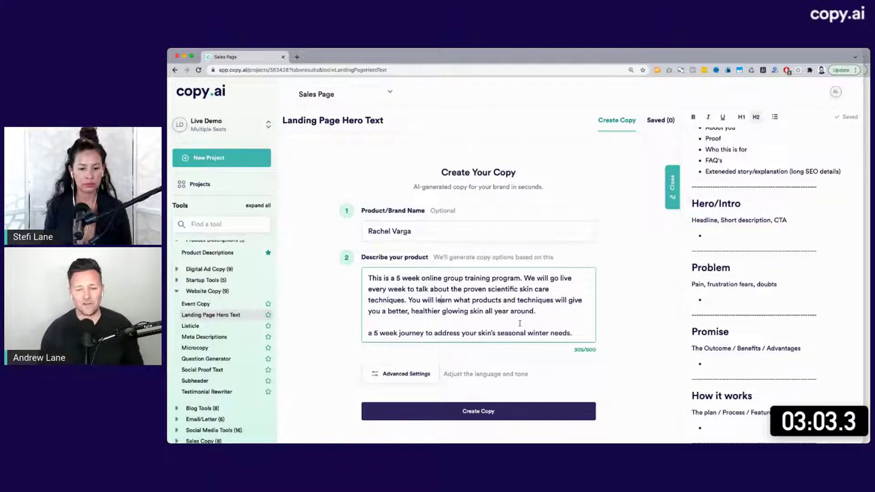
pyautogui.click(524, 279)
pyautogui.press('Return')
pyautogui.press('Return')
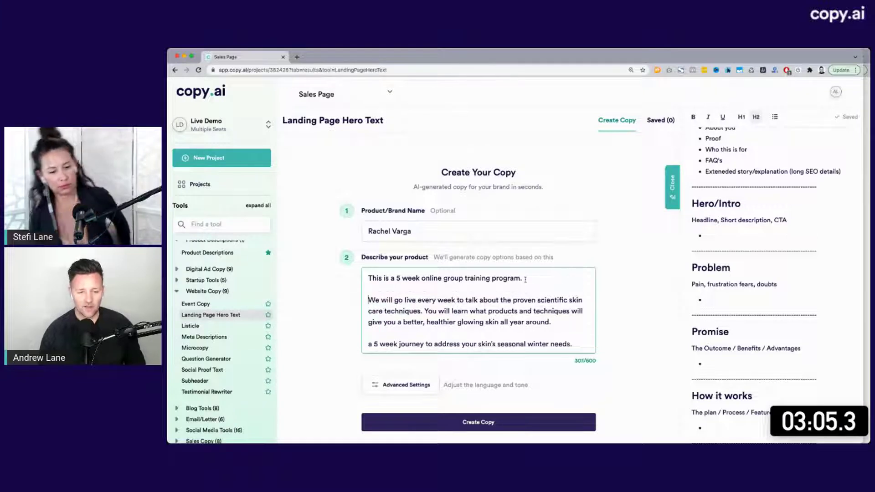
pyautogui.click(425, 311)
pyautogui.press('Return')
pyautogui.press('Return')
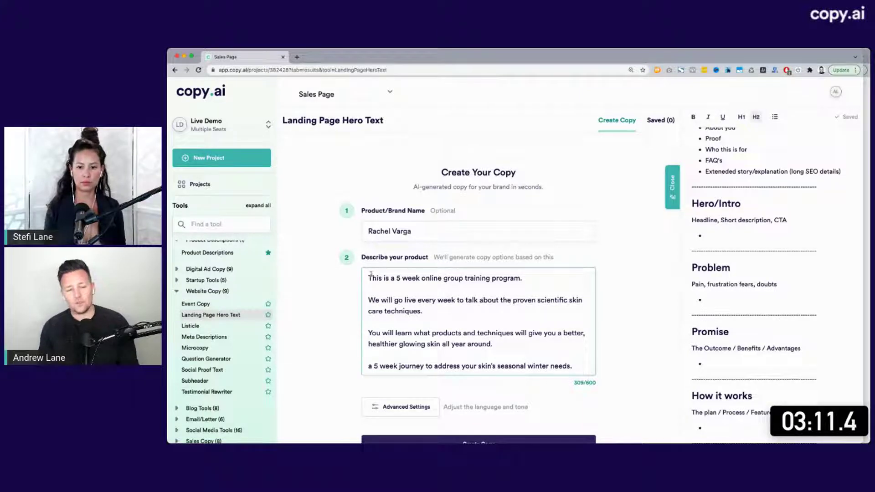
pyautogui.moveTo(370, 274); pyautogui.dragTo(540, 273)
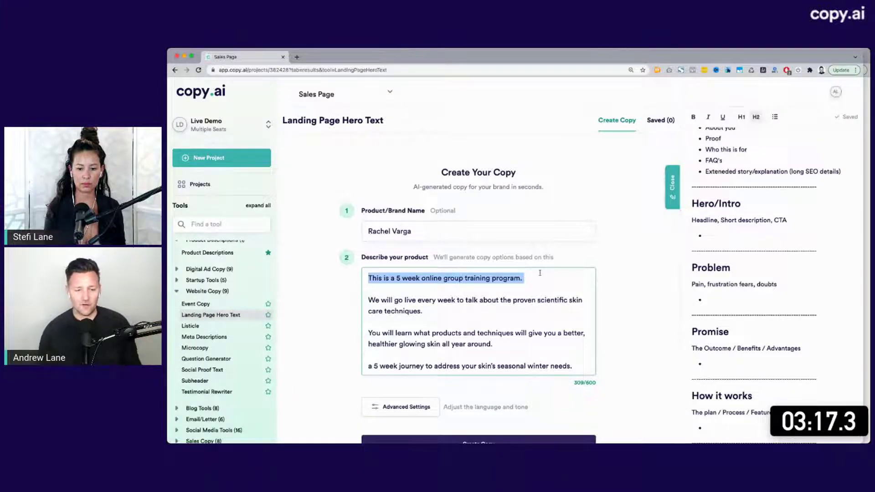
pyautogui.click(540, 272)
pyautogui.press('Delete')
pyautogui.press('BackSpace')
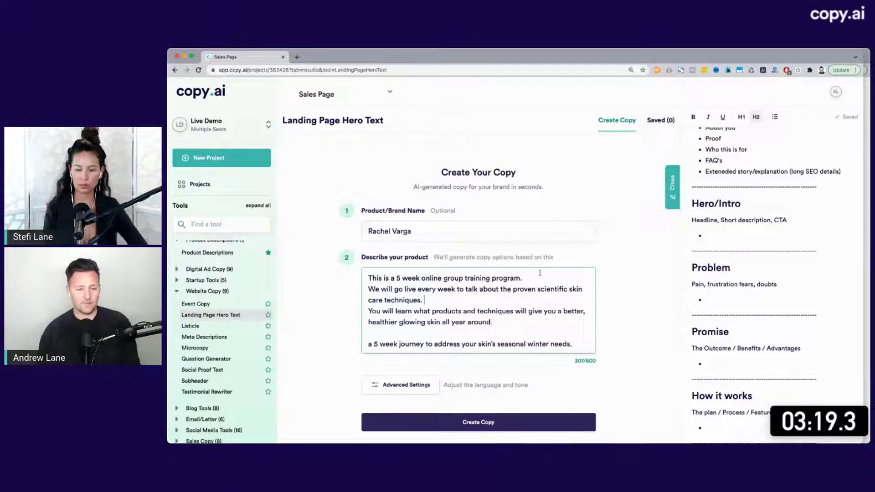
pyautogui.press('BackSpace')
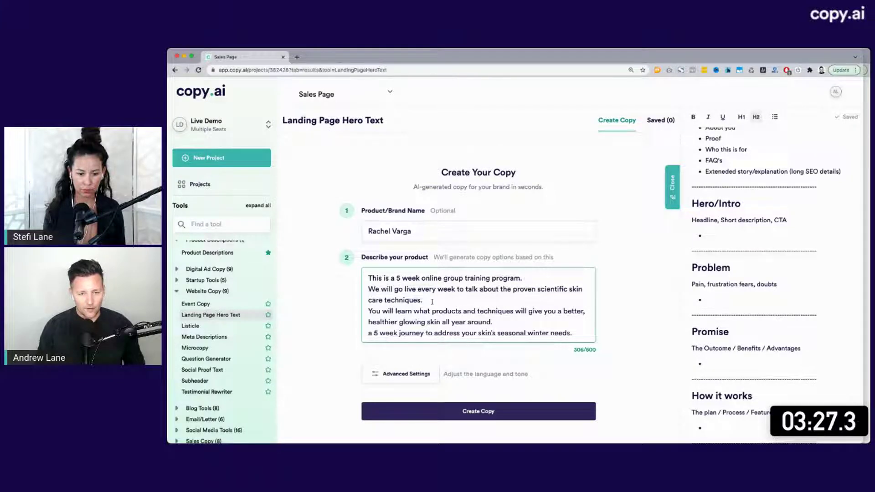
pyautogui.click(485, 298)
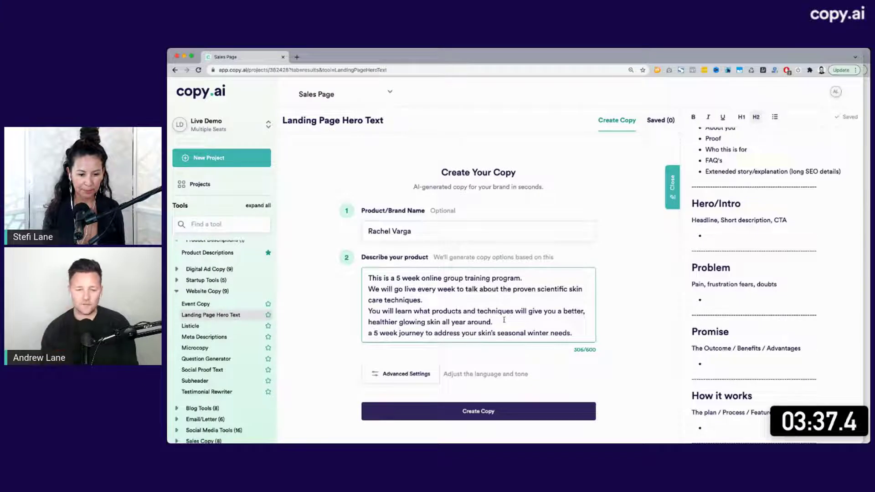
pyautogui.press('Down')
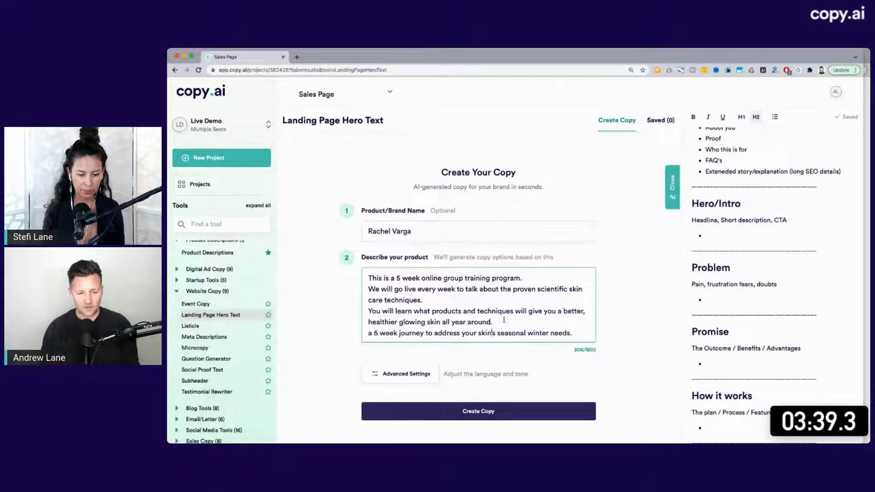
# Replace the 5 week journey line with 'This is perfect for the winter season when your skin is dry and dull.'.
pyautogui.press('Return')
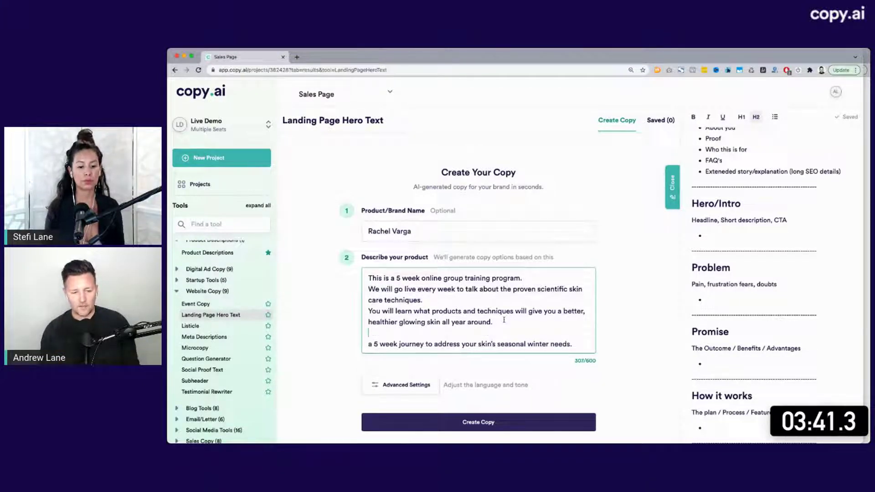
pyautogui.write('This')
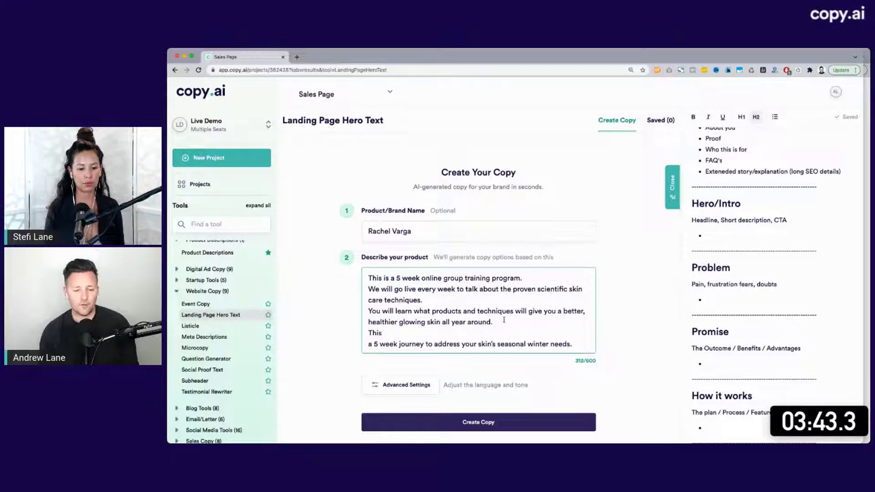
pyautogui.write(' is perfect for th')
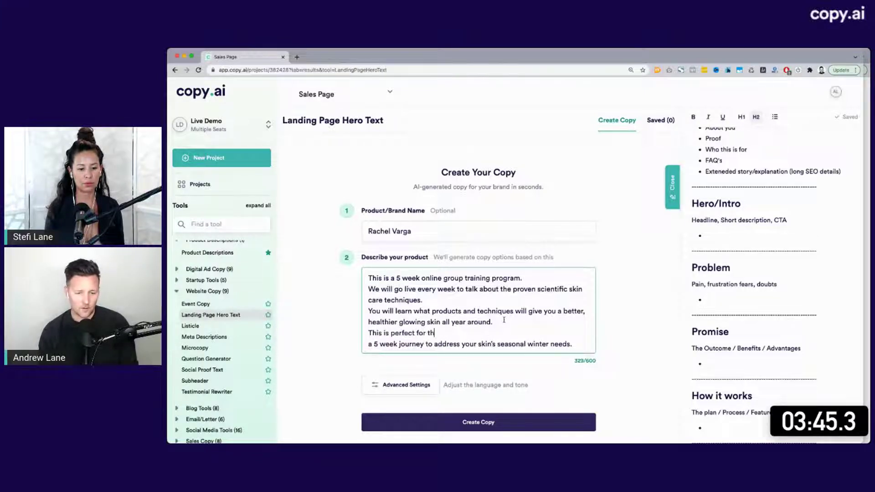
pyautogui.write('e winter season')
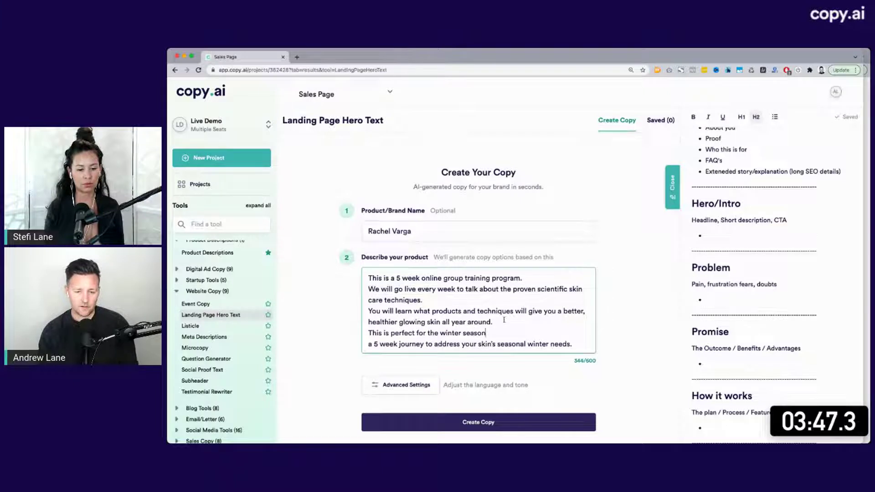
pyautogui.tripleClick(483, 343)
pyautogui.press('BackSpace')
pyautogui.press('BackSpace')
pyautogui.write('when your skil')
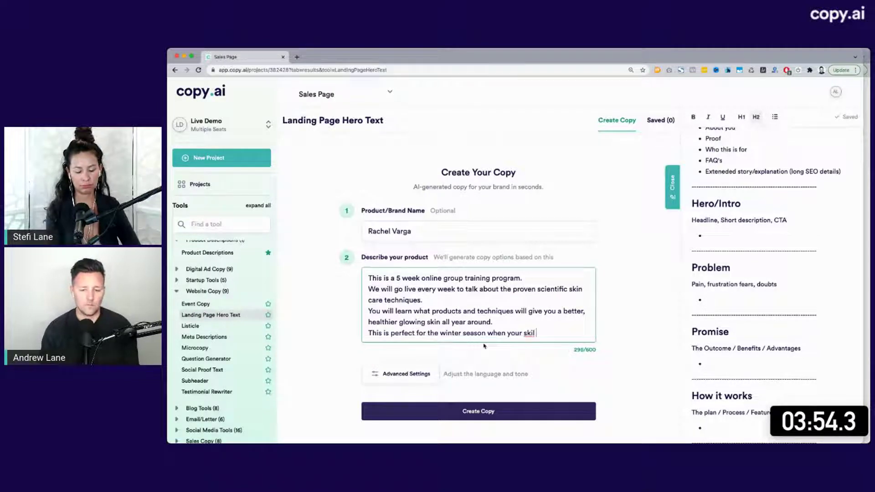
pyautogui.press('BackSpace')
pyautogui.write('n is t')
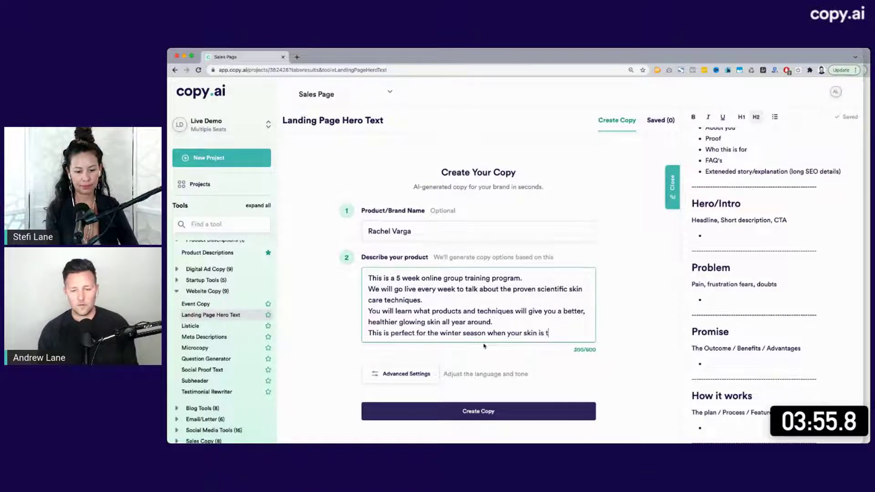
pyautogui.press('BackSpace')
pyautogui.write('dry ')
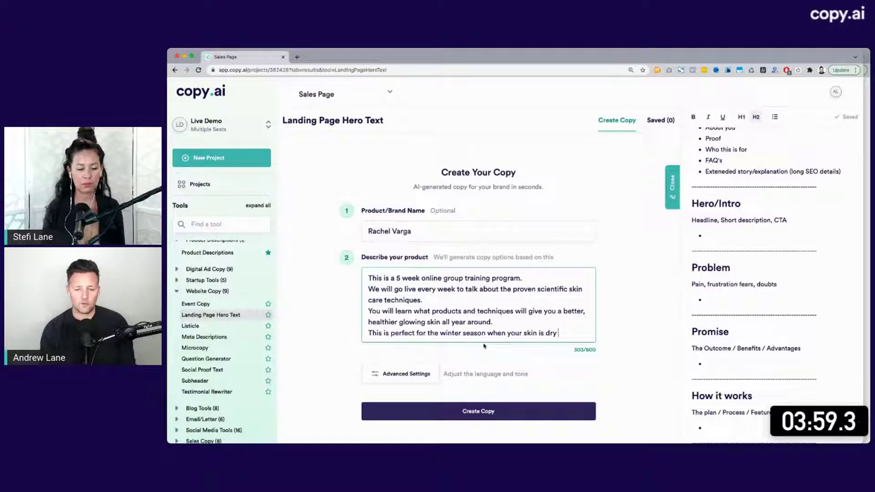
pyautogui.write('and dull.')
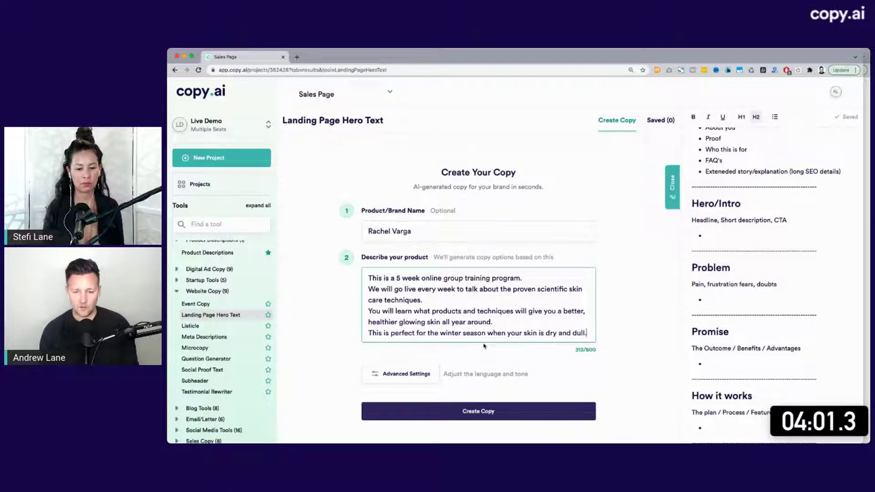
# Start a new description line beginning 'This is for'.
pyautogui.press('Return')
pyautogui.write('This is ')
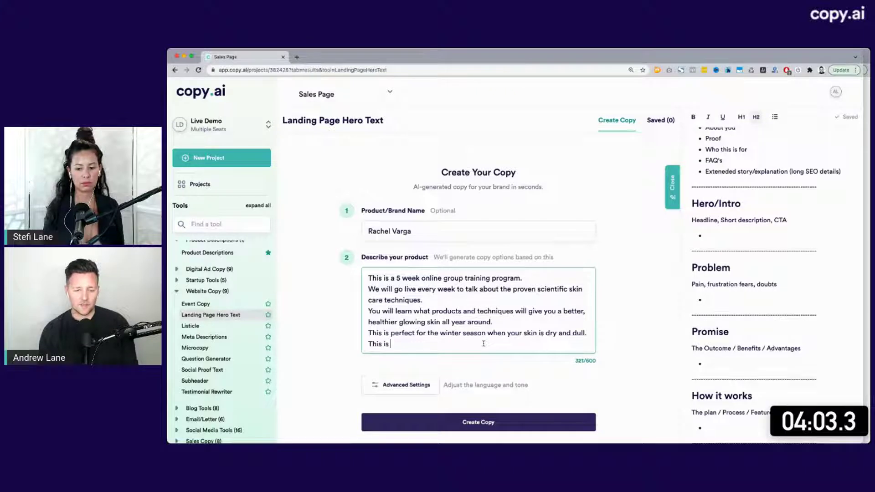
pyautogui.write('for')
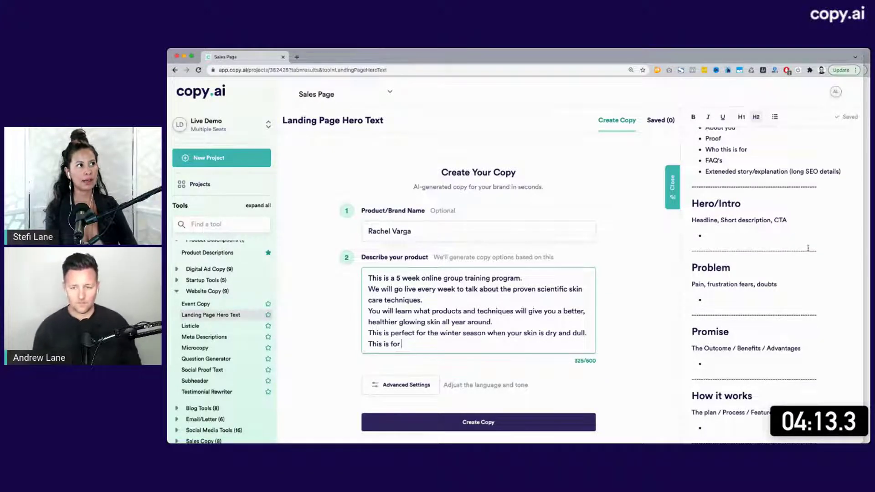
pyautogui.scroll(5, 752, 269)
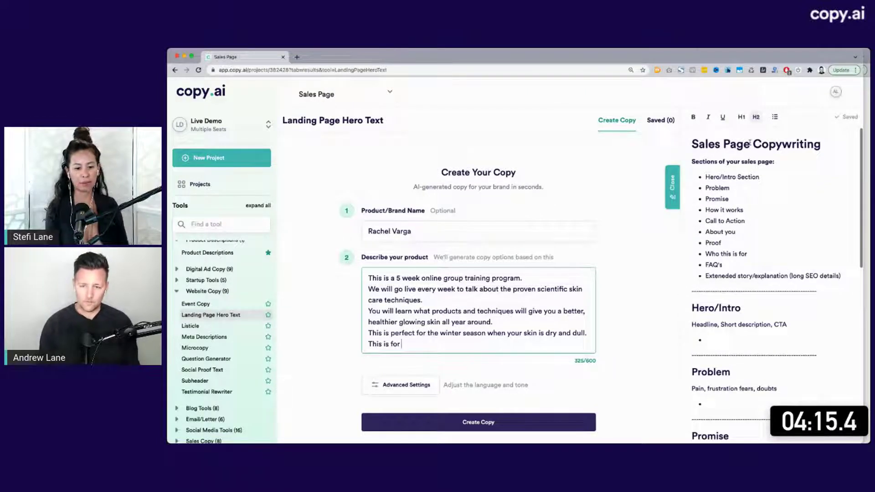
# Complete the line as 'This is for high-performing women who are busy, successful, and high achievers.'.
pyautogui.tripleClick(755, 143)
pyautogui.click(511, 342)
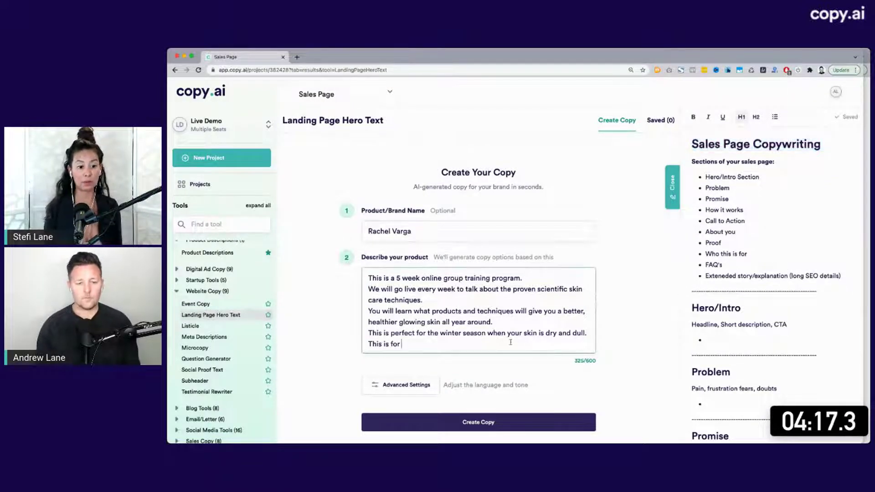
pyautogui.write('hig')
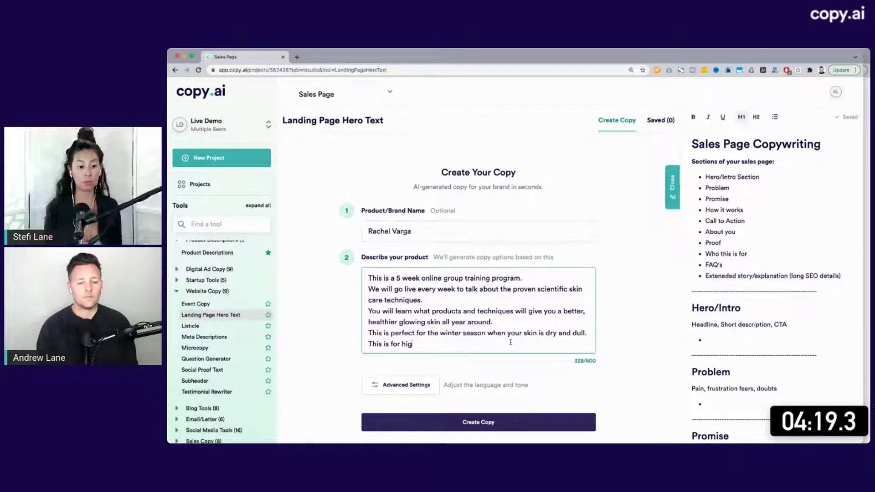
pyautogui.write('h-performing women')
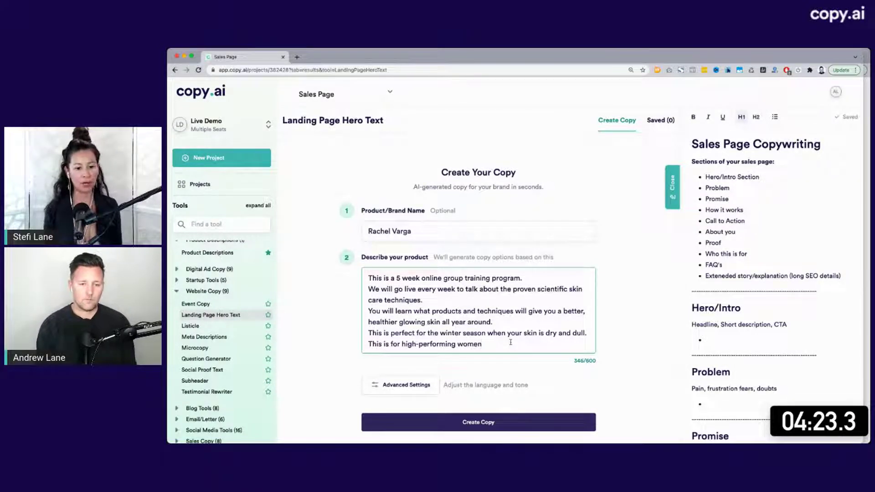
pyautogui.write(' who are busy and')
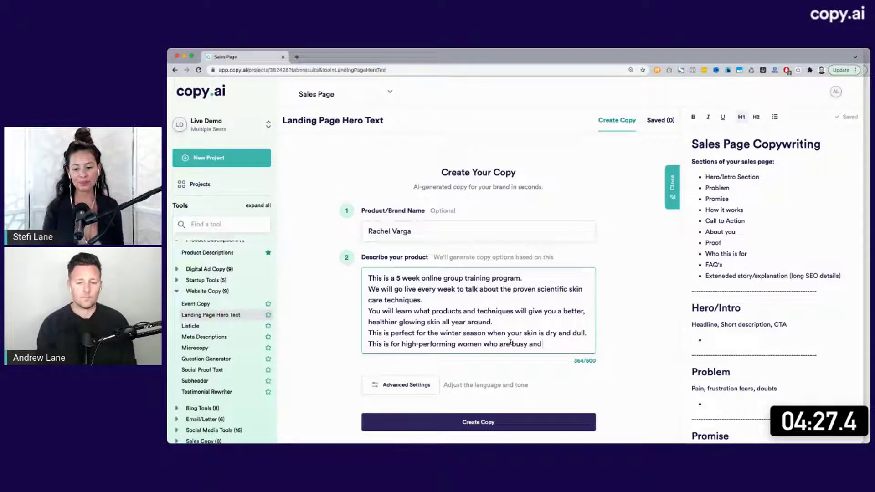
pyautogui.press('BackSpace')
pyautogui.press('BackSpace')
pyautogui.press('BackSpace')
pyautogui.press('BackSpace')
pyautogui.write(', successful')
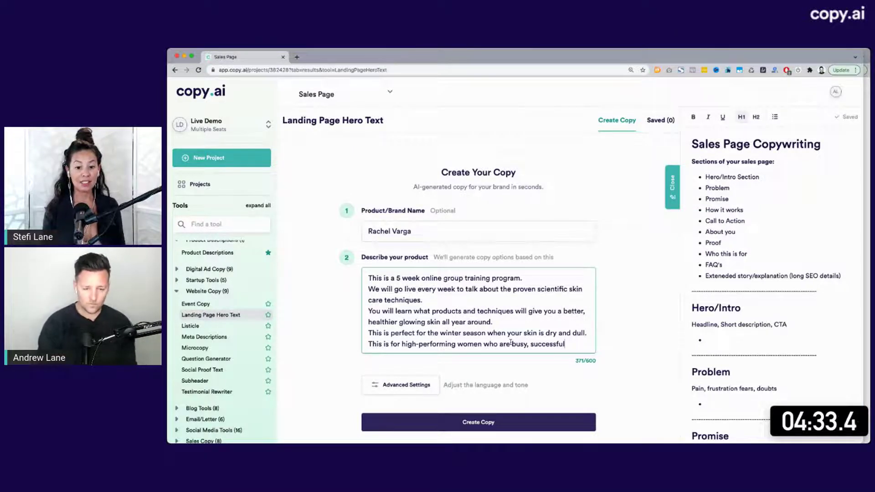
pyautogui.write(', and high achievers.')
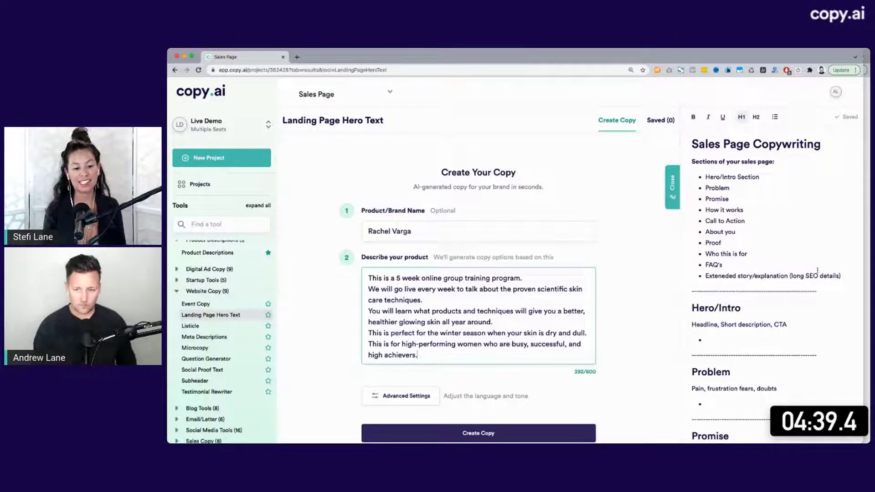
pyautogui.press('super+grave')
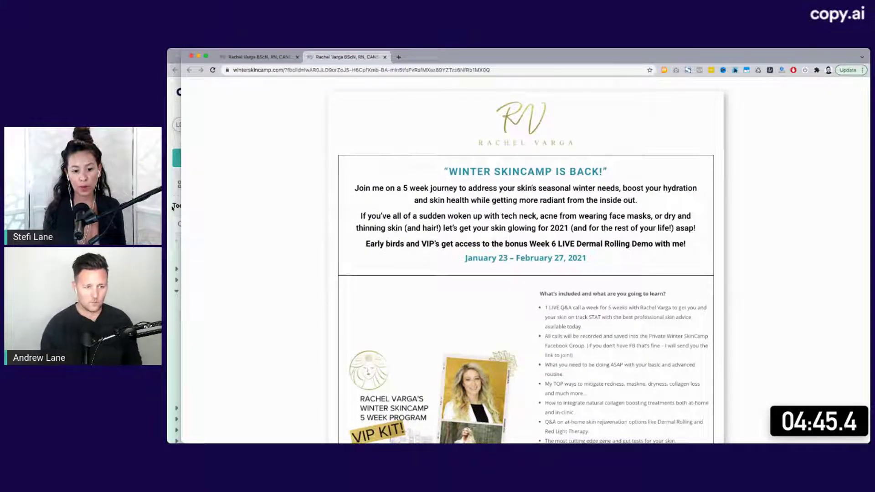
pyautogui.click(173, 208)
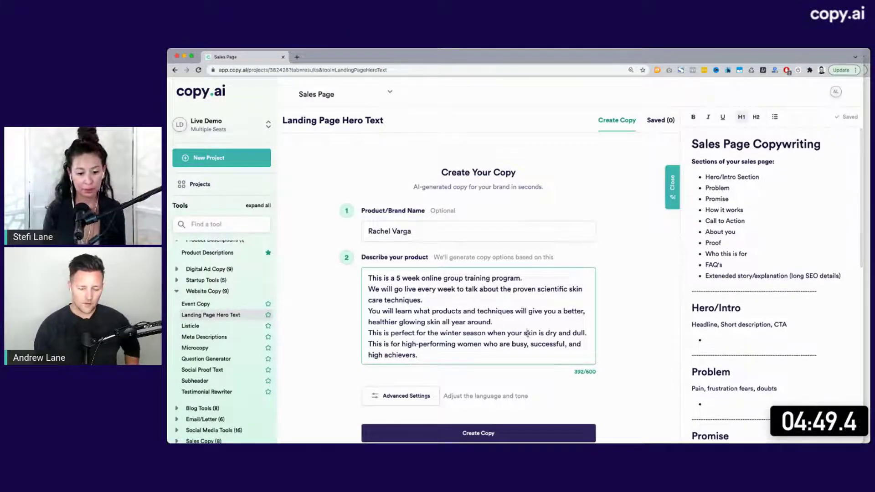
pyautogui.press('super+Tab')
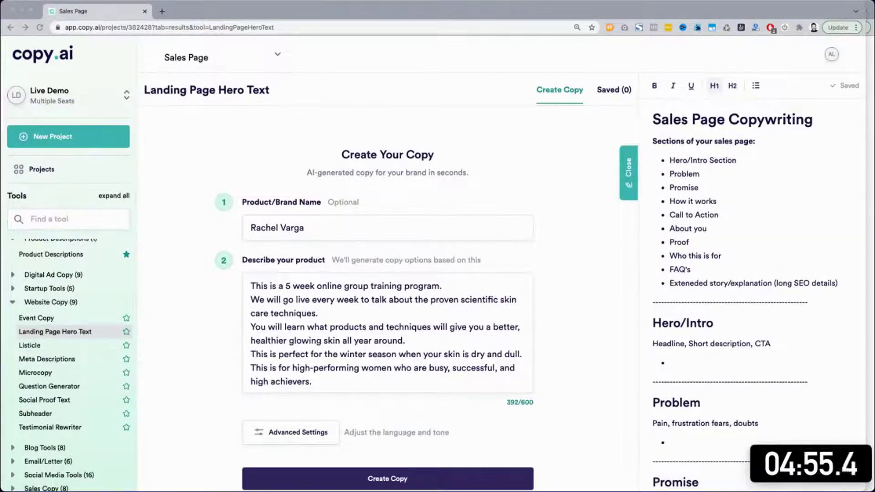
pyautogui.press('super+Tab')
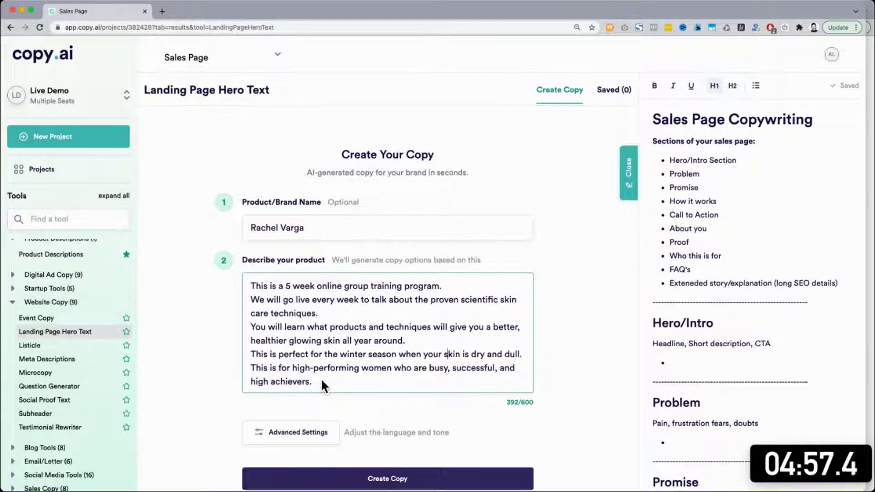
pyautogui.doubleClick(163, 91)
pyautogui.tripleClick(162, 92)
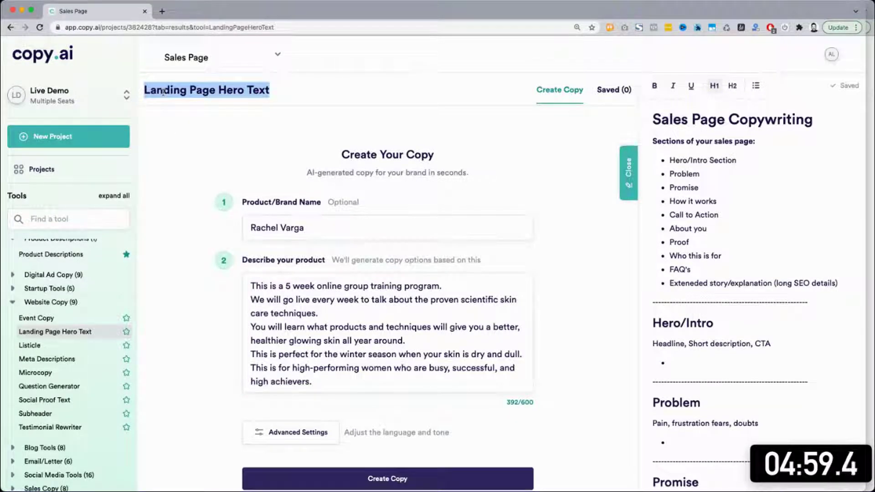
pyautogui.click(250, 286)
pyautogui.keyDown('shift'); pyautogui.click(340, 384); pyautogui.keyUp('shift')
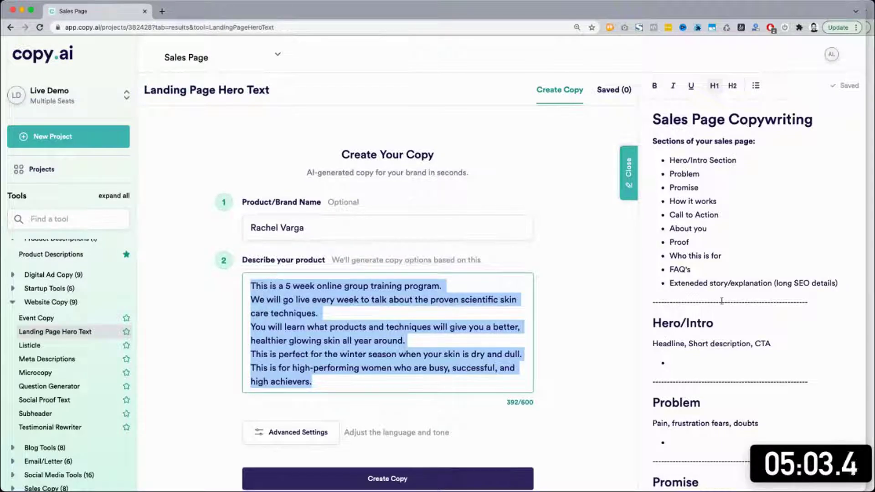
pyautogui.scroll(-4, 729, 273)
pyautogui.moveTo(652, 147); pyautogui.dragTo(702, 286)
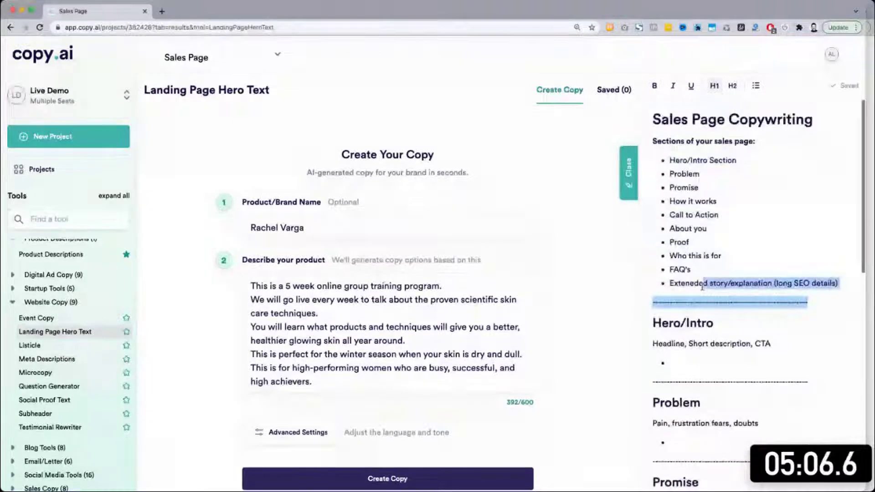
pyautogui.click(441, 294)
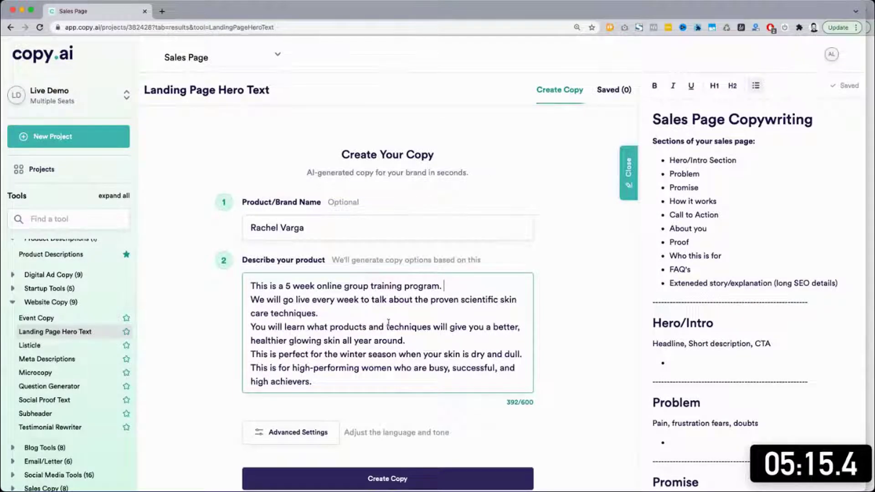
# Insert 'You get live videos, demos, pdf downloads, q&a, and much more.' after 'care techniques.'.
pyautogui.click(337, 314)
pyautogui.press('Return')
pyautogui.write('You get live videos, demos, ')
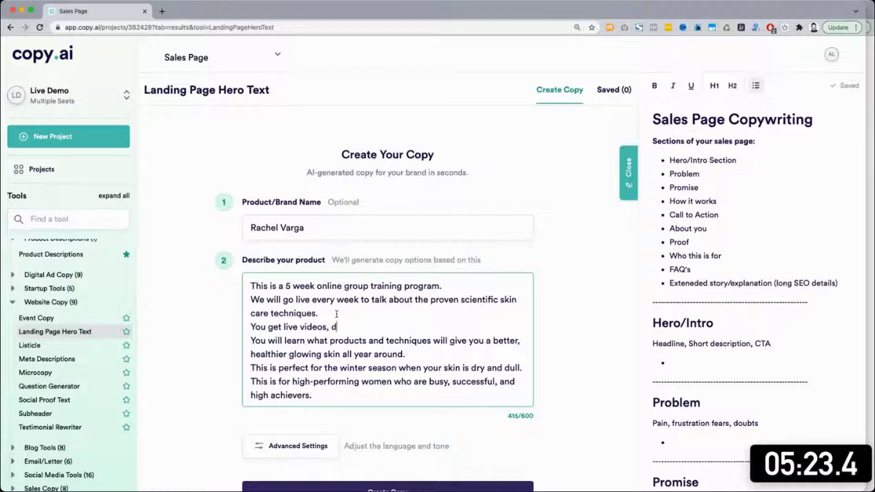
pyautogui.write('pdf downl')
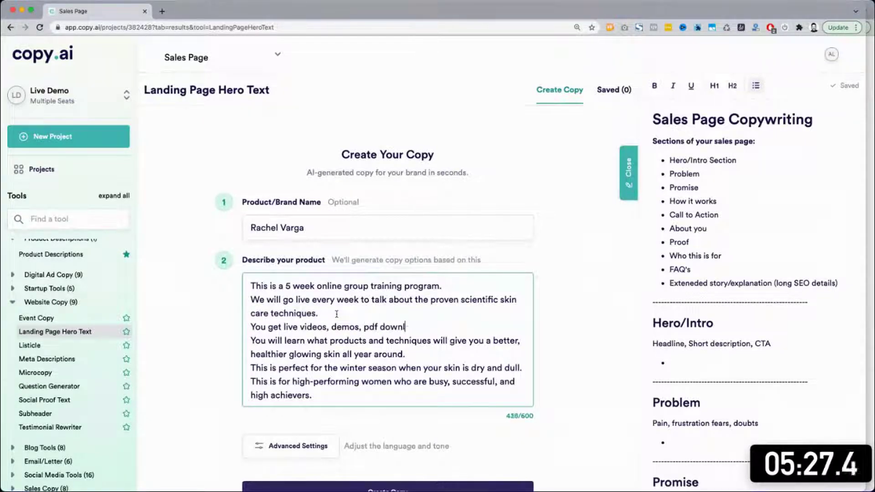
pyautogui.write('oads, an ebook')
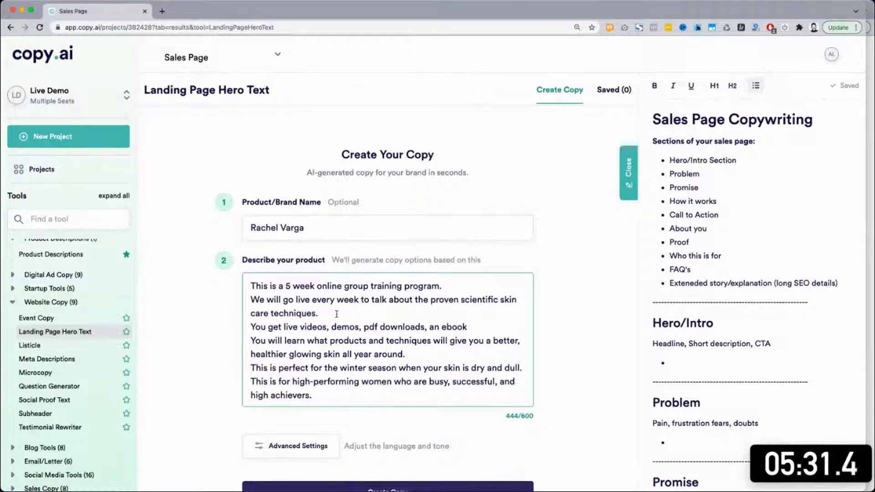
pyautogui.press('BackSpace')
pyautogui.press('BackSpace')
pyautogui.press('BackSpace')
pyautogui.press('BackSpace')
pyautogui.press('BackSpace')
pyautogui.write('.')
pyautogui.press('BackSpace')
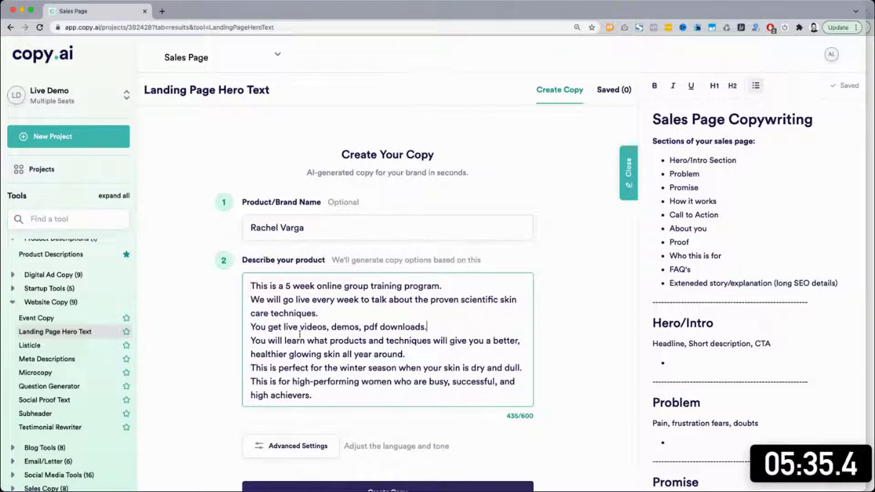
pyautogui.press('BackSpace')
pyautogui.write(', q&a')
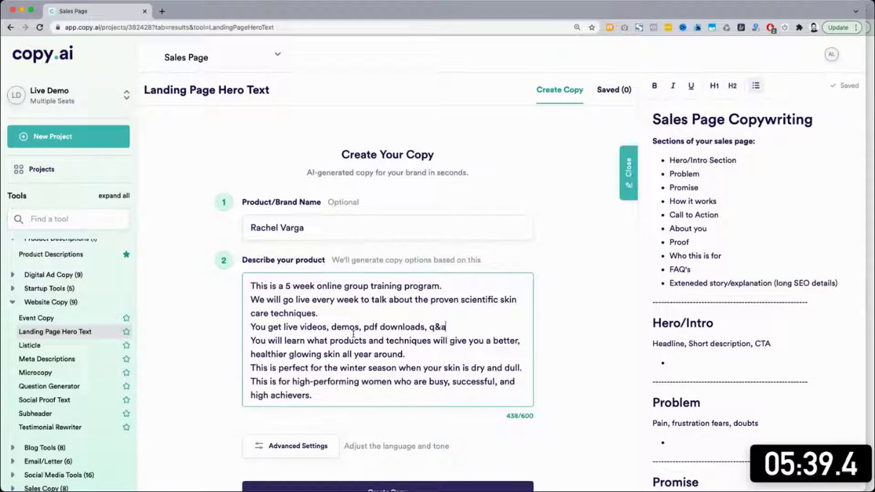
pyautogui.write(', and much more')
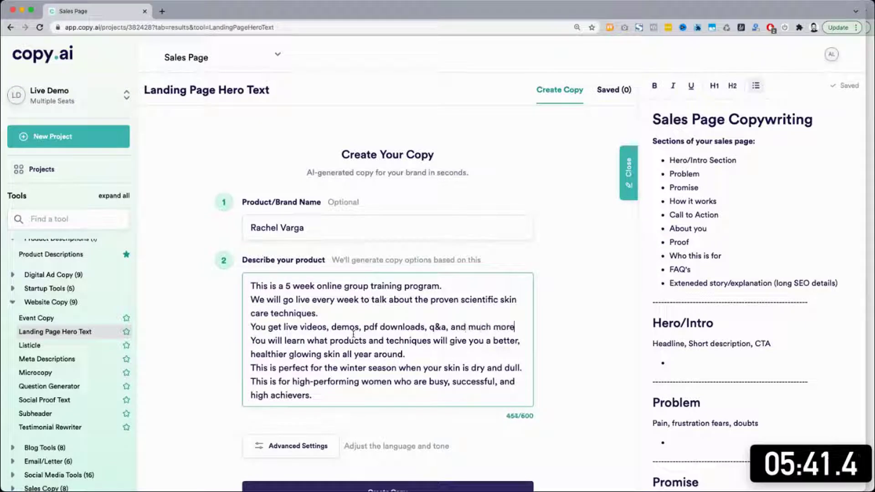
pyautogui.write('.')
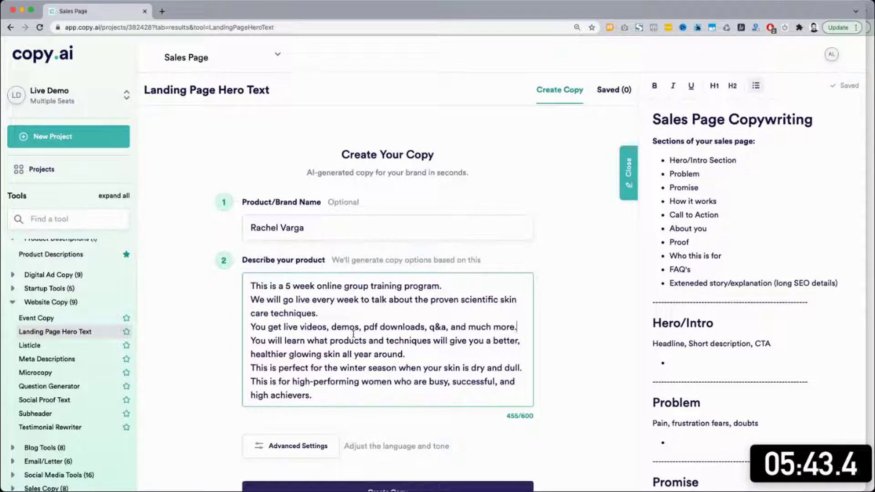
pyautogui.press('Return')
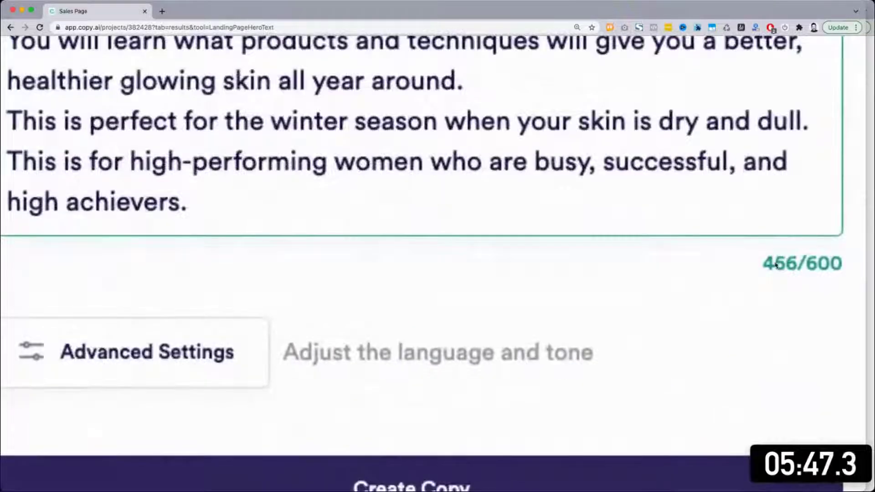
# Add a 'Hosted by' line with the trainer's name, then bring her website forward in Chrome.
pyautogui.click(641, 213)
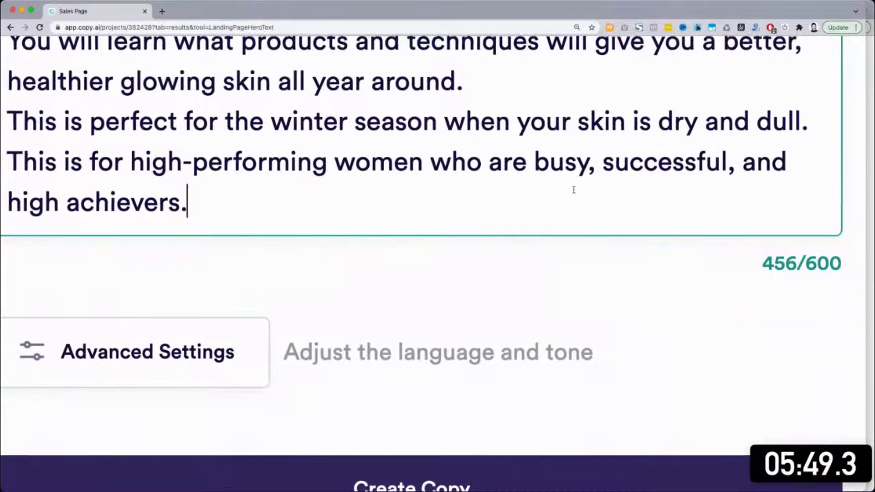
pyautogui.rightClick(573, 190)
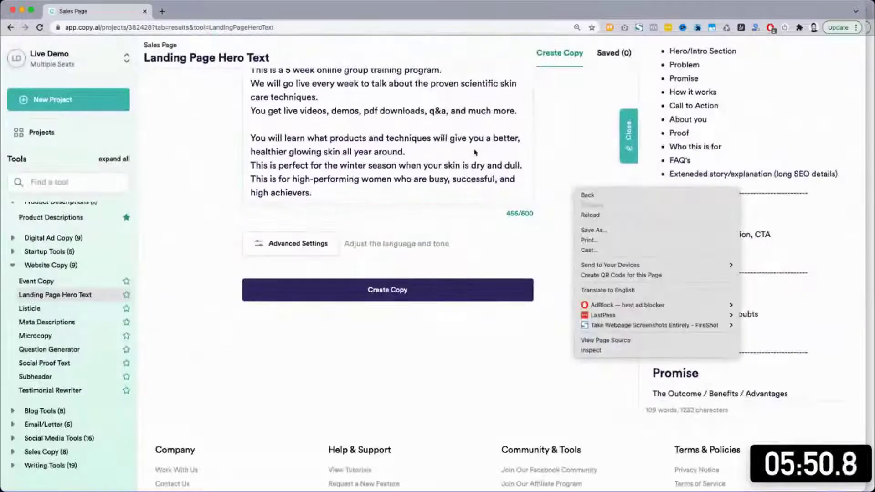
pyautogui.click(475, 153)
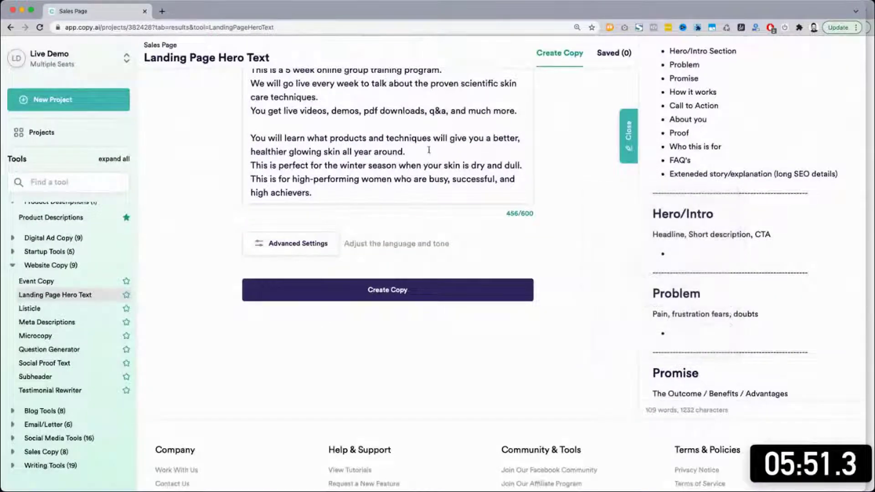
pyautogui.click(398, 125)
pyautogui.scroll(3, 398, 126)
pyautogui.scroll(1, 397, 125)
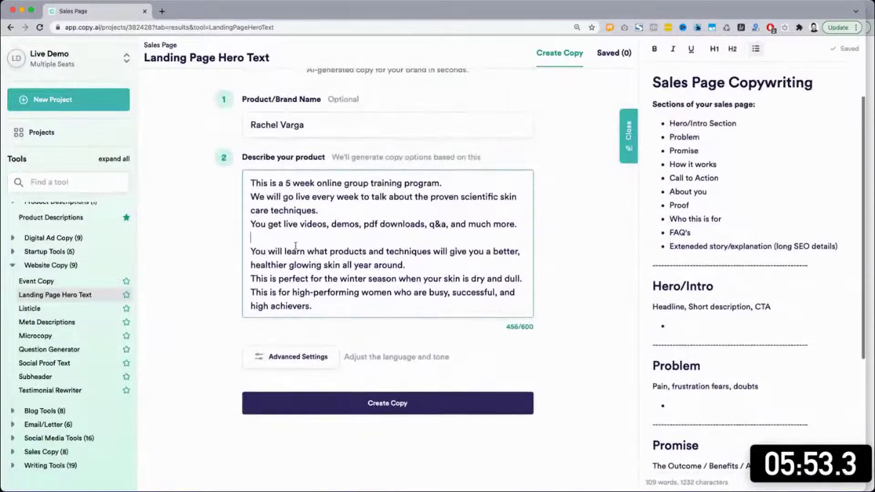
pyautogui.click(288, 235)
pyautogui.write('This')
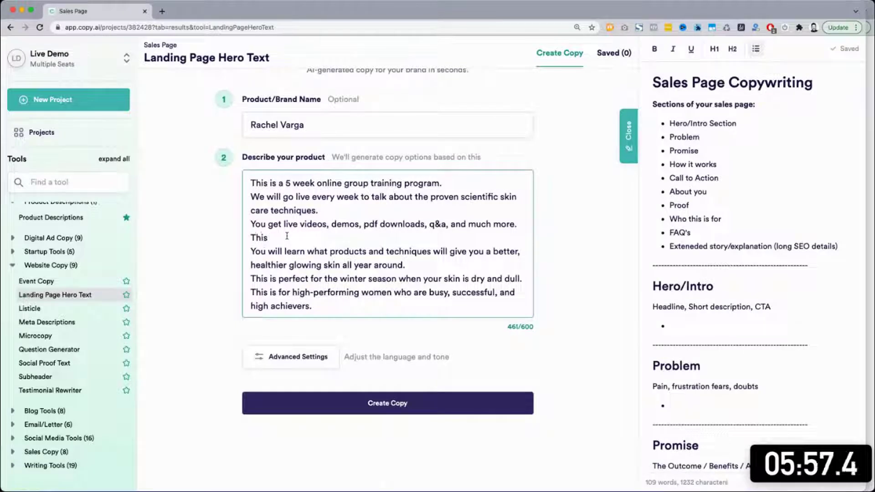
pyautogui.press('BackSpace')
pyautogui.press('BackSpace')
pyautogui.write('Hosteb b')
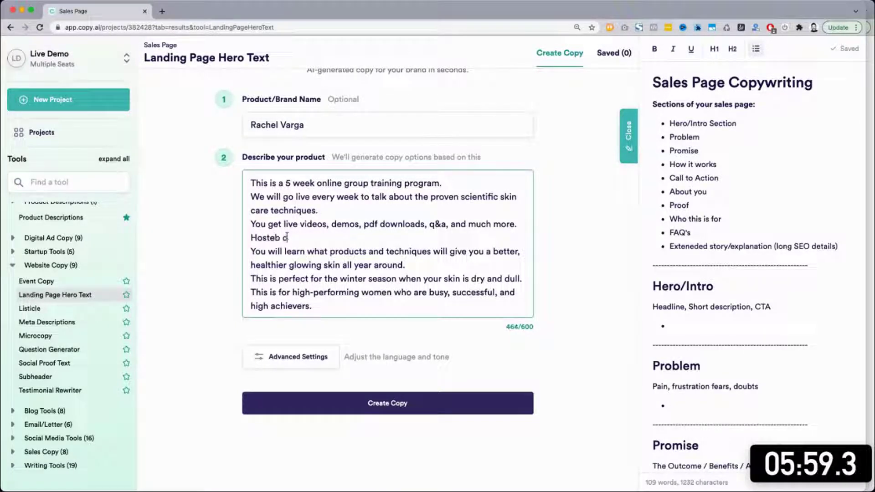
pyautogui.write('y Rachel ')
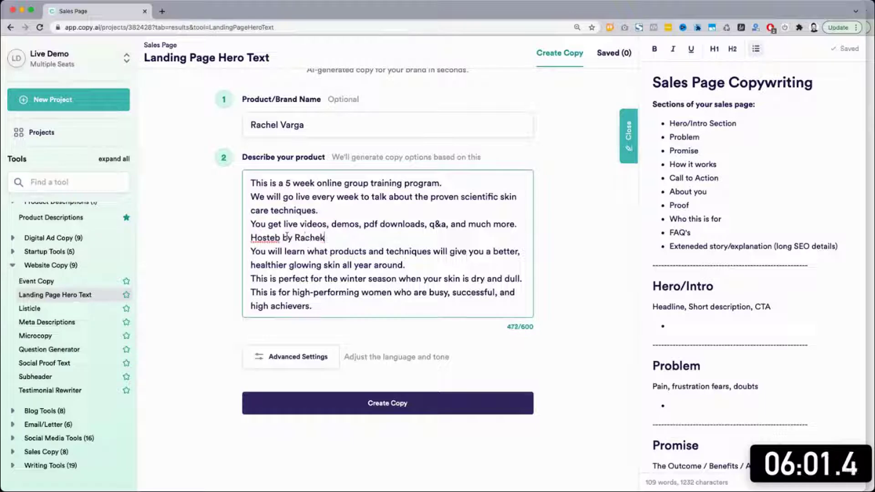
pyautogui.write('Varga')
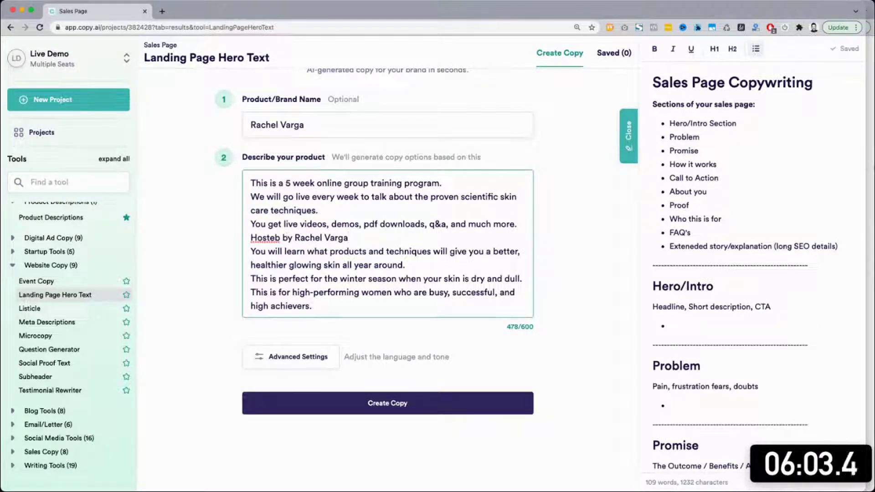
pyautogui.click(871, 172)
# Copy the trainer's name-and-credentials heading from her homepage and return to Copy.ai.
pyautogui.click(131, 13)
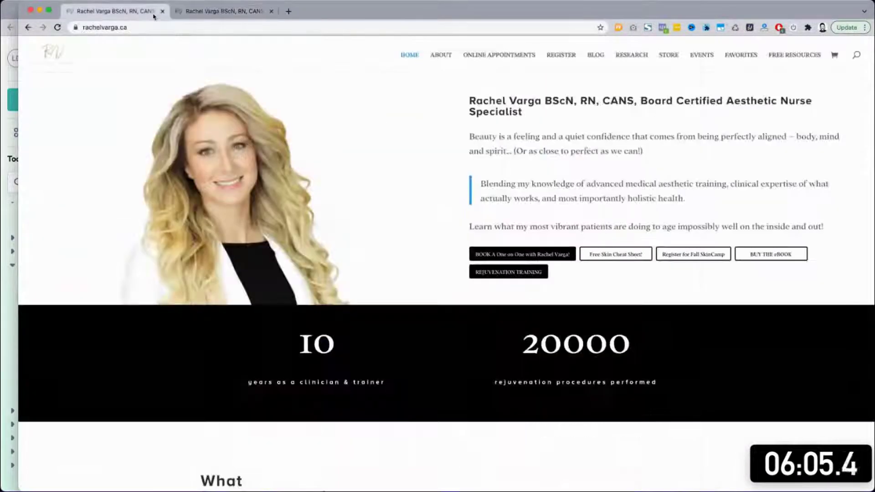
pyautogui.moveTo(472, 101); pyautogui.dragTo(538, 110)
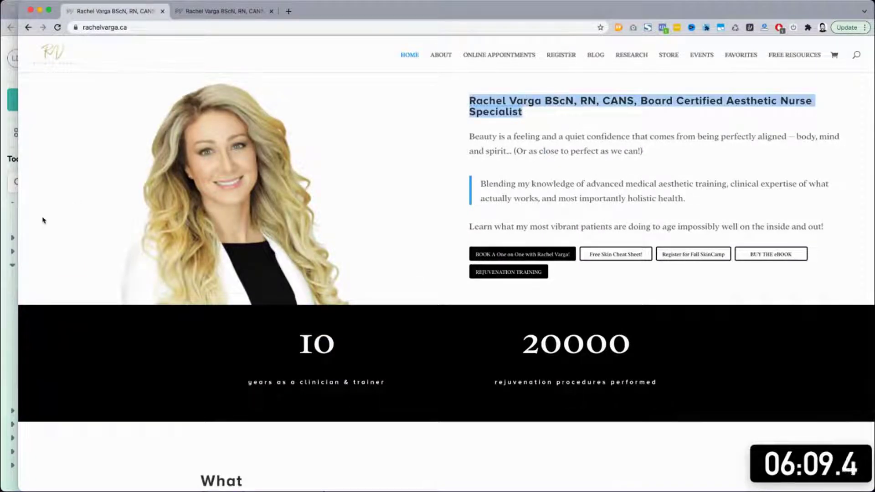
pyautogui.tripleClick(502, 98)
pyautogui.tripleClick(504, 102)
pyautogui.press('super+c')
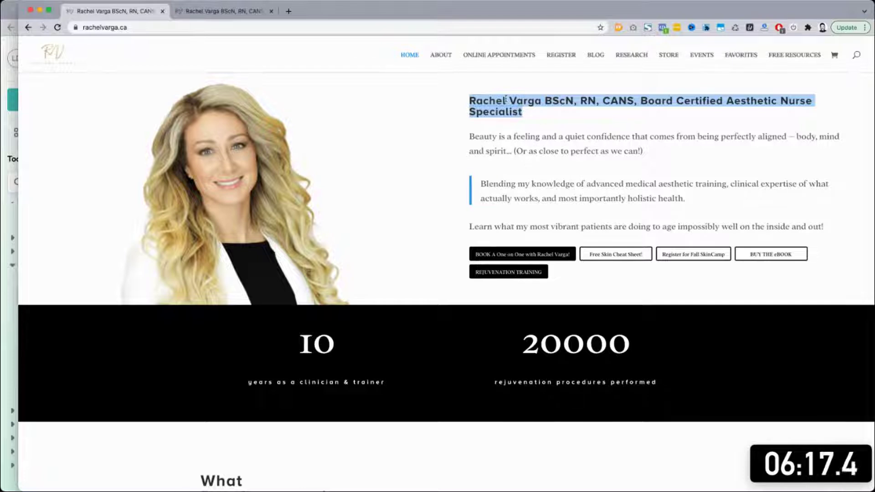
pyautogui.click(4, 217)
# Paste the credentials heading over the name in the host line and fix 'Hosteb' to 'Hosted'.
pyautogui.moveTo(296, 238); pyautogui.dragTo(348, 238)
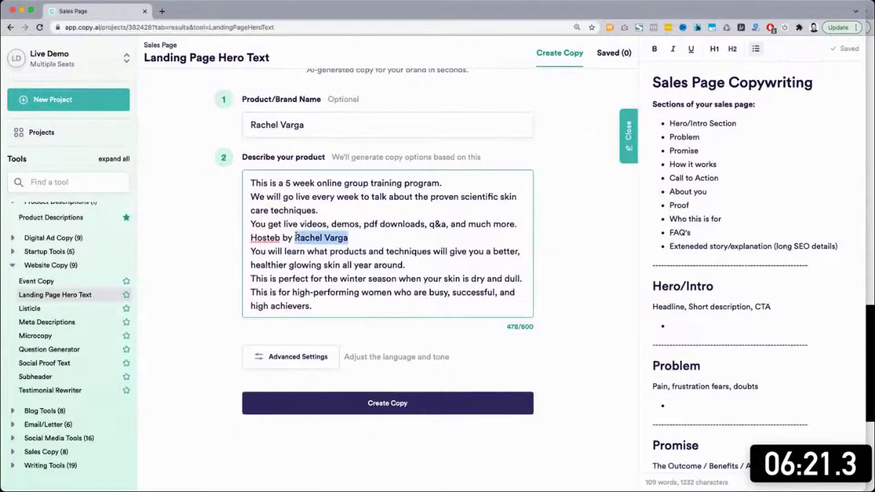
pyautogui.press('super+v')
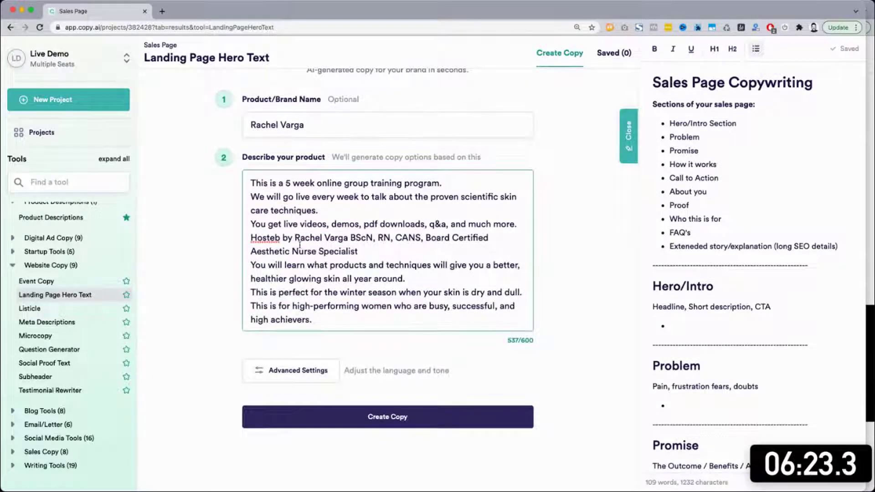
pyautogui.click(280, 237)
pyautogui.press('BackSpace')
pyautogui.write('d')
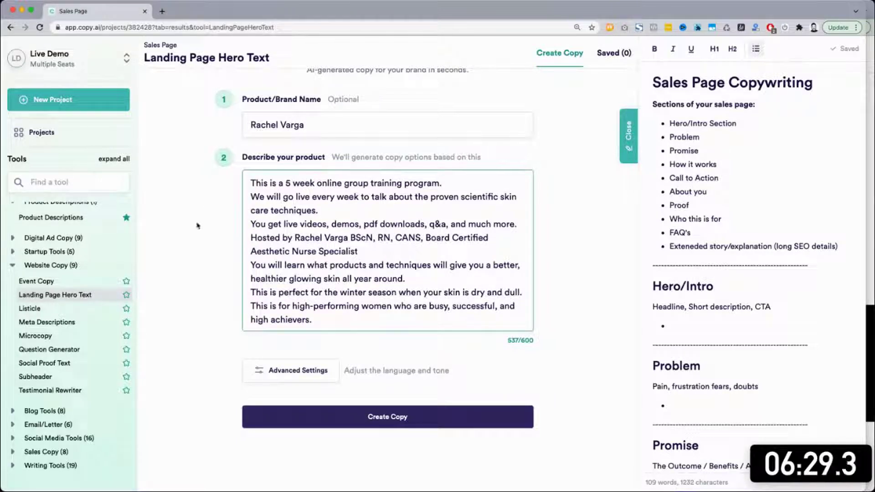
# Generate hero text options from the 537-character description and review its lines.
pyautogui.click(365, 423)
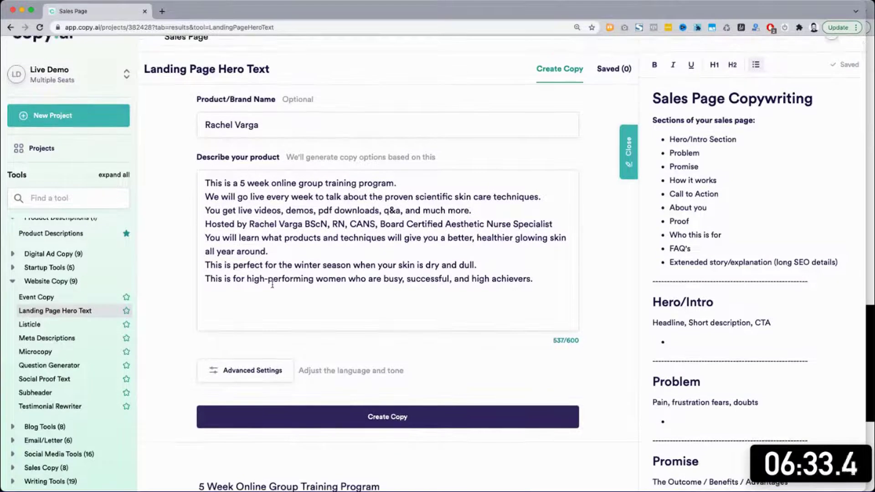
pyautogui.tripleClick(234, 265)
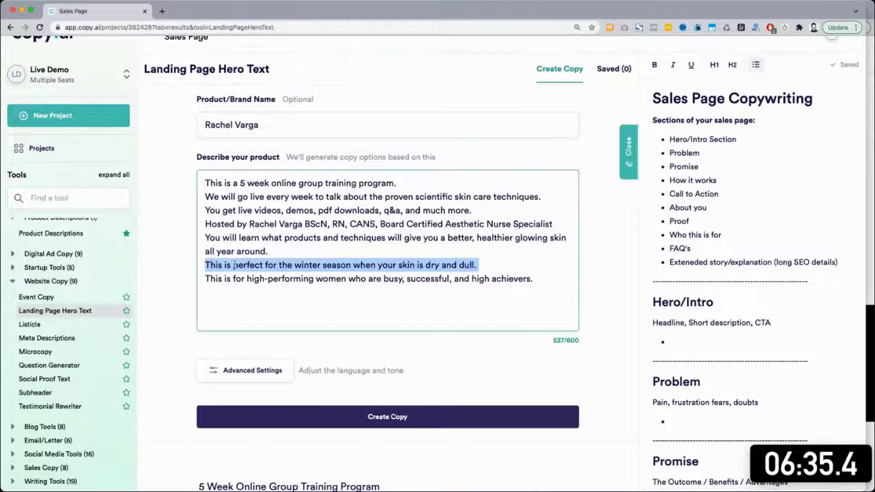
pyautogui.tripleClick(320, 278)
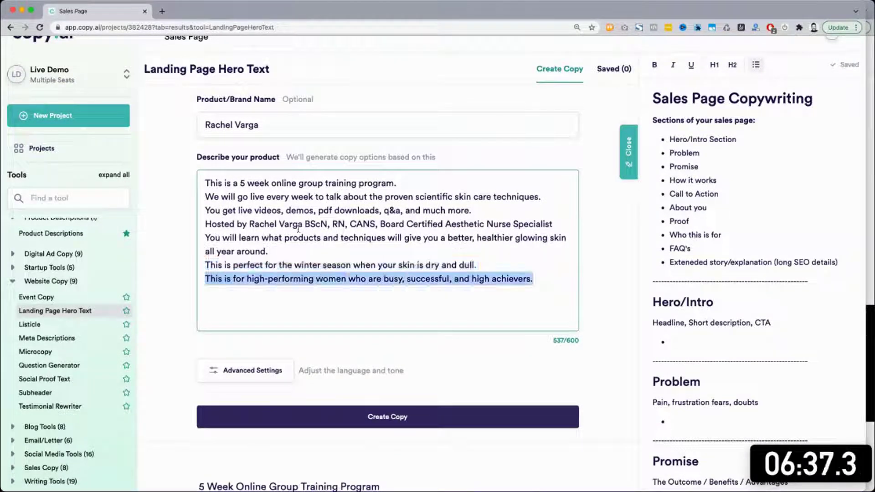
pyautogui.tripleClick(260, 199)
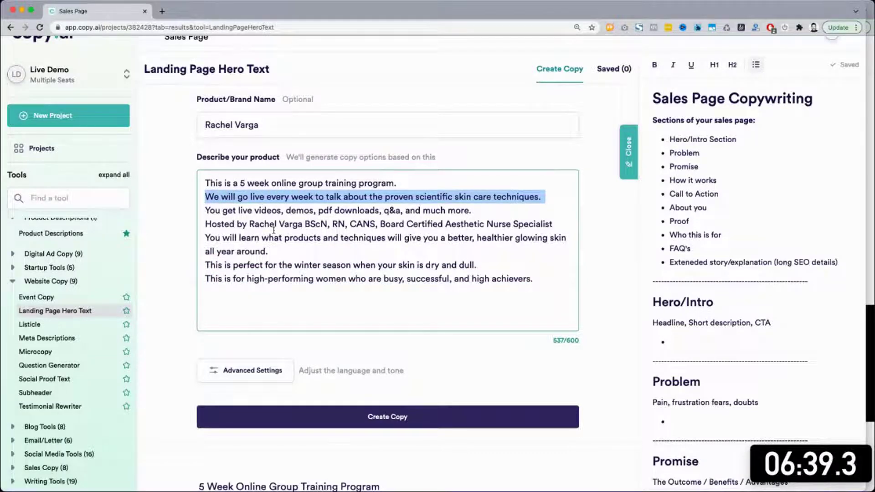
pyautogui.scroll(-5, 449, 234)
# Copy the 'Transform Your Skin in 5 Weeks' headline into the empty Hero/Intro bullet.
pyautogui.scroll(-12, 449, 233)
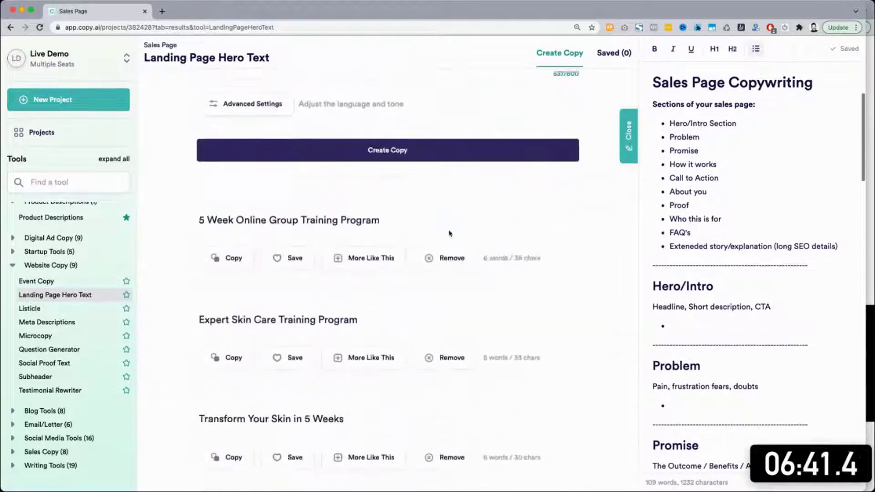
pyautogui.scroll(-4, 449, 233)
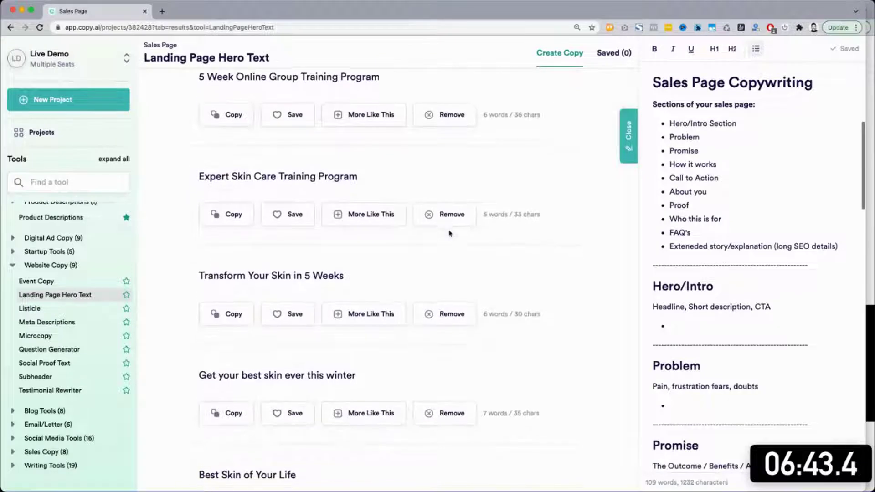
pyautogui.doubleClick(325, 213)
pyautogui.hotkey('ctrl', 'a')
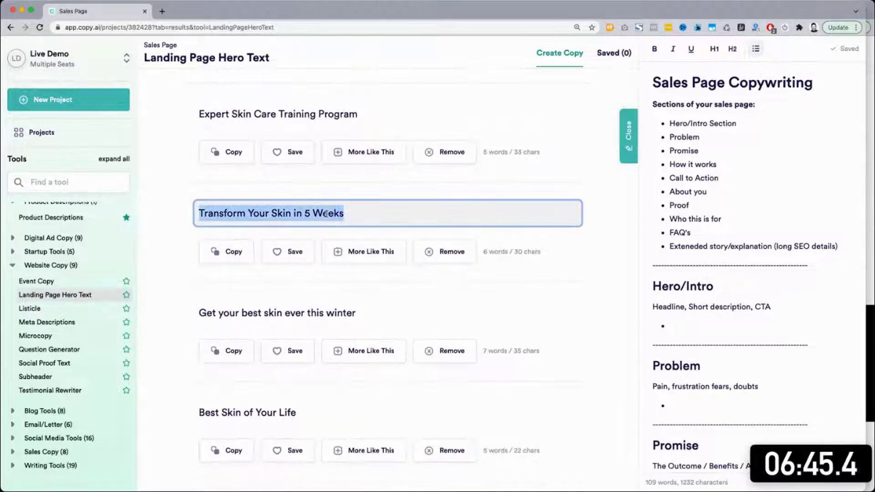
pyautogui.hotkey('ctrl', 'c')
pyautogui.click(742, 299)
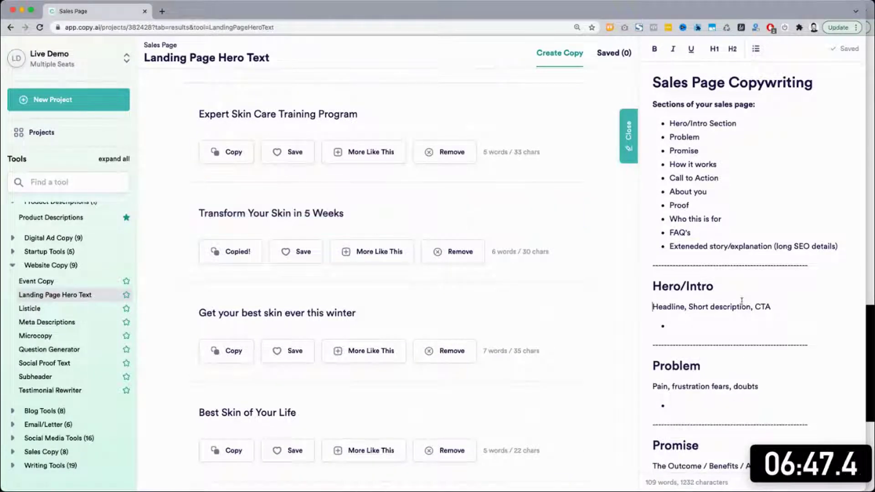
pyautogui.click(688, 327)
pyautogui.hotkey('ctrl', 'v')
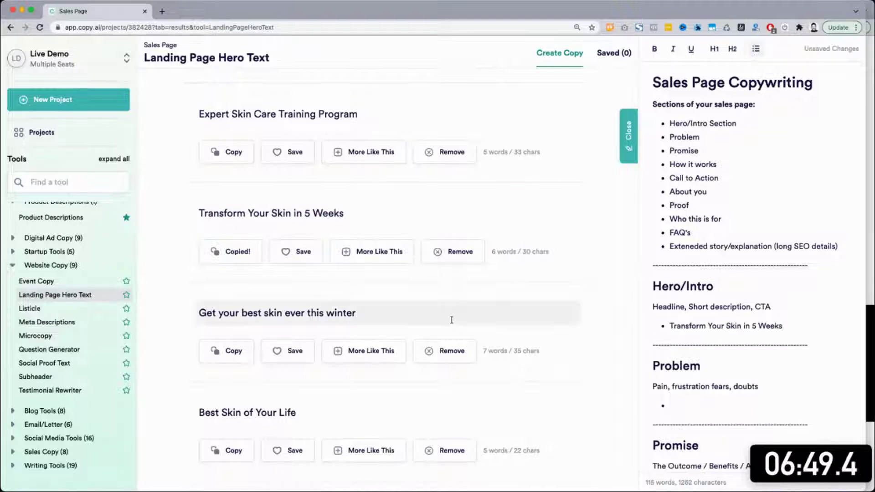
# Add 'Get your best skin ever this winter' as the second Hero/Intro bullet.
pyautogui.scroll(-1, 451, 321)
pyautogui.scroll(-3, 452, 320)
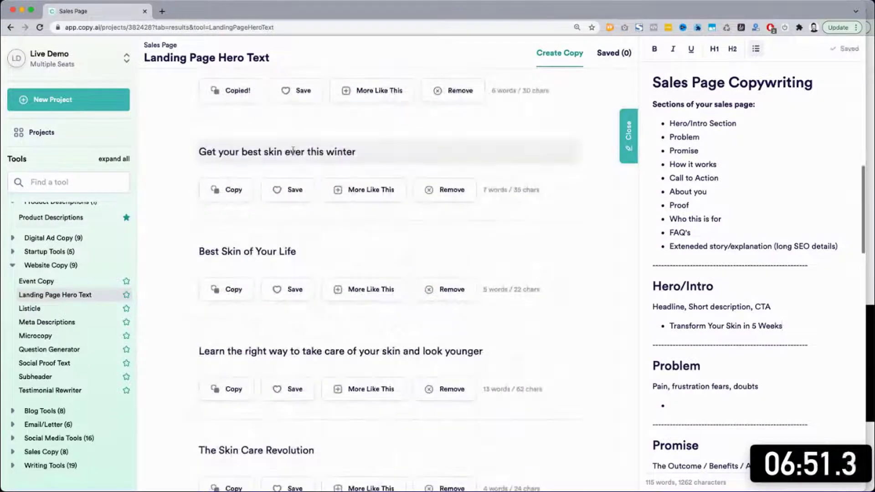
pyautogui.click(294, 152)
pyautogui.hotkey('ctrl', 'a')
pyautogui.hotkey('ctrl', 'c')
pyautogui.click(791, 329)
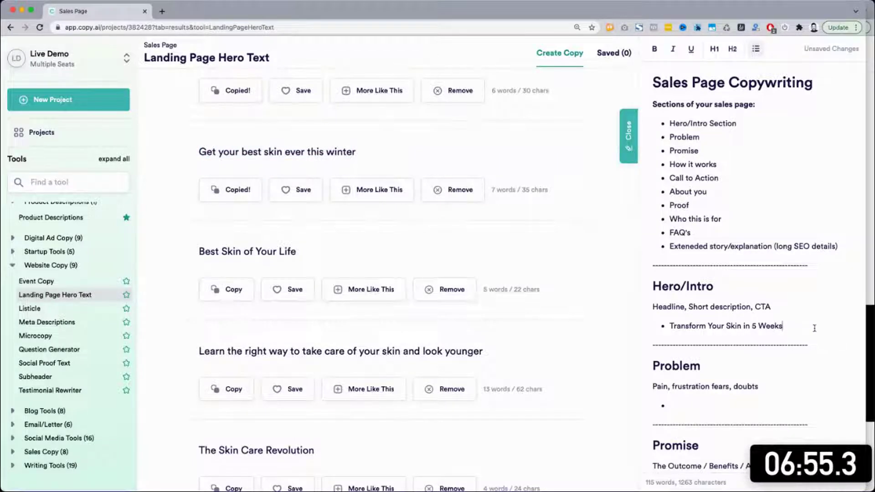
pyautogui.hotkey('ctrl', 'v')
pyautogui.hotkey('ctrl', 'z')
pyautogui.hotkey('ctrl', 'v')
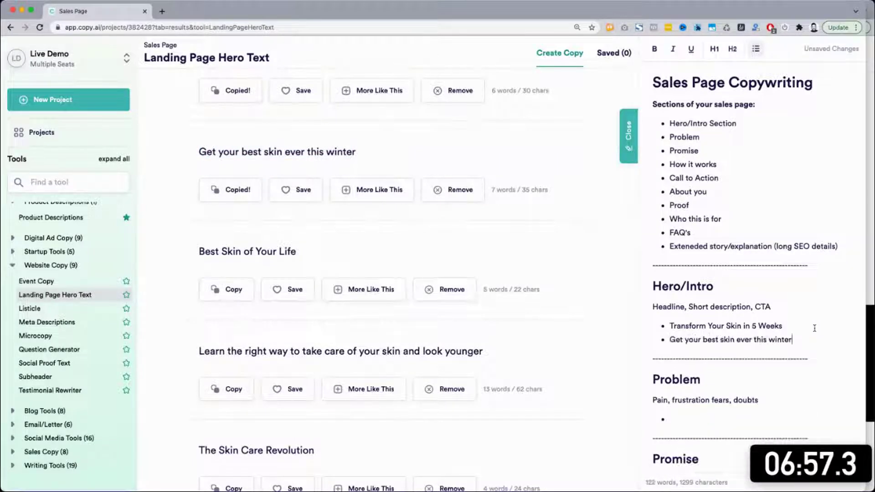
pyautogui.scroll(2, 367, 217)
pyautogui.scroll(1, 367, 218)
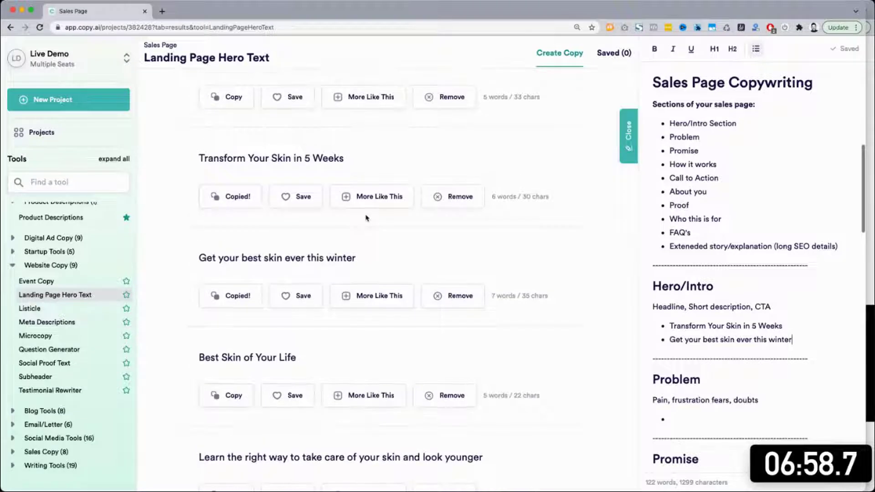
pyautogui.scroll(2, 366, 218)
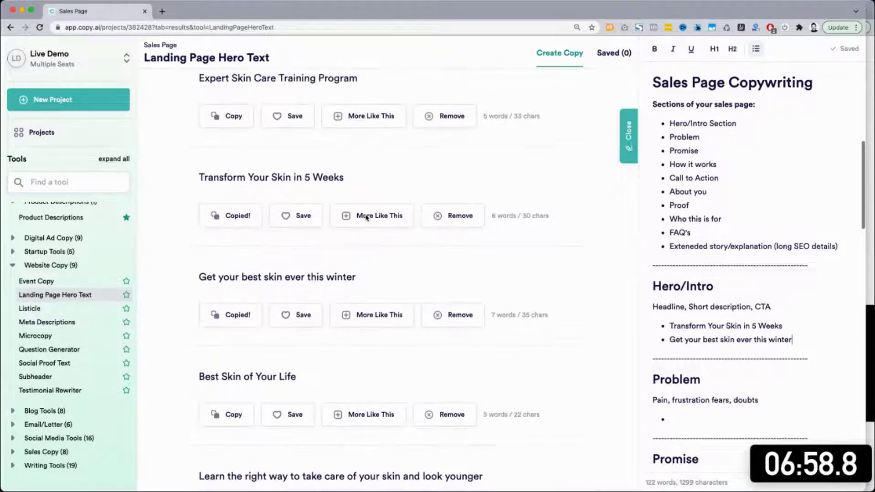
pyautogui.scroll(1, 367, 218)
pyautogui.click(298, 228)
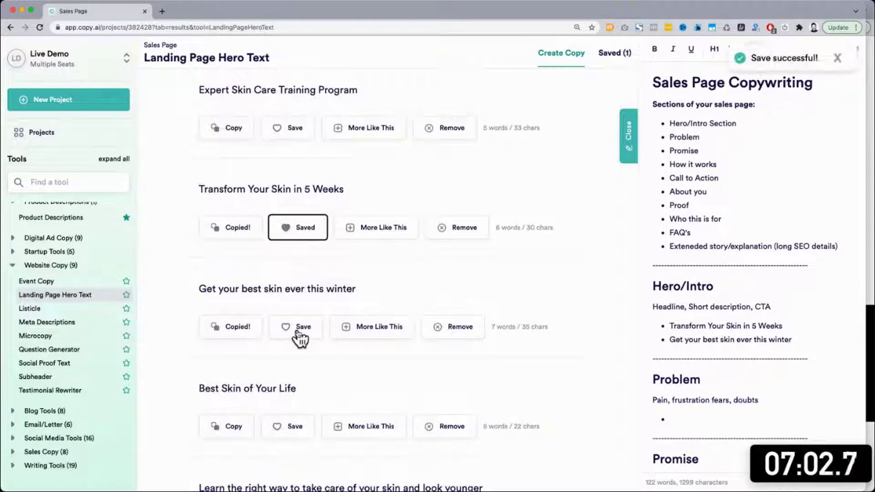
pyautogui.click(301, 328)
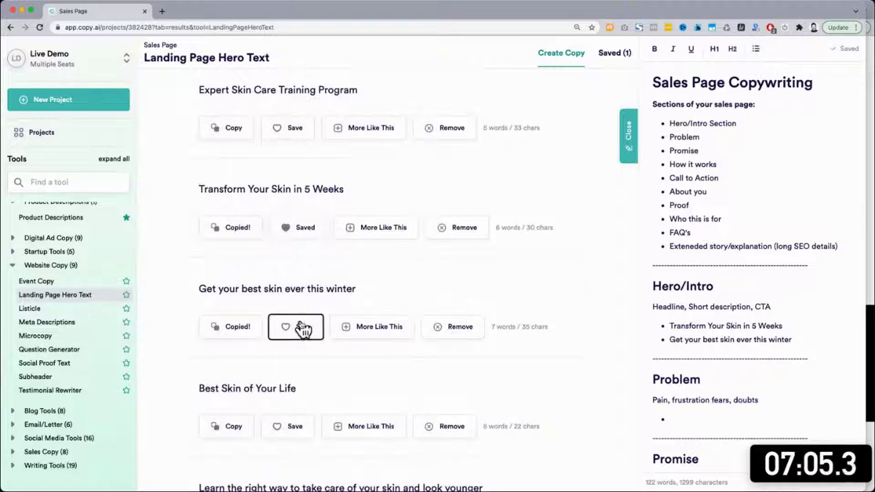
pyautogui.scroll(-3, 420, 296)
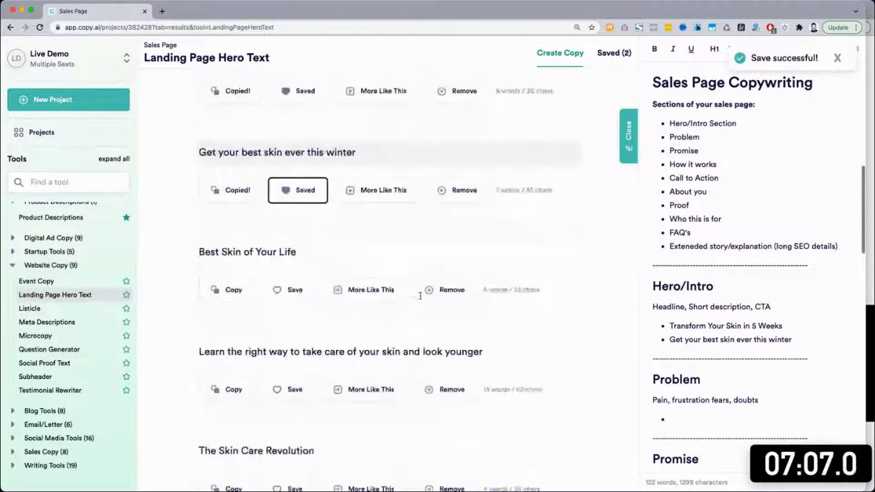
pyautogui.scroll(-2, 421, 298)
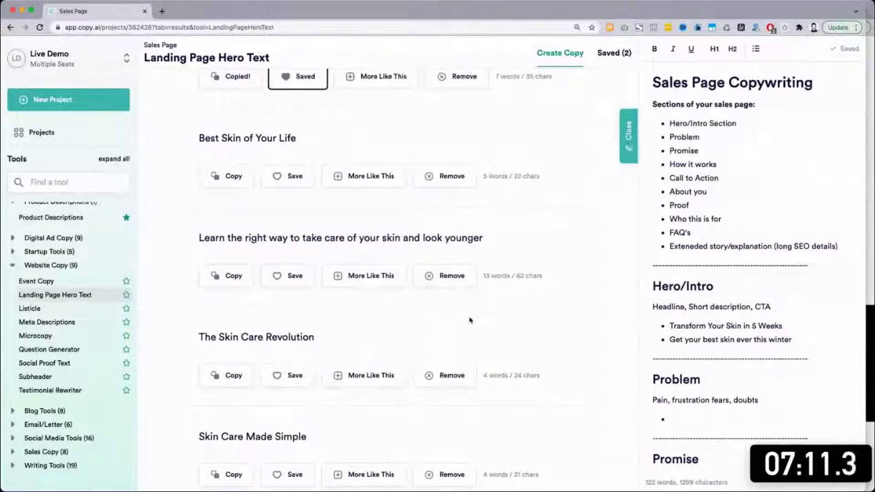
pyautogui.scroll(-1, 448, 333)
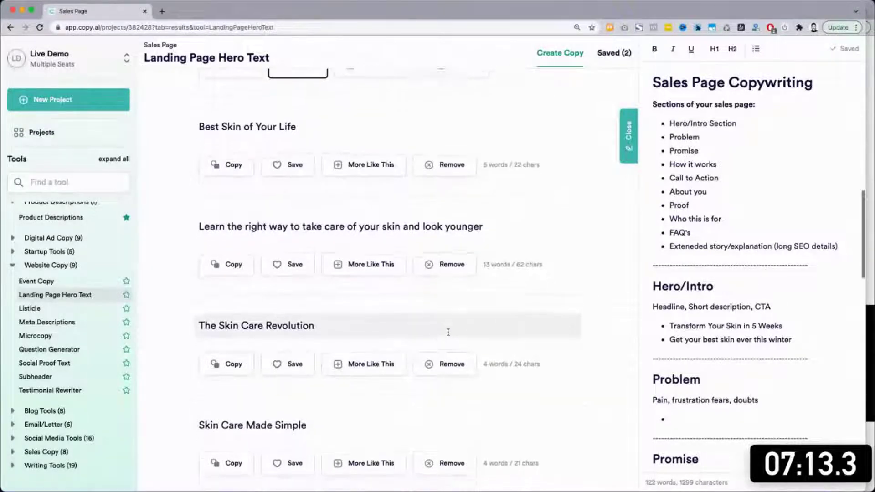
pyautogui.scroll(-3, 448, 332)
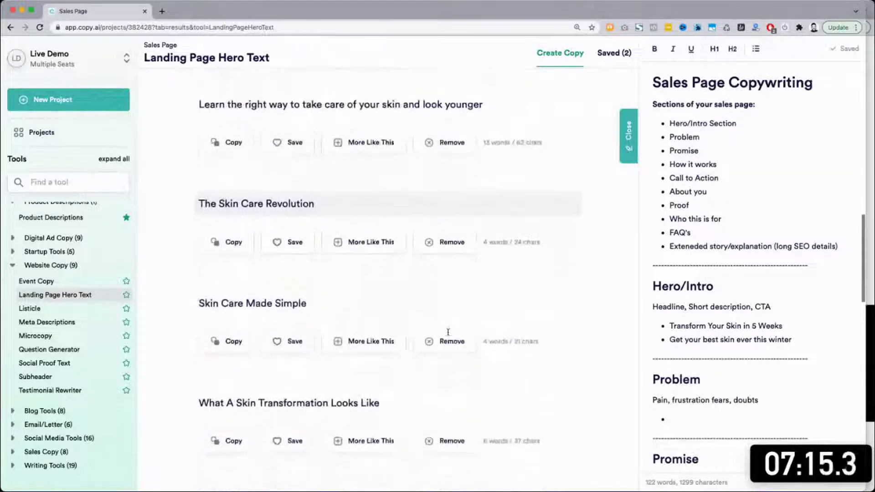
pyautogui.scroll(-2, 432, 384)
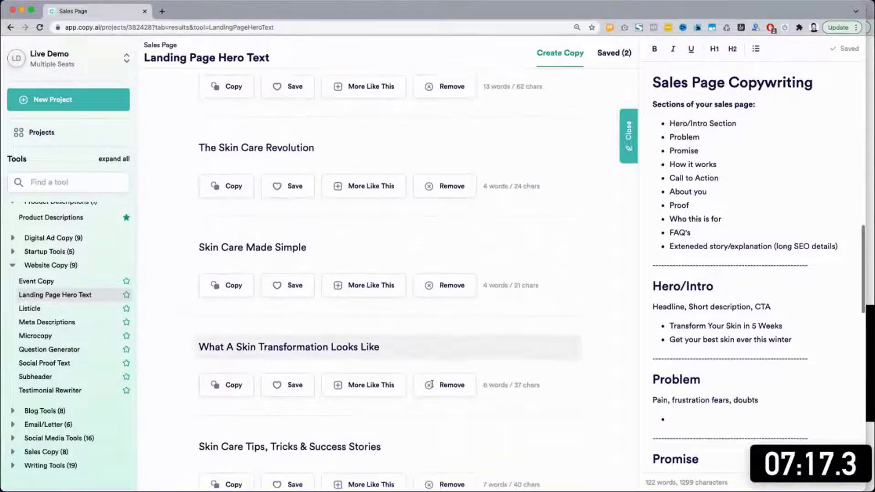
pyautogui.scroll(-4, 432, 384)
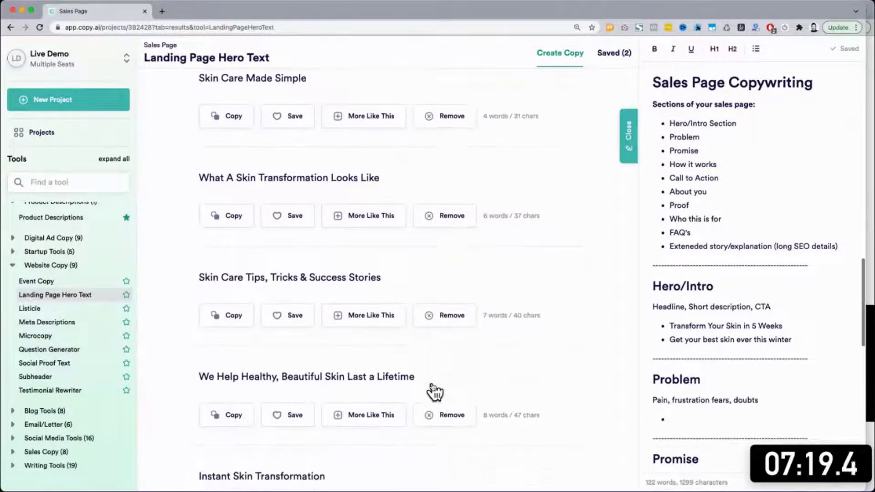
pyautogui.scroll(-1, 570, 310)
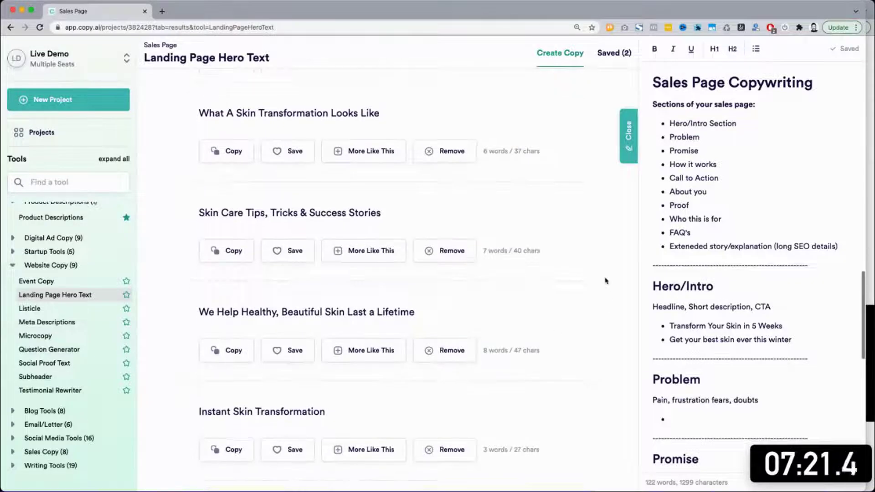
pyautogui.scroll(-4, 605, 281)
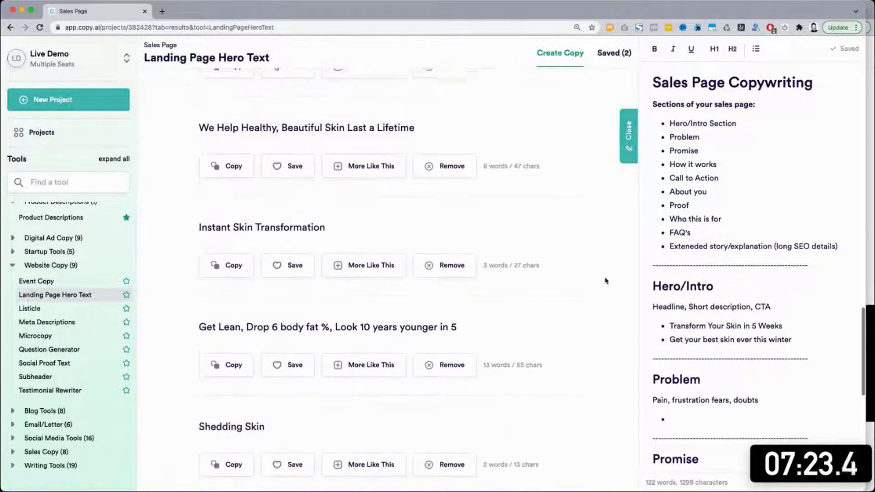
pyautogui.scroll(-3, 605, 281)
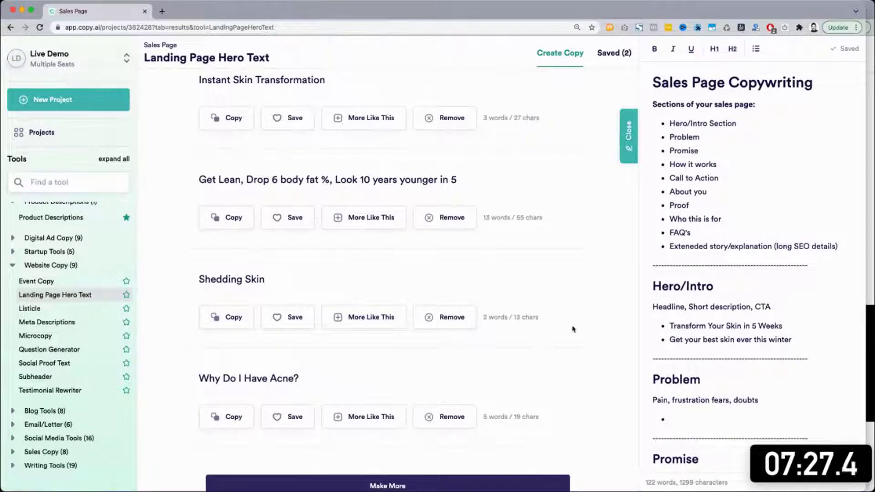
pyautogui.scroll(5, 573, 329)
pyautogui.scroll(15, 573, 329)
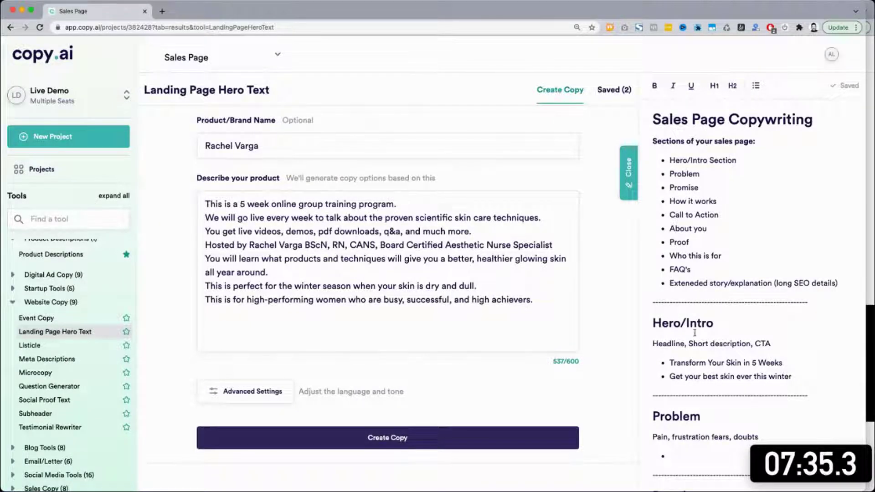
pyautogui.moveTo(671, 363); pyautogui.dragTo(782, 363)
pyautogui.press('super+grave')
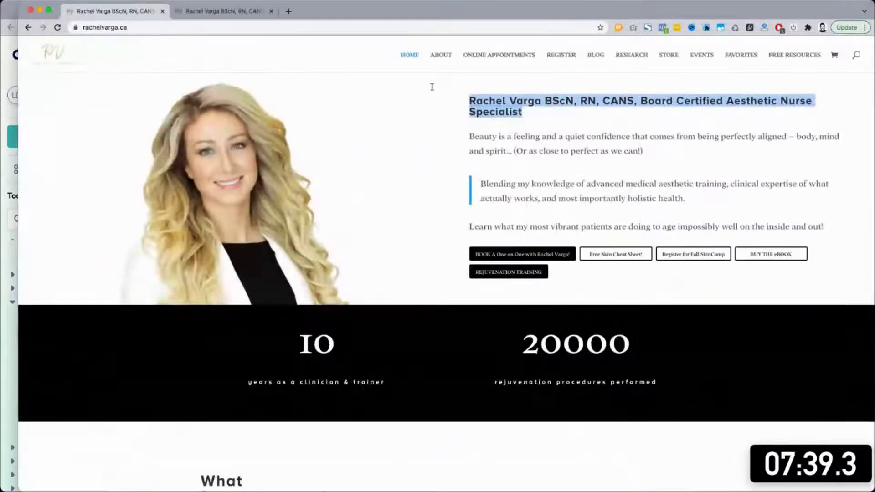
pyautogui.click(206, 7)
pyautogui.moveTo(366, 154); pyautogui.dragTo(554, 153)
pyautogui.click(554, 153)
pyautogui.moveTo(238, 174); pyautogui.dragTo(574, 190)
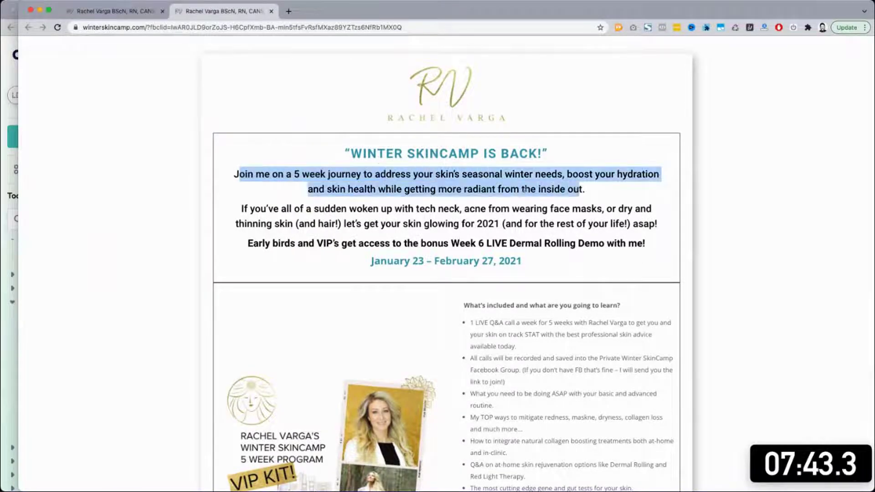
pyautogui.click(379, 159)
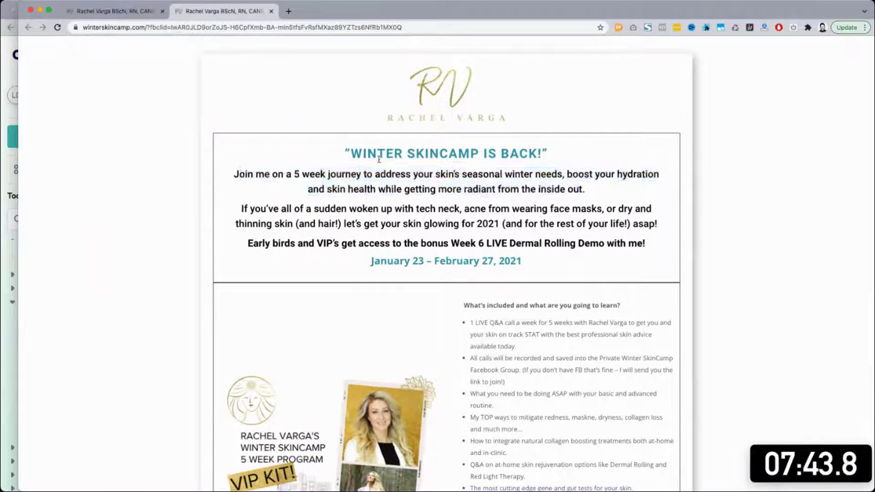
pyautogui.click(4, 194)
pyautogui.moveTo(669, 377); pyautogui.dragTo(795, 377)
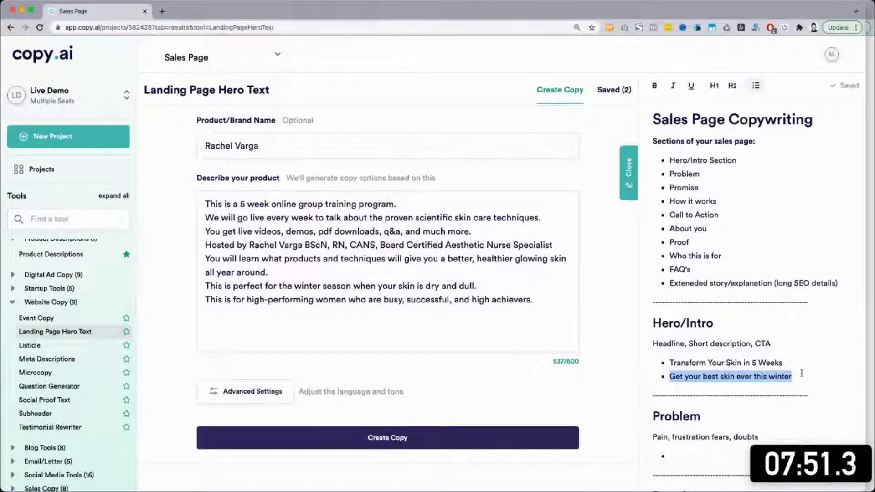
# Bold the 'Get your best skin ever this winter' headline, then launch the Product Descriptions tool.
pyautogui.press('super+b')
pyautogui.click(802, 374)
pyautogui.scroll(-5, 801, 375)
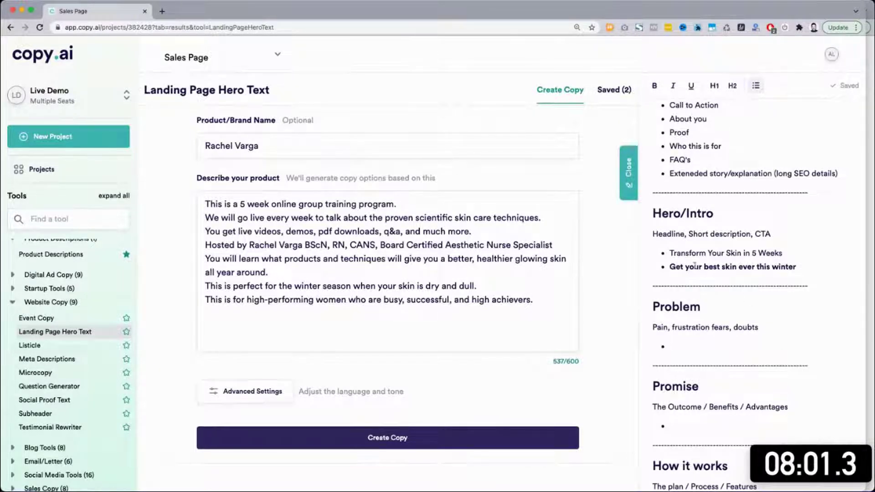
pyautogui.scroll(-2, 739, 267)
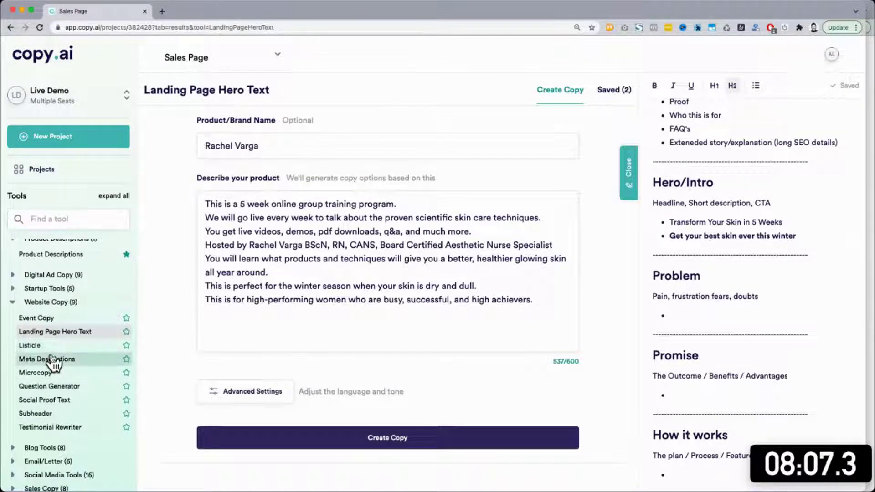
pyautogui.scroll(2, 53, 359)
pyautogui.click(52, 306)
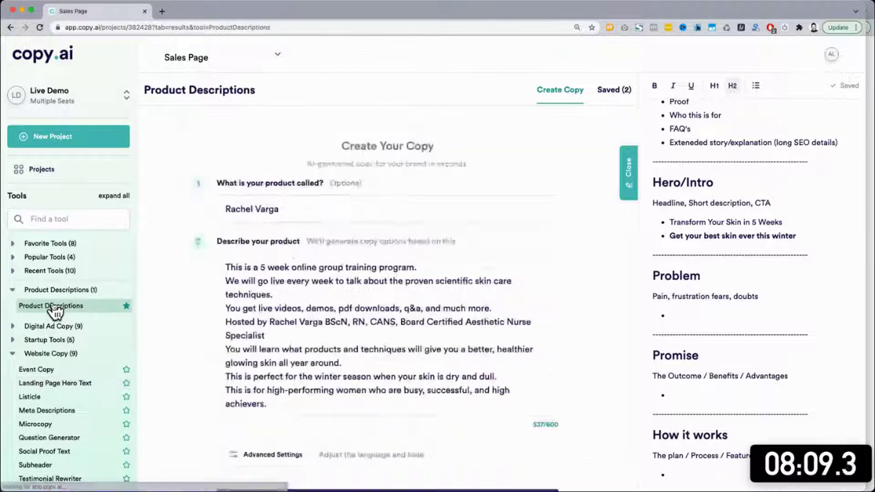
# Find the product description tool with 'produ' and generate descriptions for the 5-week skin care program.
pyautogui.click(59, 219)
pyautogui.write('produ')
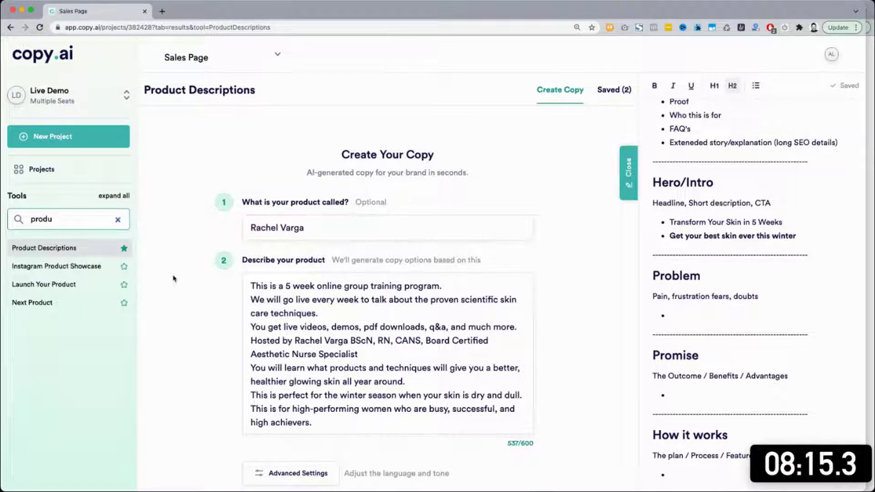
pyautogui.scroll(-4, 174, 278)
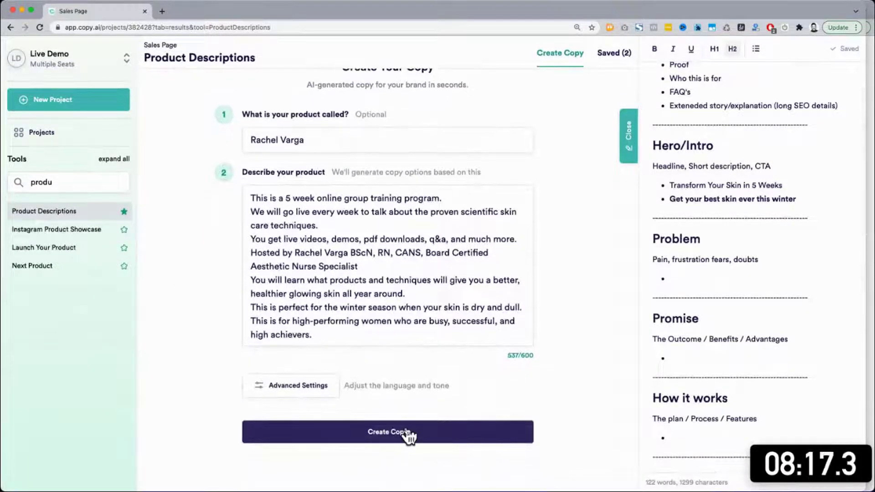
pyautogui.click(409, 433)
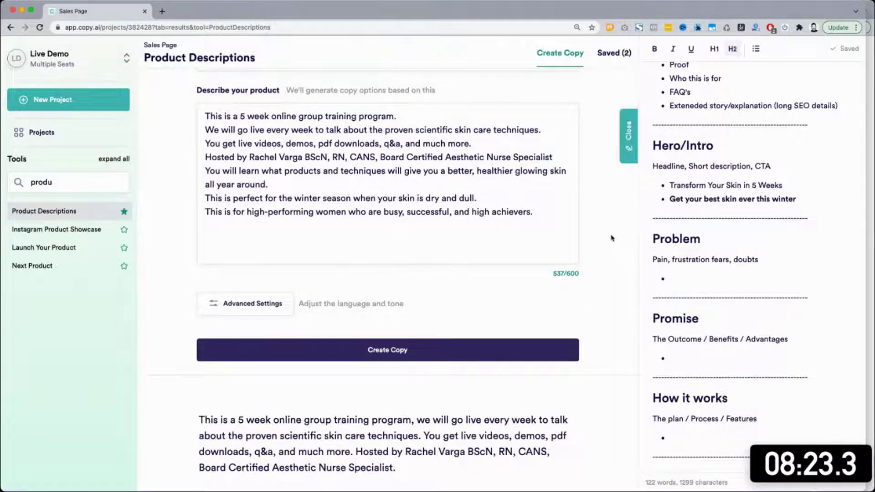
# Review the generated descriptions and select the whole 'With this training' description.
pyautogui.scroll(-5, 612, 237)
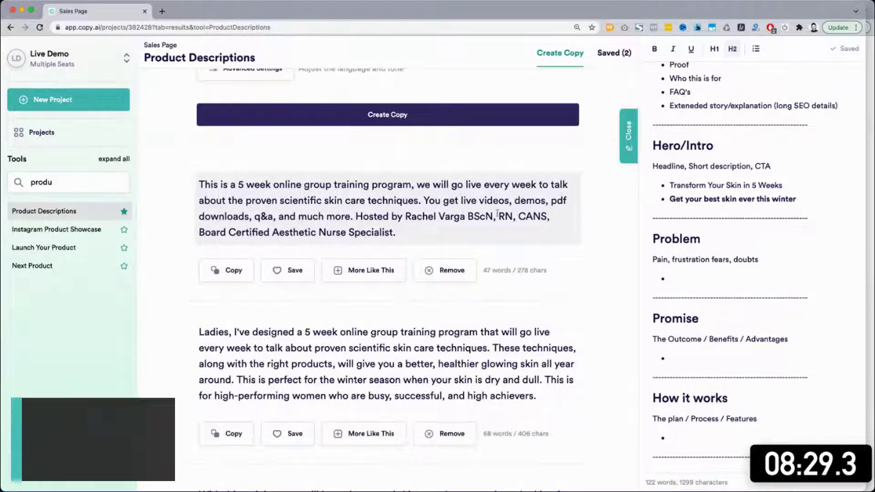
pyautogui.scroll(-3, 522, 231)
pyautogui.scroll(-1, 523, 234)
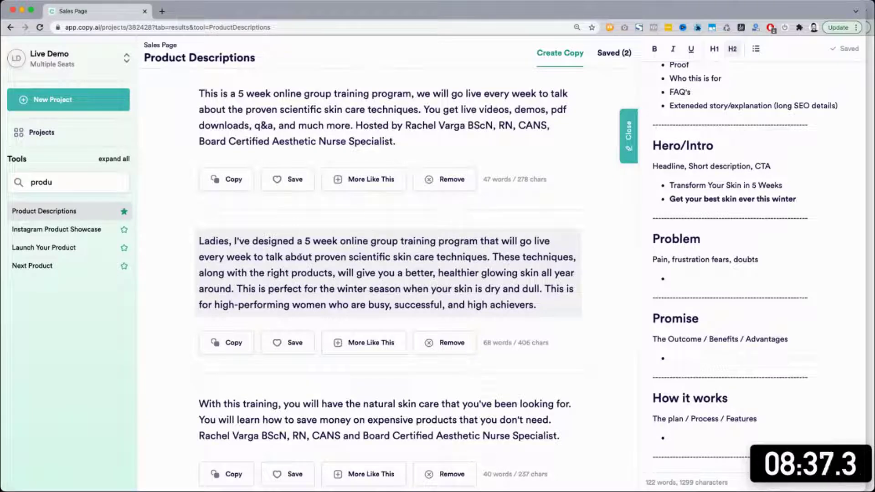
pyautogui.scroll(-5, 495, 257)
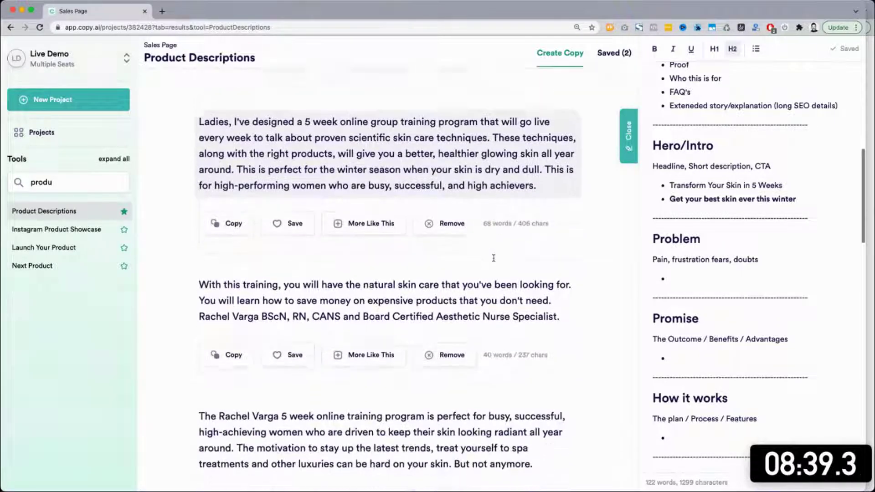
pyautogui.tripleClick(322, 263)
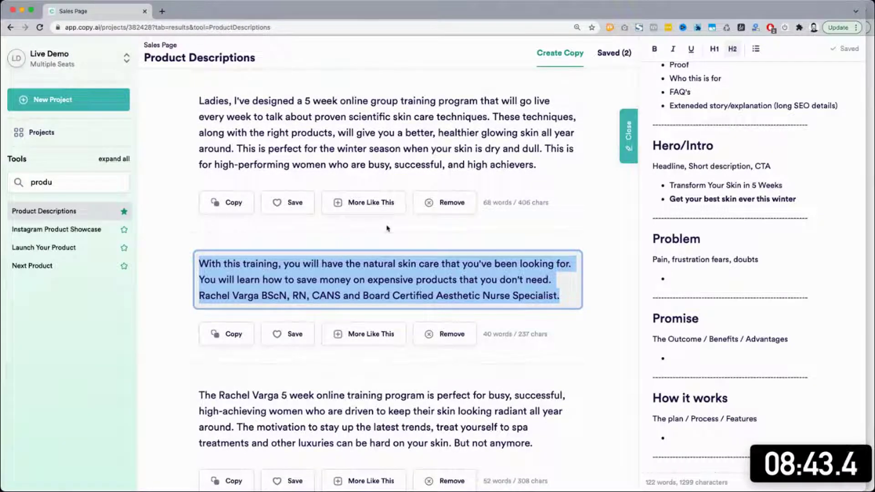
pyautogui.scroll(5, 490, 219)
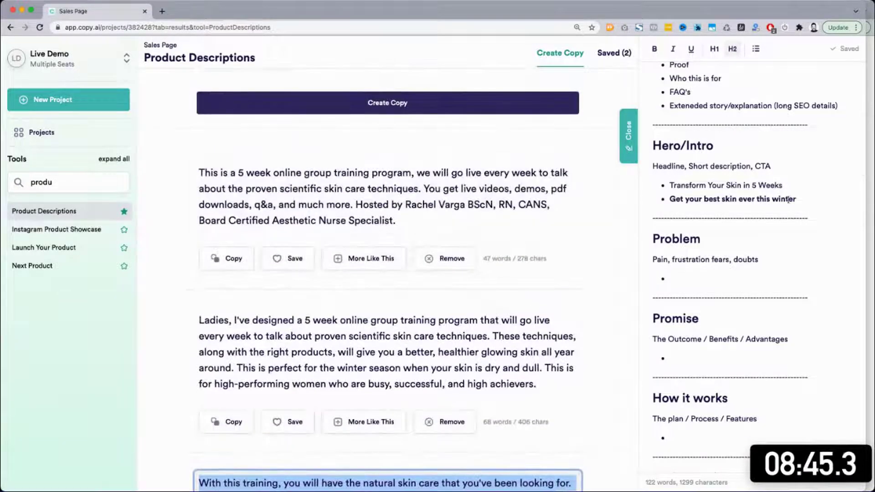
# Remove the bullet formatting from the winter headline, leaving blank lines above and below it.
pyautogui.click(670, 199)
pyautogui.press('Return')
pyautogui.press('Return')
pyautogui.press('BackSpace')
pyautogui.press('Up')
pyautogui.press('BackSpace')
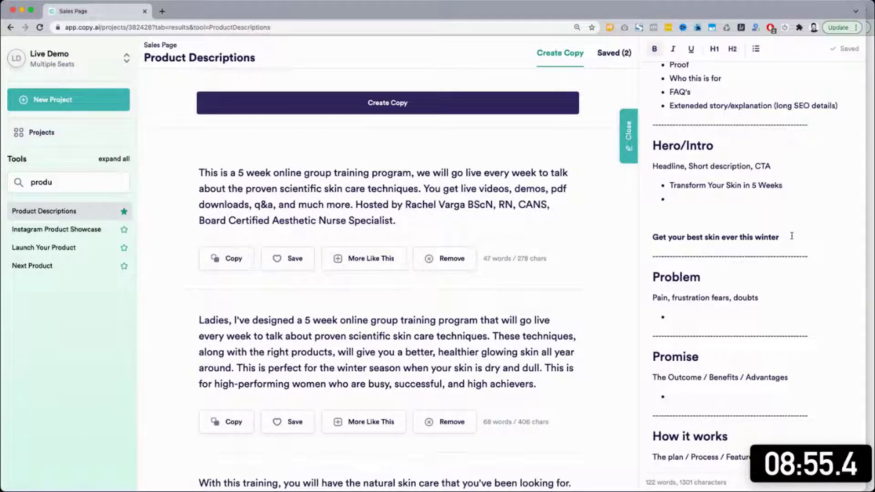
pyautogui.press('Return')
# Review the generated descriptions down to the 'Enjoy a real, LIVE training experience' one.
pyautogui.scroll(10, 291, 347)
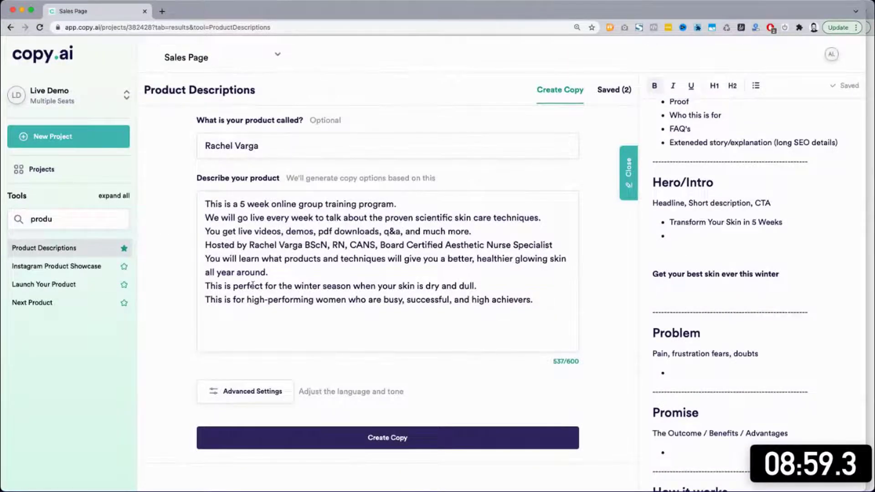
pyautogui.scroll(-10, 253, 285)
pyautogui.scroll(-5, 253, 285)
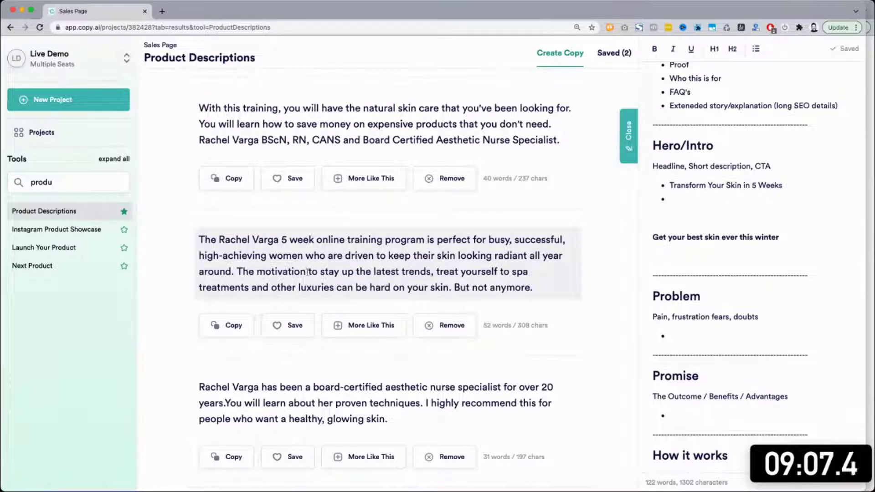
pyautogui.scroll(-5, 389, 269)
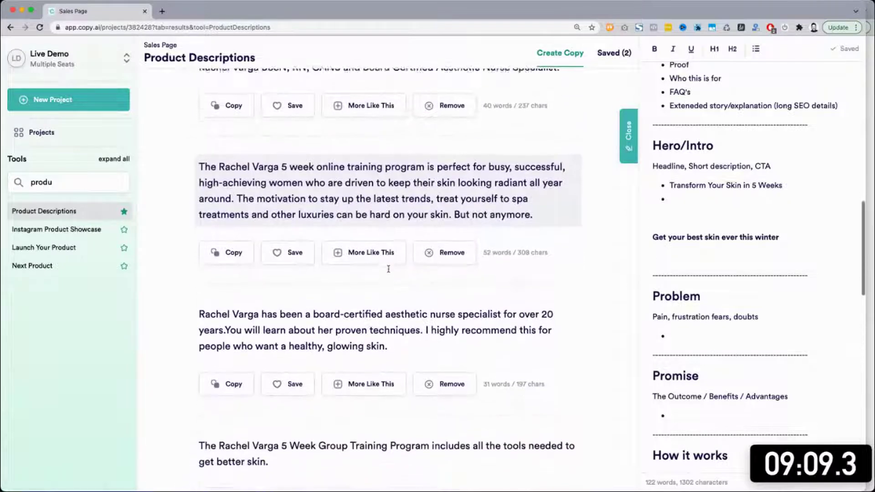
pyautogui.scroll(-5, 389, 269)
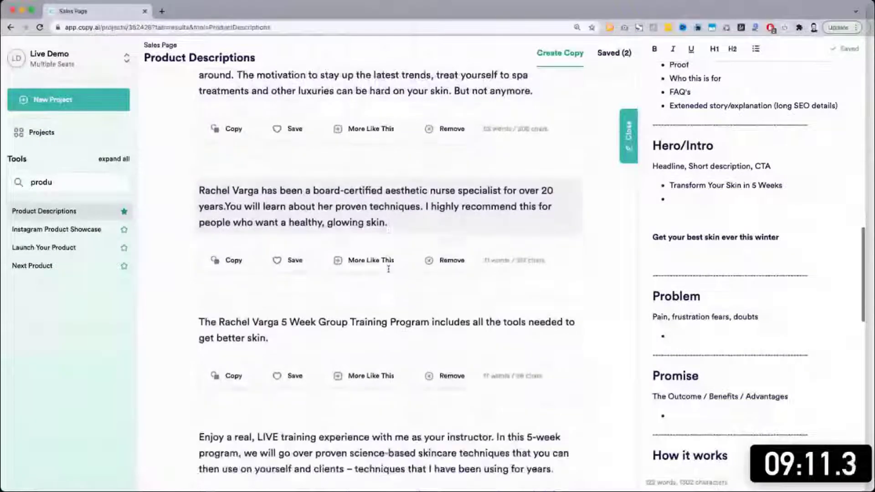
pyautogui.scroll(-5, 388, 269)
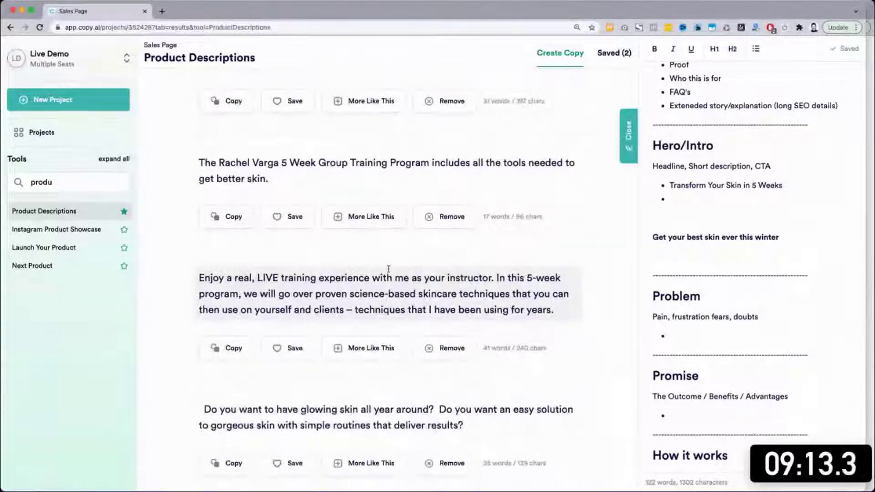
pyautogui.scroll(10, 388, 269)
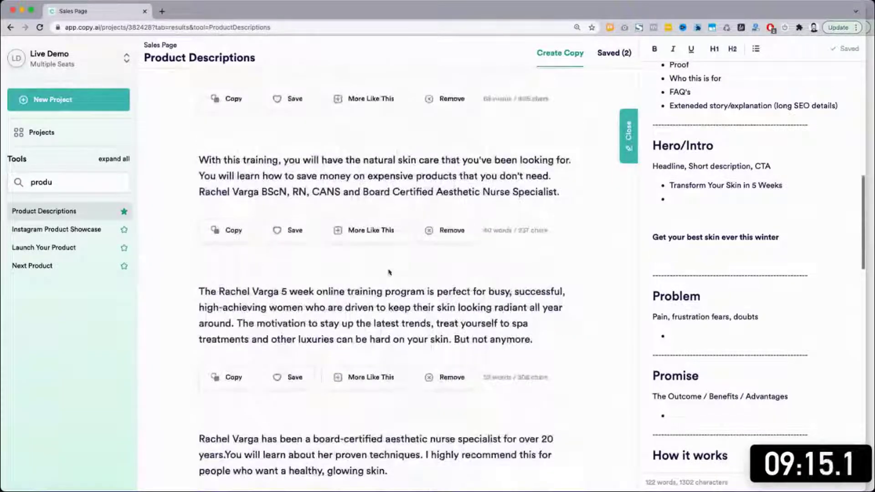
pyautogui.scroll(1, 389, 272)
pyautogui.click(561, 219)
pyautogui.moveTo(561, 219); pyautogui.dragTo(184, 203)
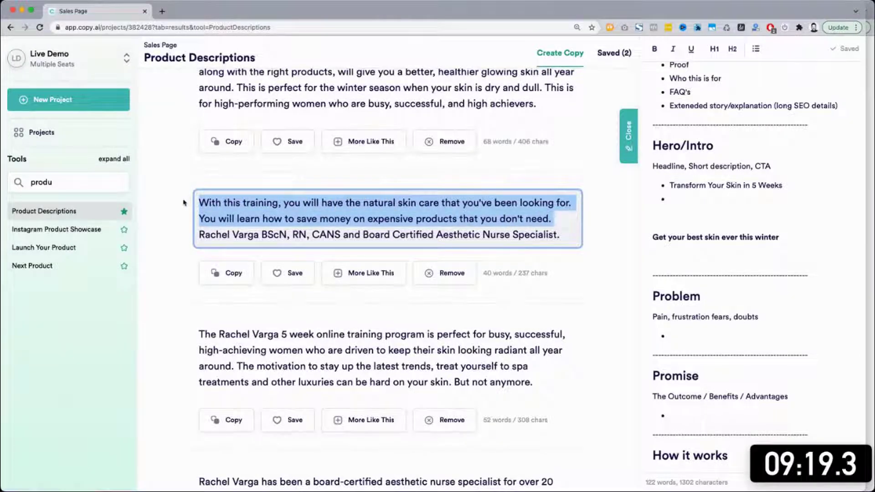
pyautogui.click(296, 279)
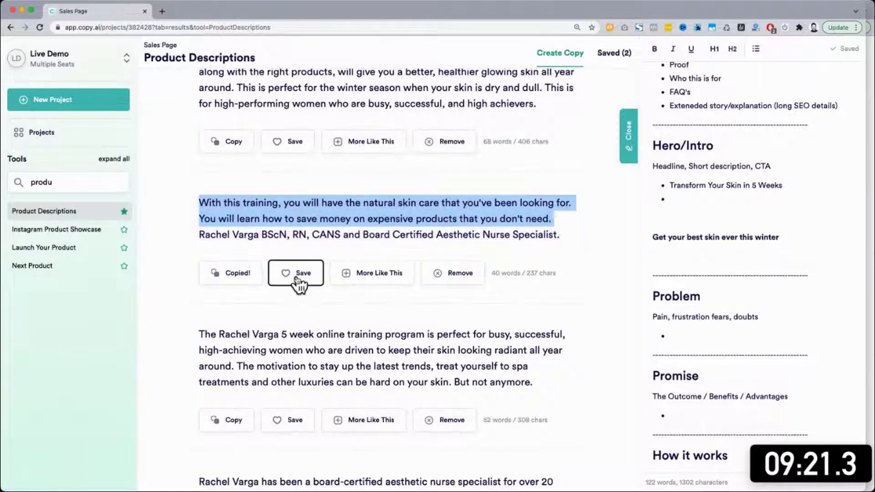
pyautogui.click(720, 246)
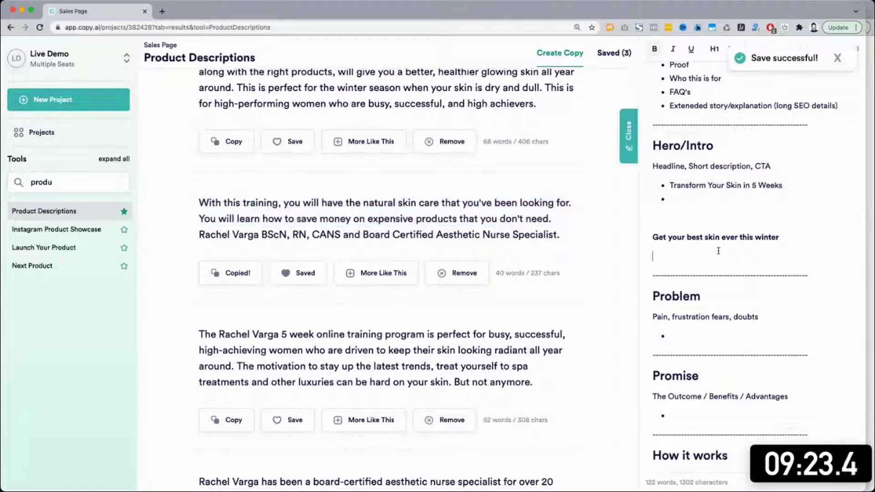
pyautogui.hotkey('ctrl', 'v')
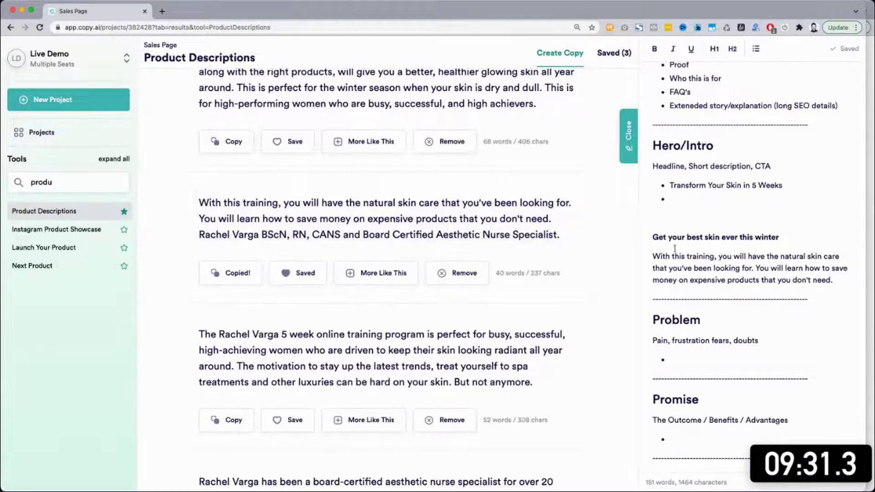
pyautogui.scroll(-3, 371, 255)
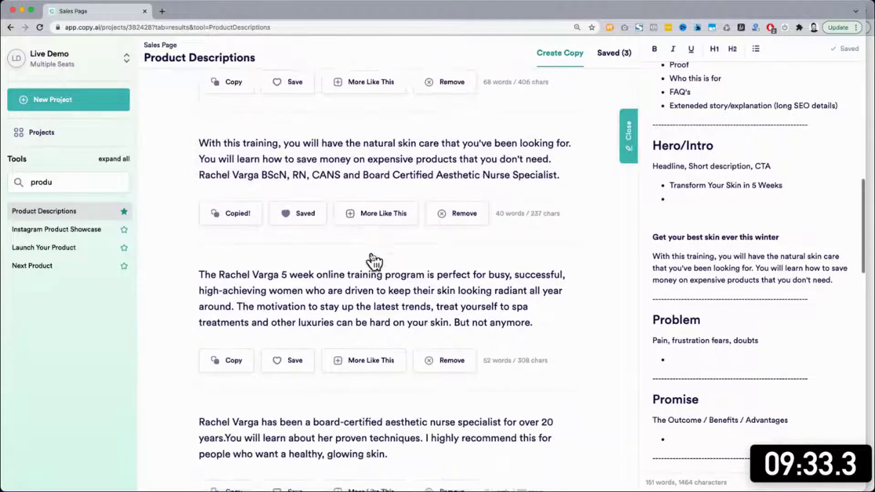
# Look further down the list of generated product descriptions.
pyautogui.scroll(-2, 371, 253)
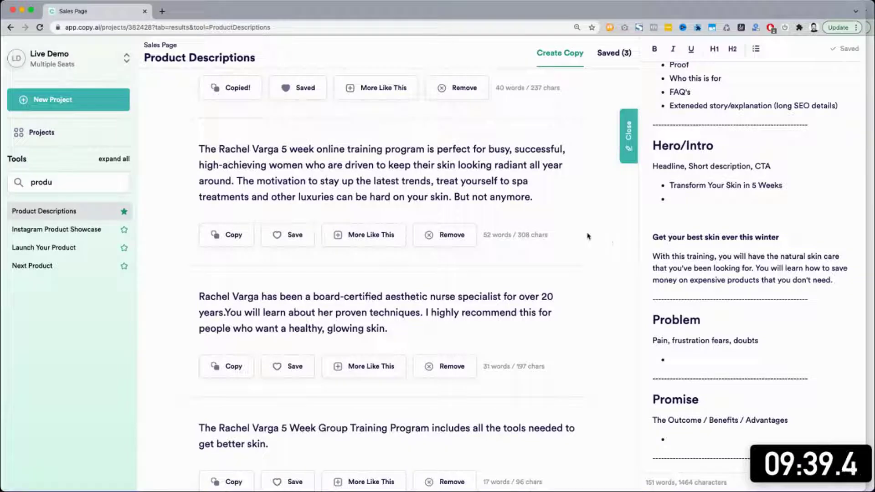
pyautogui.scroll(-1, 622, 246)
pyautogui.scroll(-5, 623, 248)
pyautogui.scroll(-2, 624, 248)
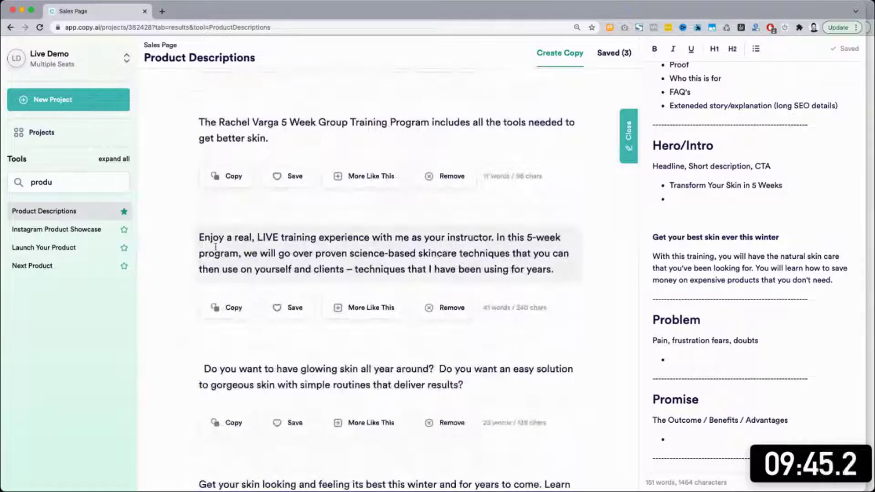
# Select the 'Enjoy a real, LIVE' description and the winter description's opening sentence.
pyautogui.tripleClick(325, 251)
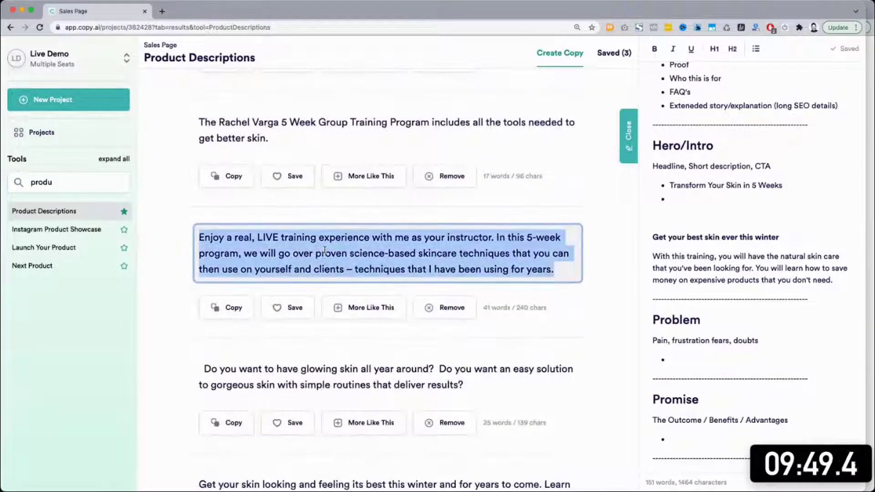
pyautogui.scroll(-4, 181, 271)
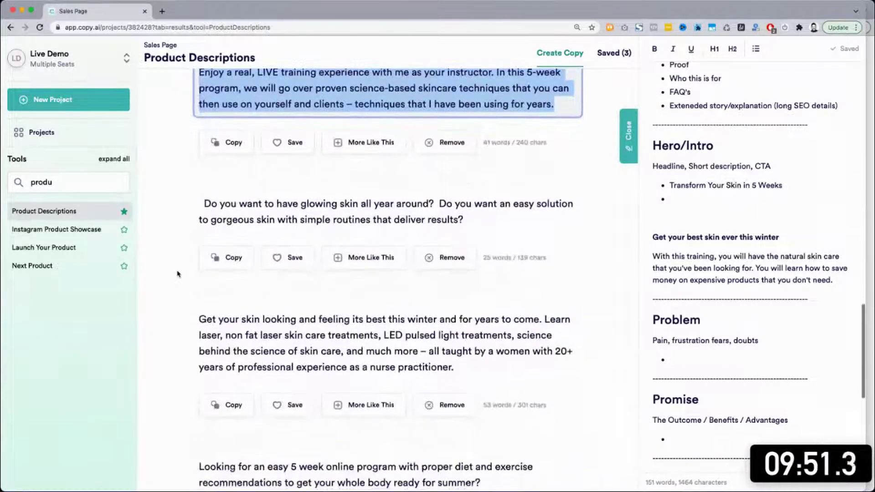
pyautogui.moveTo(543, 321); pyautogui.dragTo(196, 321)
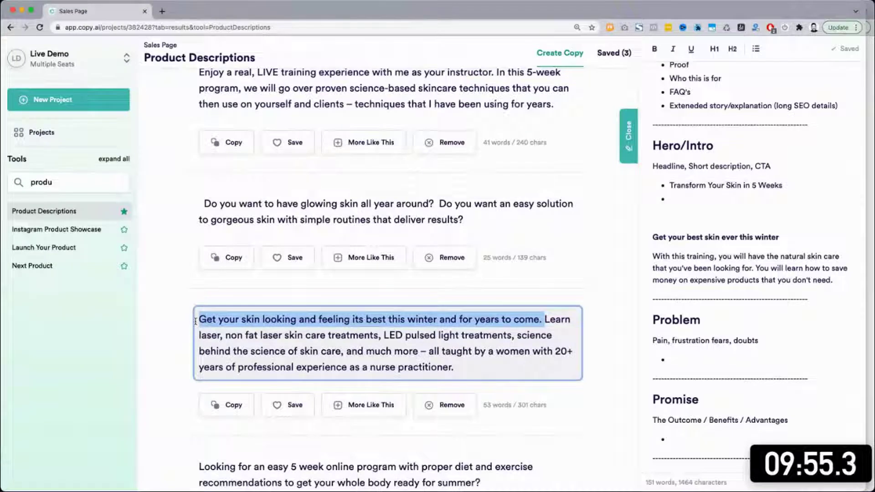
pyautogui.click(194, 358)
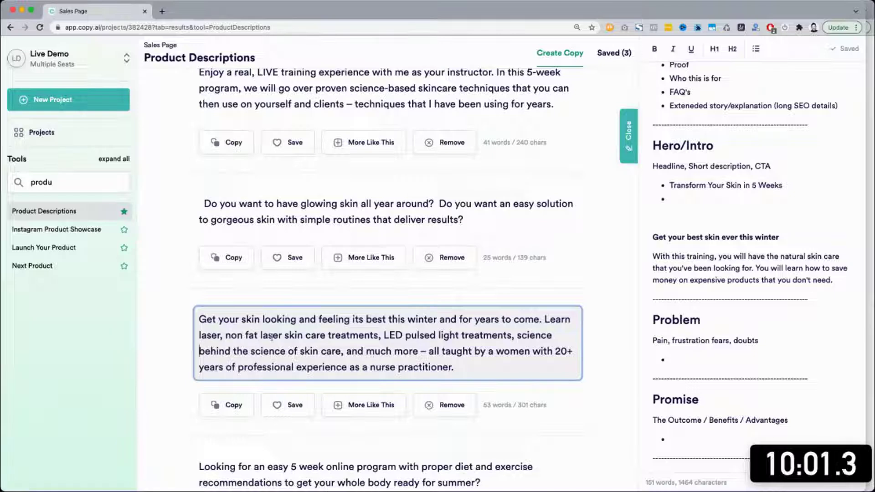
pyautogui.scroll(-3, 149, 349)
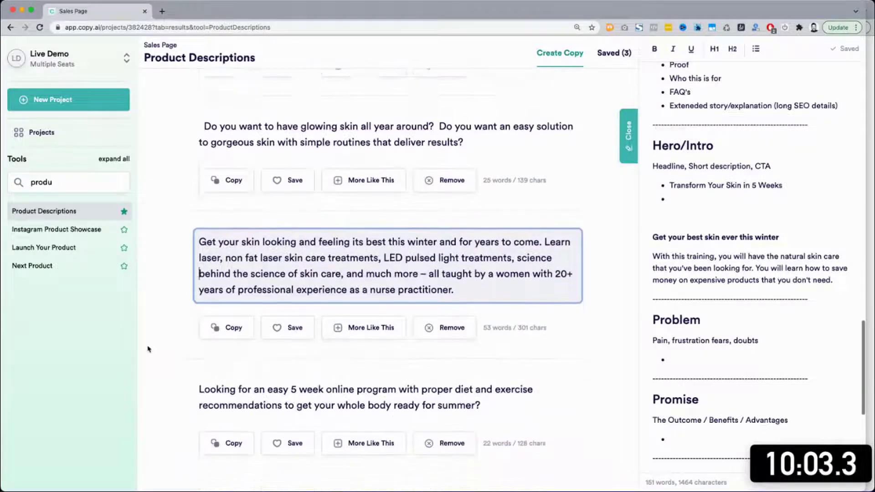
pyautogui.scroll(-1, 146, 348)
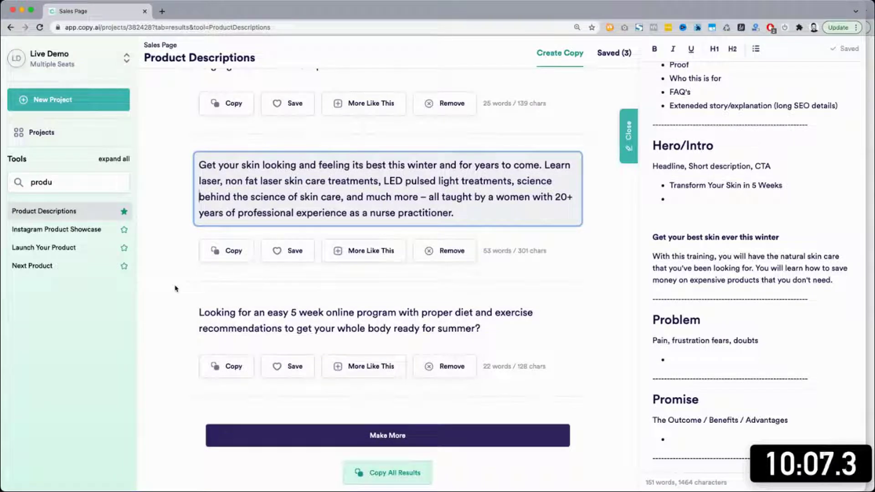
pyautogui.click(315, 181)
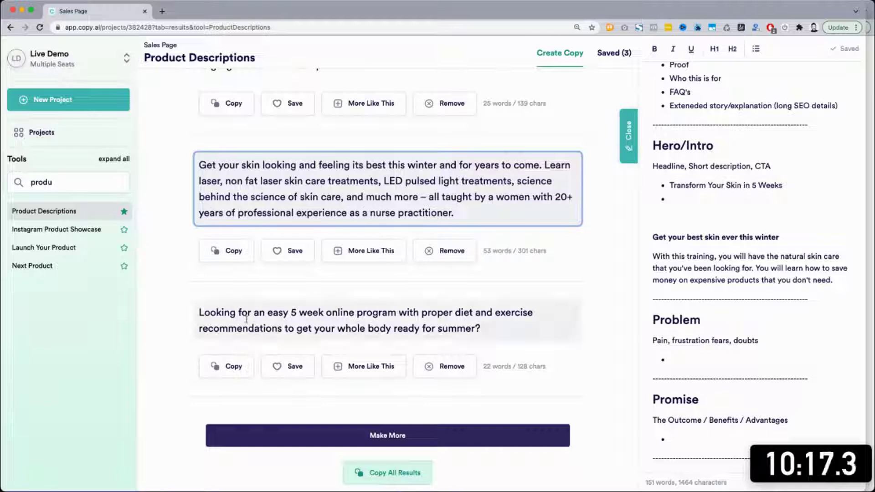
pyautogui.scroll(-1, 273, 319)
# Generate more product descriptions and review the 76-word skin care expert one.
pyautogui.click(345, 421)
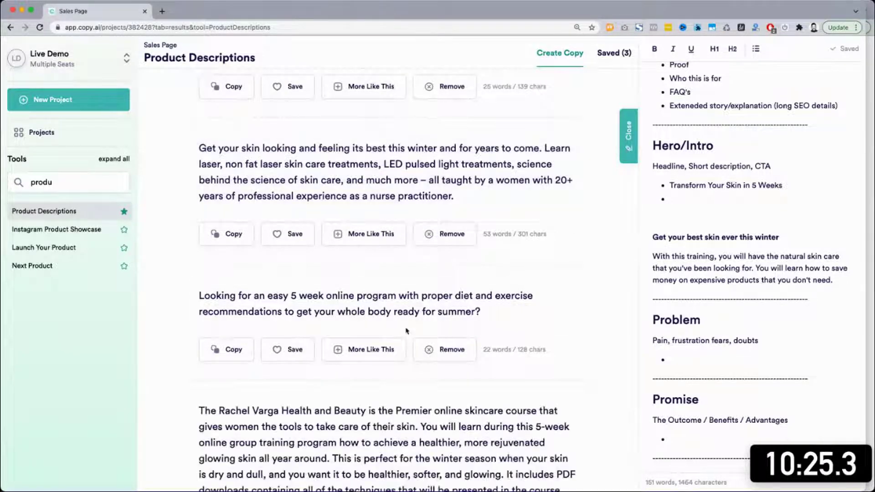
pyautogui.scroll(-6, 407, 329)
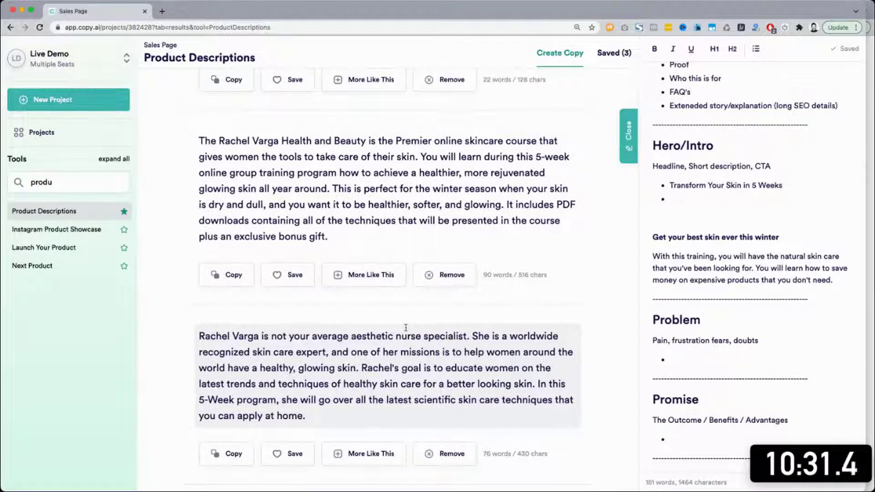
pyautogui.scroll(-2, 406, 328)
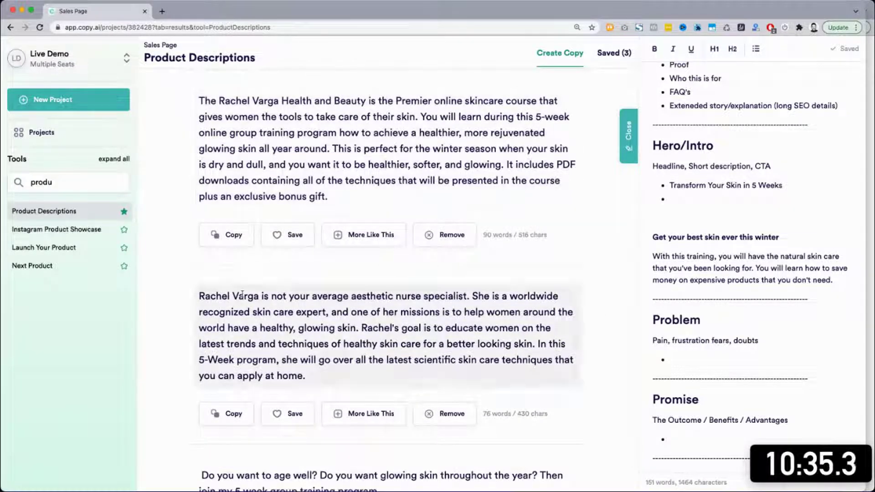
pyautogui.scroll(-5, 184, 328)
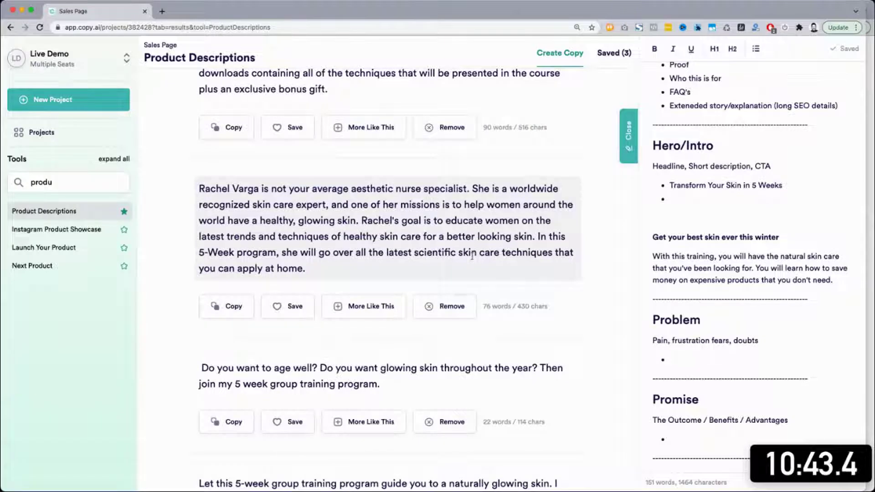
# Save the nurse-specialist bio description and paste it under the About you bullet.
pyautogui.click(292, 315)
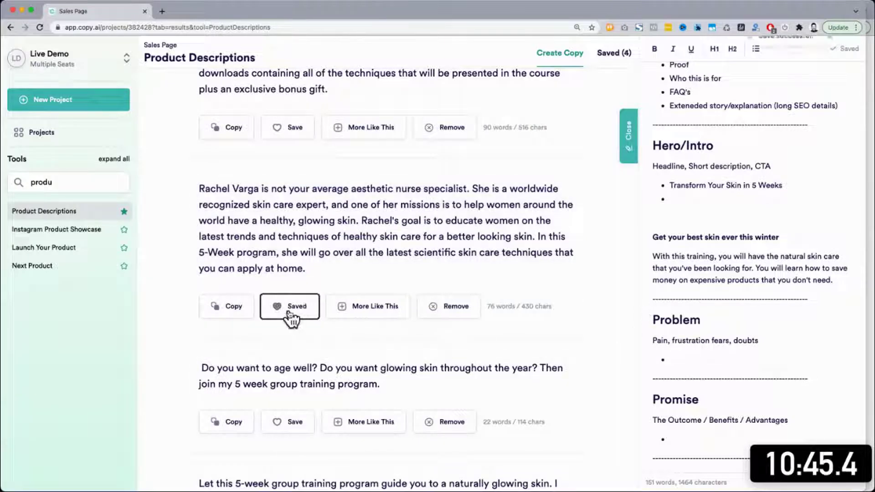
pyautogui.tripleClick(409, 258)
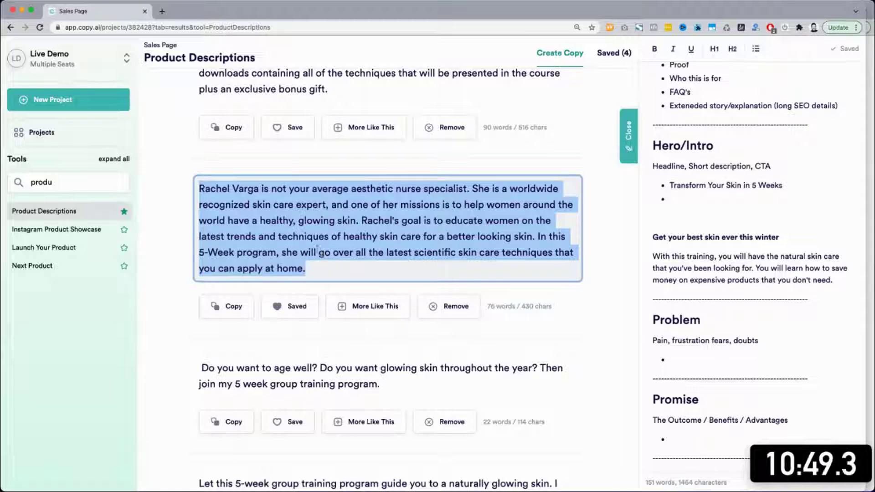
pyautogui.press('super+c')
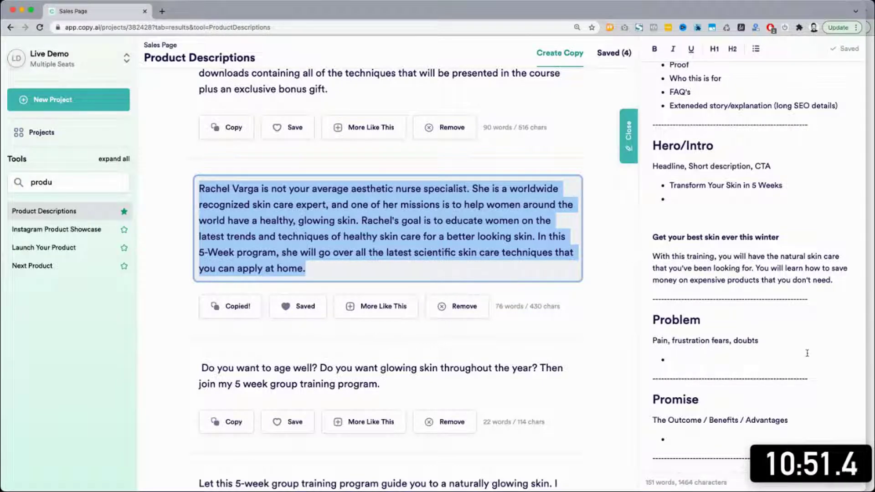
pyautogui.scroll(-10, 808, 353)
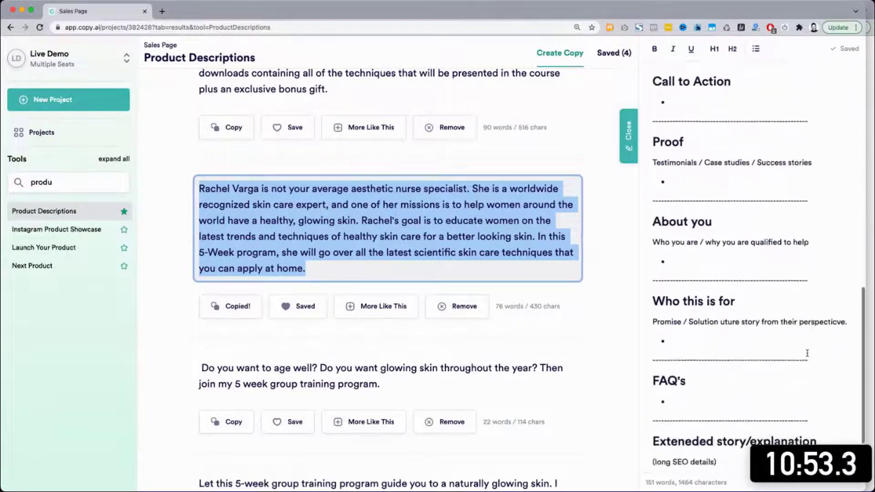
pyautogui.click(696, 261)
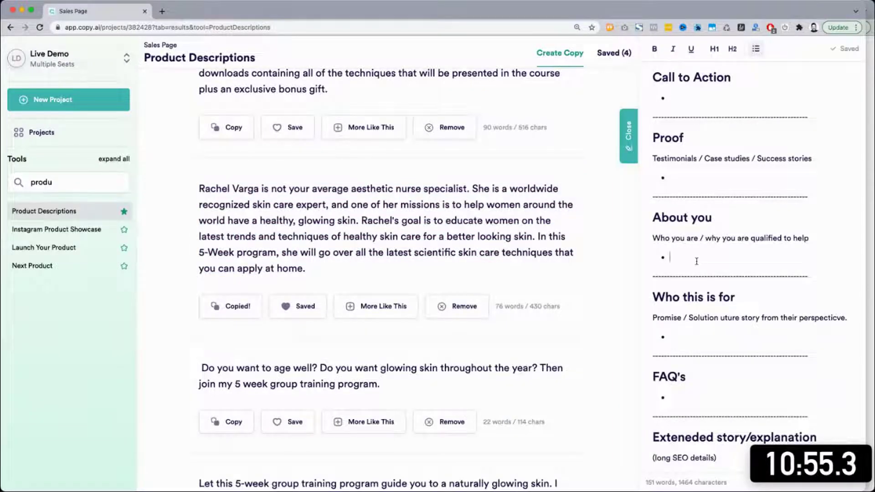
pyautogui.press('super+v')
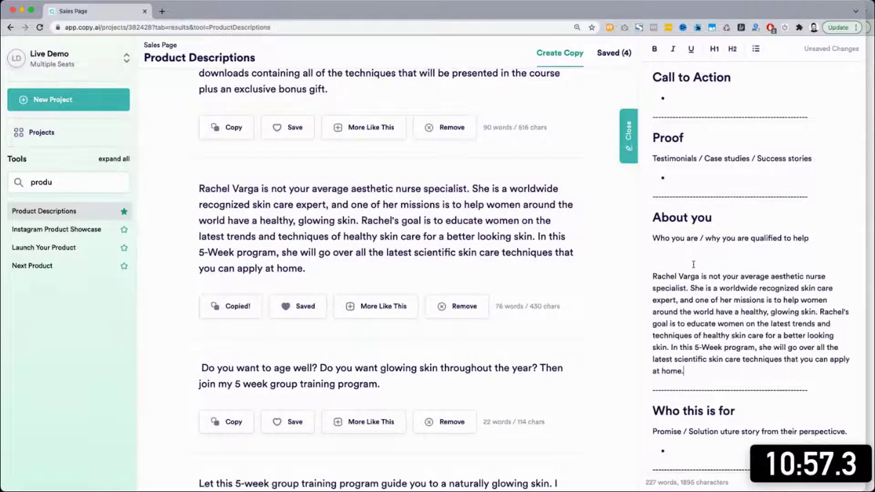
# Label the pasted bio with a bold 'Output:' heading.
pyautogui.write('Output:')
pyautogui.press('shift+super+Left')
pyautogui.press('super+b')
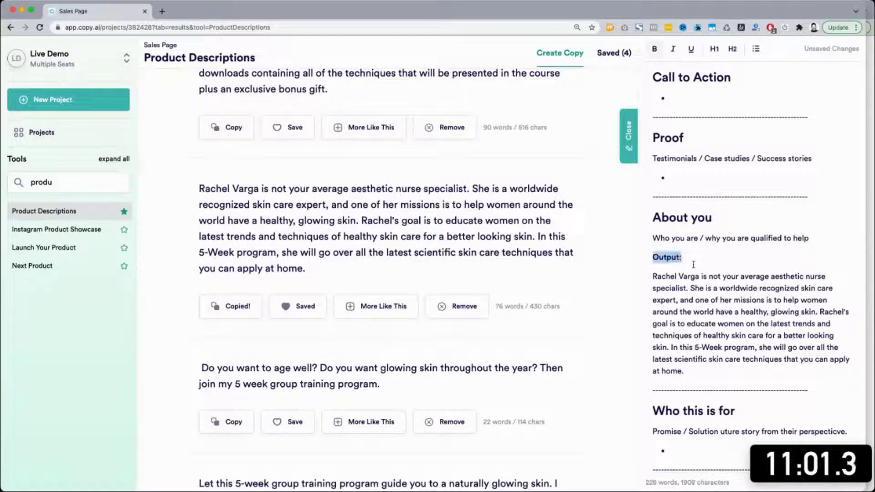
pyautogui.press('Right')
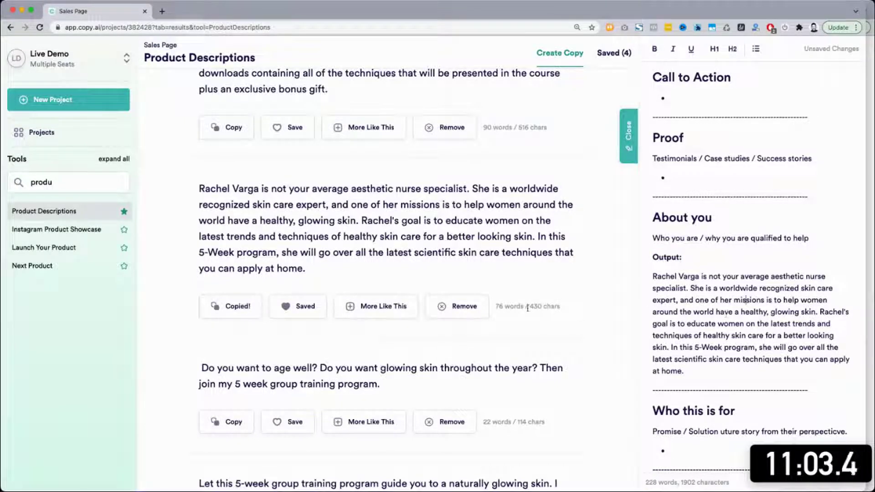
pyautogui.scroll(-5, 483, 293)
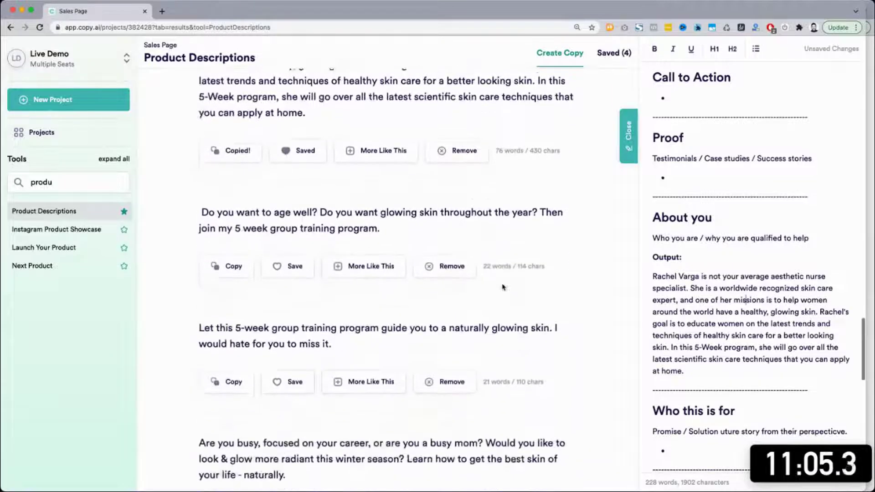
pyautogui.scroll(-3, 336, 294)
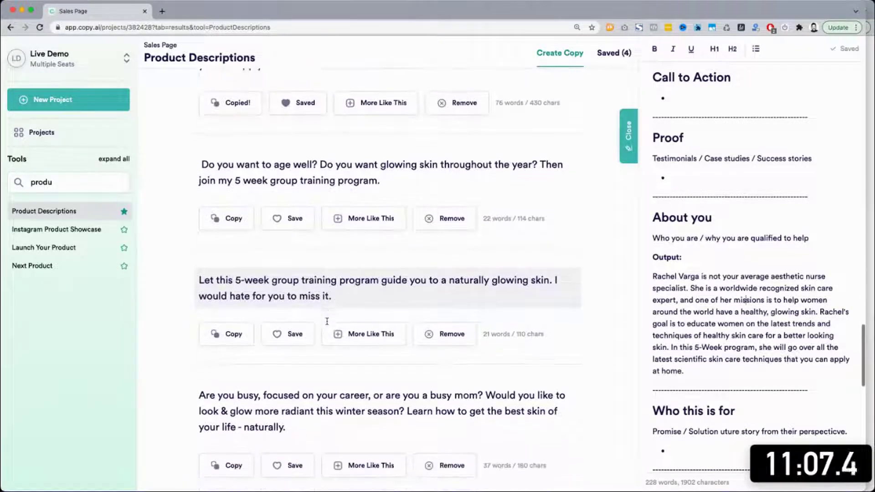
pyautogui.scroll(-5, 326, 322)
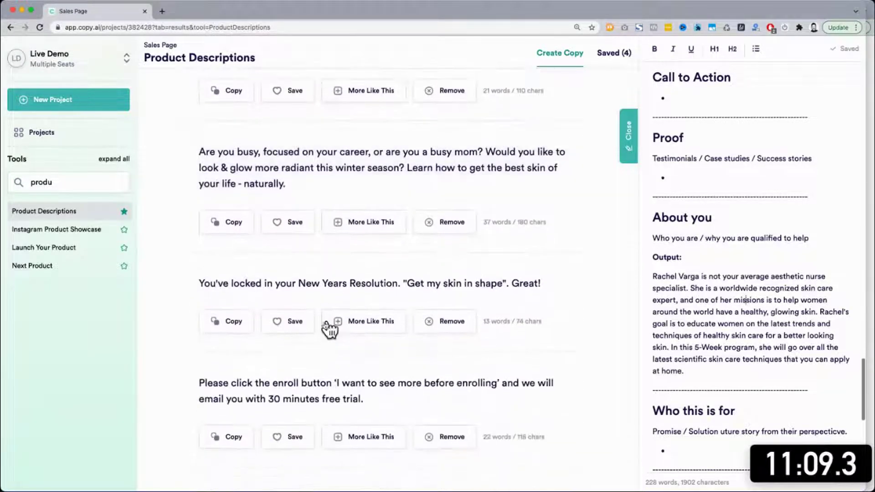
pyautogui.scroll(-6, 337, 399)
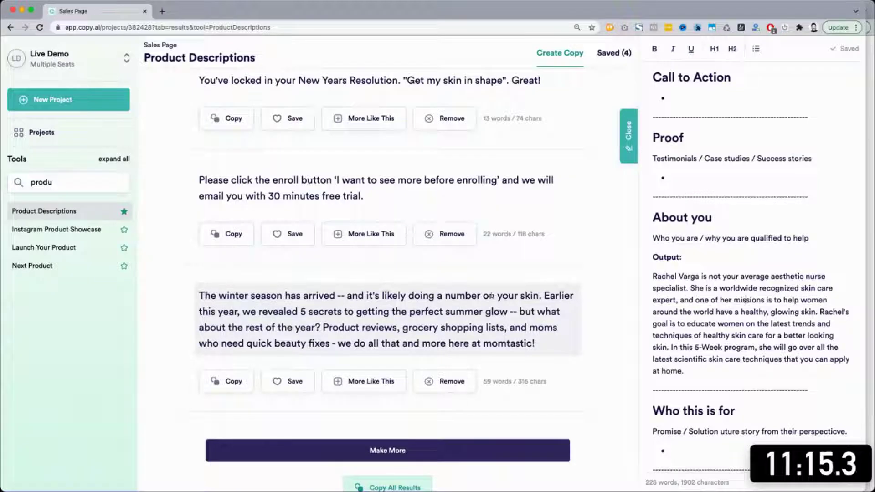
pyautogui.scroll(20, 601, 359)
pyautogui.scroll(10, 739, 279)
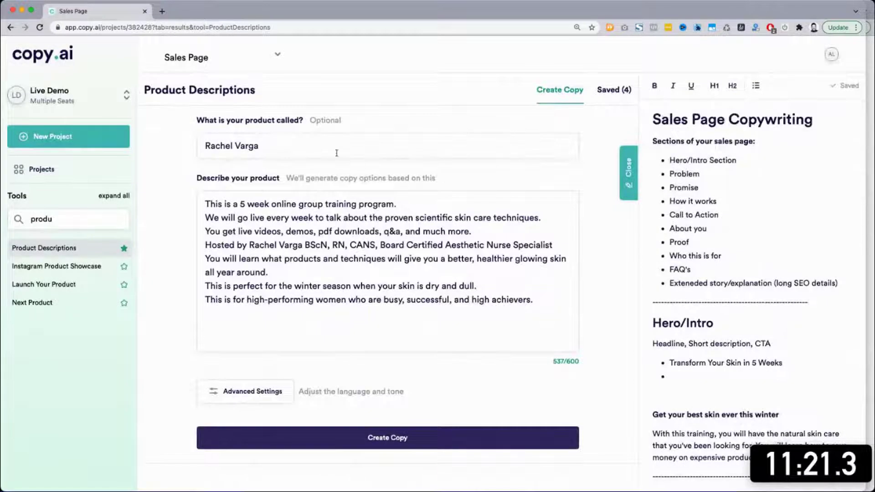
# Search 'pain' to open the Pain-Agitate-Solution tool and generate copy from the product details.
pyautogui.doubleClick(82, 218)
pyautogui.write('pain')
pyautogui.click(58, 248)
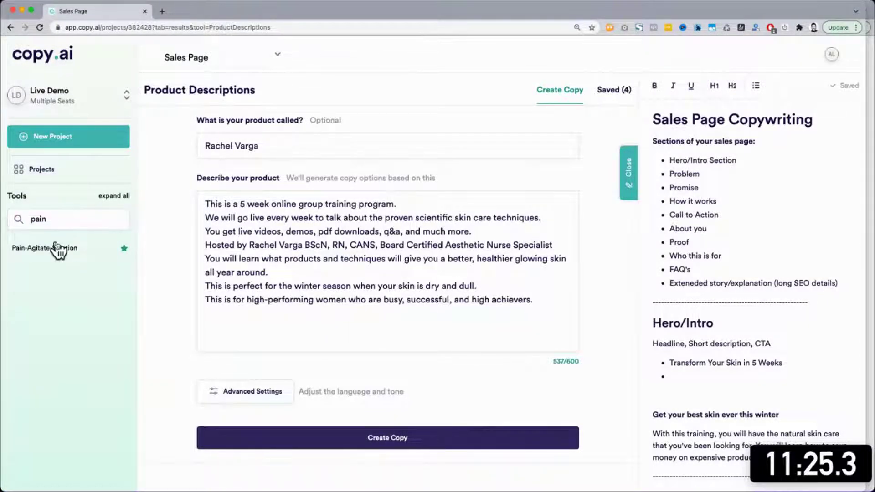
pyautogui.scroll(-1, 333, 401)
pyautogui.click(333, 397)
pyautogui.scroll(-7, 688, 191)
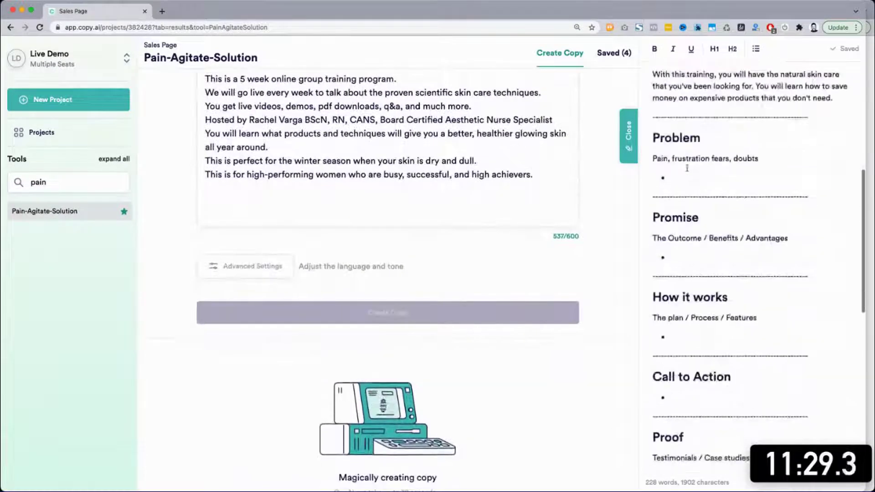
# Select the Problem notes and the product description text, then review the generated drafts.
pyautogui.moveTo(659, 138); pyautogui.dragTo(747, 159)
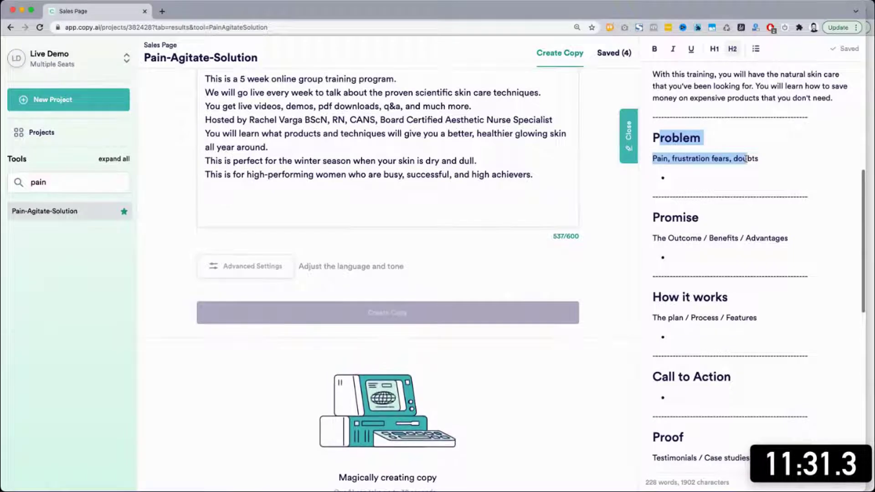
pyautogui.scroll(5, 710, 386)
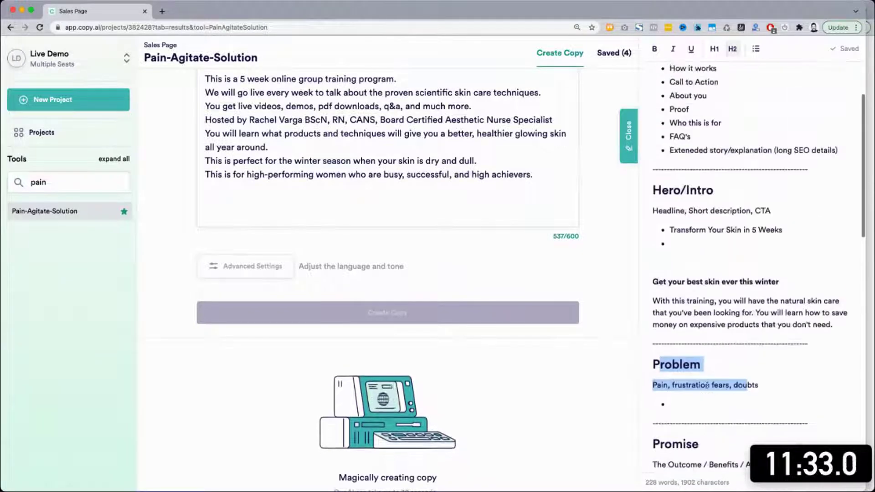
pyautogui.click(160, 87)
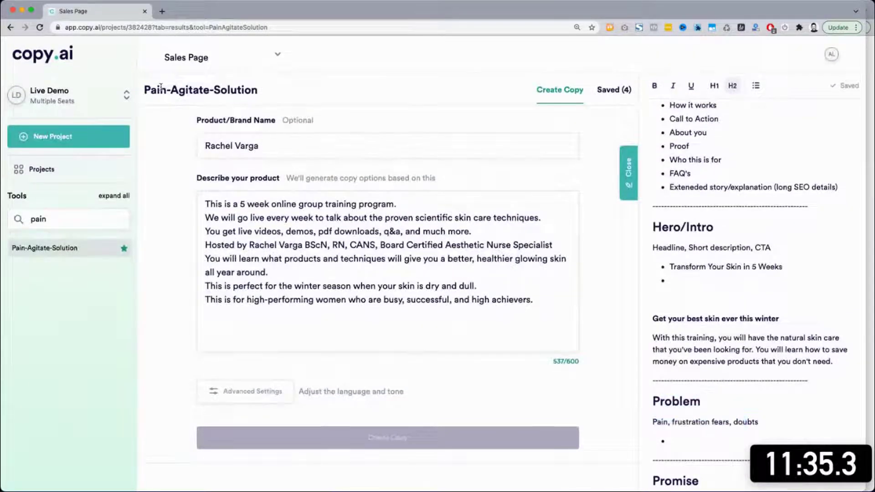
pyautogui.tripleClick(160, 86)
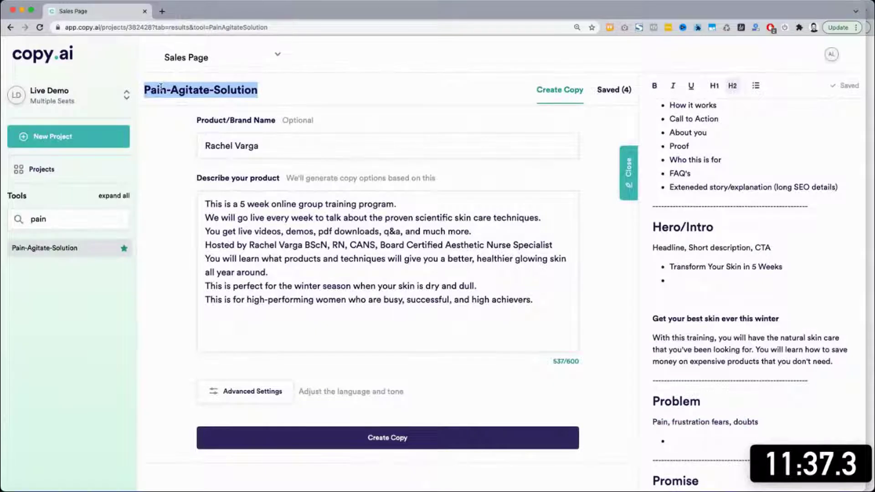
pyautogui.click(258, 218)
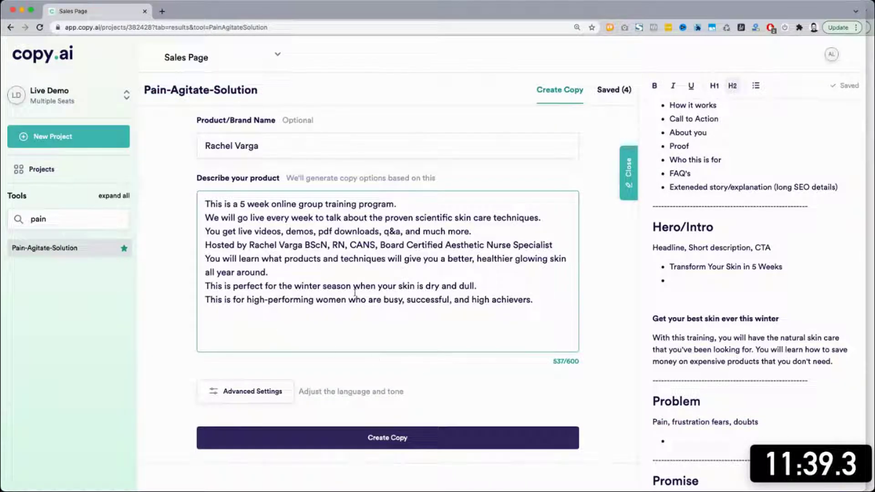
pyautogui.moveTo(205, 203); pyautogui.dragTo(514, 319)
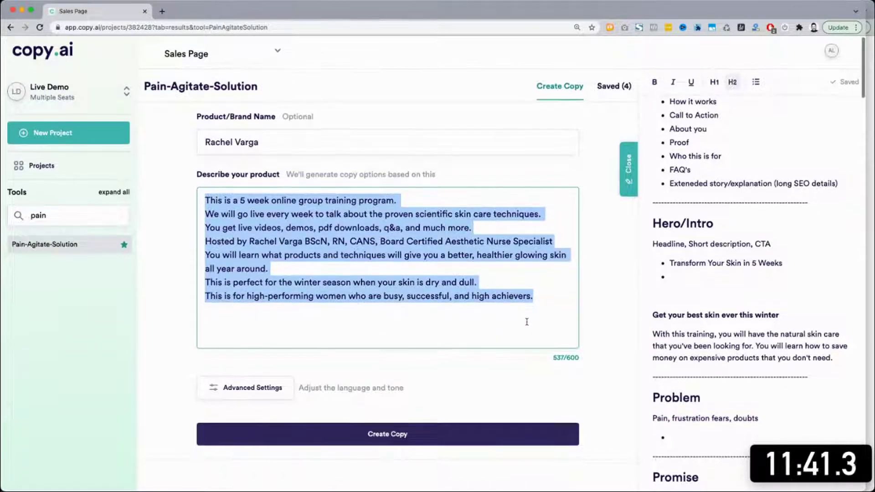
pyautogui.scroll(-5, 527, 322)
pyautogui.scroll(-2, 527, 321)
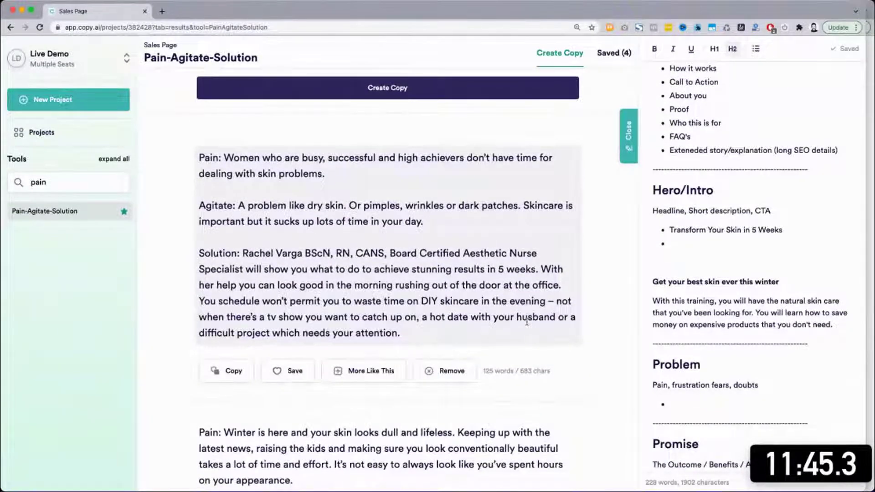
pyautogui.scroll(-5, 437, 241)
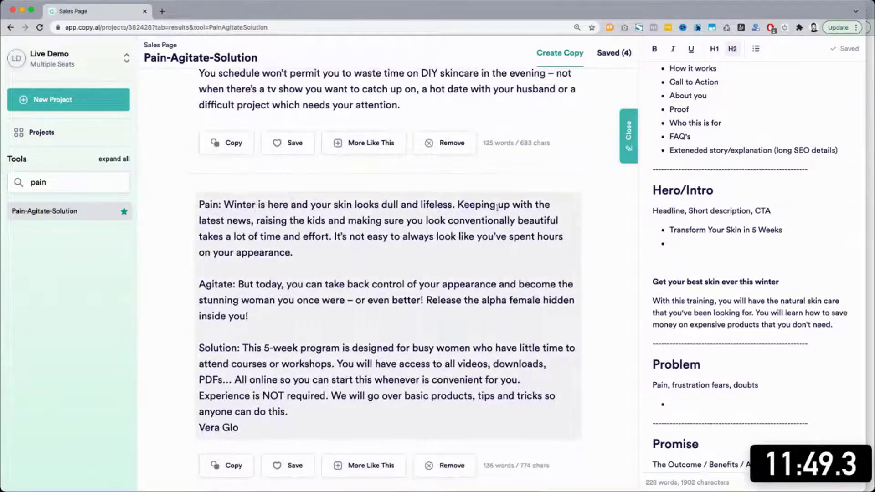
pyautogui.scroll(-2, 437, 224)
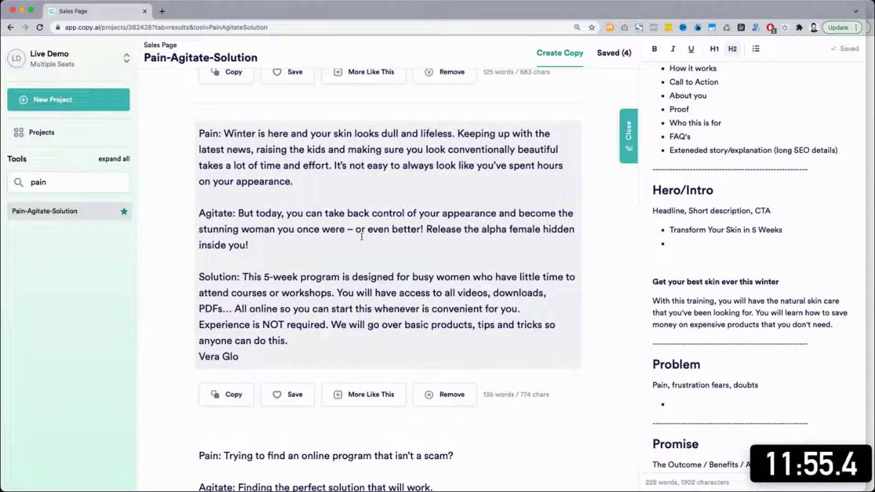
pyautogui.scroll(-1, 457, 254)
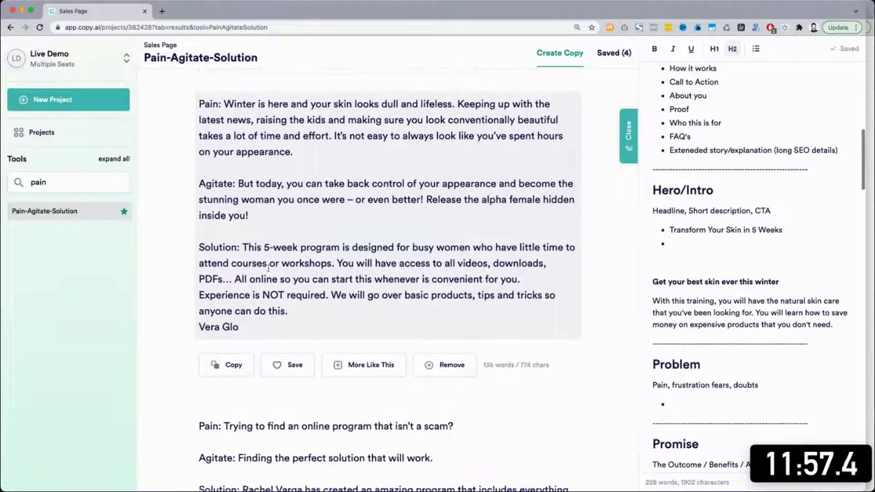
pyautogui.moveTo(241, 247); pyautogui.dragTo(334, 263)
pyautogui.click(337, 263)
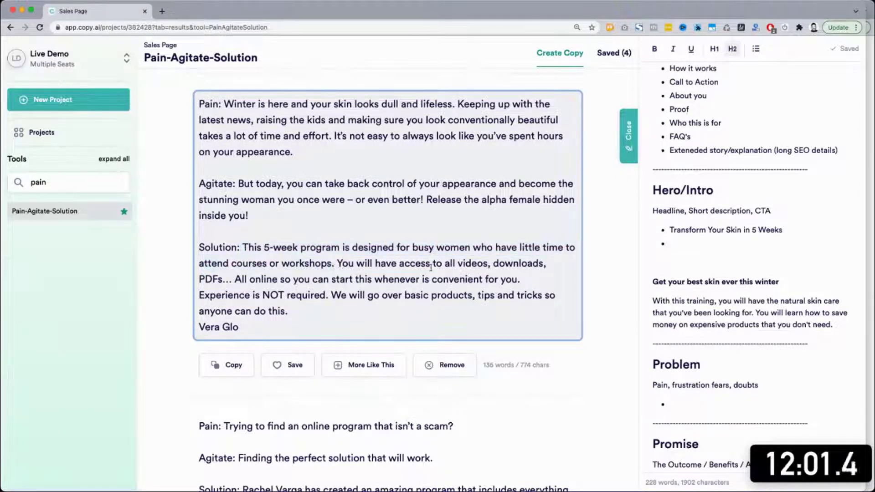
pyautogui.scroll(-1, 431, 267)
pyautogui.scroll(-2, 430, 267)
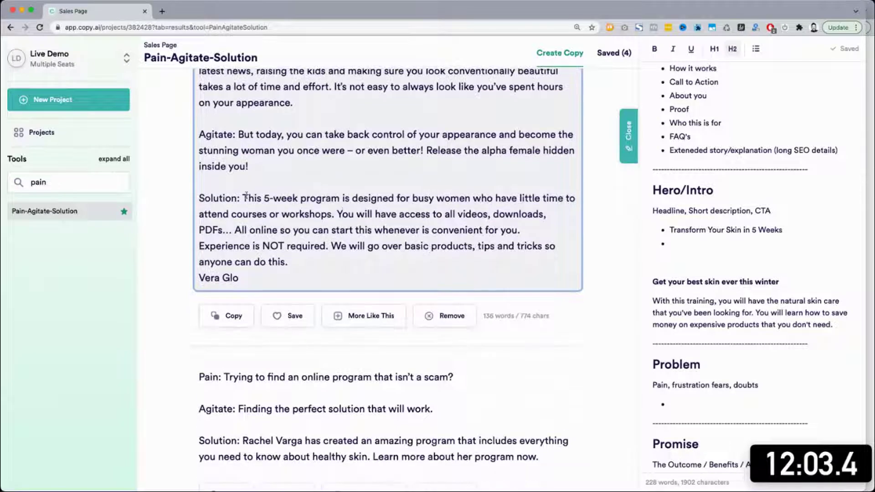
pyautogui.moveTo(242, 198); pyautogui.dragTo(287, 262)
pyautogui.scroll(-8, 412, 231)
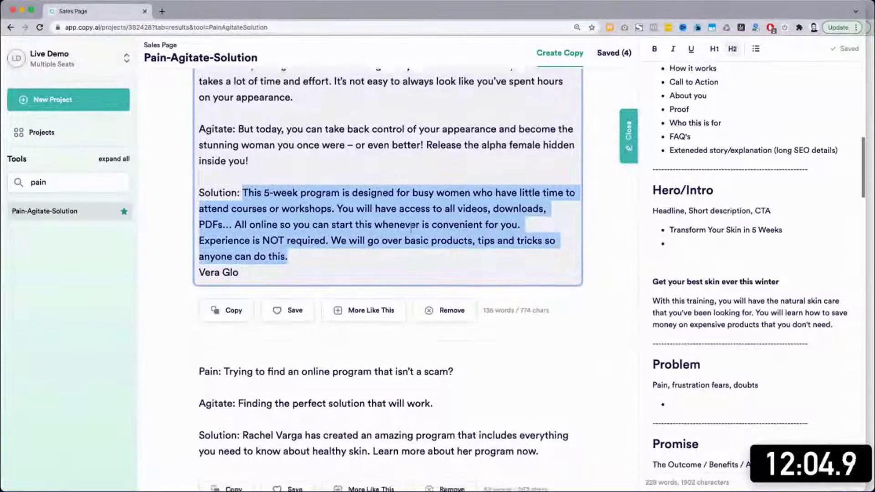
pyautogui.scroll(-2, 412, 233)
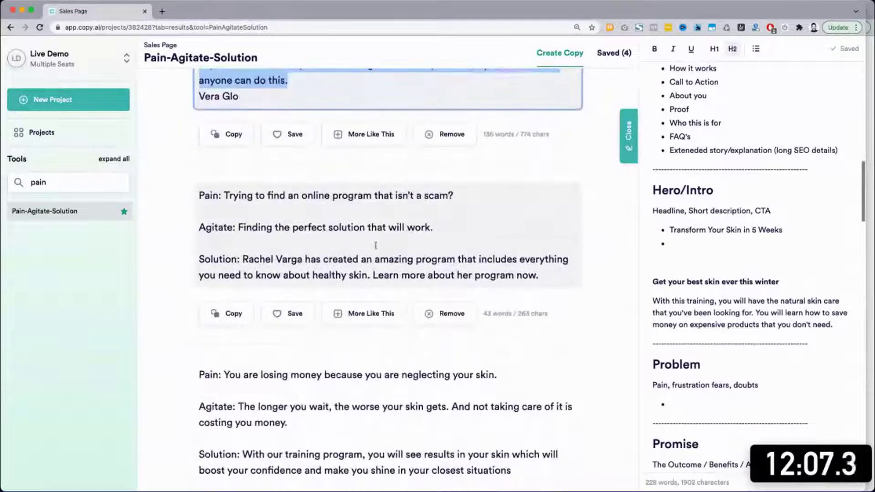
pyautogui.moveTo(556, 276); pyautogui.dragTo(244, 258)
pyautogui.scroll(-1, 481, 247)
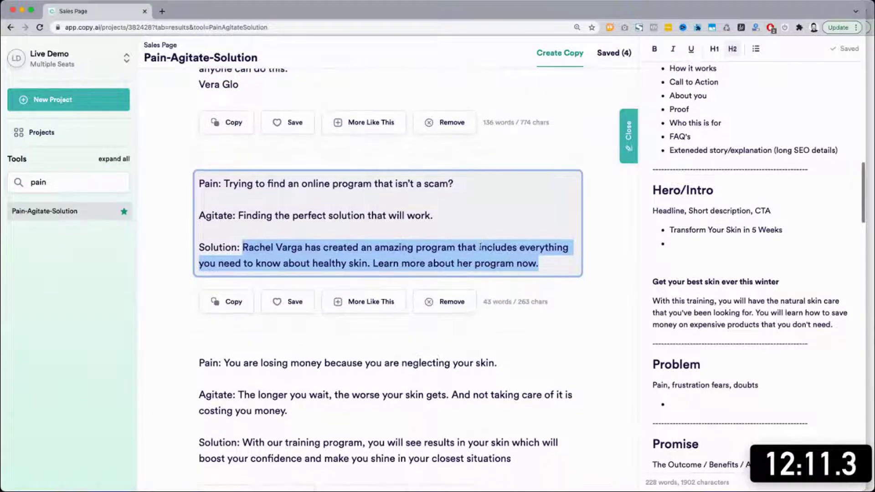
pyautogui.moveTo(227, 185); pyautogui.dragTo(430, 184)
pyautogui.click(253, 214)
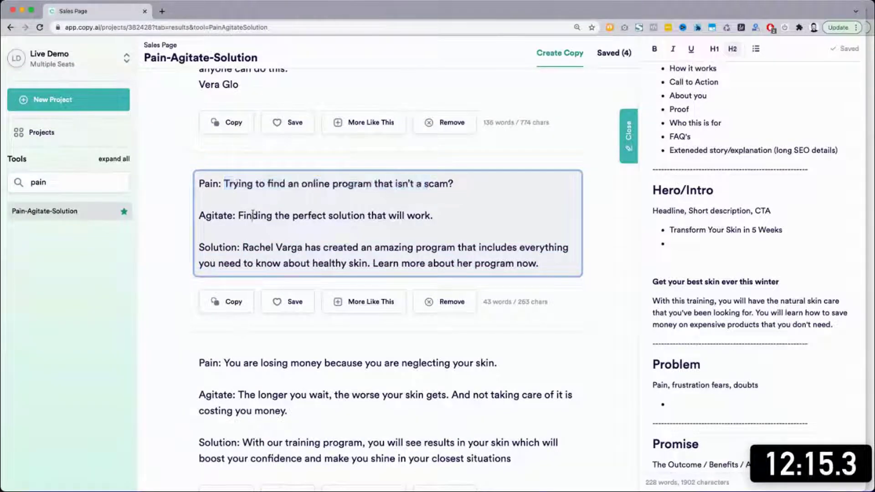
pyautogui.moveTo(252, 214); pyautogui.dragTo(437, 215)
pyautogui.scroll(-3, 437, 215)
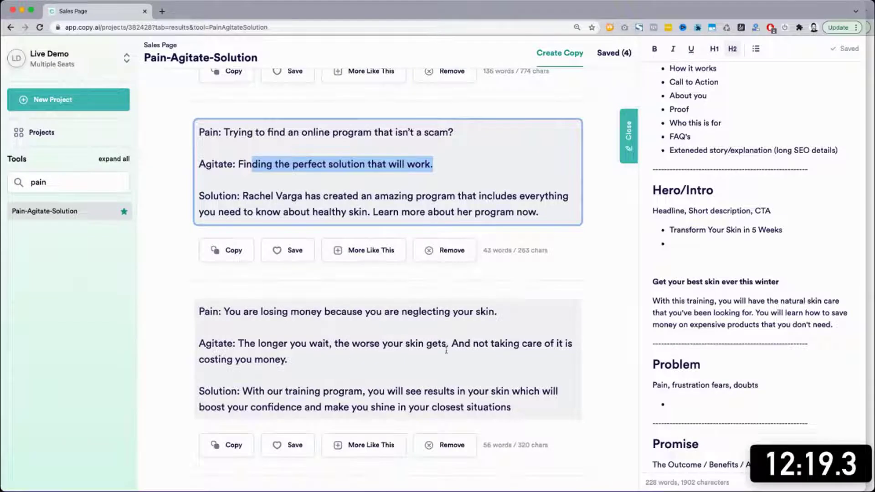
pyautogui.moveTo(297, 359); pyautogui.dragTo(238, 344)
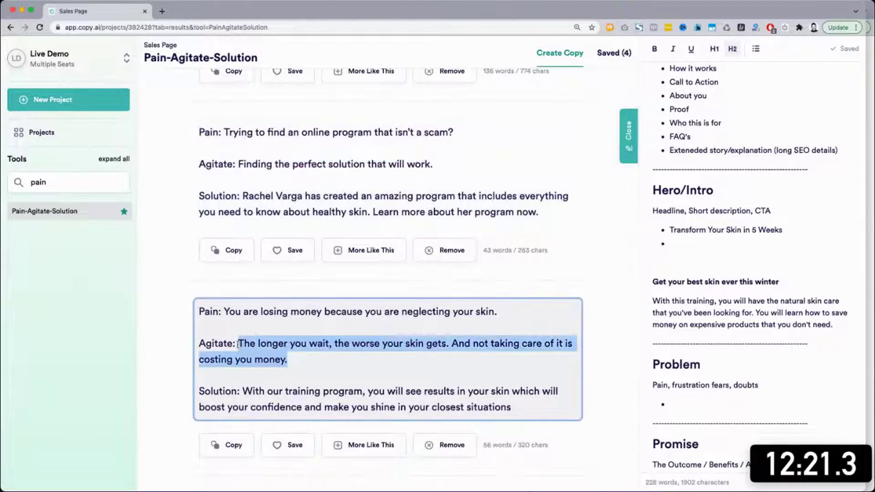
pyautogui.hotkey('ctrl', 'c')
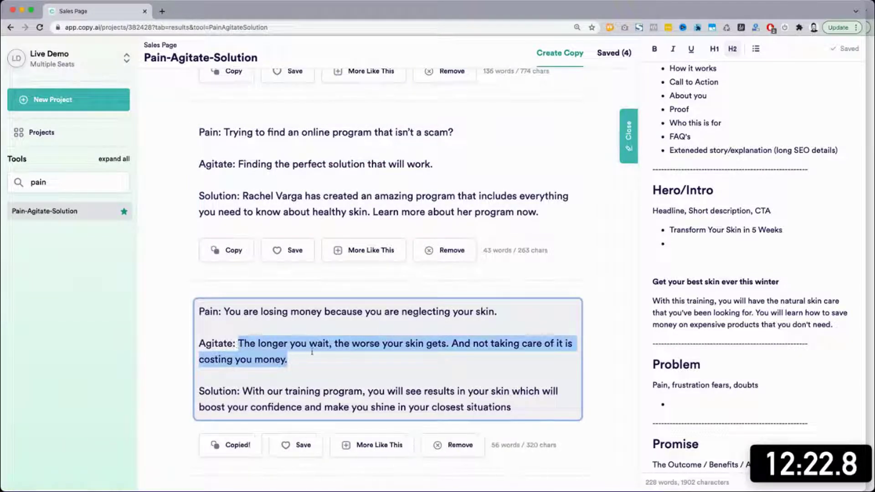
pyautogui.click(764, 372)
pyautogui.scroll(-3, 729, 357)
pyautogui.hotkey('ctrl', 'v')
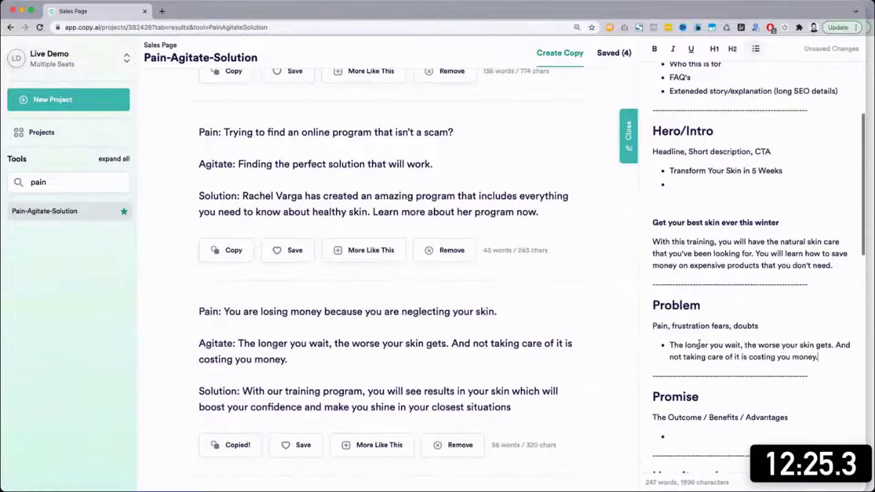
pyautogui.keyDown('shift'); pyautogui.click(672, 342); pyautogui.keyUp('shift')
pyautogui.press('BackSpace')
pyautogui.scroll(15, 492, 310)
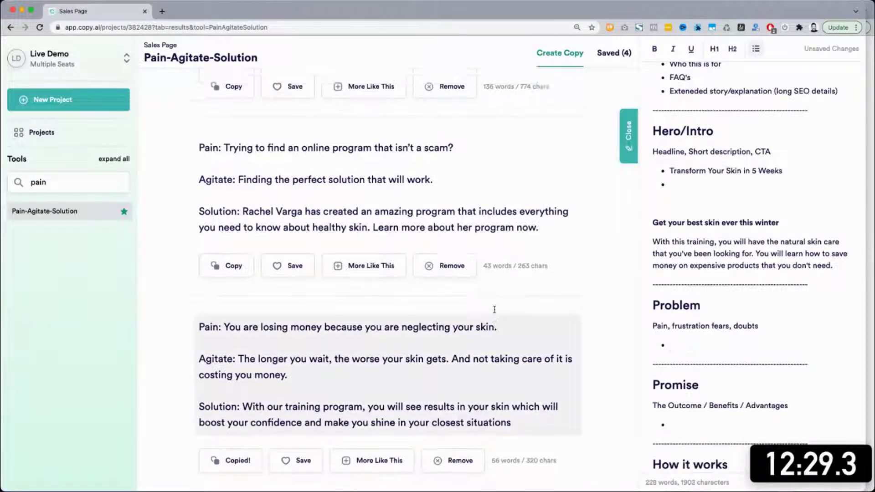
pyautogui.scroll(-2, 493, 315)
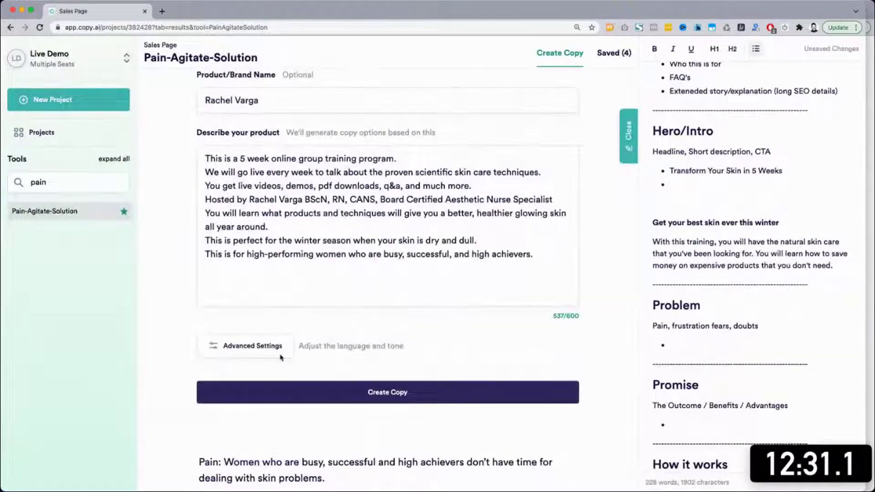
# Set the Pain-Agitate-Solution tone to Empathetic in Advanced Settings and generate a new batch.
pyautogui.click(279, 357)
pyautogui.click(354, 310)
pyautogui.scroll(-2, 356, 355)
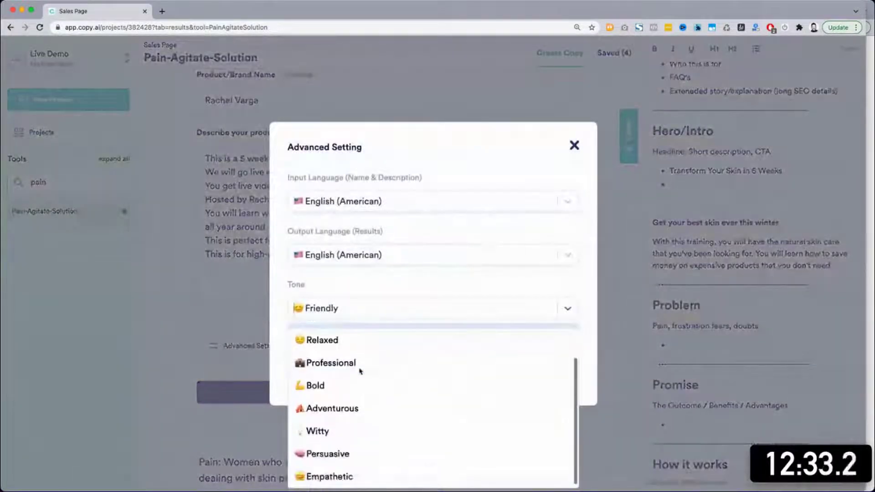
pyautogui.click(348, 474)
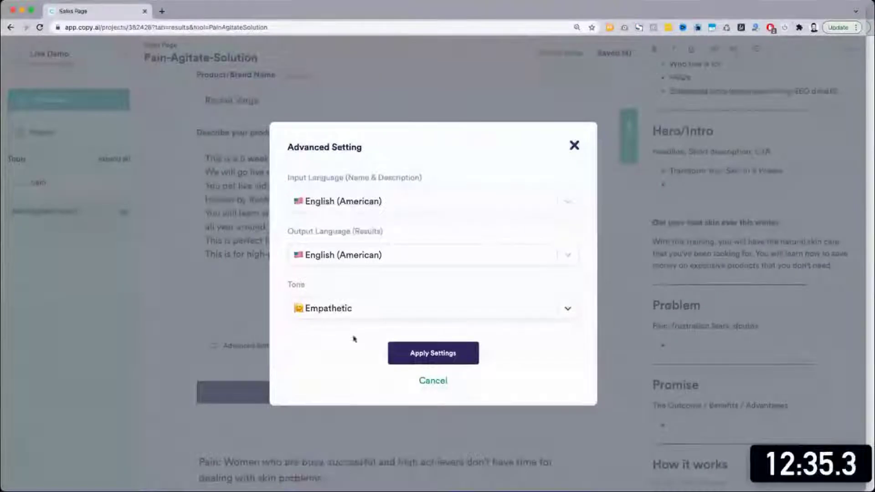
pyautogui.click(466, 358)
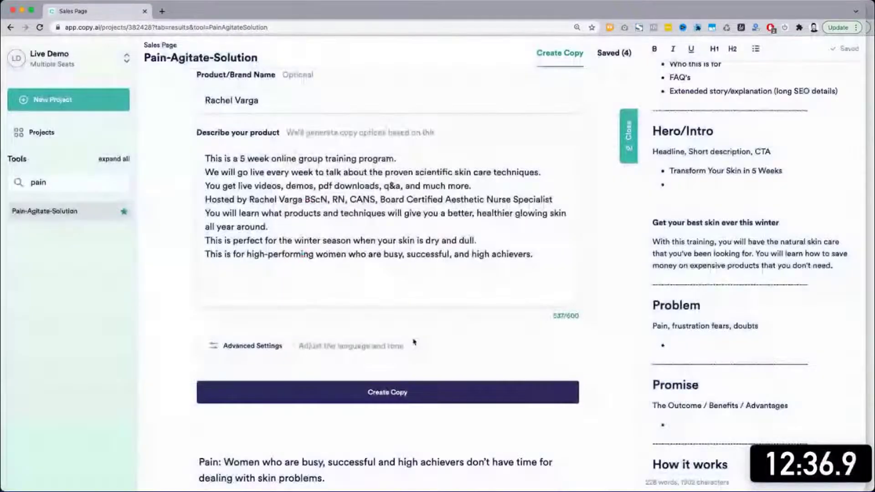
pyautogui.click(413, 392)
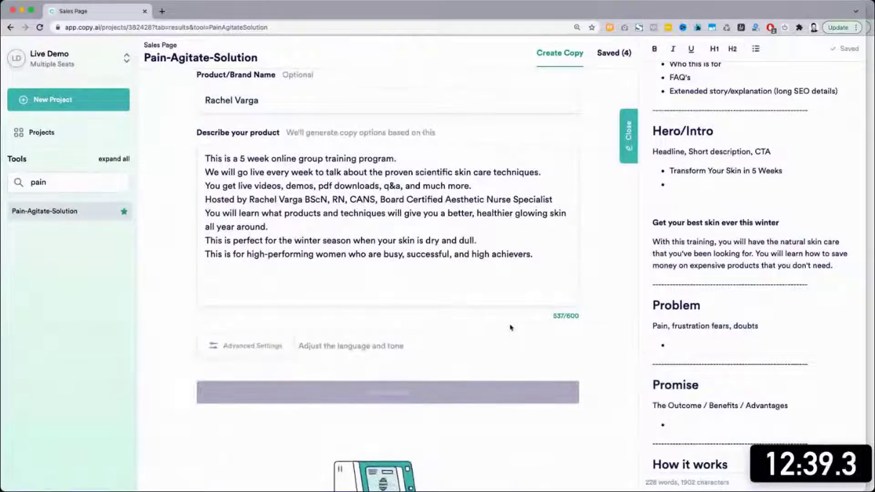
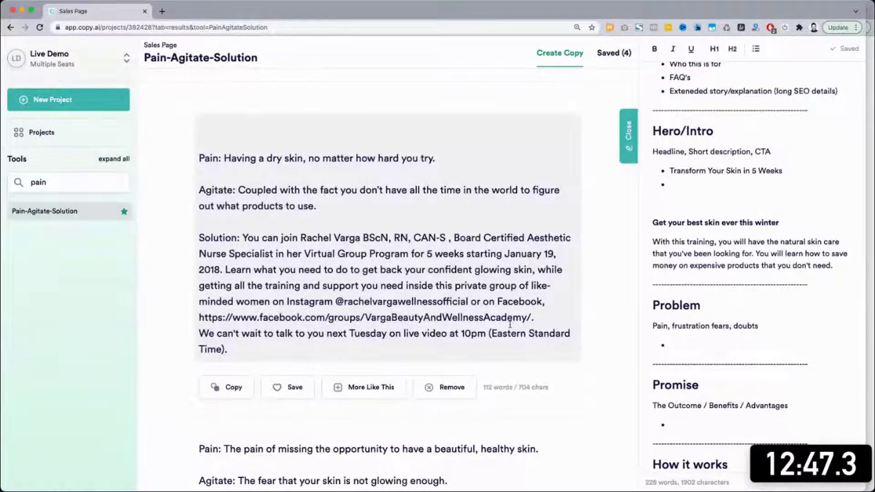
# Paste the dry-skin Pain sentence into the empty Problem bullet.
pyautogui.scroll(-3, 510, 324)
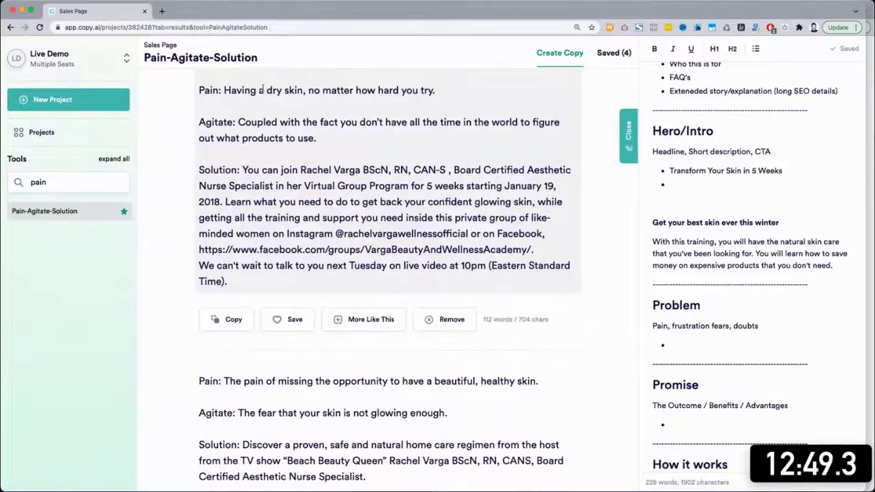
pyautogui.moveTo(228, 89); pyautogui.dragTo(471, 86)
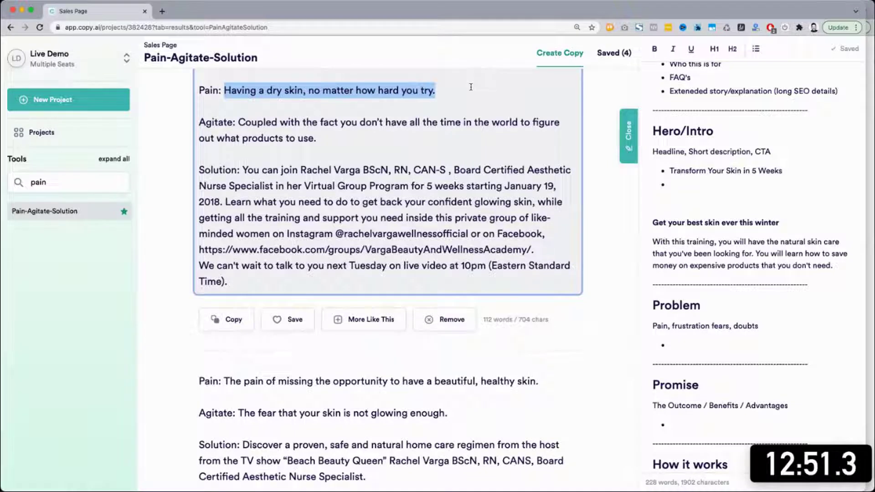
pyautogui.press('super+c')
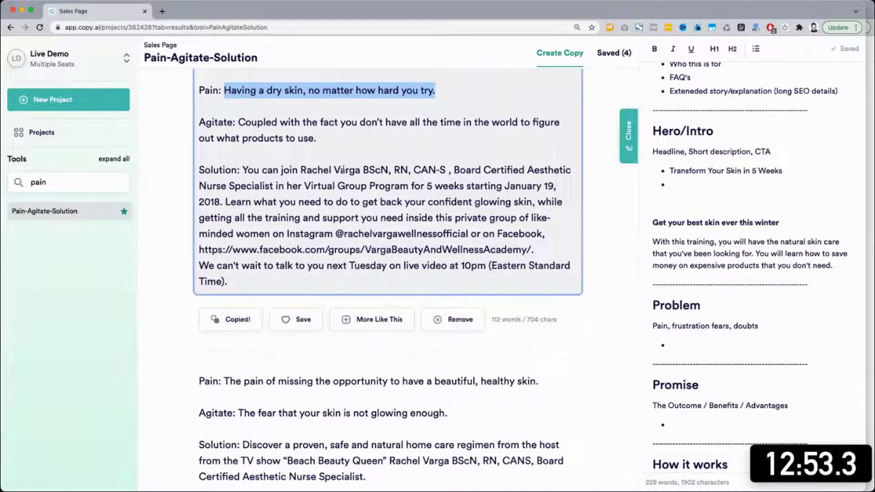
pyautogui.click(732, 345)
pyautogui.press('super+v')
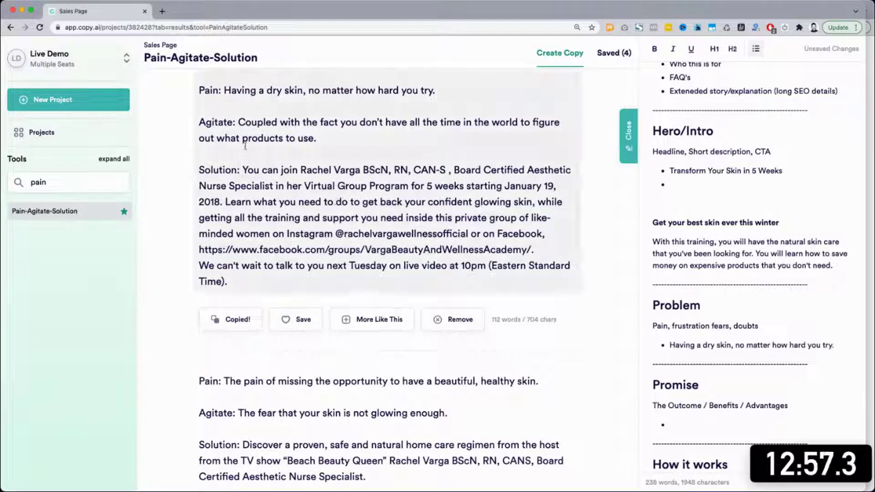
# Add the Agitate sentence about choosing products as a second Problem bullet.
pyautogui.moveTo(338, 142); pyautogui.dragTo(238, 122)
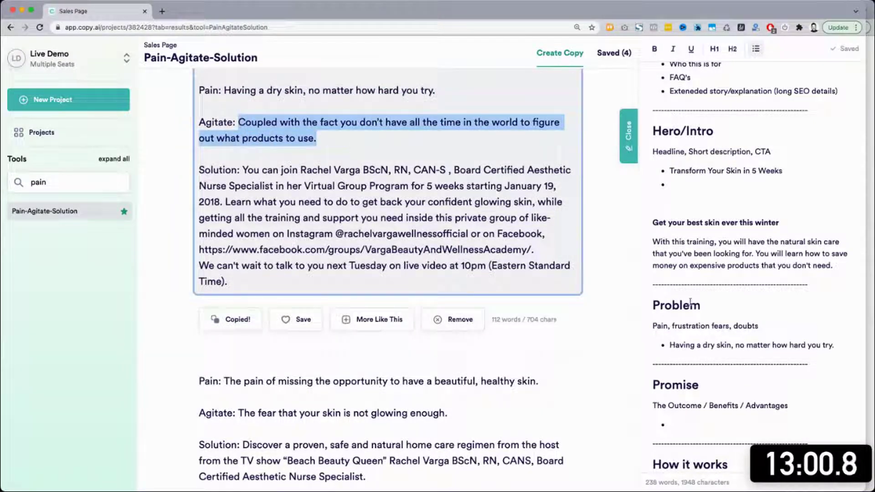
pyautogui.click(840, 345)
pyautogui.press('Down')
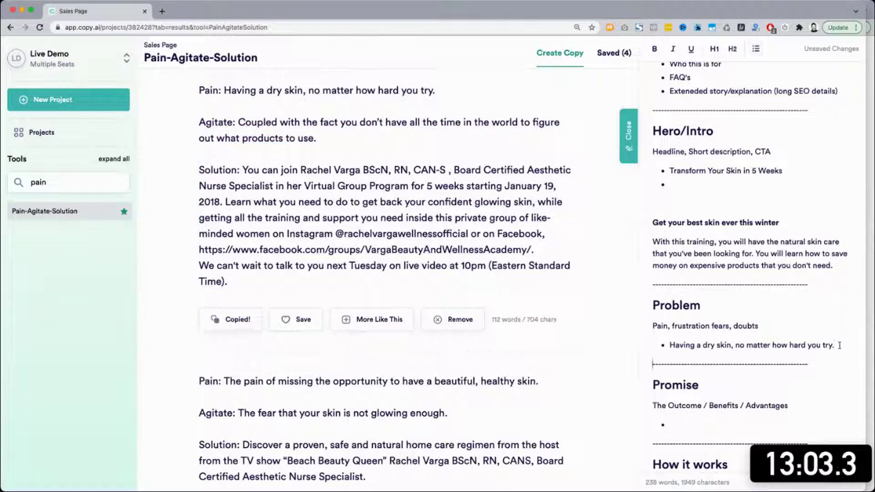
pyautogui.press('Return')
pyautogui.press('super+v')
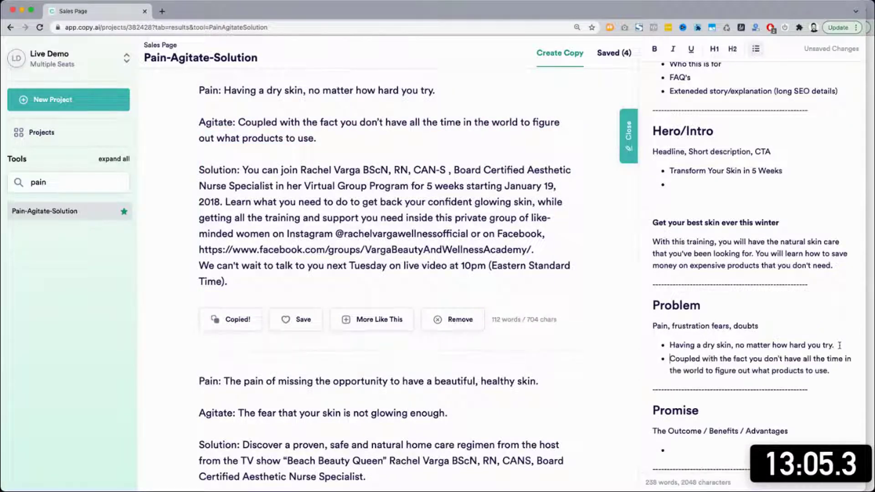
pyautogui.scroll(-3, 335, 189)
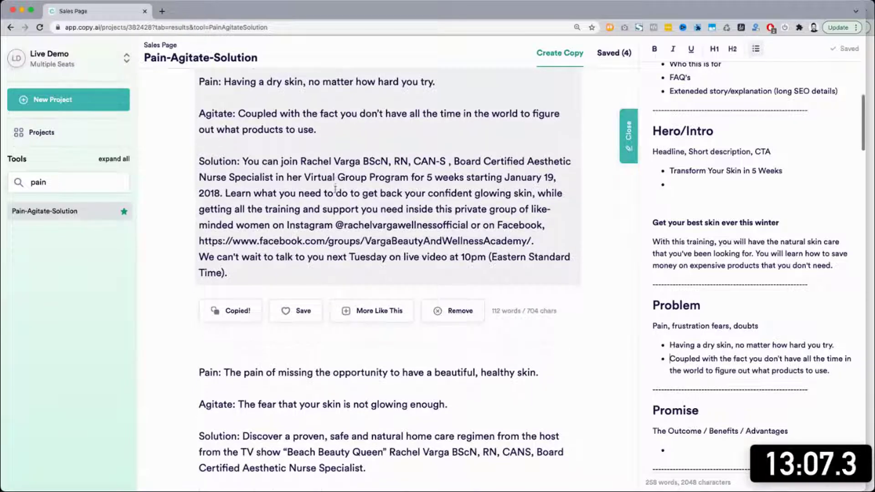
pyautogui.scroll(-6, 336, 189)
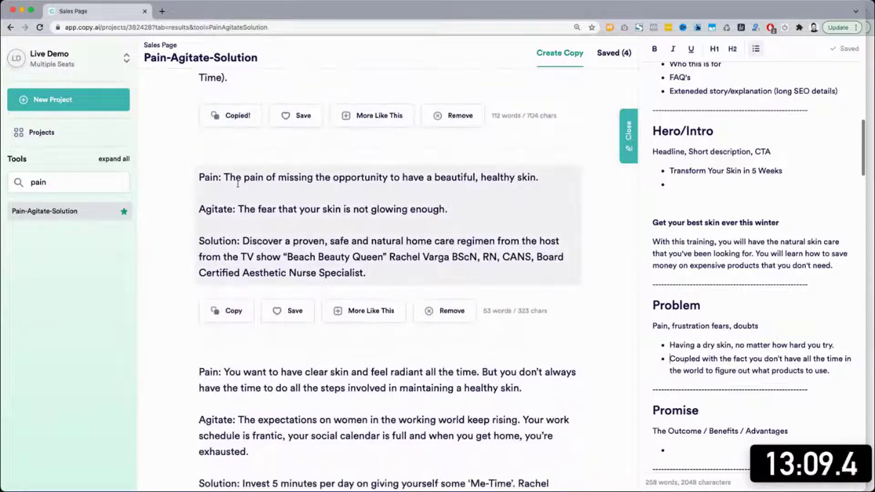
# Paste the Solution paragraph about a natural home care regimen below the hero intro.
pyautogui.scroll(-3, 277, 216)
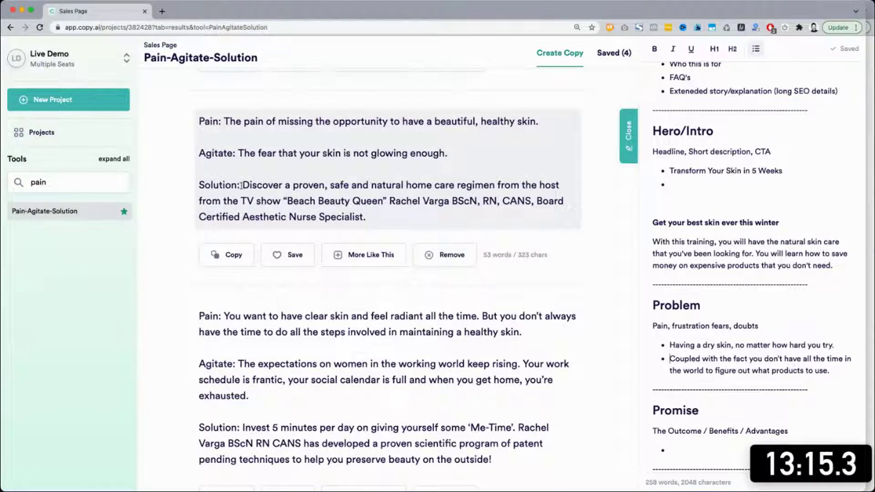
pyautogui.click(400, 205)
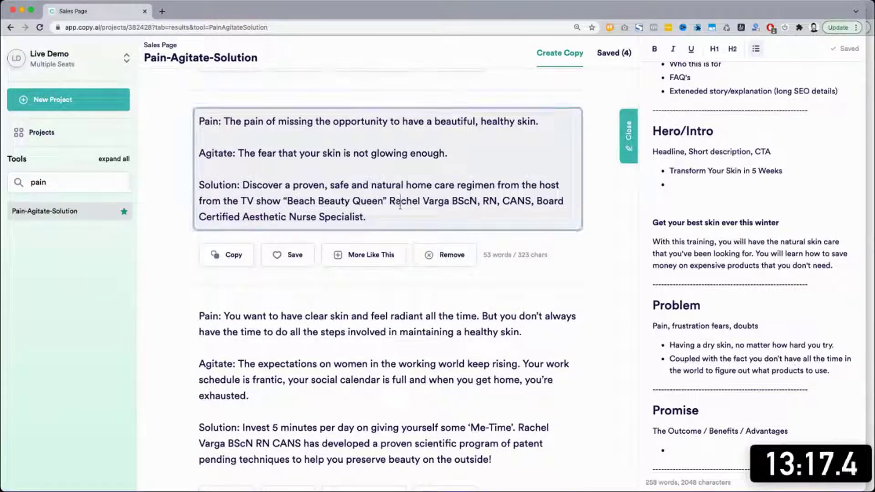
pyautogui.moveTo(239, 201); pyautogui.dragTo(437, 199)
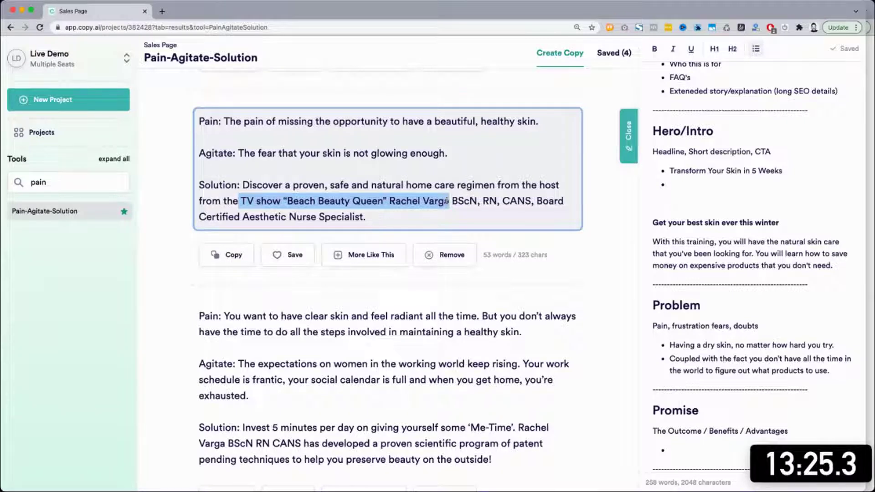
pyautogui.click(446, 201)
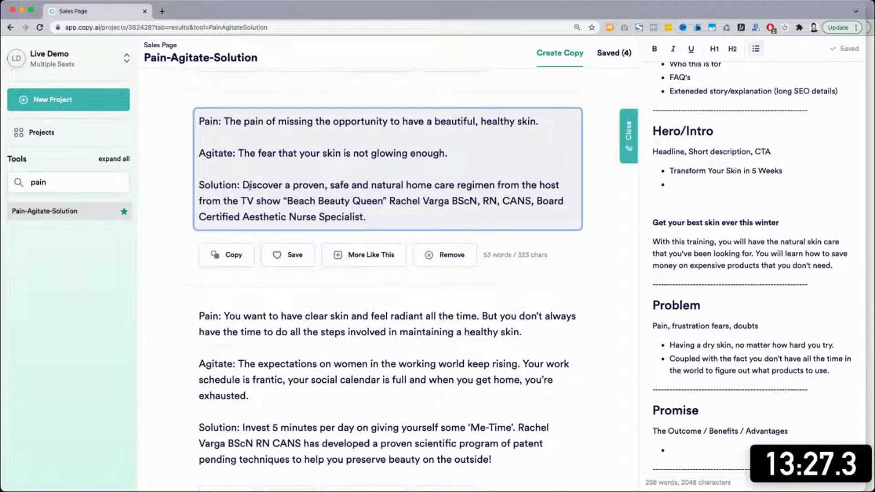
pyautogui.moveTo(243, 184); pyautogui.dragTo(362, 218)
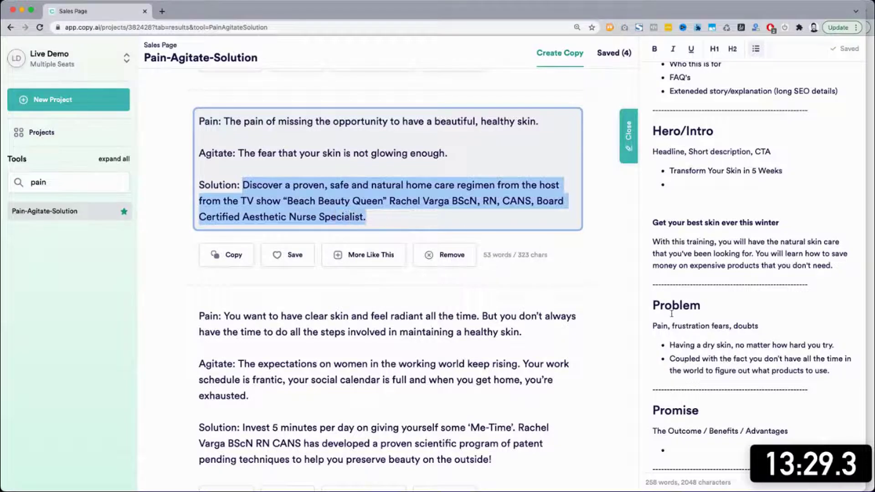
pyautogui.press('super+c')
pyautogui.click(765, 308)
pyautogui.scroll(-1, 765, 308)
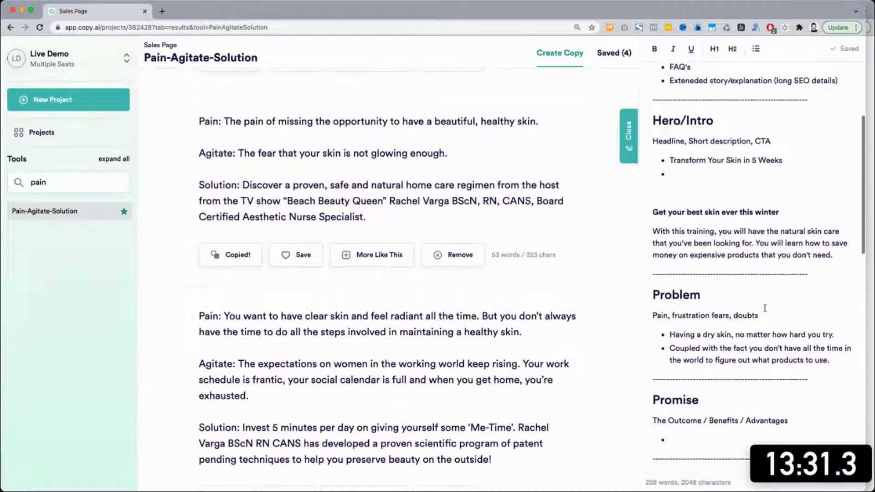
pyautogui.press('Return')
pyautogui.press('Return')
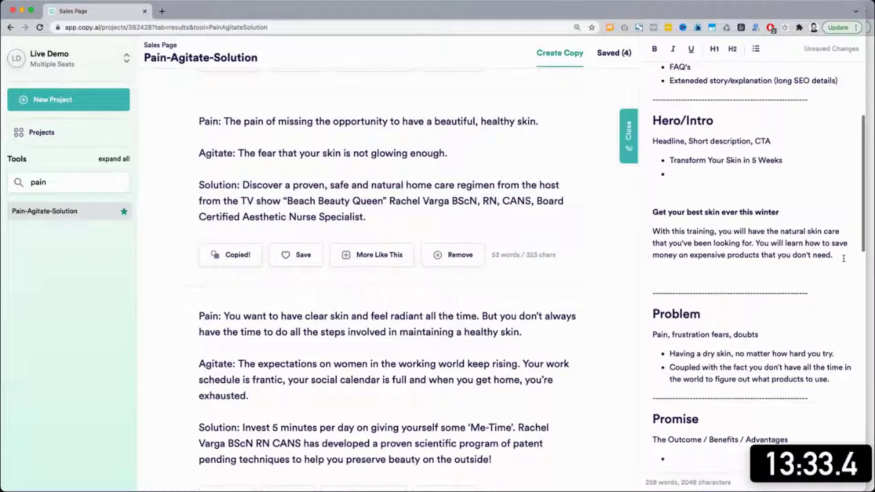
pyautogui.press('super+v')
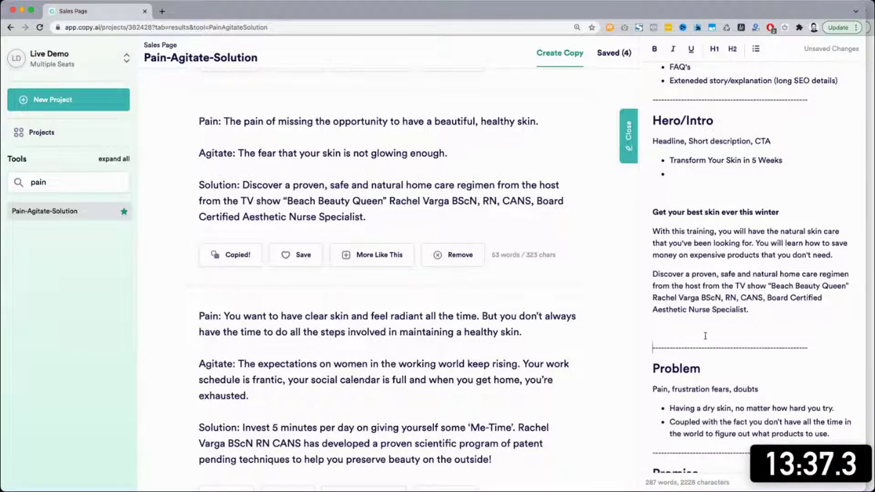
pyautogui.press('BackSpace')
# Delete the words 'TV show' from the pasted paragraph.
pyautogui.scroll(-5, 687, 279)
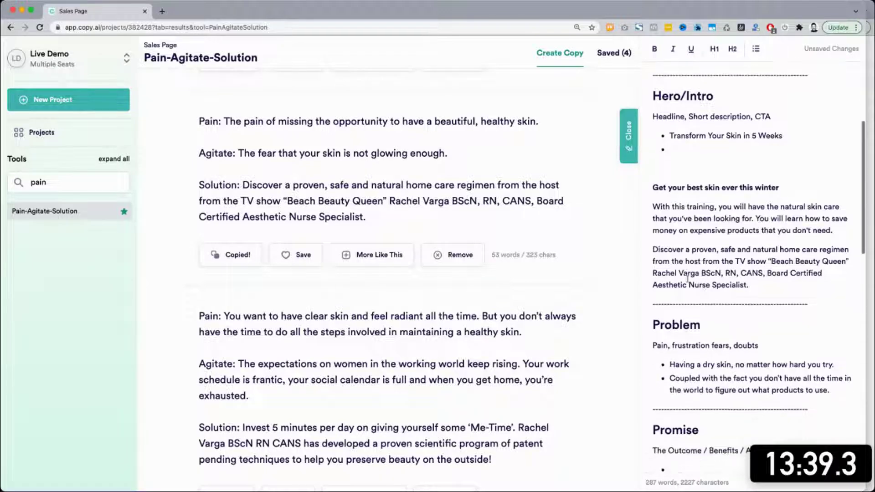
pyautogui.scroll(2, 688, 279)
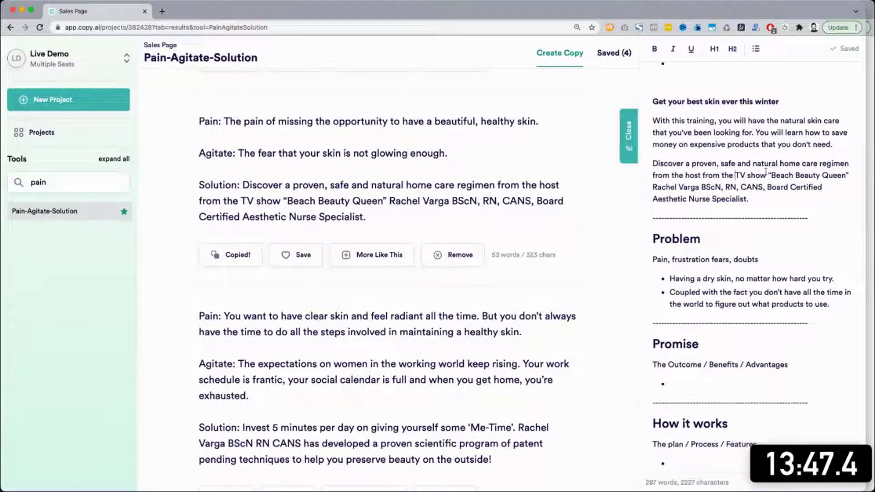
pyautogui.moveTo(769, 174); pyautogui.dragTo(734, 175)
pyautogui.press('BackSpace')
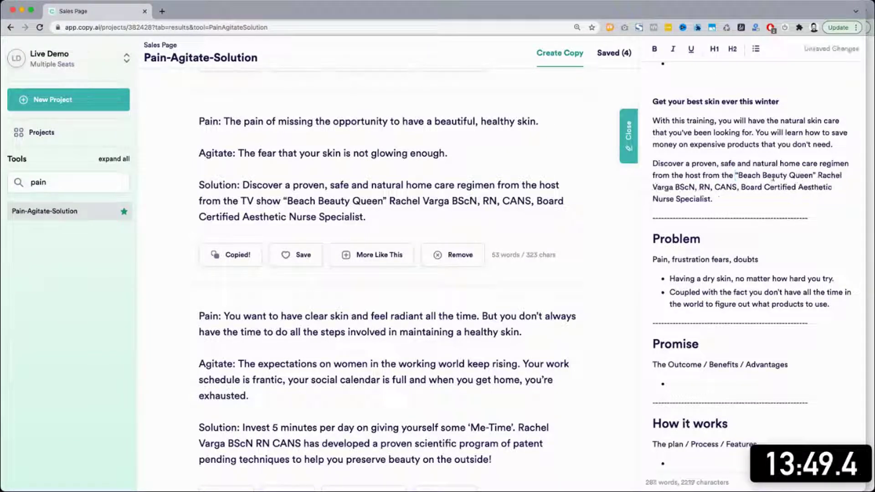
pyautogui.scroll(-2, 241, 261)
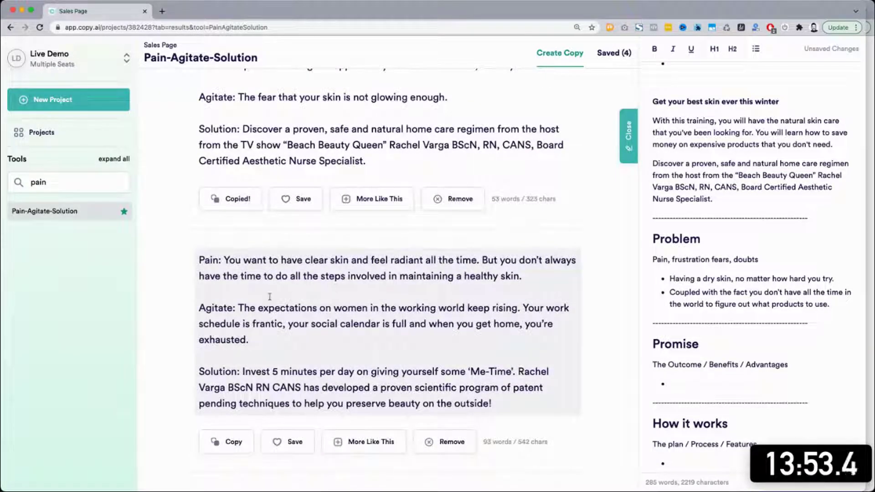
# Save the clear-skin result and paste its Pain sentence as a Problem bullet.
pyautogui.click(299, 443)
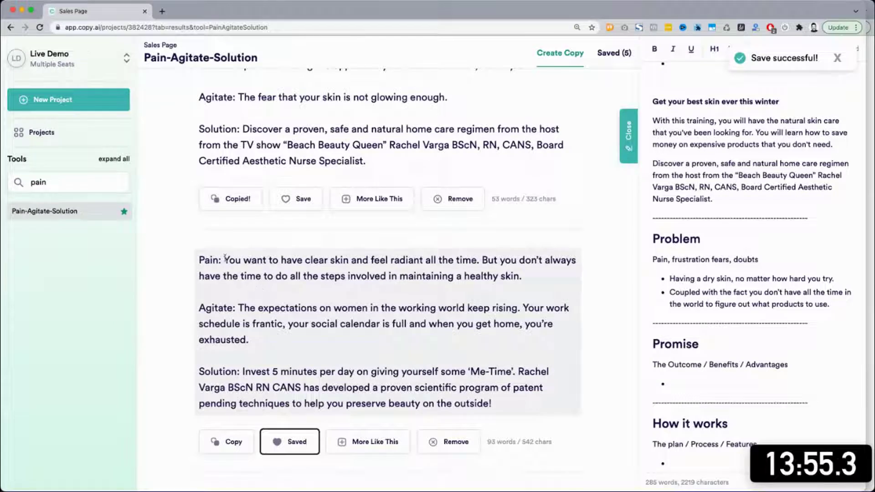
pyautogui.moveTo(531, 276)
pyautogui.mouseDown()
pyautogui.moveTo(345, 276)
pyautogui.moveTo(223, 260)
pyautogui.mouseUp()
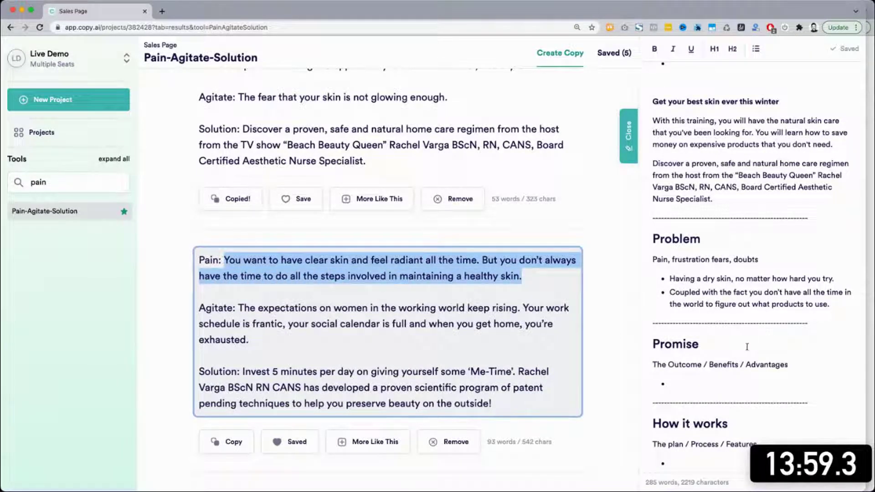
pyautogui.click(226, 442)
pyautogui.click(758, 365)
pyautogui.scroll(-1, 848, 313)
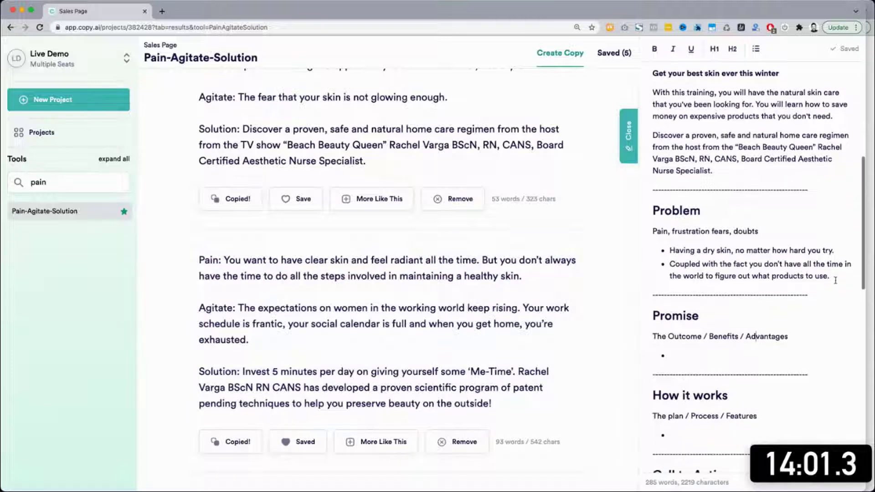
pyautogui.press('super+v')
pyautogui.press('super+z')
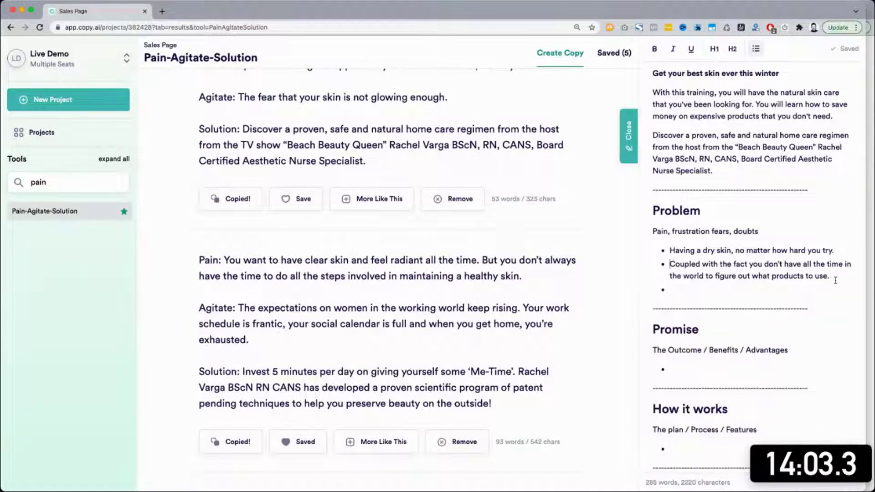
pyautogui.press('super+v')
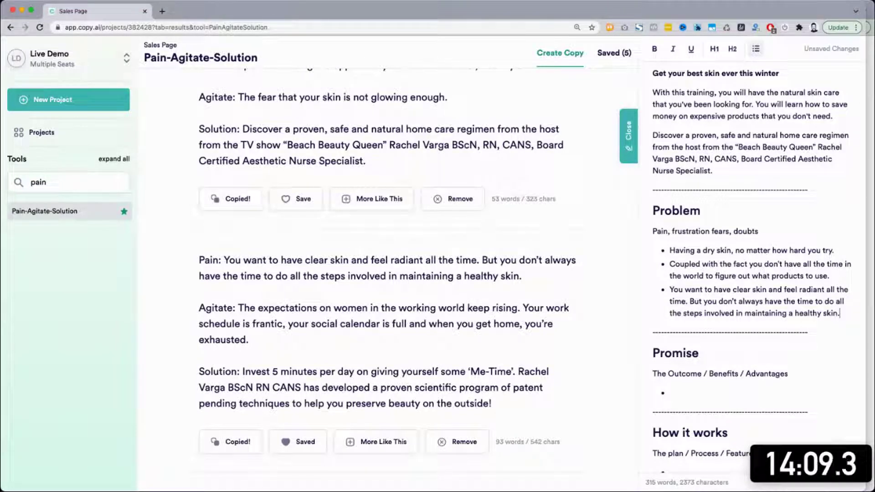
# Add the Agitate paragraph about rising expectations on working women as another Problem bullet.
pyautogui.click(319, 294)
pyautogui.scroll(-3, 318, 294)
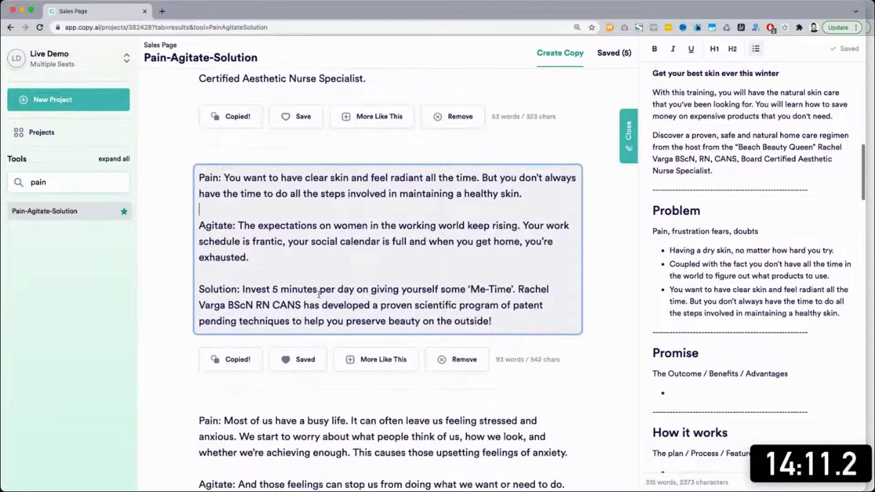
pyautogui.moveTo(261, 235); pyautogui.dragTo(241, 204)
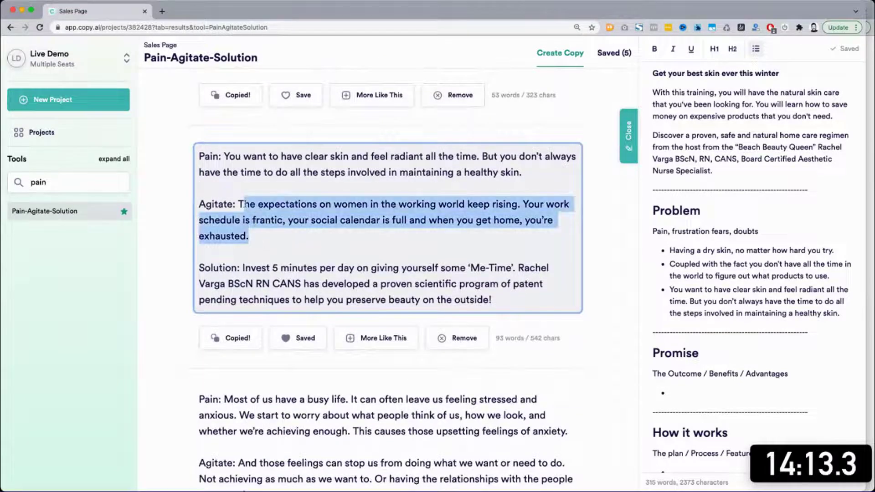
pyautogui.click(790, 326)
pyautogui.press('Return')
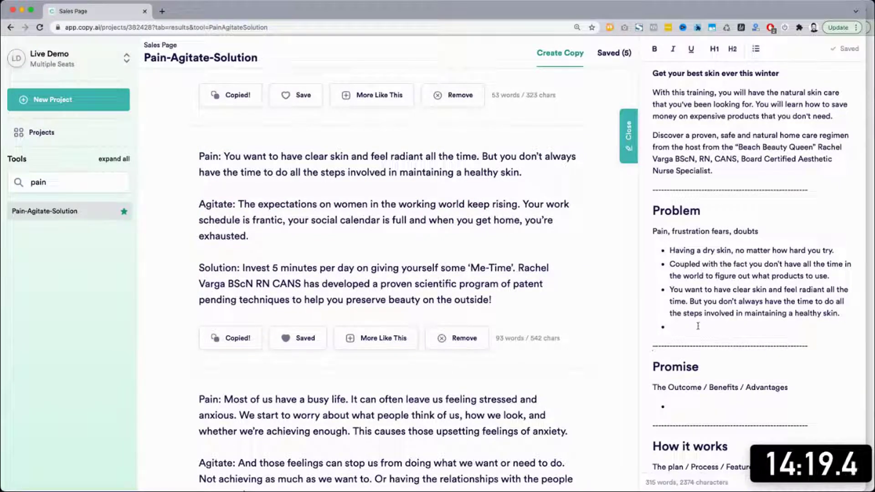
pyautogui.press('super+v')
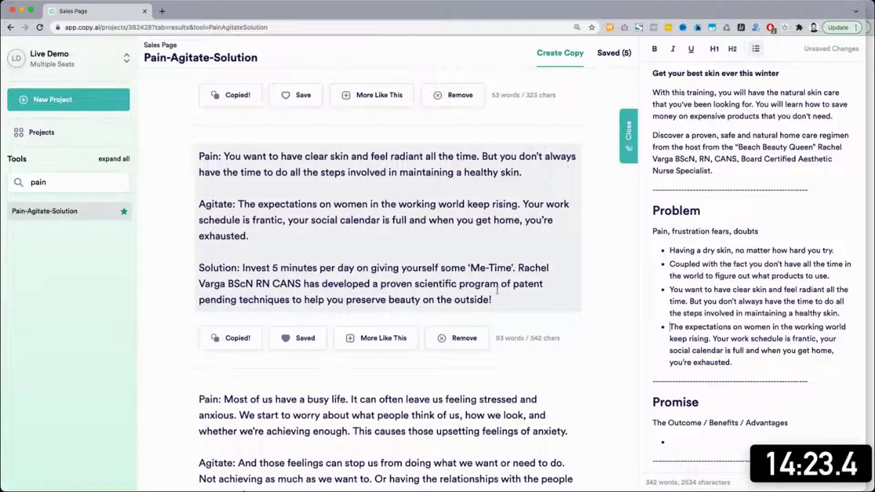
pyautogui.scroll(-3, 340, 291)
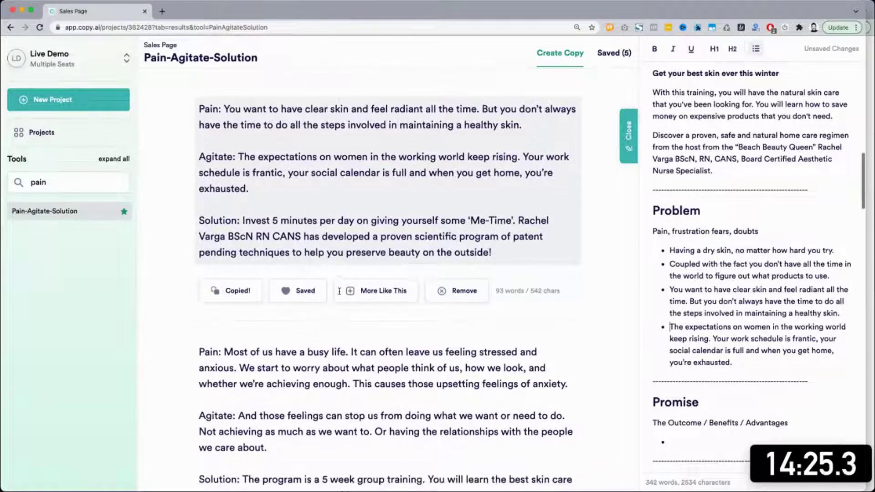
# Save the second result, delete its unfinished last line, and copy all its text.
pyautogui.scroll(-2, 339, 291)
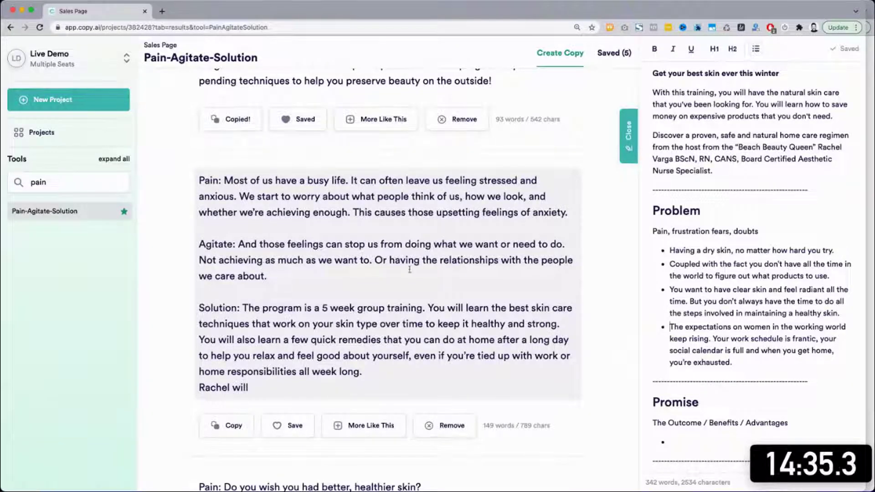
pyautogui.moveTo(317, 292); pyautogui.dragTo(215, 171)
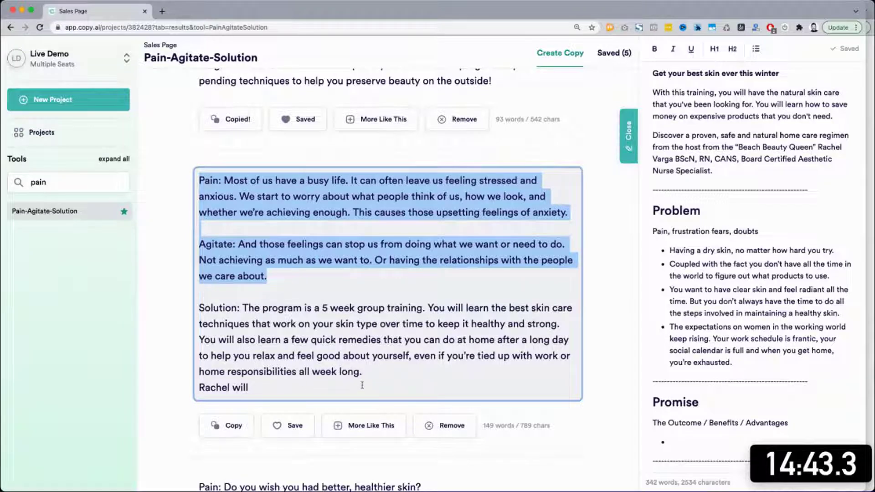
pyautogui.moveTo(363, 372); pyautogui.dragTo(202, 172)
pyautogui.click(293, 426)
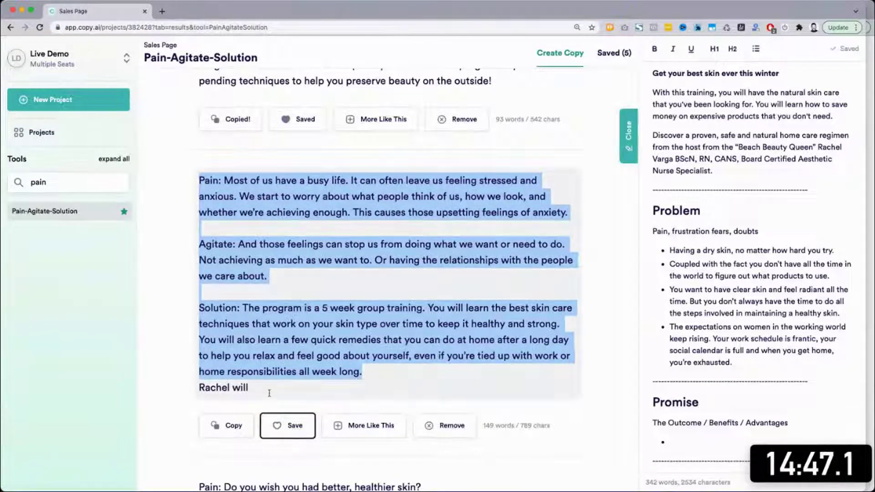
pyautogui.click(266, 391)
pyautogui.press('BackSpace')
pyautogui.press('BackSpace')
pyautogui.press('BackSpace')
pyautogui.press('BackSpace')
pyautogui.press('BackSpace')
pyautogui.press('BackSpace')
pyautogui.press('BackSpace')
pyautogui.press('BackSpace')
pyautogui.press('BackSpace')
pyautogui.press('BackSpace')
pyautogui.press('BackSpace')
pyautogui.press('BackSpace')
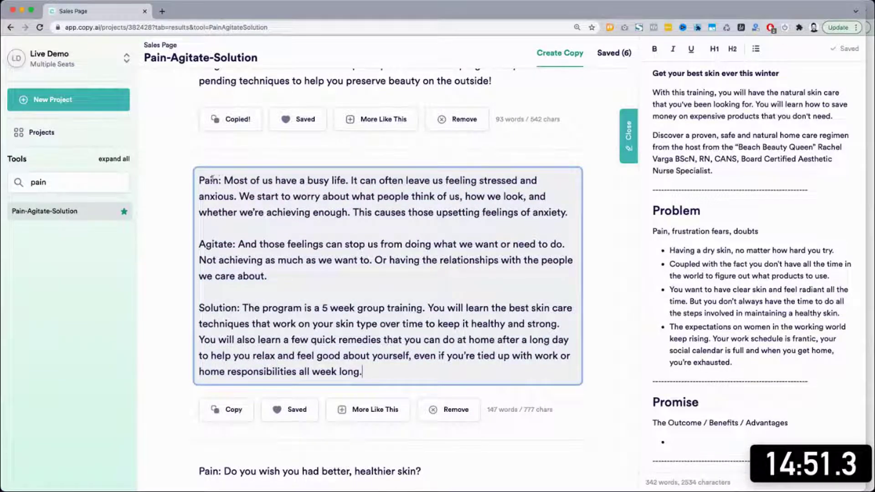
pyautogui.hotkey('ctrl', 'a')
pyautogui.hotkey('ctrl', 'c')
# Paste it below the Problem bullets, removing the Pain: and Agitate: labels and Solution text.
pyautogui.click(754, 340)
pyautogui.scroll(-1, 754, 341)
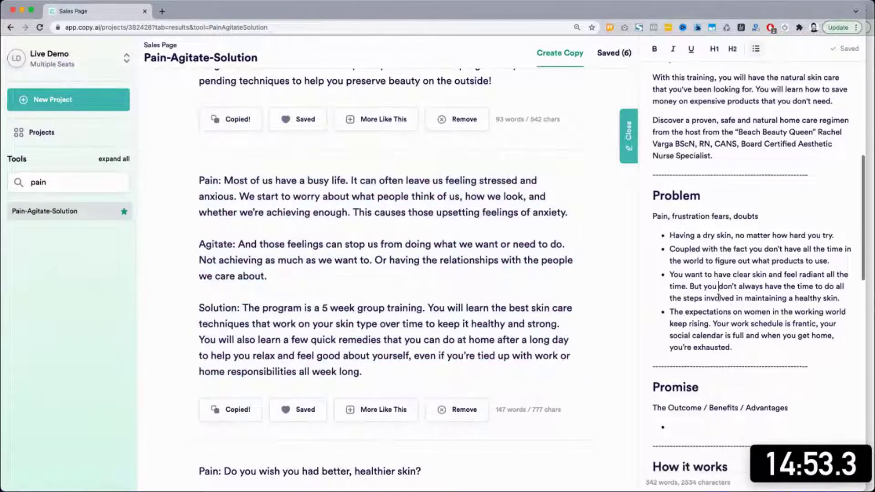
pyautogui.hotkey('ctrl', 'v')
pyautogui.scroll(-5, 753, 343)
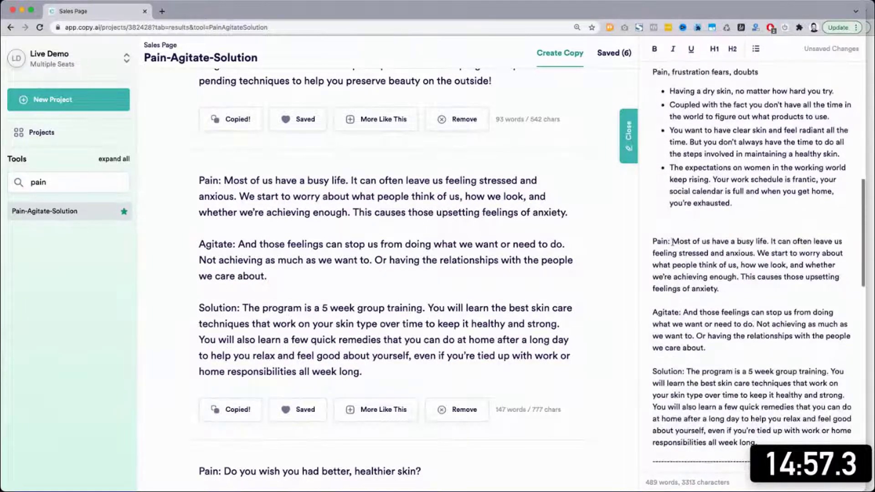
pyautogui.hotkey('shift', 'Home')
pyautogui.press('BackSpace')
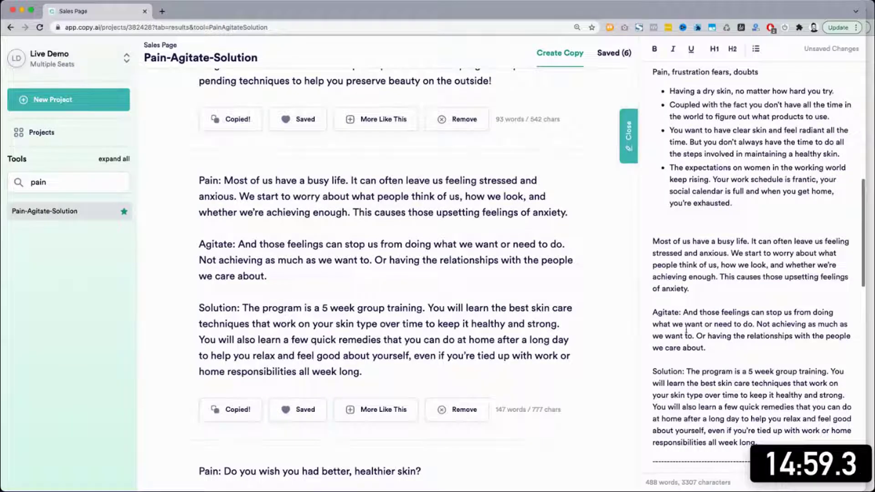
pyautogui.click(684, 311)
pyautogui.hotkey('shift', 'Home')
pyautogui.press('BackSpace')
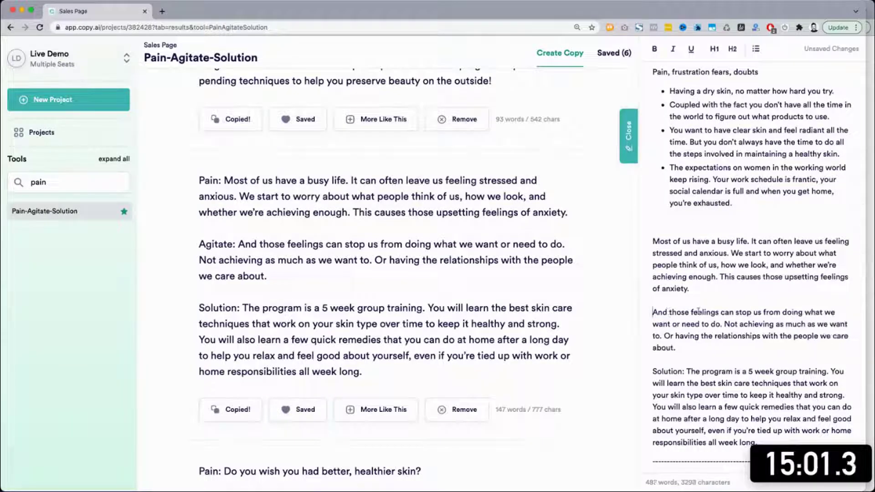
pyautogui.scroll(-3, 679, 319)
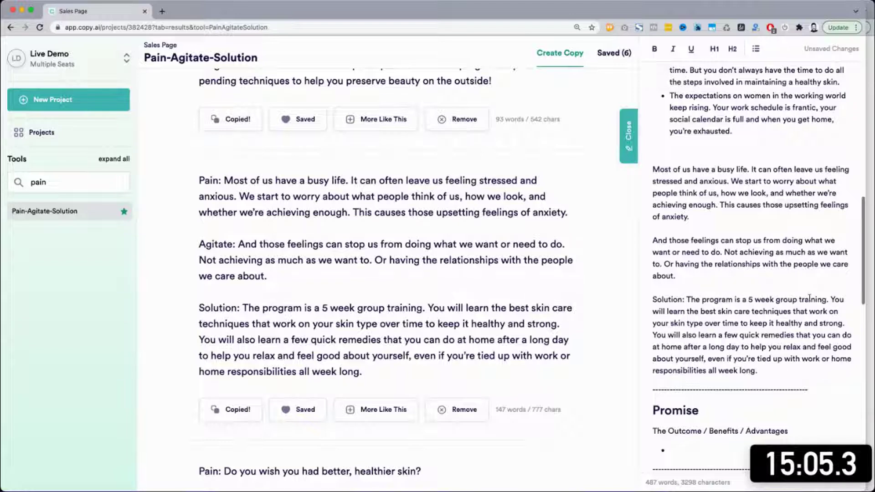
pyautogui.keyDown('shift'); pyautogui.click(777, 372); pyautogui.keyUp('shift')
pyautogui.press('BackSpace')
# Remove the leftover Solution: label, add an 'Output:' line, and paste the Solution paragraph beneath.
pyautogui.hotkey('shift', 'Home')
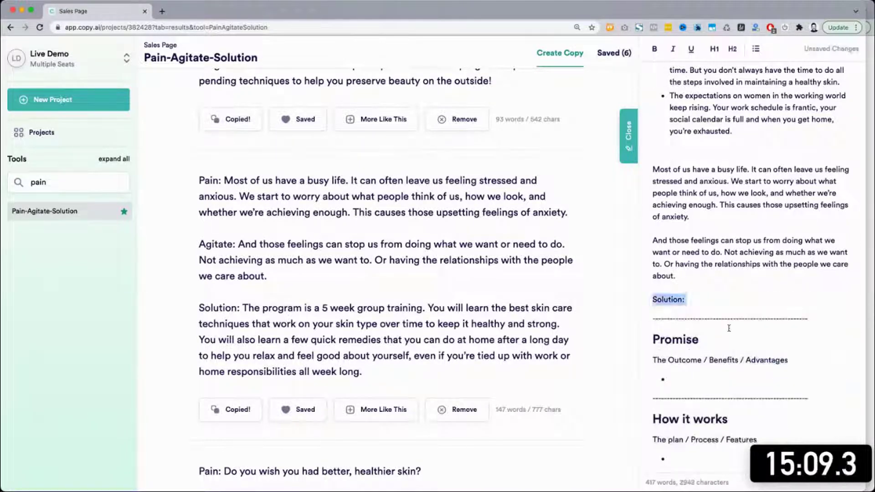
pyautogui.press('BackSpace')
pyautogui.press('BackSpace')
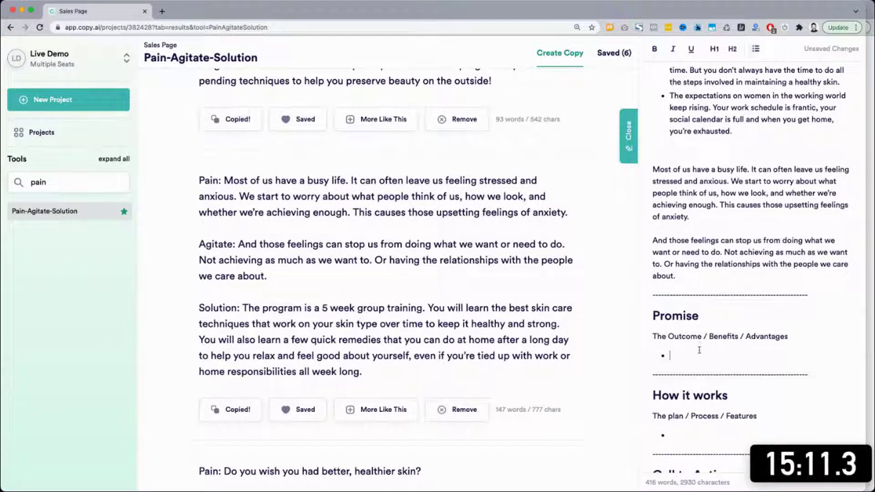
pyautogui.press('BackSpace')
pyautogui.write('Output')
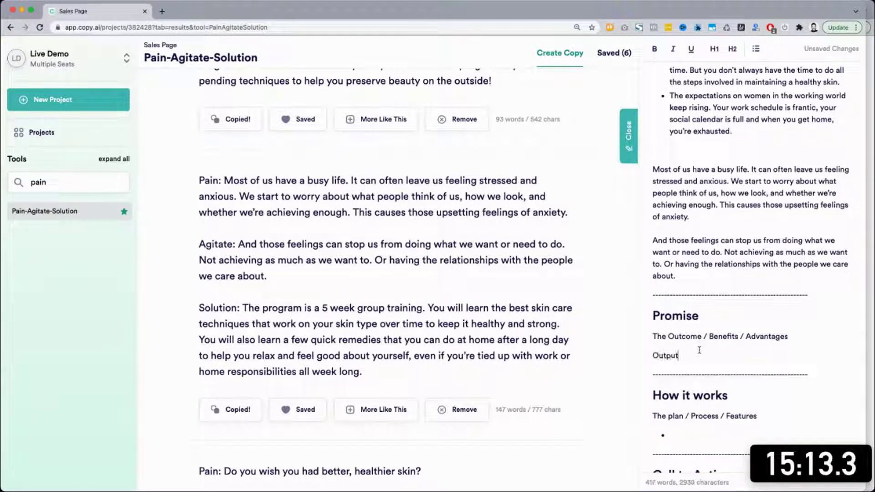
pyautogui.write(':')
pyautogui.press('Return')
pyautogui.press('Return')
pyautogui.press('BackSpace')
pyautogui.press('super+v')
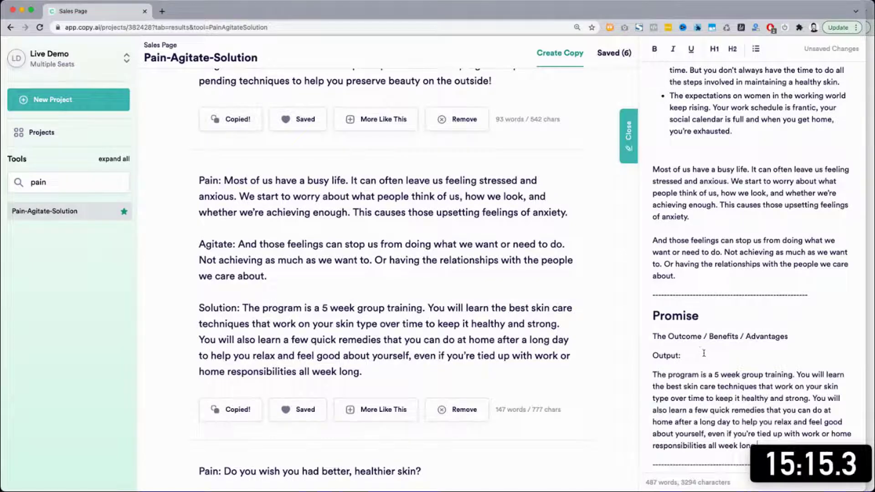
pyautogui.scroll(-2, 712, 368)
# Reword the paragraph's opening to 'In this 5 week group program, you will learn'.
pyautogui.doubleClick(657, 314)
pyautogui.press('BackSpace')
pyautogui.write('In this')
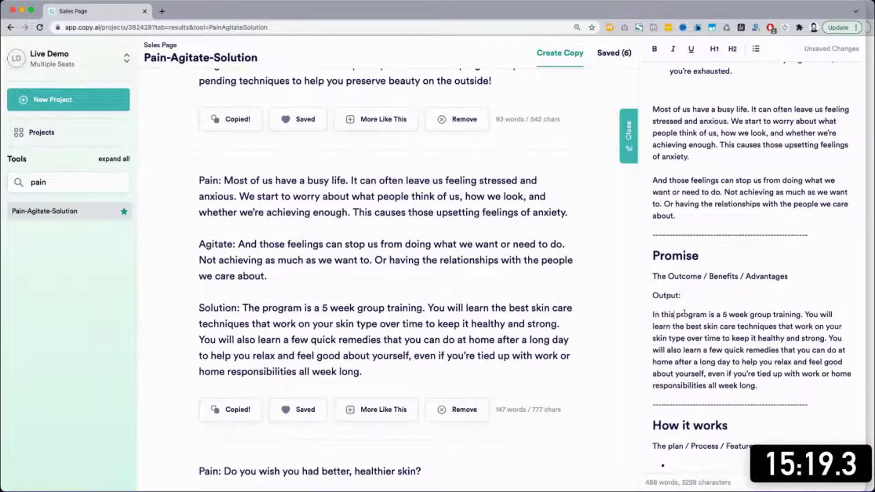
pyautogui.keyDown('shift'); pyautogui.click(720, 314); pyautogui.keyUp('shift')
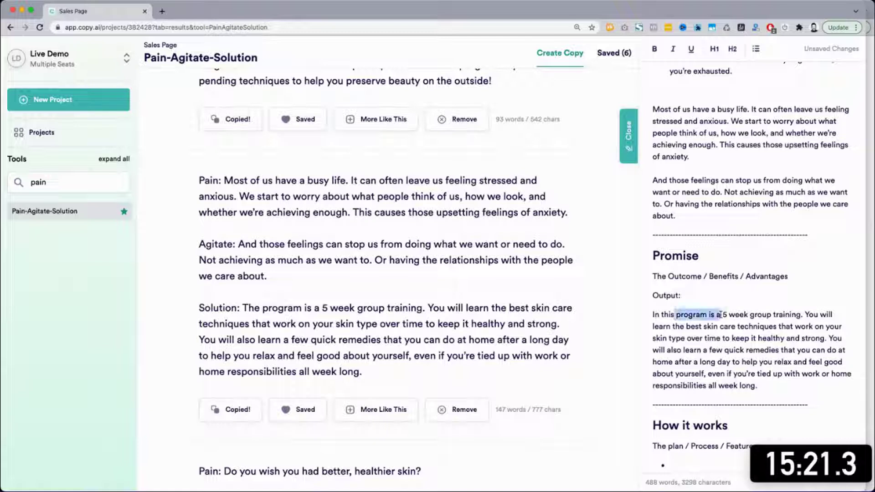
pyautogui.press('BackSpace')
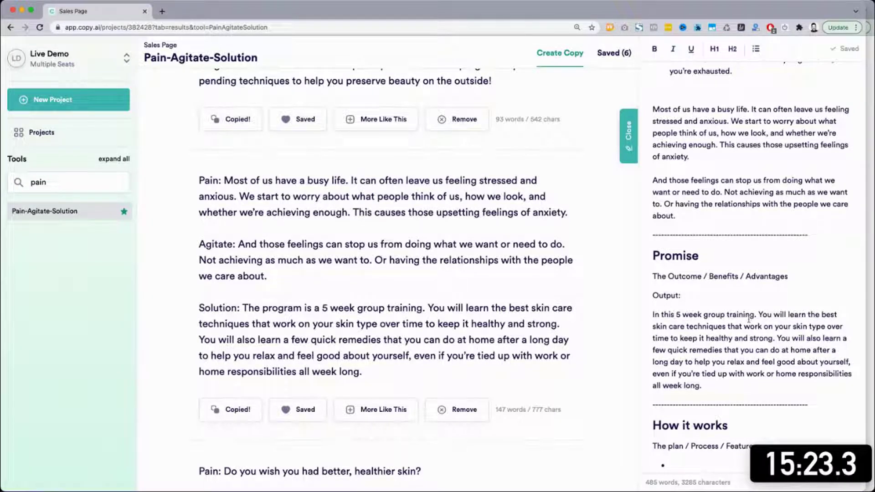
pyautogui.doubleClick(746, 314)
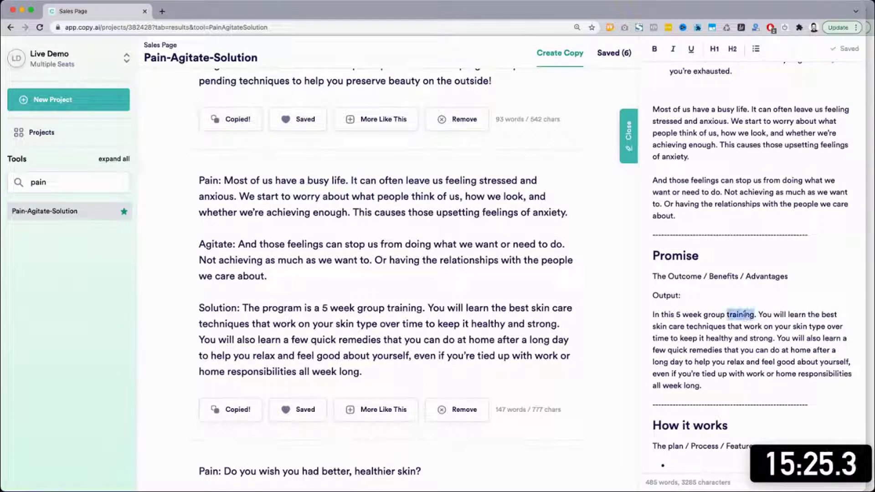
pyautogui.write('program,')
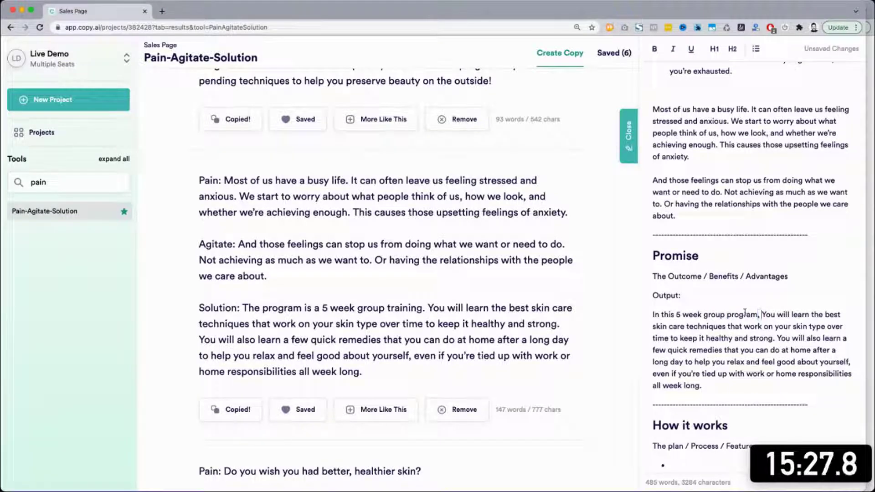
pyautogui.hotkey('shift', 'Right')
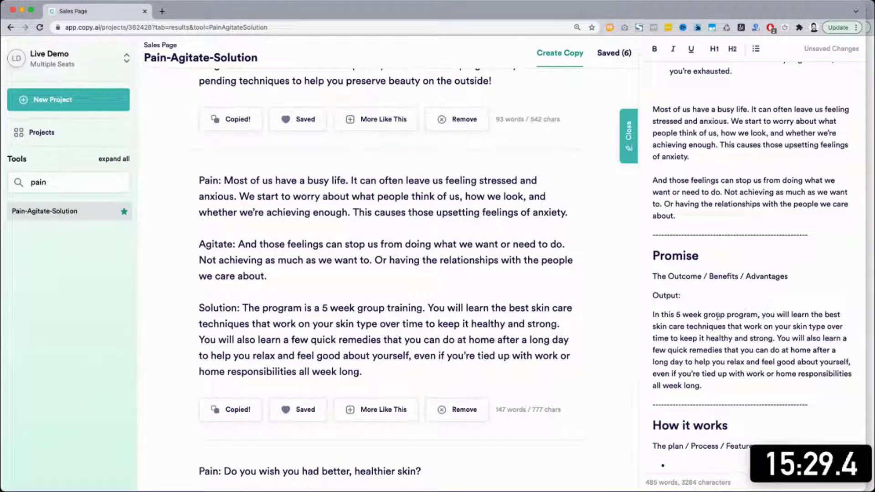
# Copy the third result's 'Do you wish you had better, healthier skin?' and append it as the final Problem bullet.
pyautogui.scroll(-1, 780, 349)
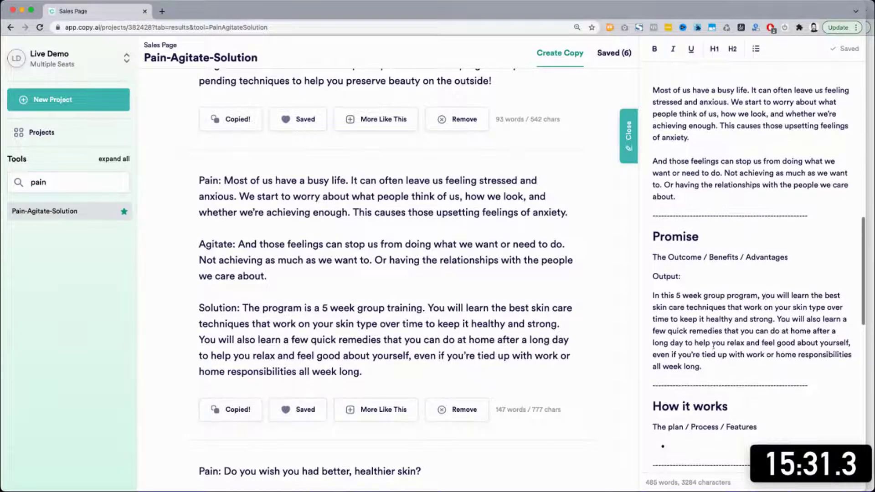
pyautogui.scroll(-1, 690, 335)
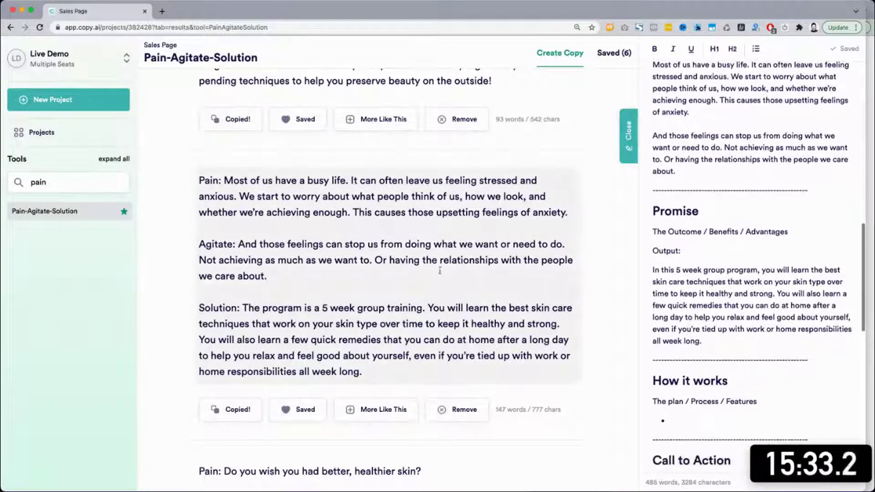
pyautogui.scroll(-2, 406, 268)
pyautogui.scroll(-5, 405, 267)
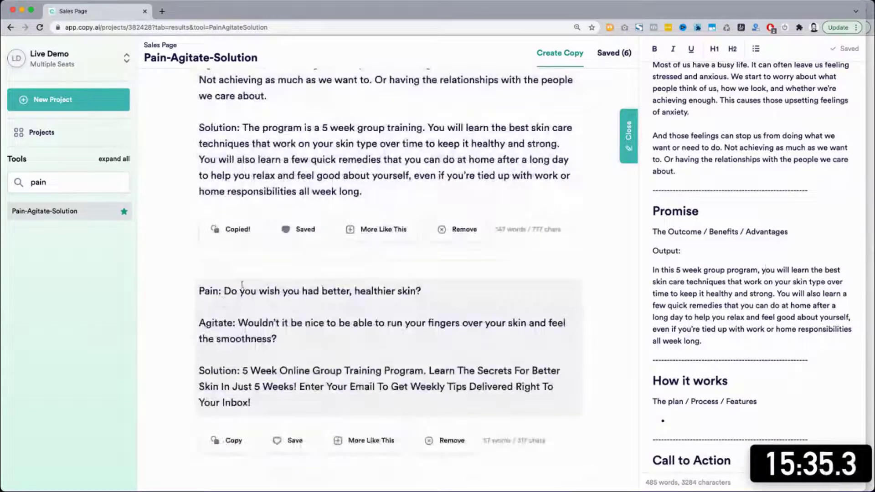
pyautogui.click(229, 290)
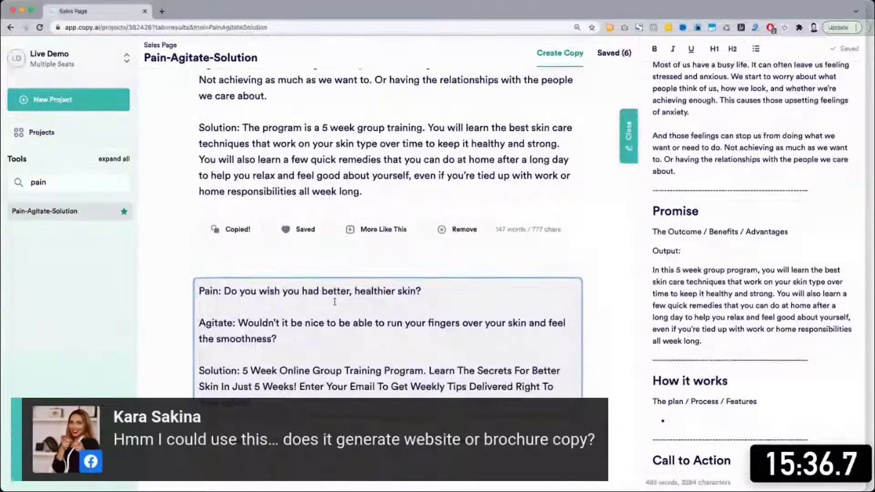
pyautogui.keyDown('shift'); pyautogui.click(420, 291); pyautogui.keyUp('shift')
pyautogui.hotkey('ctrl', 'c')
pyautogui.scroll(1, 710, 317)
pyautogui.scroll(5, 710, 316)
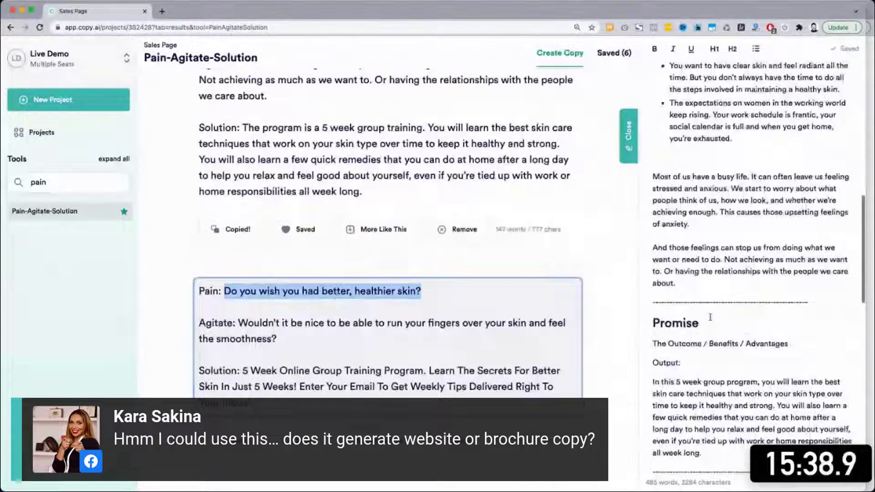
pyautogui.click(743, 241)
pyautogui.press('Return')
pyautogui.hotkey('ctrl', 'v')
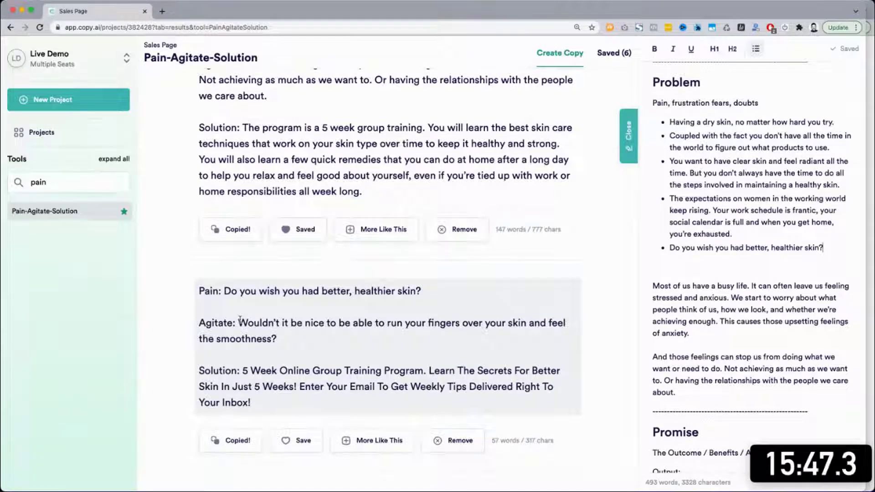
pyautogui.scroll(-3, 240, 319)
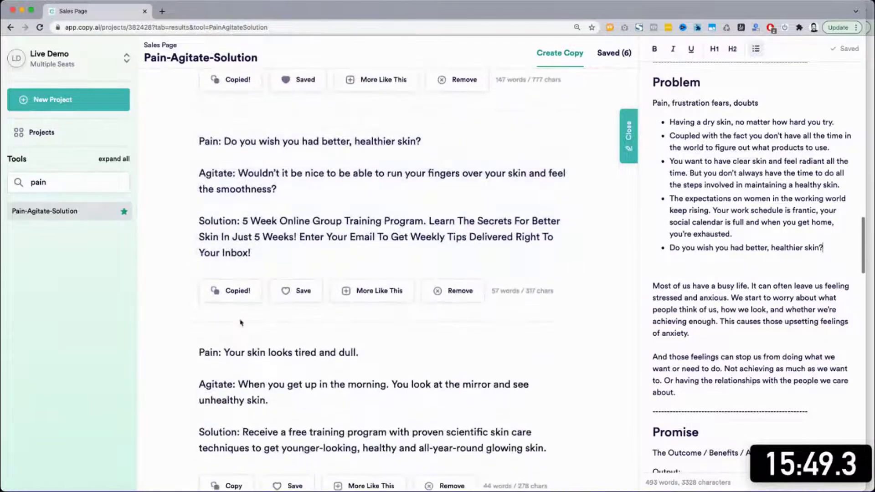
# Clear the 'pain' search, expand Website Copy, and open the Subheader tool with the same description.
pyautogui.click(45, 180)
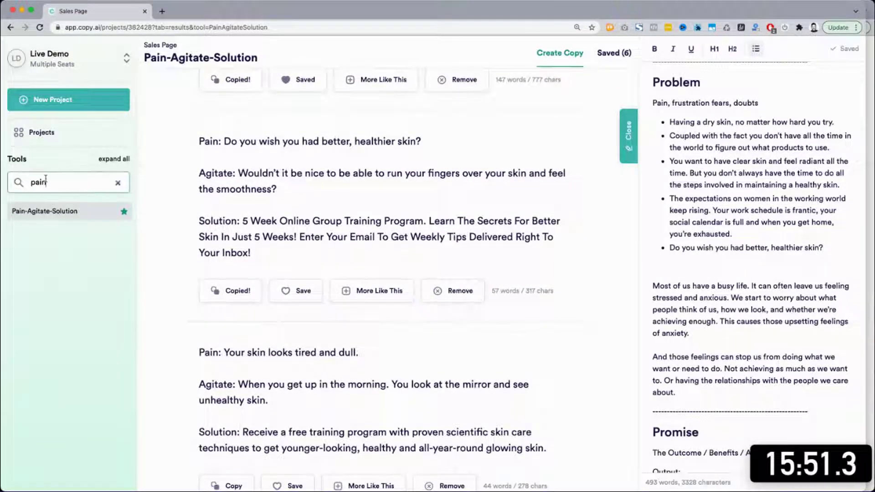
pyautogui.click(117, 183)
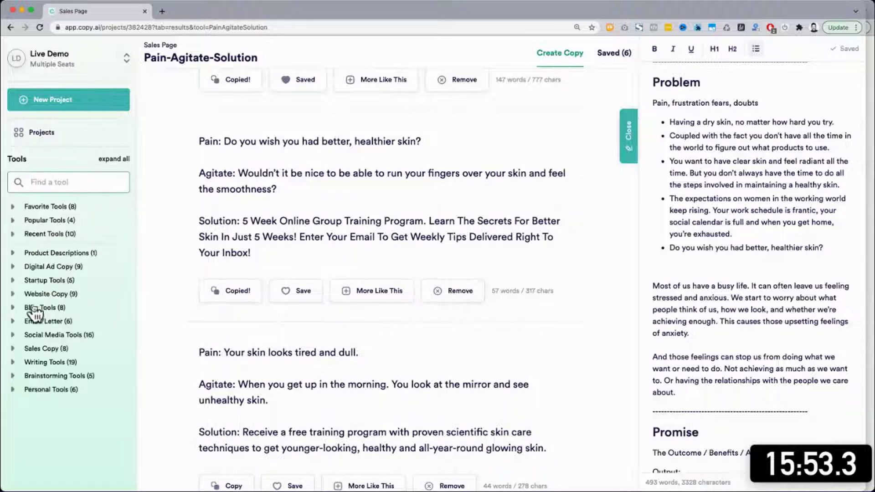
pyautogui.click(43, 296)
pyautogui.scroll(-2, 69, 324)
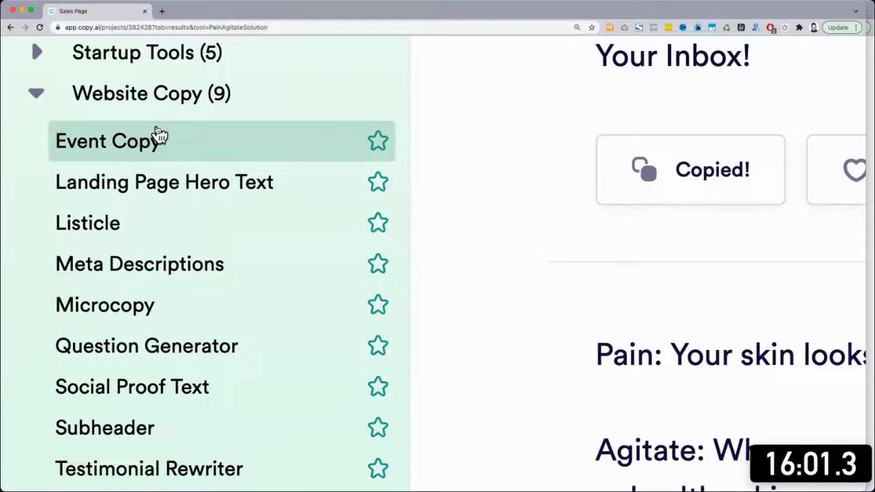
pyautogui.click(154, 195)
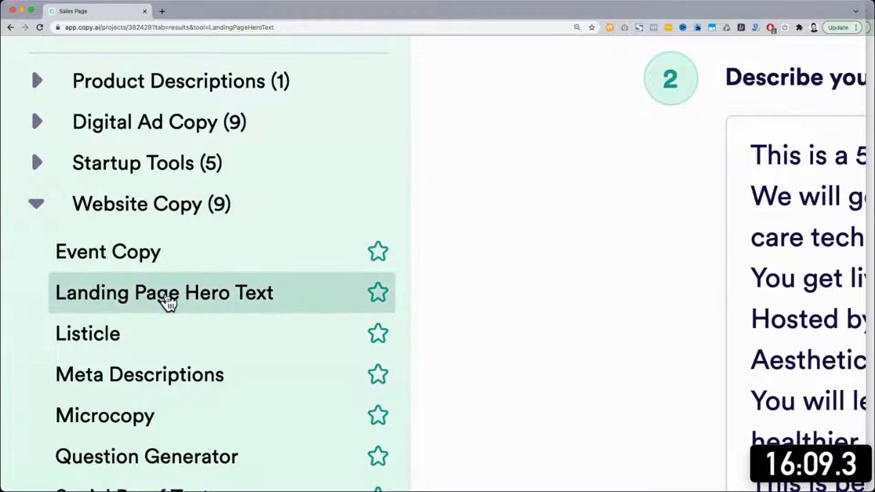
pyautogui.scroll(-5, 168, 303)
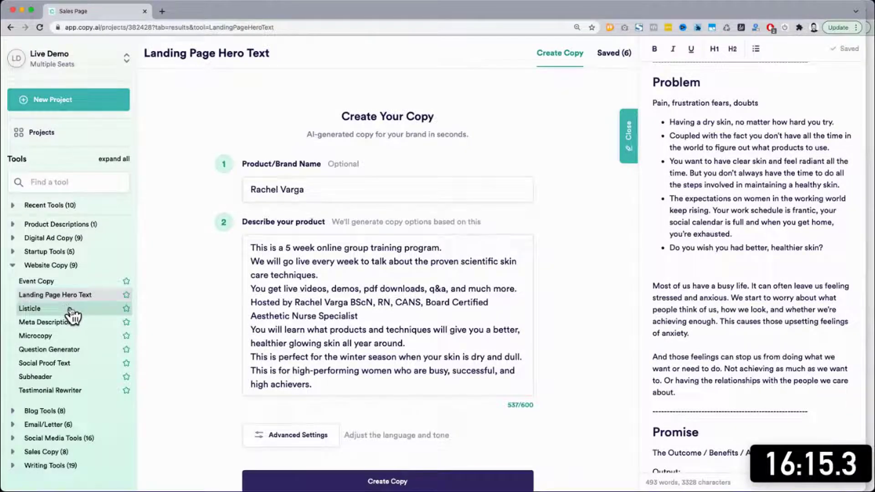
pyautogui.click(58, 377)
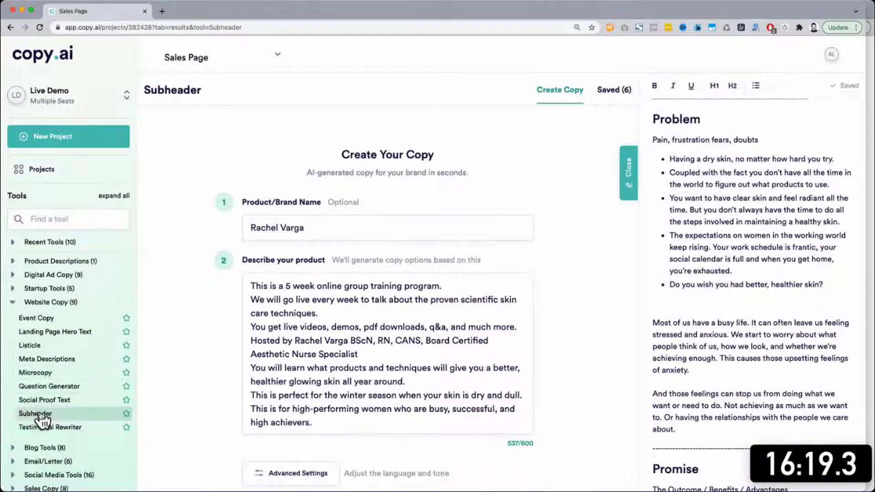
pyautogui.scroll(-3, 273, 392)
# Generate subheaders and copy the one about a decade in the beauty industry.
pyautogui.click(358, 408)
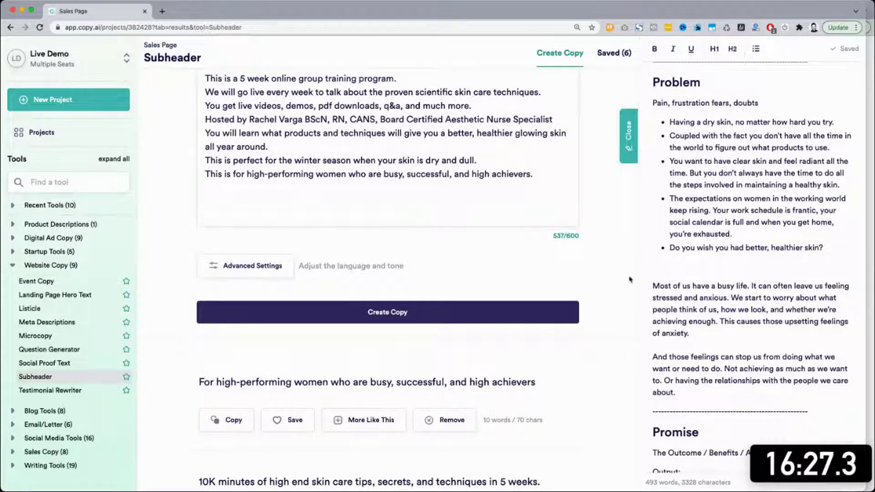
pyautogui.scroll(-3, 630, 279)
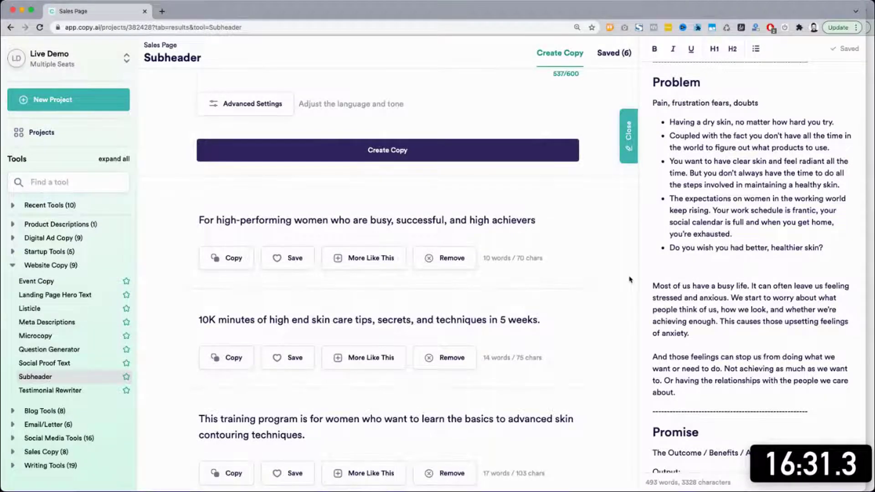
pyautogui.scroll(10, 630, 280)
pyautogui.scroll(-7, 194, 248)
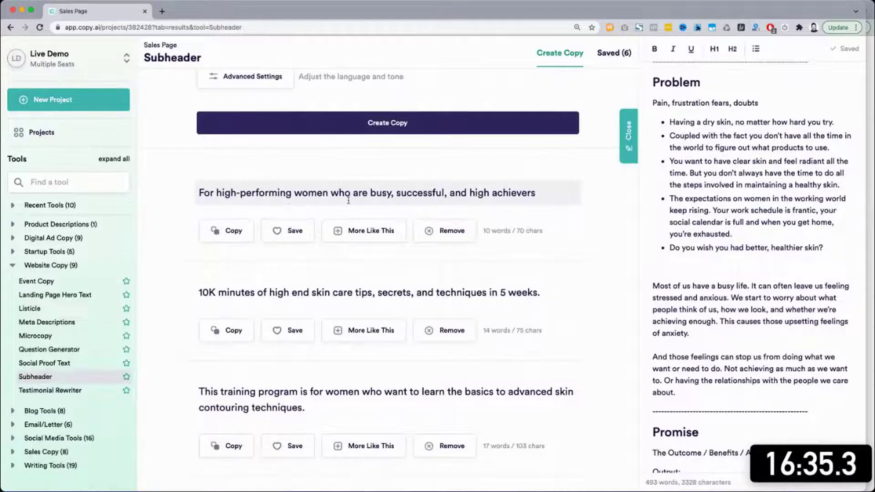
pyautogui.scroll(-4, 348, 201)
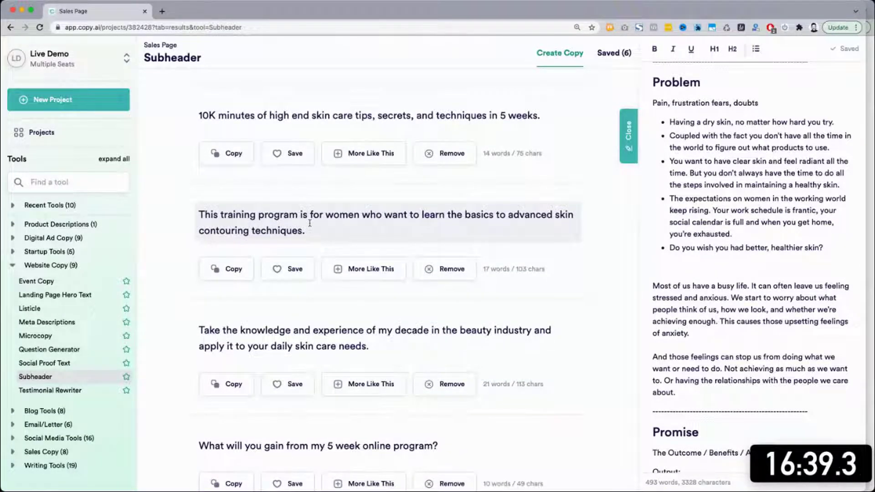
pyautogui.scroll(-2, 241, 241)
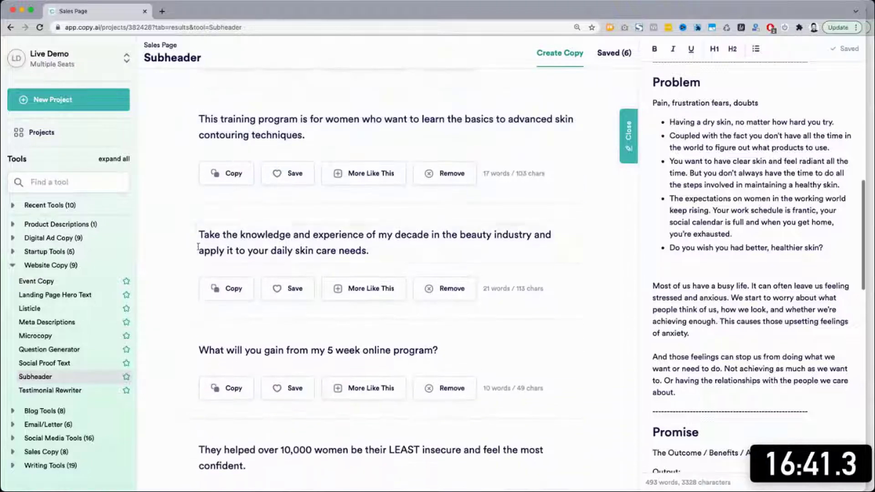
pyautogui.tripleClick(284, 243)
pyautogui.press('super+c')
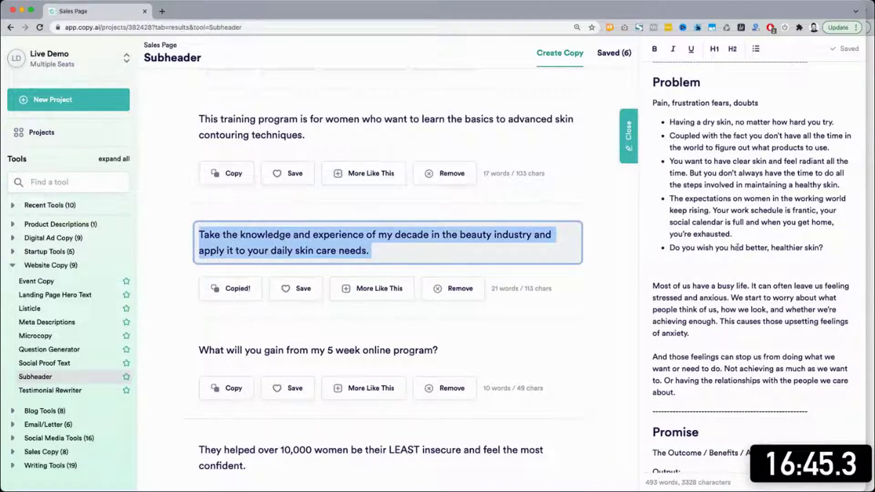
# Paste that subheader as a new paragraph below 'Get your best skin ever this winter'.
pyautogui.scroll(6, 711, 260)
pyautogui.scroll(-1, 741, 273)
pyautogui.scroll(4, 752, 269)
pyautogui.scroll(-5, 775, 259)
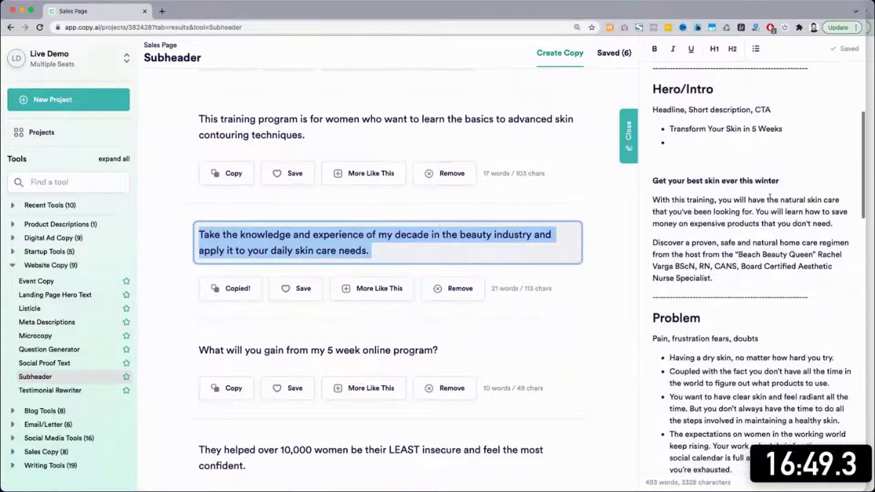
pyautogui.click(787, 182)
pyautogui.press('Return')
pyautogui.press('super+v')
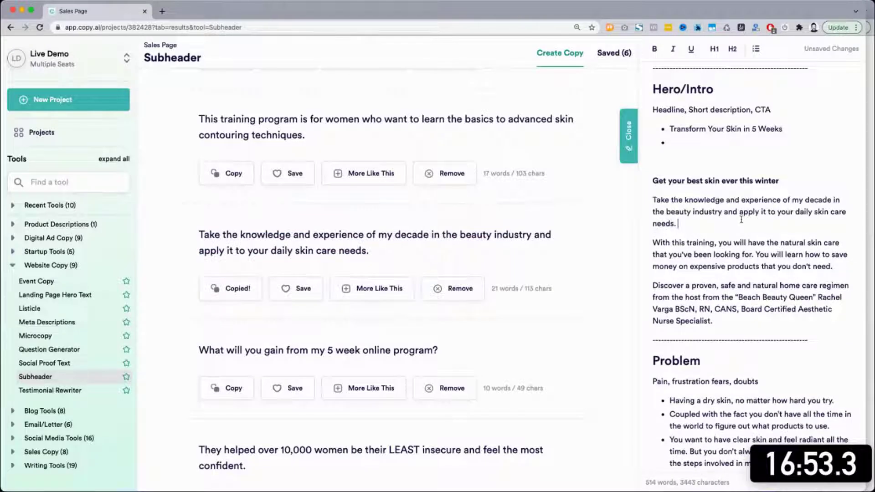
# Save the beauty-industry subheader and generate more subheader suggestions.
pyautogui.click(294, 289)
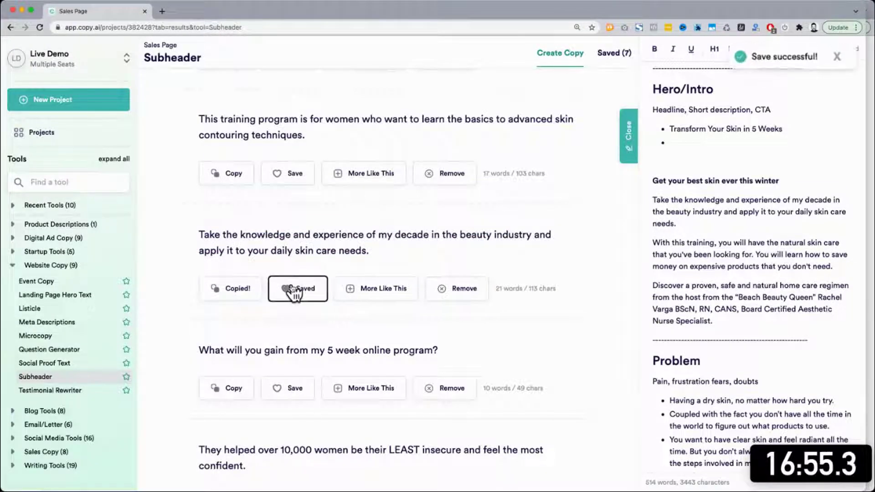
pyautogui.scroll(-1, 293, 292)
pyautogui.scroll(-4, 293, 293)
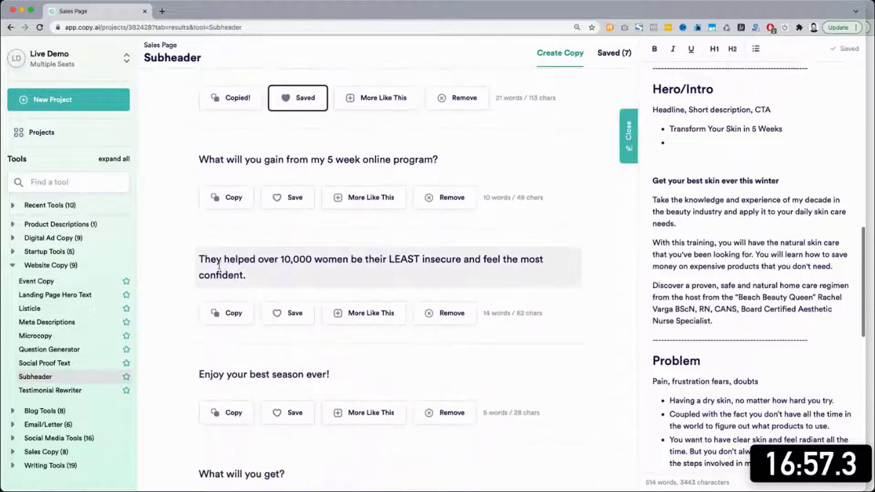
pyautogui.scroll(-4, 262, 266)
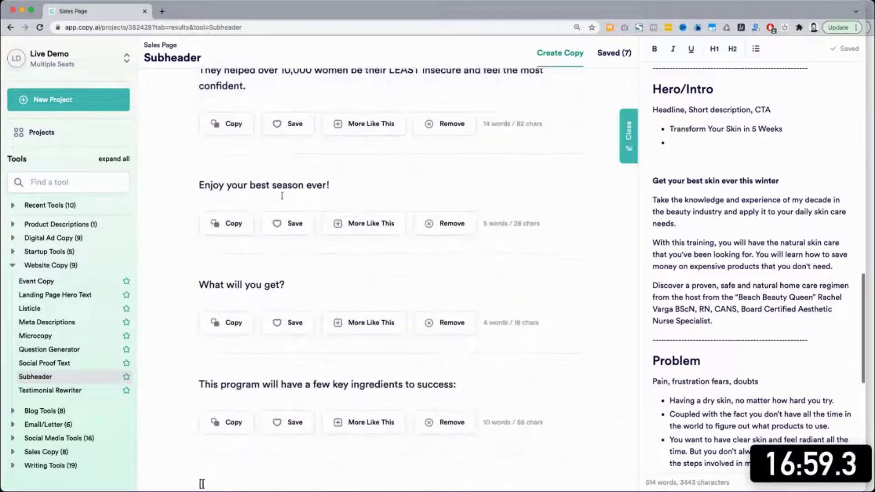
pyautogui.scroll(-7, 365, 264)
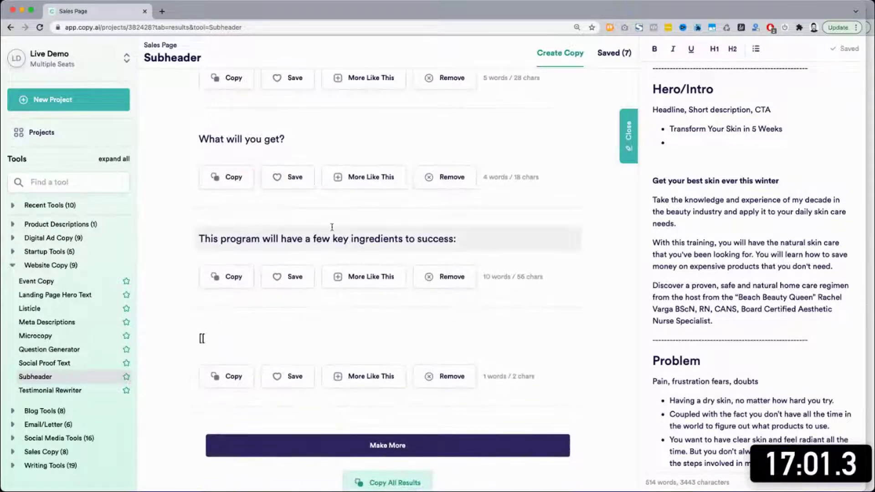
pyautogui.click(362, 283)
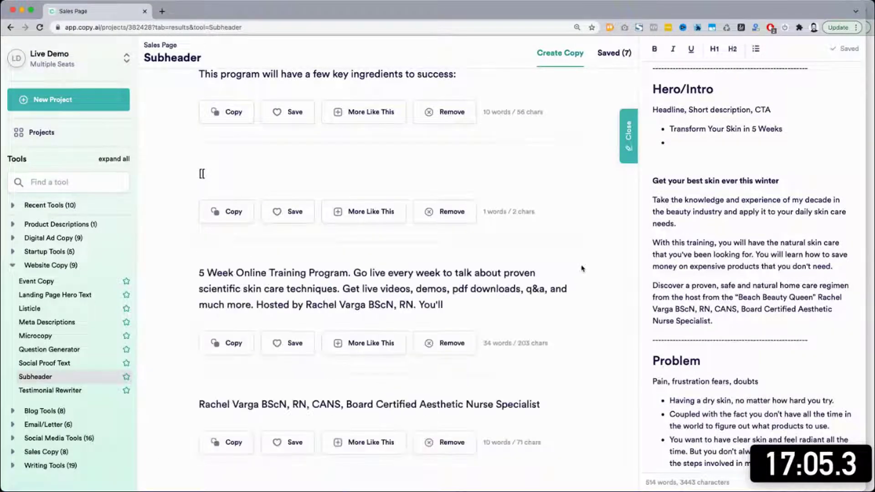
pyautogui.scroll(-2, 581, 268)
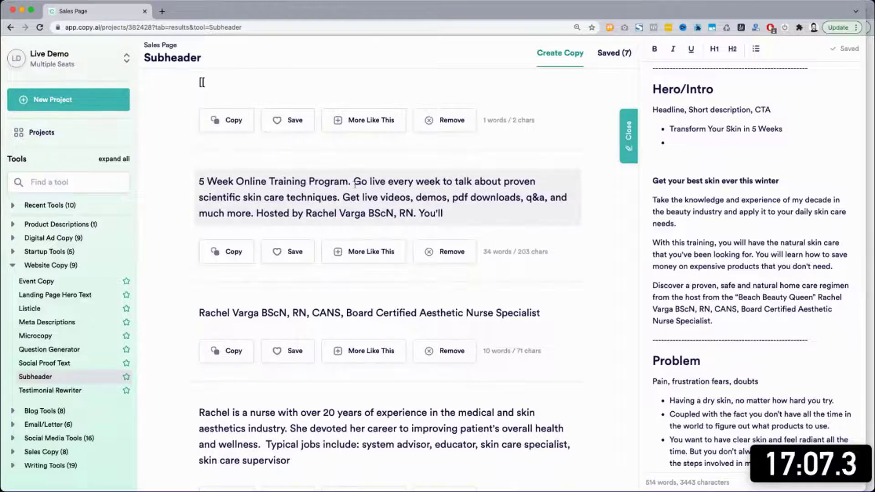
pyautogui.scroll(-3, 317, 232)
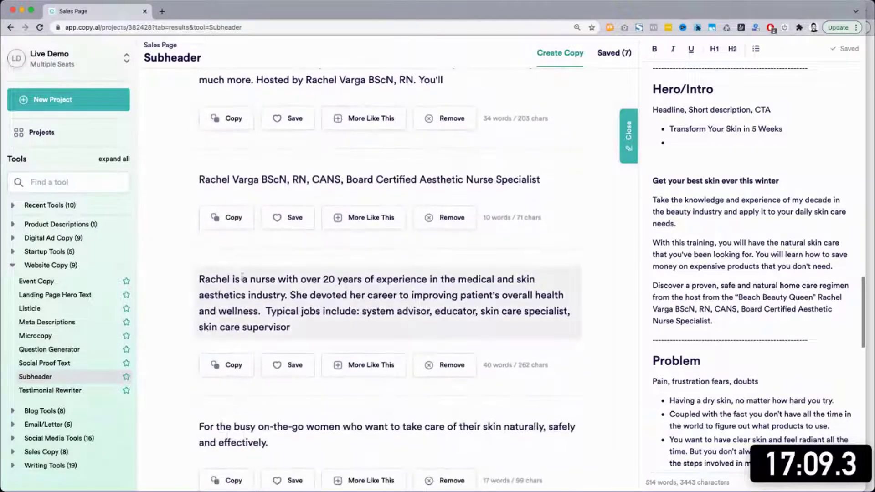
pyautogui.scroll(-3, 317, 321)
# Edit the busy on-the-go women subheader, changing 'want' to 'wants' and 'their' to 'her', and copy it.
pyautogui.click(268, 283)
pyautogui.tripleClick(267, 283)
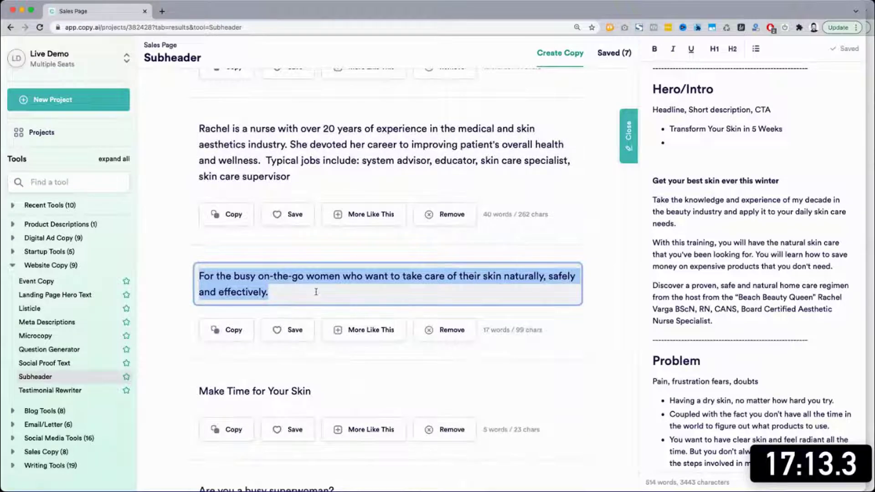
pyautogui.click(386, 275)
pyautogui.write('s')
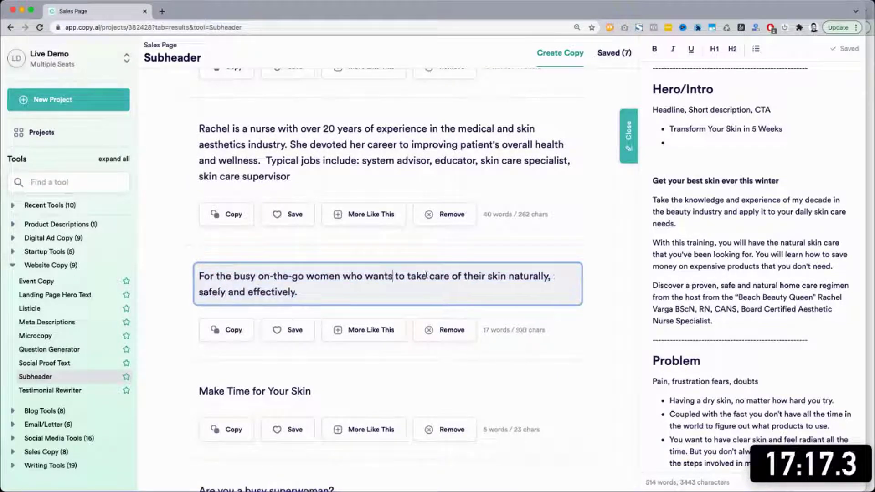
pyautogui.doubleClick(472, 276)
pyautogui.write('her')
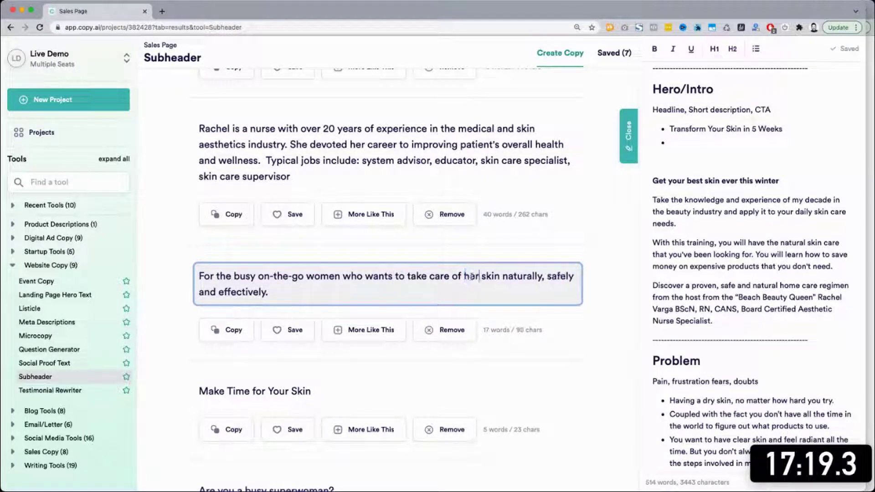
pyautogui.hotkey('ctrl', 'a')
pyautogui.hotkey('ctrl', 'c')
# Paste the edited subheader into the How it works bullet and review the notes outline.
pyautogui.click(712, 266)
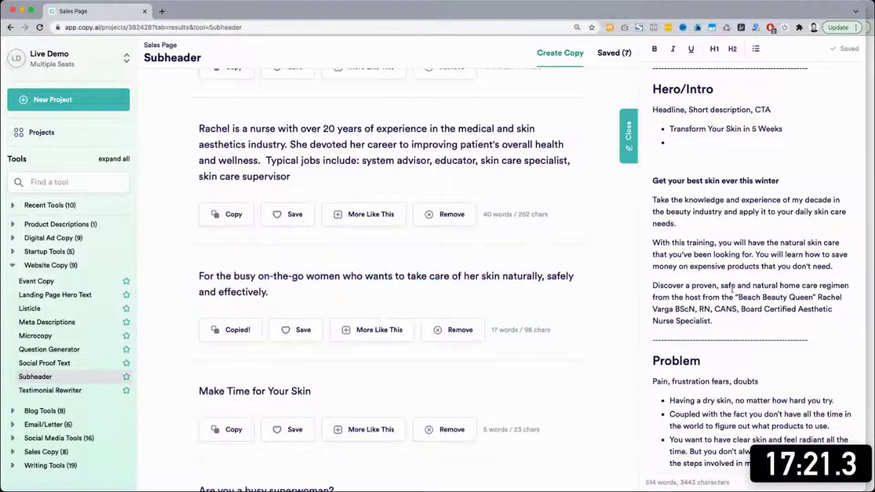
pyautogui.scroll(-10, 724, 269)
pyautogui.scroll(-3, 732, 289)
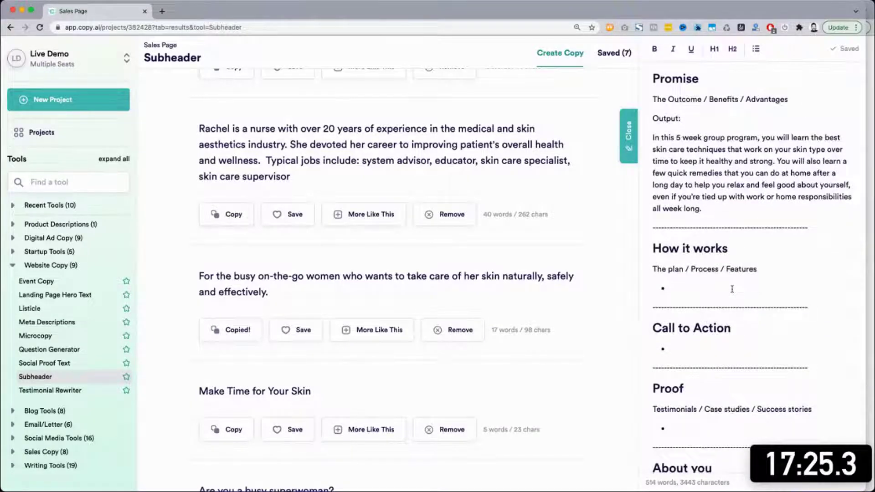
pyautogui.press('super+v')
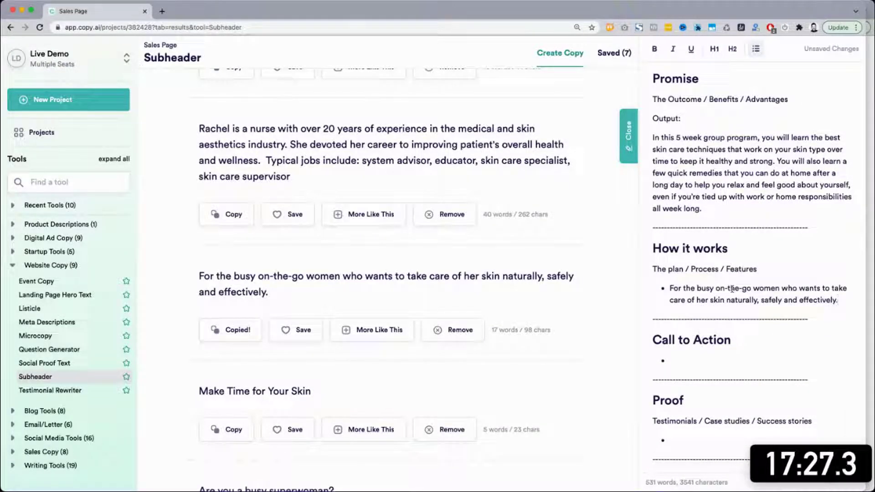
pyautogui.scroll(5, 732, 289)
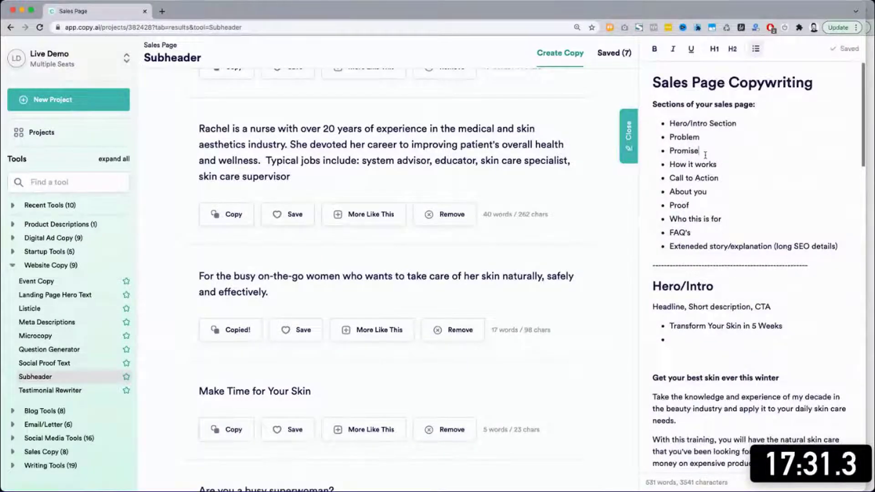
pyautogui.moveTo(654, 77); pyautogui.dragTo(844, 242)
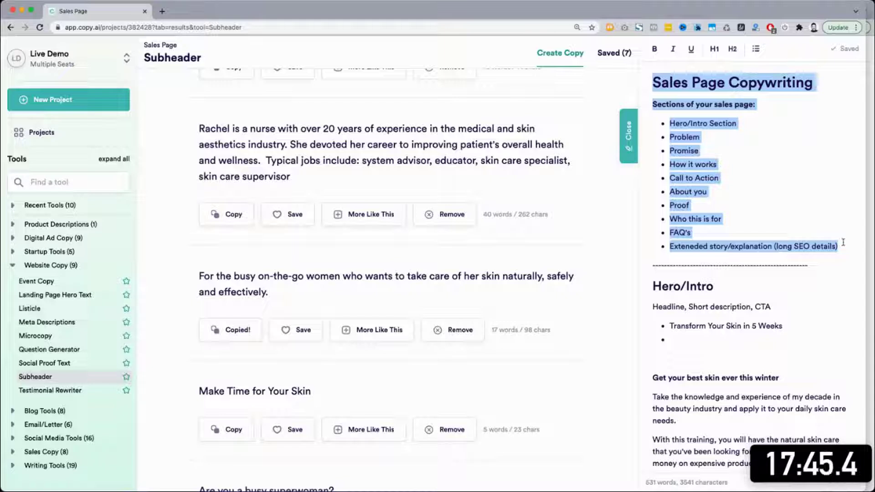
pyautogui.scroll(-4, 843, 242)
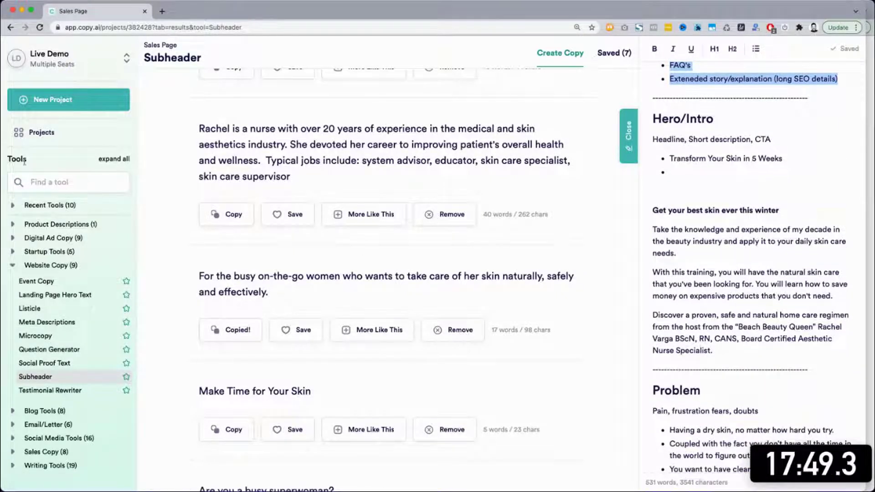
# Find the Feature-Advantage-Benefit tool with 'feat' and generate copy from the product description.
pyautogui.click(71, 181)
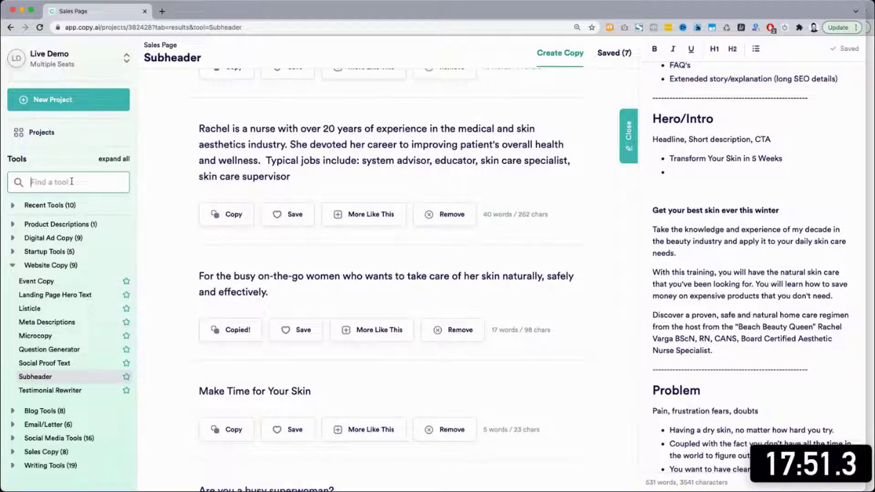
pyautogui.write('feat')
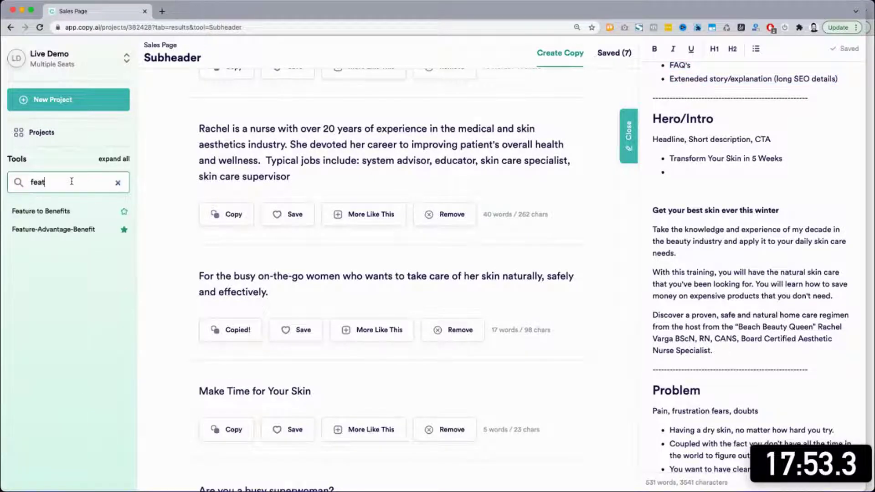
pyautogui.click(56, 229)
pyautogui.scroll(-5, 351, 319)
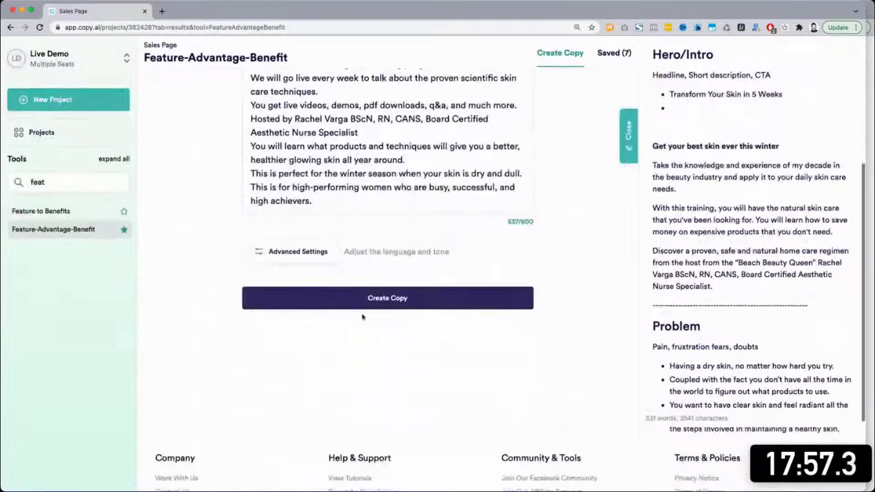
pyautogui.click(410, 299)
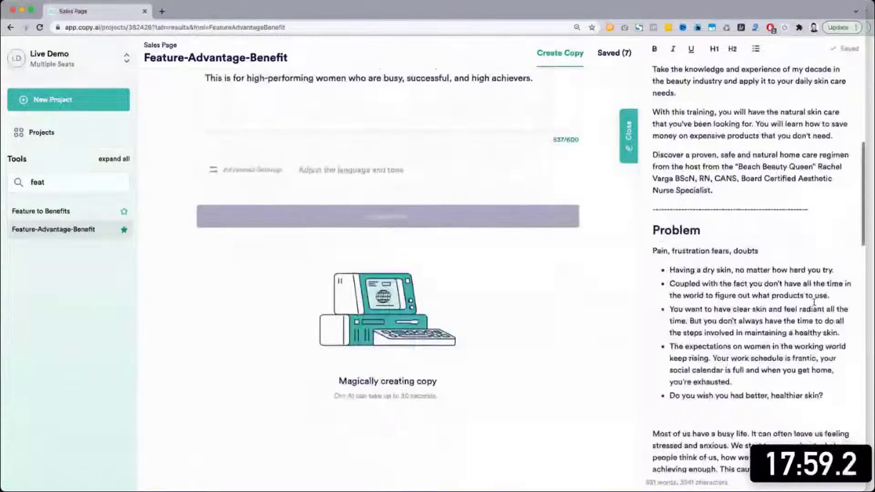
pyautogui.scroll(-7, 814, 302)
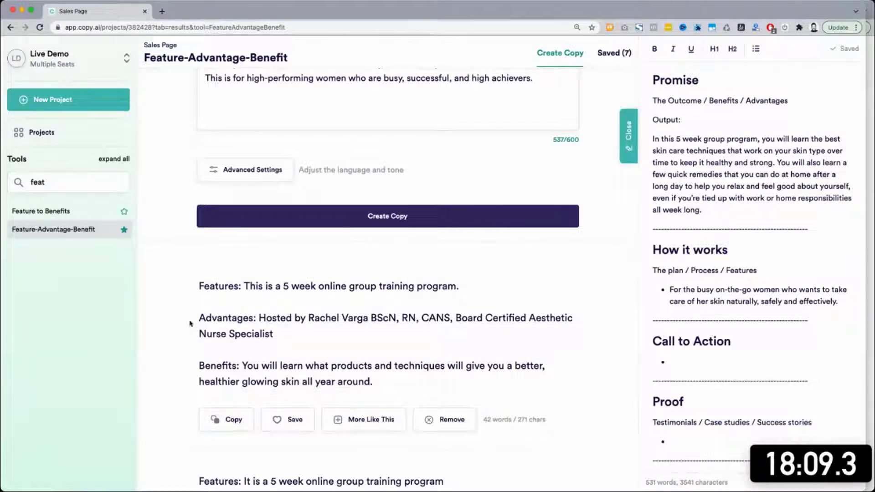
# Paste the first result's glowing-skin benefit as a How it works bullet and save that result.
pyautogui.scroll(-2, 185, 322)
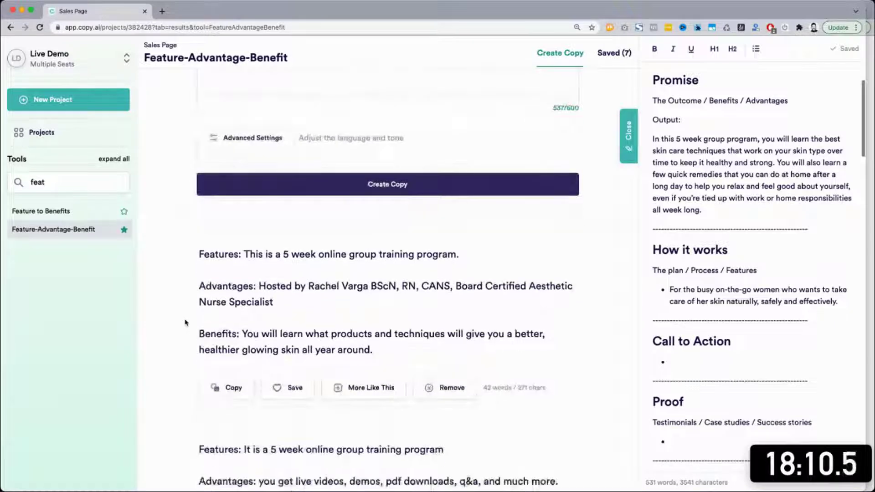
pyautogui.scroll(-1, 185, 322)
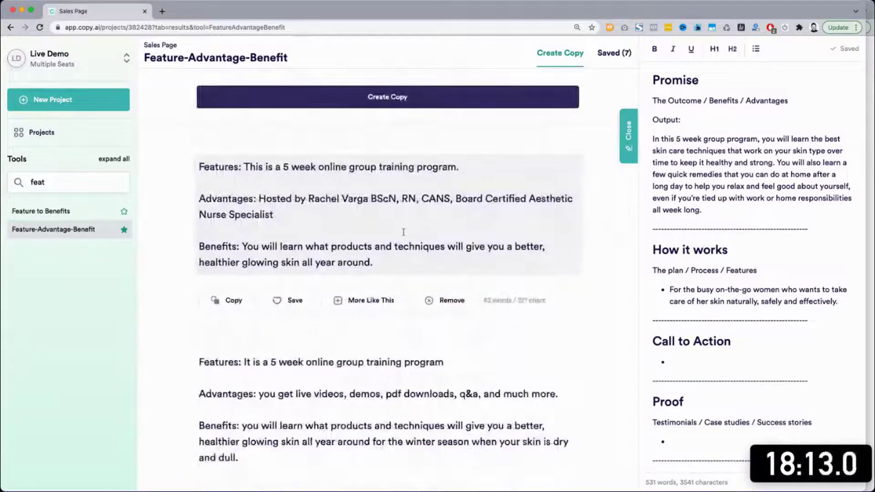
pyautogui.moveTo(243, 249); pyautogui.dragTo(373, 264)
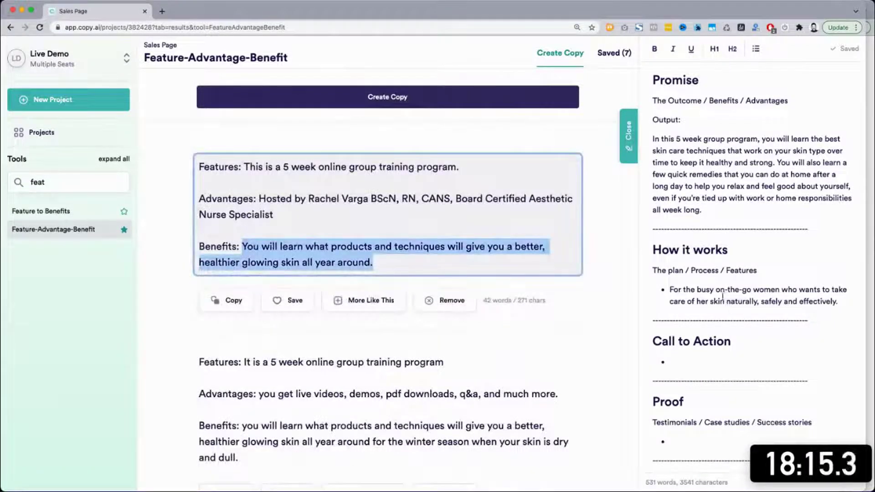
pyautogui.click(226, 300)
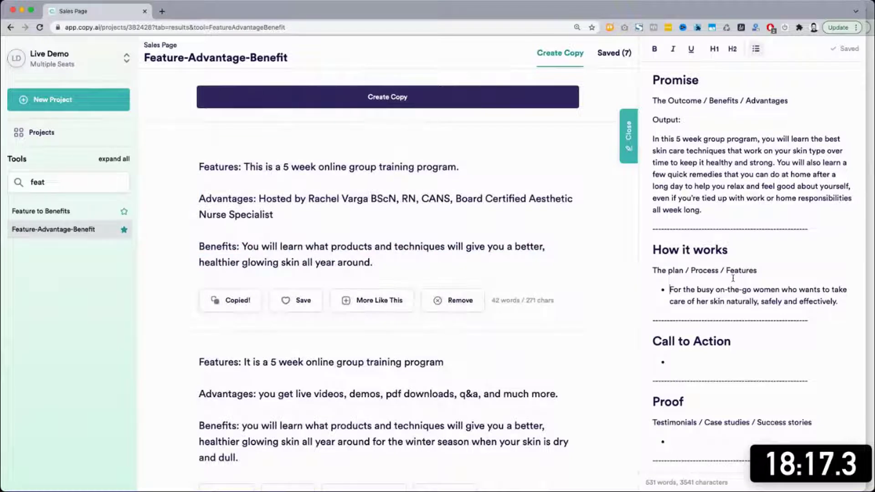
pyautogui.click(760, 271)
pyautogui.press('Return')
pyautogui.click(756, 48)
pyautogui.press('super+v')
pyautogui.click(297, 296)
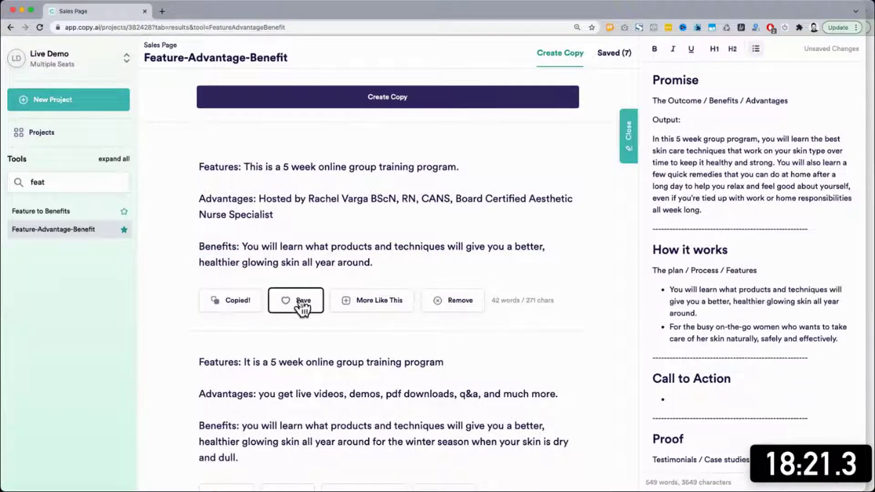
# Move the 'For the busy on-the-go women' bullet from How it works to Who this is for.
pyautogui.tripleClick(845, 343)
pyautogui.press('BackSpace')
pyautogui.press('BackSpace')
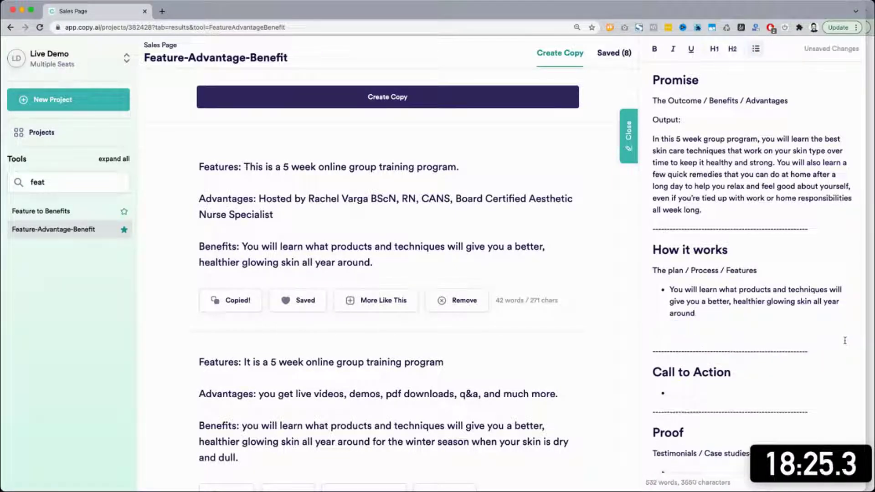
pyautogui.scroll(-9, 845, 340)
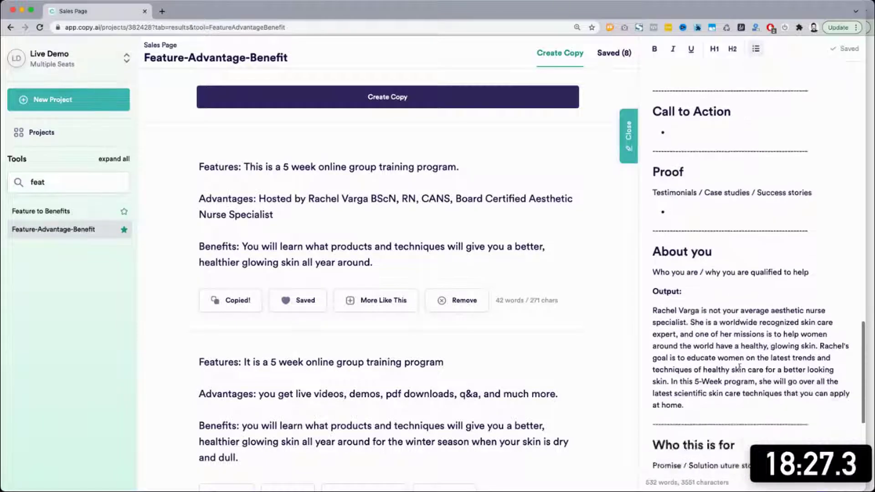
pyautogui.click(703, 327)
pyautogui.press('super+v')
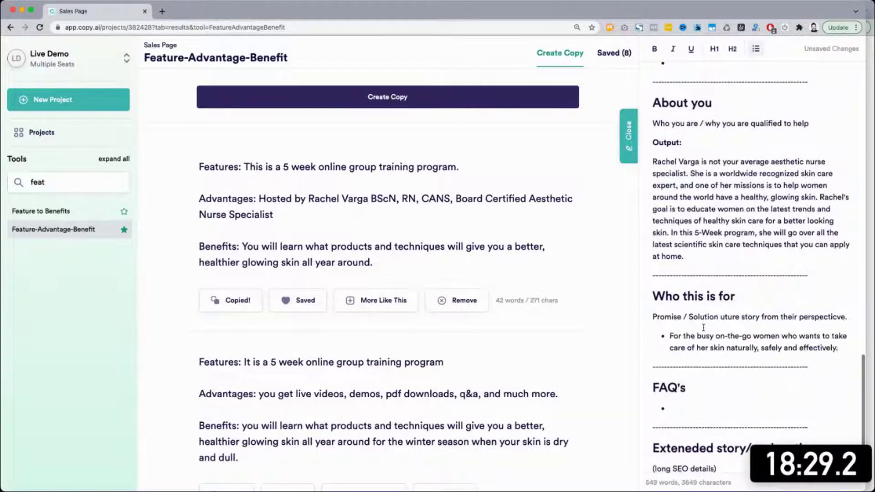
pyautogui.scroll(5, 704, 328)
# Copy the second result's winter-season Benefits text.
pyautogui.scroll(-4, 510, 383)
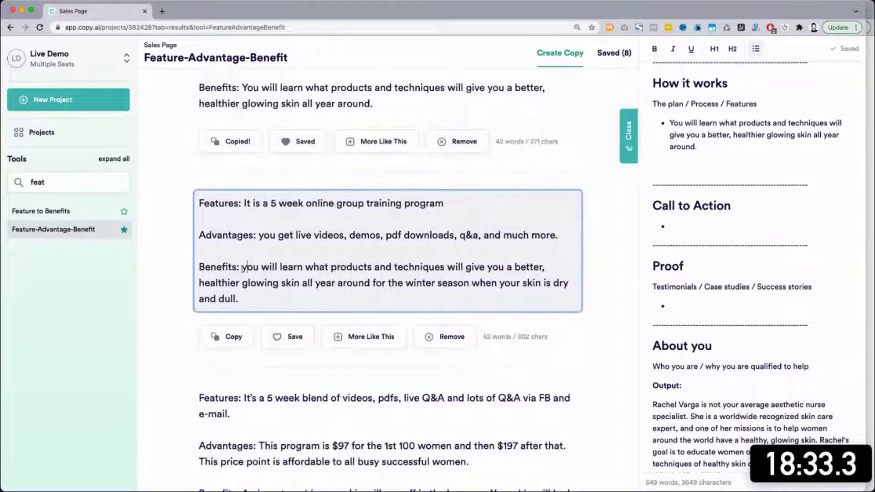
pyautogui.keyDown('shift'); pyautogui.click(251, 300); pyautogui.keyUp('shift')
pyautogui.press('super+c')
pyautogui.scroll(4, 759, 288)
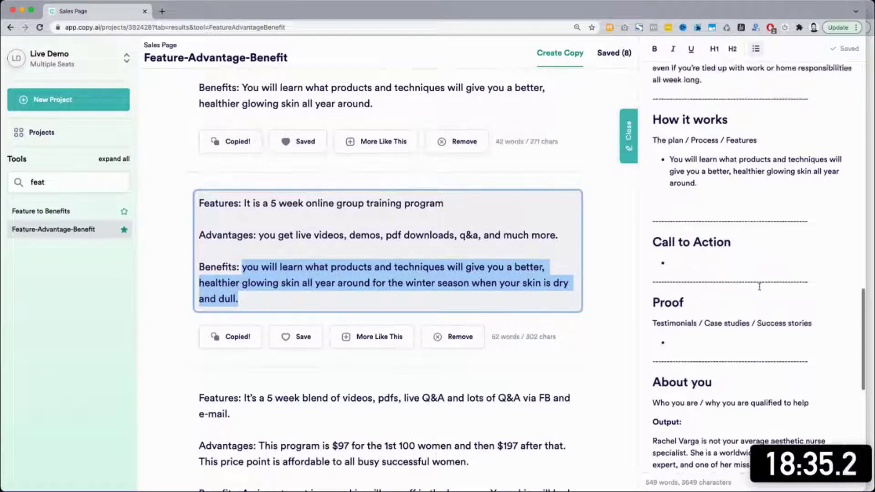
pyautogui.scroll(5, 759, 288)
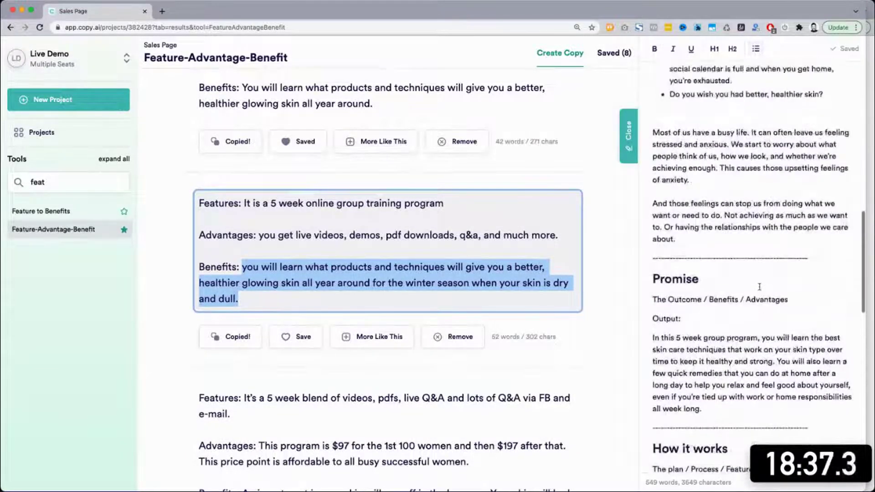
pyautogui.scroll(5, 760, 287)
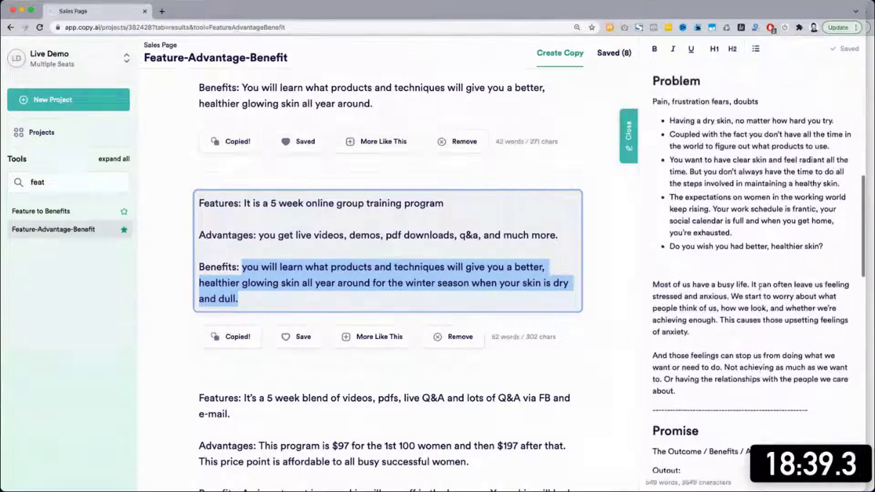
pyautogui.scroll(5, 760, 288)
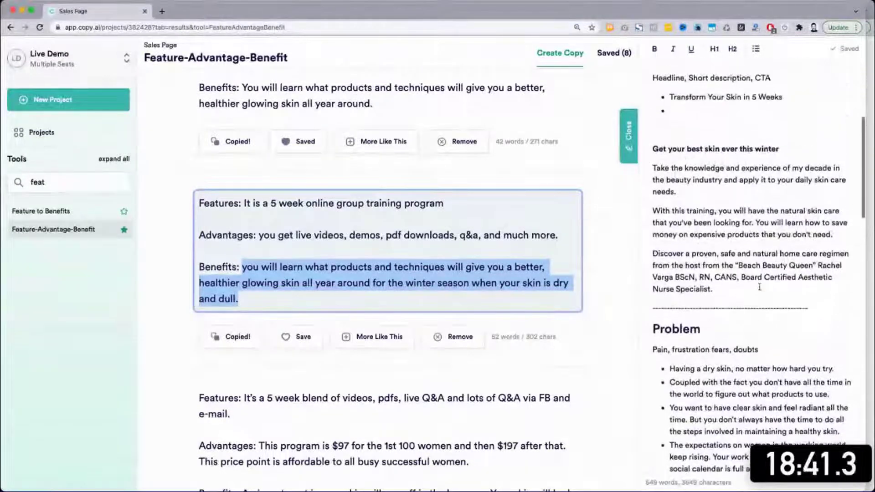
pyautogui.scroll(-10, 759, 288)
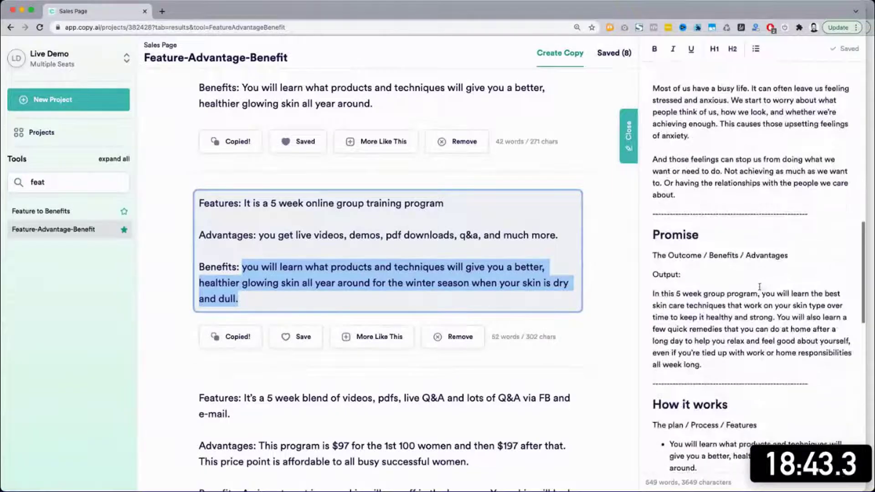
# Paste it as a new bullet after the Promise output, starting with a capital Y.
pyautogui.click(737, 359)
pyautogui.press('Return')
pyautogui.click(756, 49)
pyautogui.press('super+v')
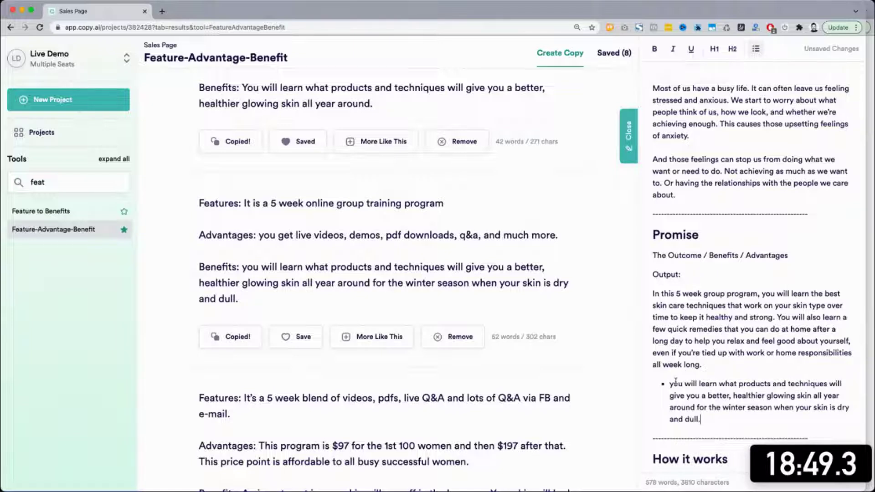
pyautogui.write('Y')
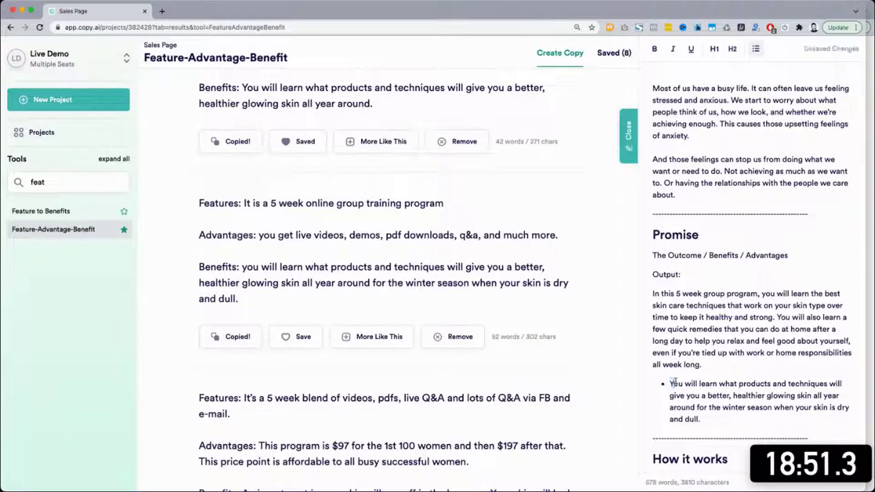
pyautogui.moveTo(145, 57); pyautogui.dragTo(289, 58)
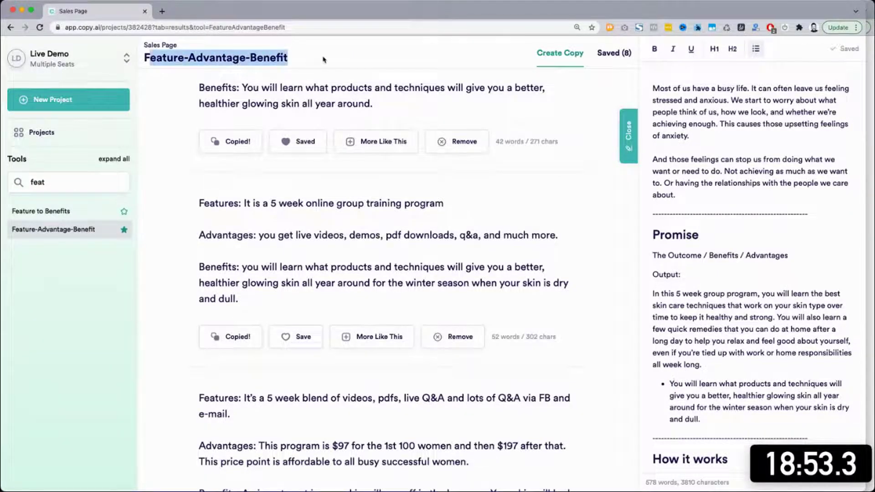
pyautogui.scroll(-5, 299, 295)
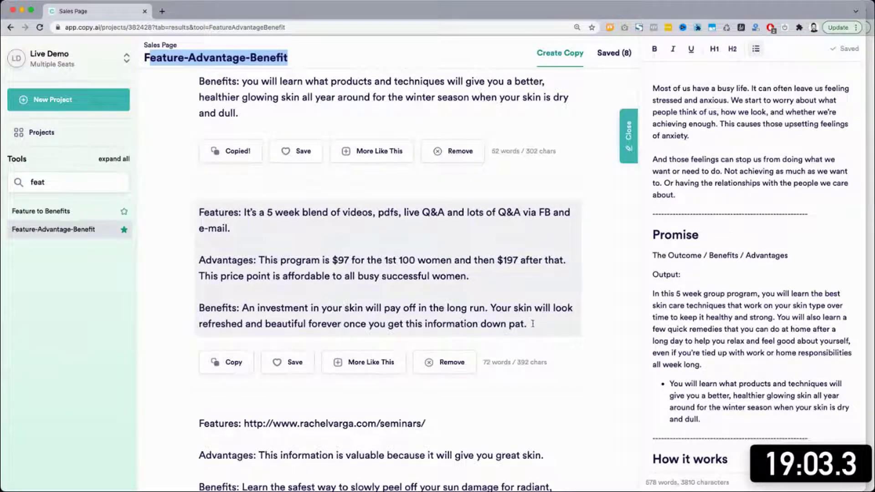
# Add 'An investment in your skin' as a new Promise bullet after the 'and dull.' bullet.
pyautogui.click(501, 326)
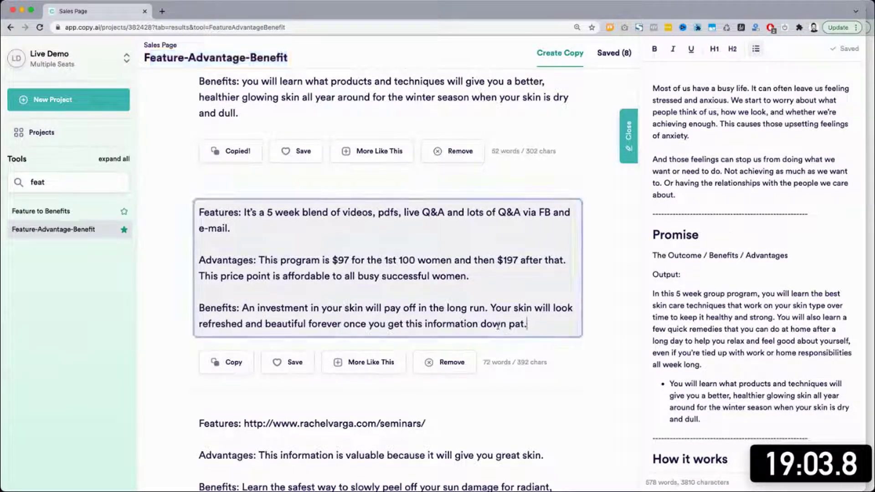
pyautogui.keyDown('shift'); pyautogui.click(242, 308); pyautogui.keyUp('shift')
pyautogui.hotkey('ctrl', 'c')
pyautogui.click(728, 342)
pyautogui.scroll(-2, 726, 353)
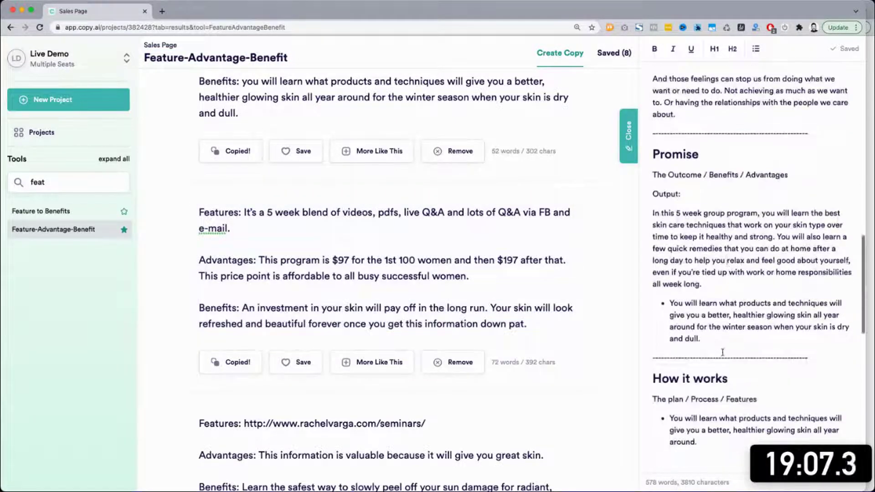
pyautogui.click(711, 337)
pyautogui.press('Return')
pyautogui.press('super+v')
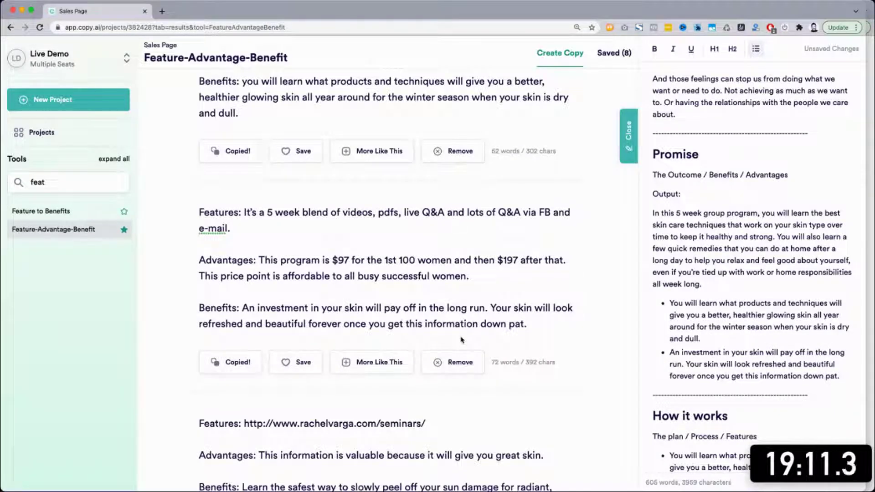
# Add 'Boost your confidence and inner-glow' as a Promise bullet after the 'down pat.' bullet.
pyautogui.scroll(-5, 462, 339)
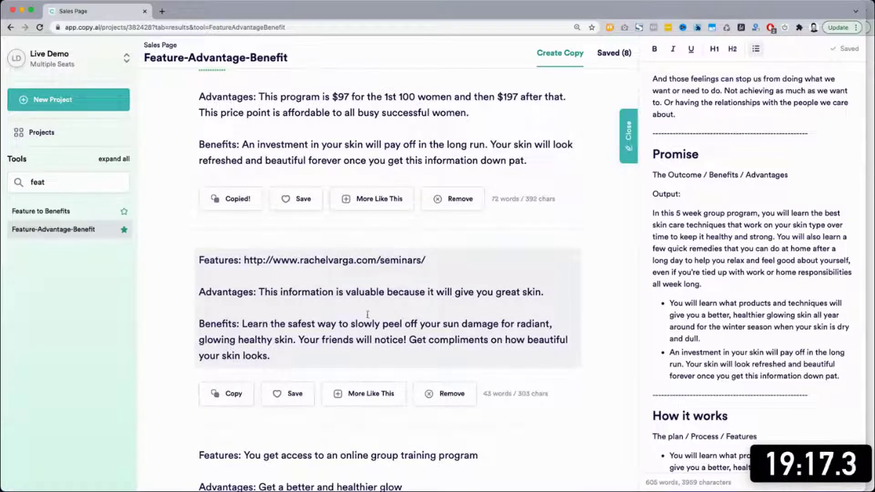
pyautogui.scroll(-6, 367, 318)
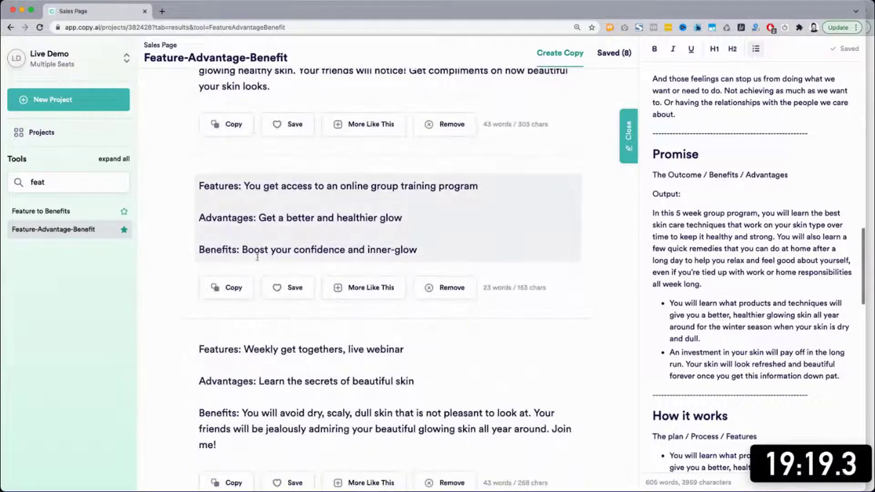
pyautogui.click(243, 250)
pyautogui.hotkey('shift', 'End')
pyautogui.hotkey('ctrl', 'c')
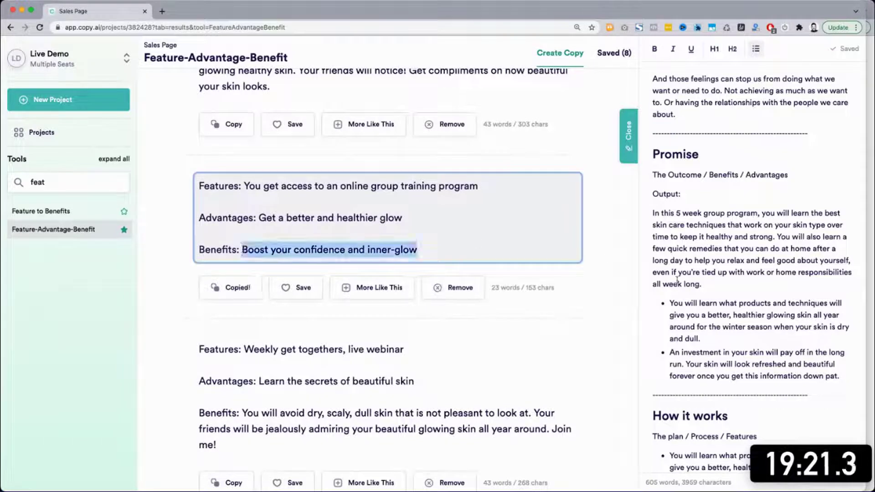
pyautogui.click(844, 376)
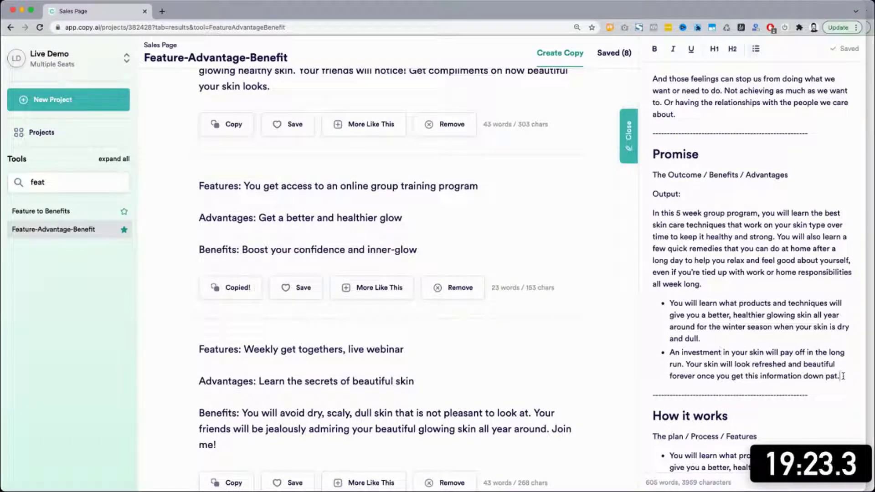
pyautogui.press('Return')
pyautogui.hotkey('ctrl', 'v')
pyautogui.hotkey('ctrl', 'z')
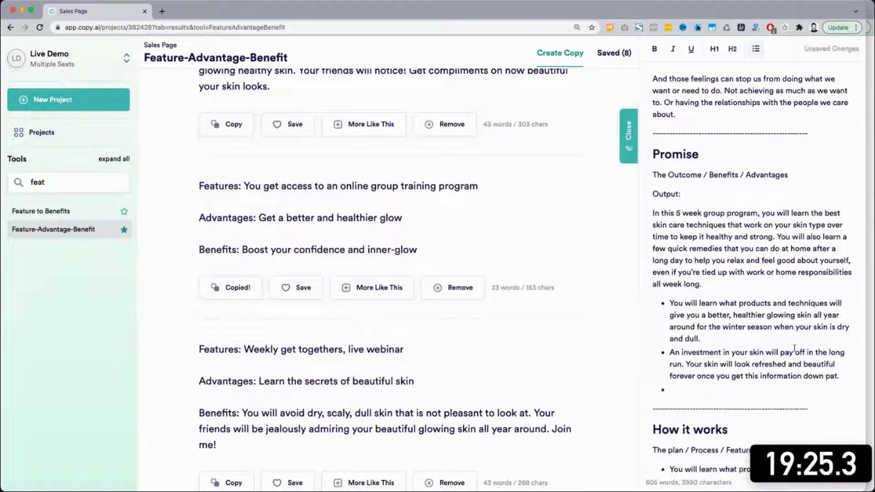
pyautogui.press('Down')
pyautogui.press('Down')
pyautogui.press('super+v')
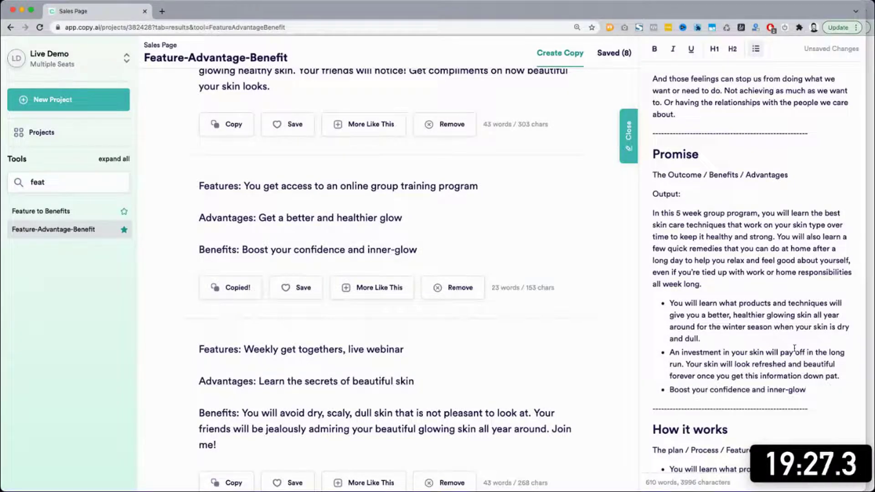
# Paste the 'Your friends will be jealously admiring' sentence as a Promise bullet after the inner-glow bullet.
pyautogui.scroll(-5, 364, 228)
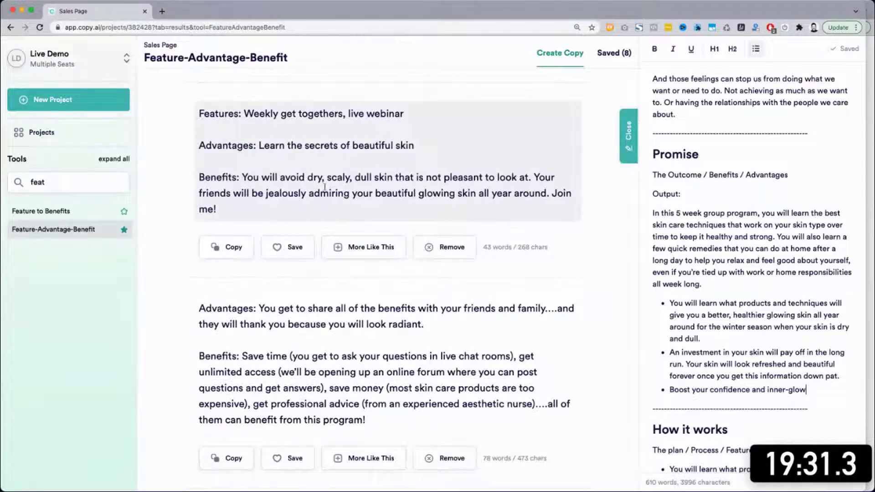
pyautogui.scroll(-1, 379, 237)
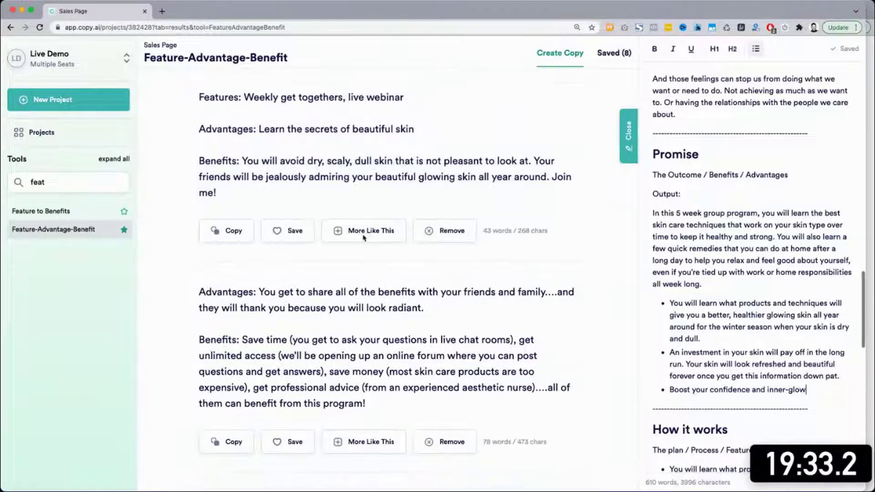
pyautogui.moveTo(534, 156); pyautogui.dragTo(547, 173)
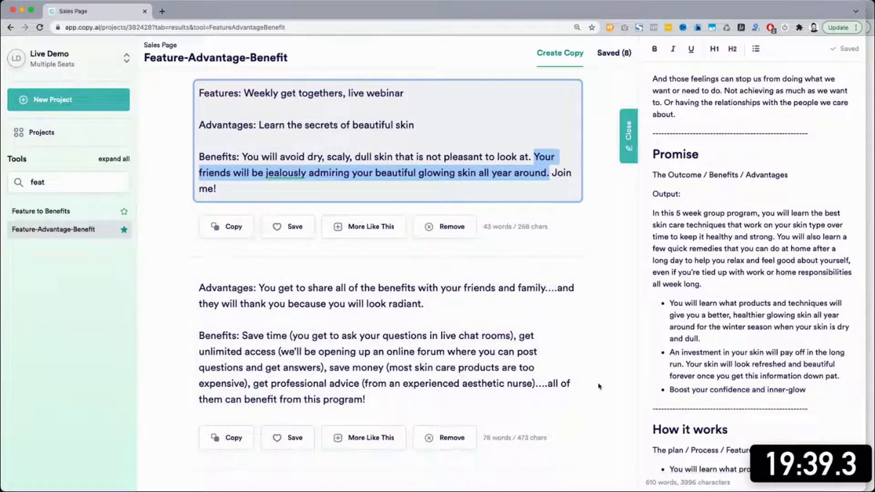
pyautogui.click(226, 227)
pyautogui.click(817, 386)
pyautogui.press('Return')
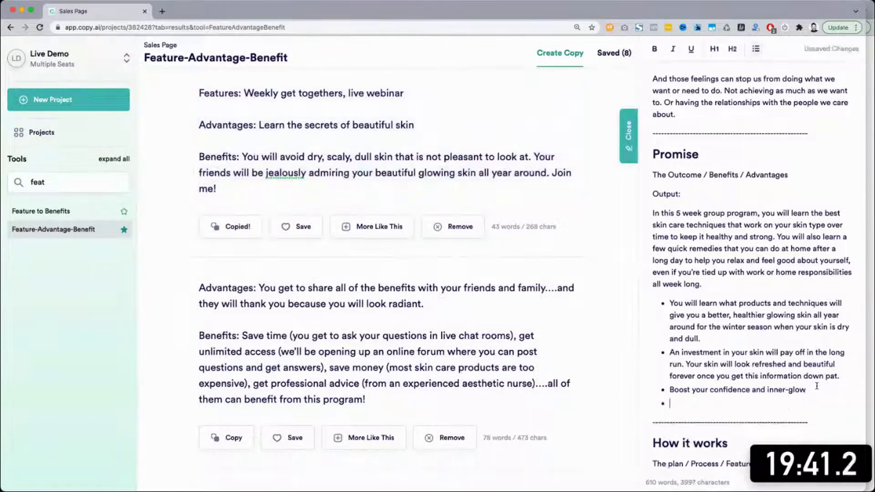
pyautogui.hotkey('ctrl', 'v')
# Delete the jealous-friends bullet text, leaving an empty bullet.
pyautogui.scroll(-1, 480, 339)
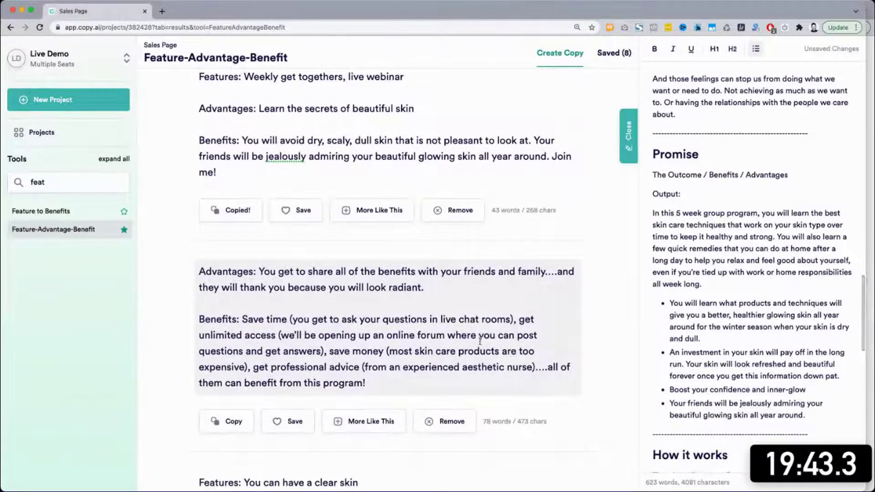
pyautogui.tripleClick(672, 401)
pyautogui.press('BackSpace')
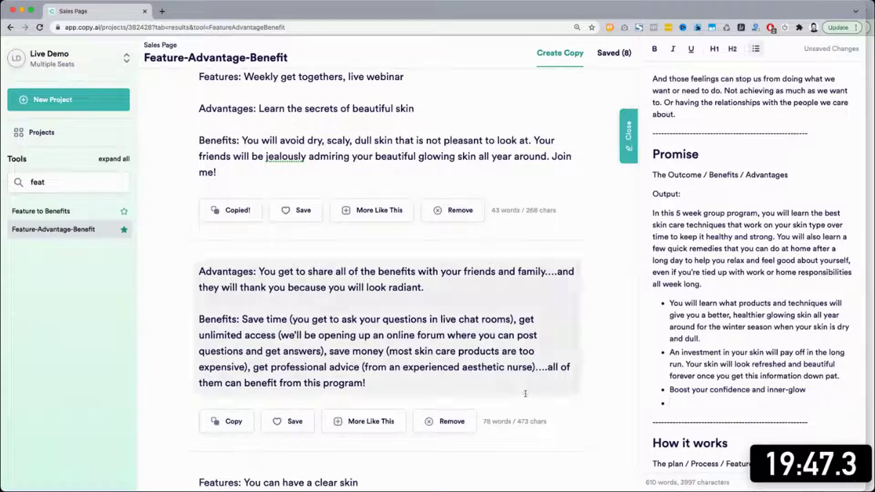
pyautogui.scroll(-2, 524, 393)
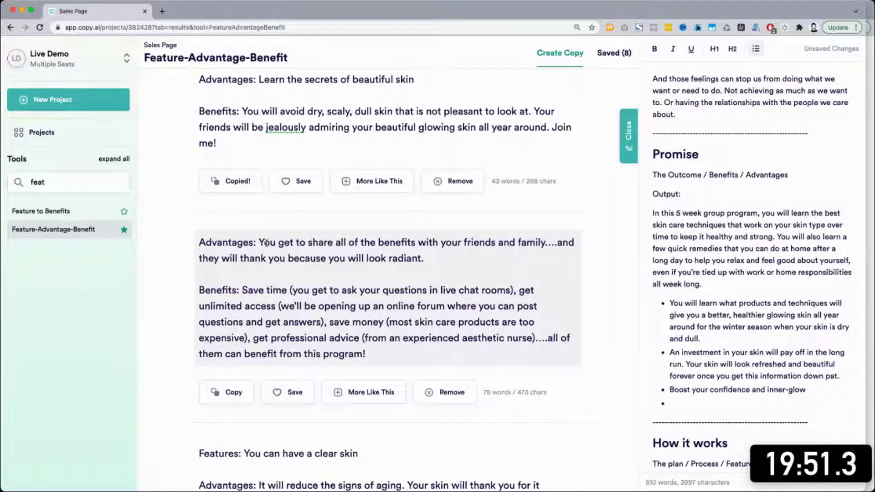
pyautogui.scroll(-5, 267, 244)
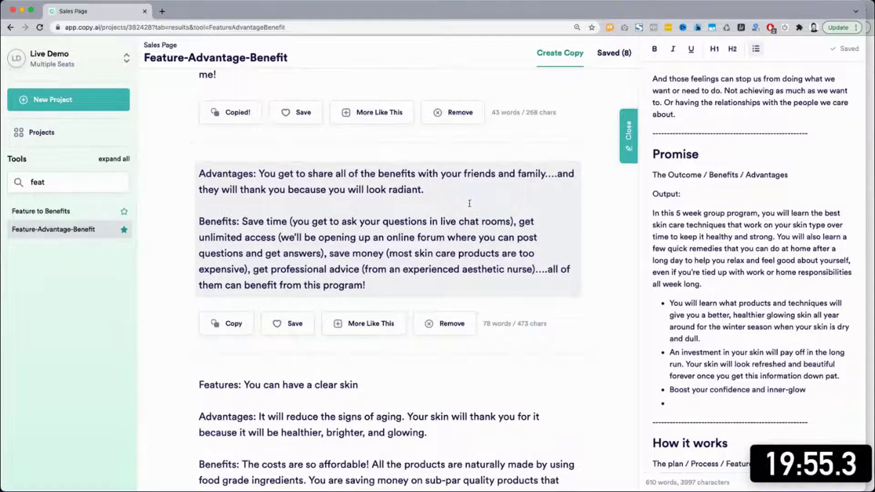
pyautogui.scroll(-4, 470, 203)
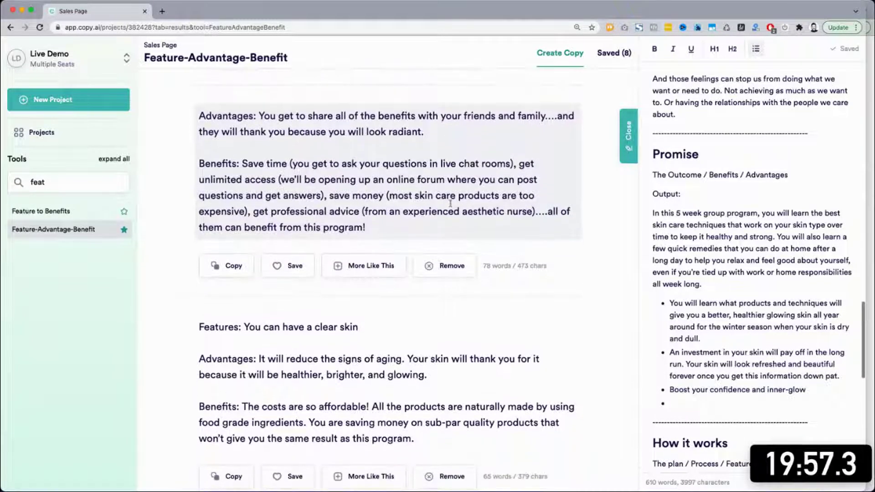
# Copy the result's Benefits text through 'program!'.
pyautogui.click(238, 163)
pyautogui.doubleClick(235, 163)
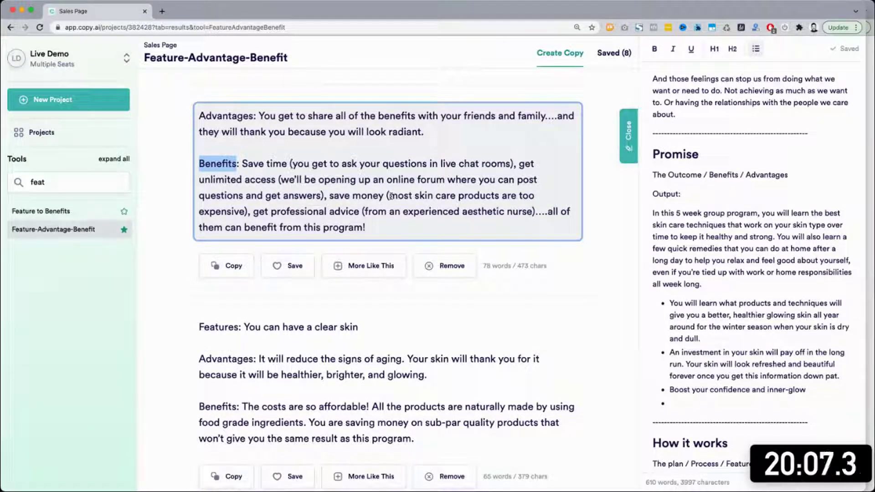
pyautogui.click(237, 164)
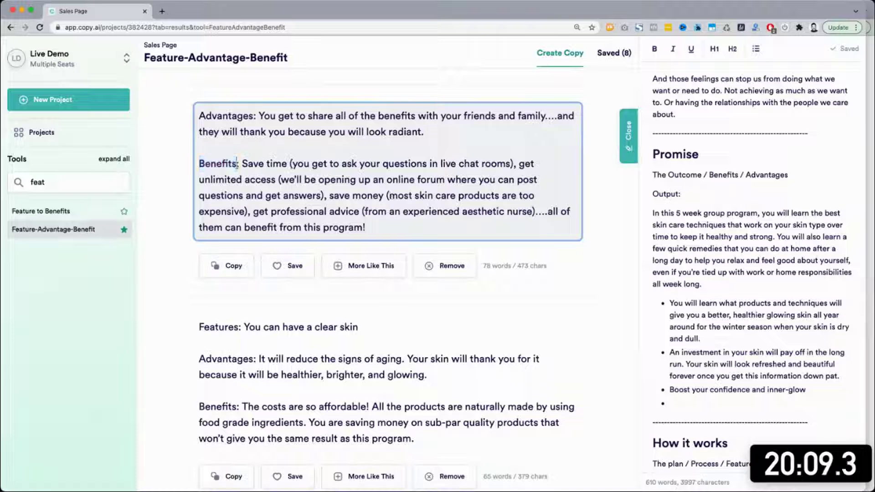
pyautogui.click(242, 164)
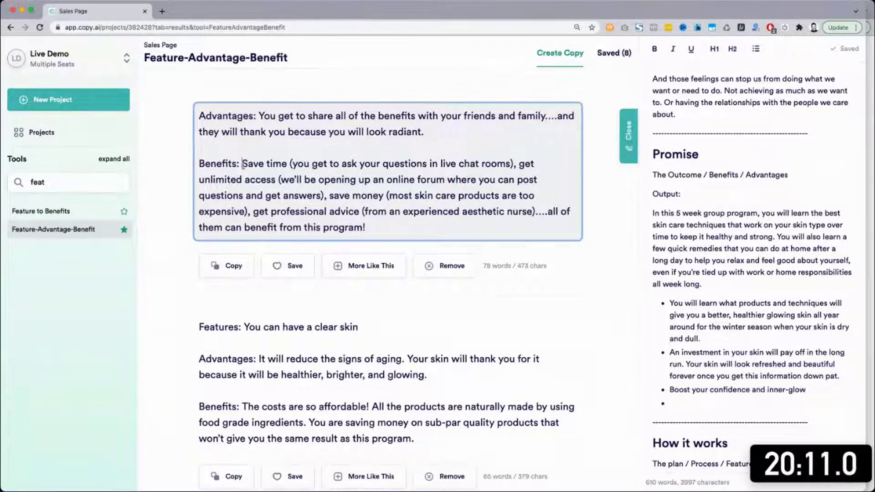
pyautogui.keyDown('shift'); pyautogui.click(387, 228); pyautogui.keyUp('shift')
pyautogui.press('super+c')
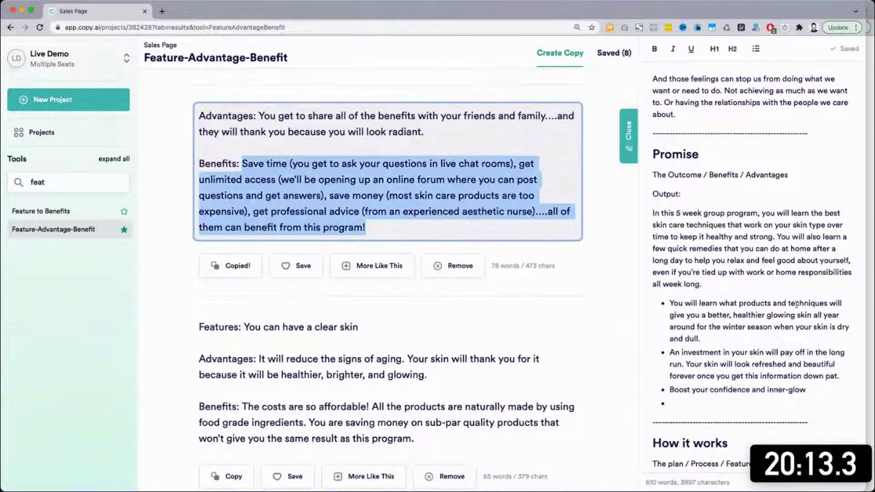
# Paste it under How it works, splitting off a capitalised 'Get unlimited access' bullet, then view winterskincamp.com.
pyautogui.click(796, 304)
pyautogui.scroll(-5, 723, 314)
pyautogui.click(723, 315)
pyautogui.press('Return')
pyautogui.press('super+v')
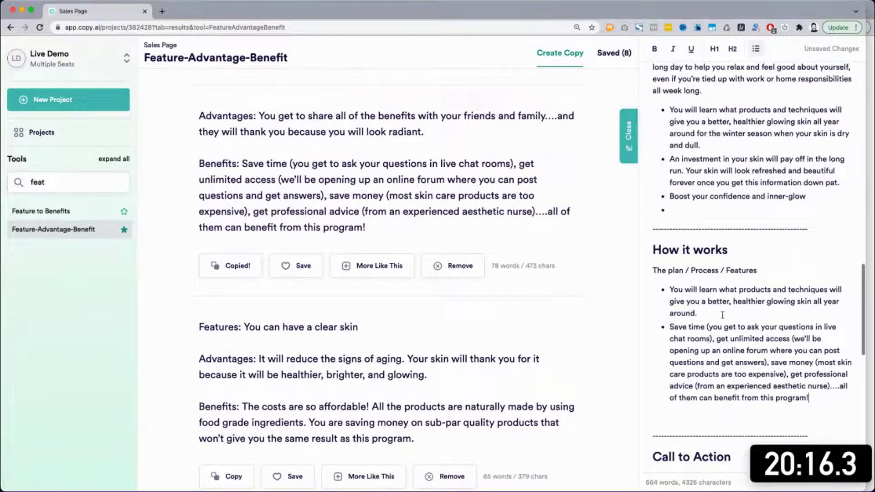
pyautogui.click(719, 338)
pyautogui.press('Return')
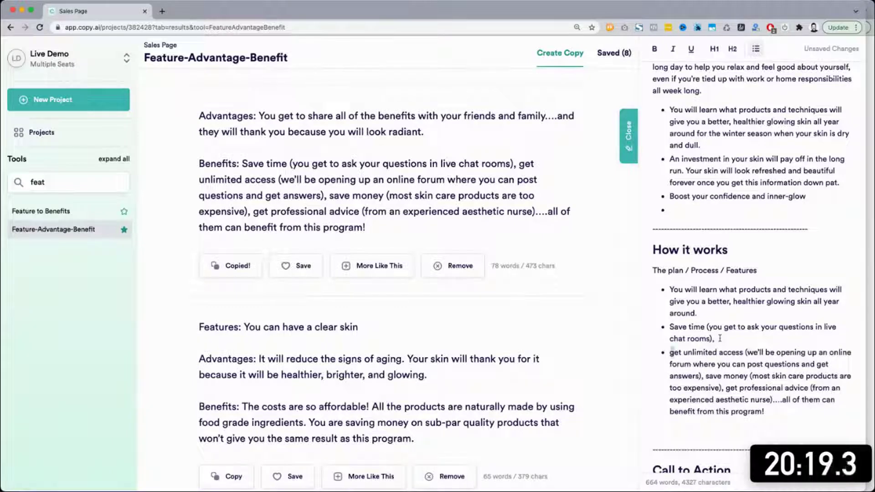
pyautogui.press('Delete')
pyautogui.write('G')
pyautogui.press('super+grave')
pyautogui.scroll(-5, 739, 302)
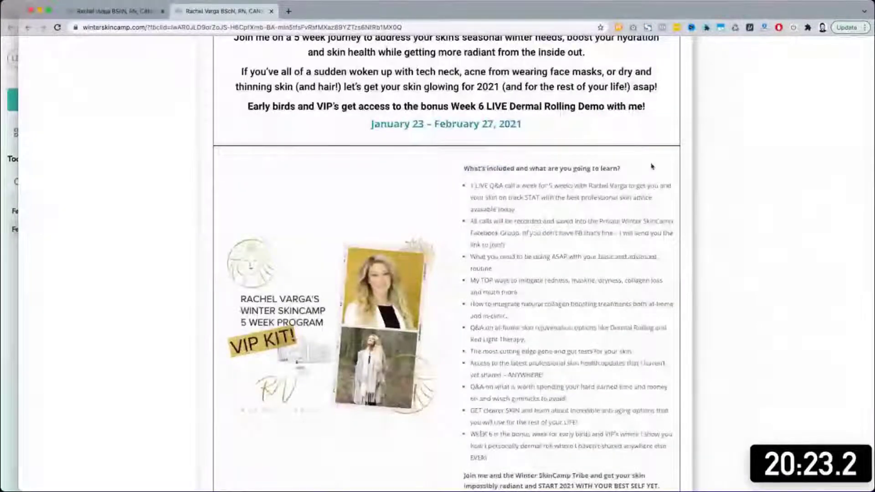
# Review winterskincamp.com's What's included list, 5-week journey paragraph and price cards, then return to Copy.ai.
pyautogui.tripleClick(652, 167)
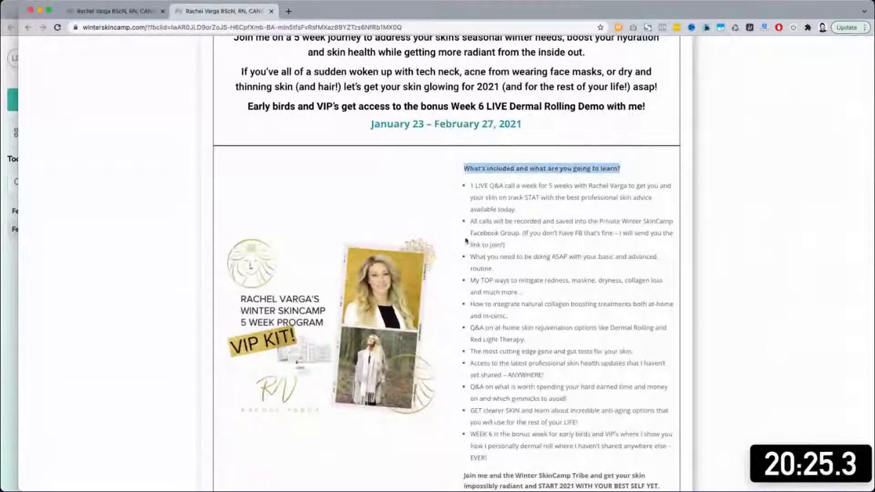
pyautogui.moveTo(469, 185); pyautogui.dragTo(595, 422)
pyautogui.scroll(-1, 599, 411)
pyautogui.scroll(-1, 599, 411)
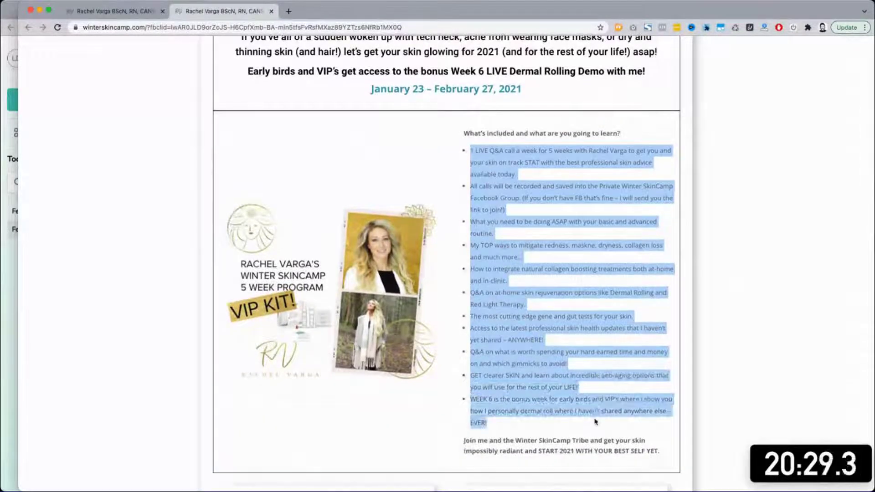
pyautogui.scroll(5, 522, 185)
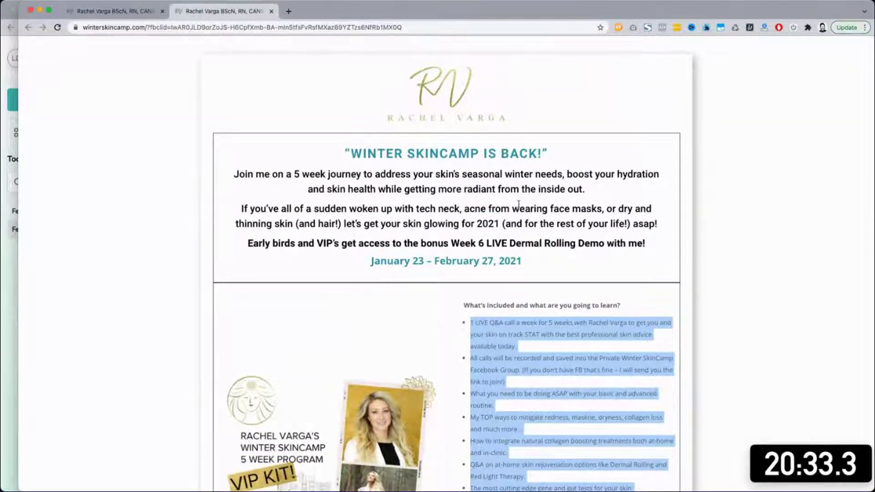
pyautogui.moveTo(239, 173); pyautogui.dragTo(653, 224)
pyautogui.click(608, 223)
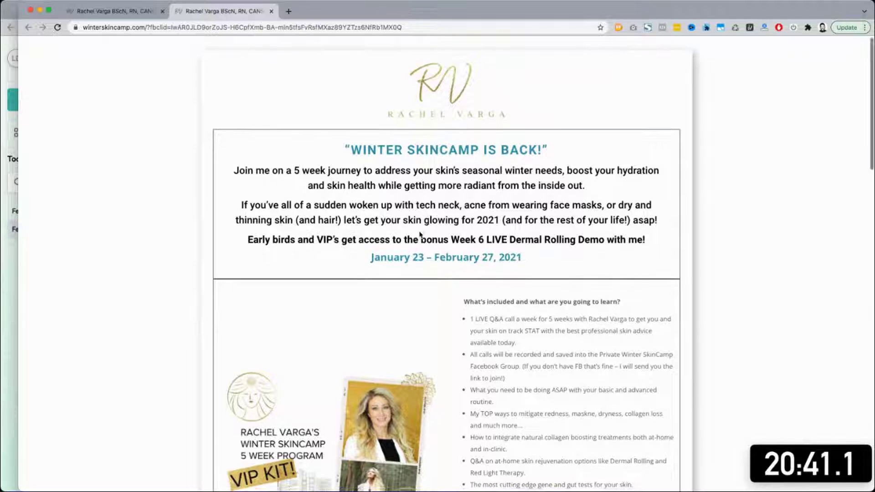
pyautogui.scroll(-3, 420, 234)
pyautogui.scroll(-2, 420, 235)
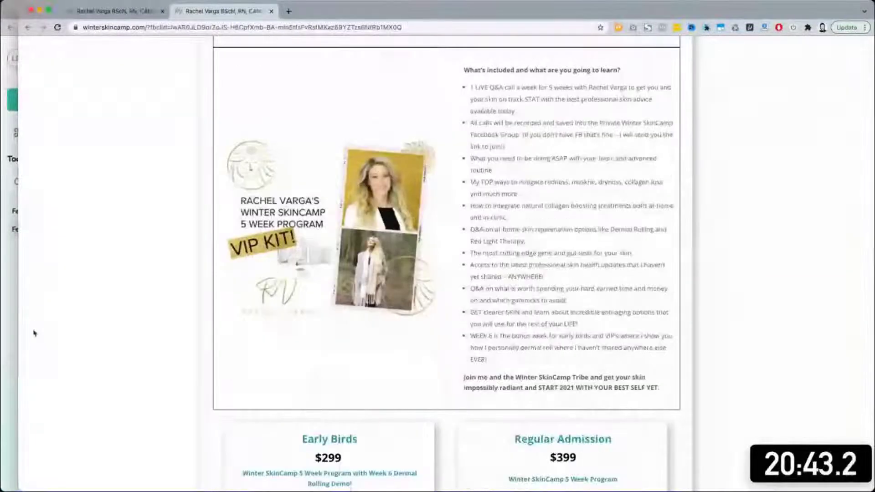
pyautogui.click(9, 339)
# Look over the Promise and How it works bullets in the sales page notes.
pyautogui.scroll(3, 752, 227)
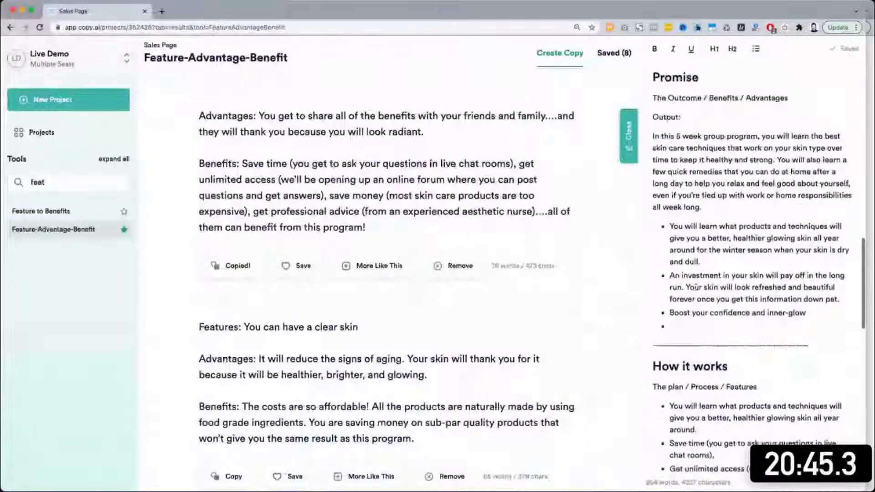
pyautogui.moveTo(670, 226); pyautogui.dragTo(720, 262)
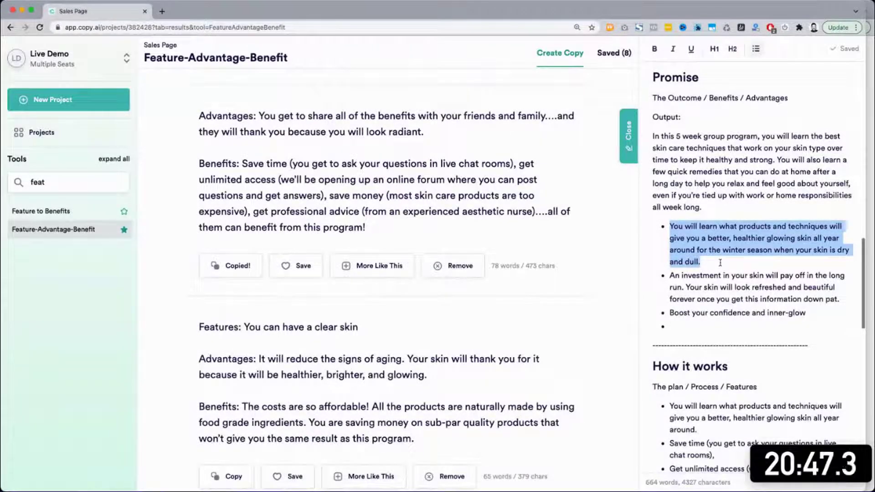
pyautogui.scroll(-2, 720, 262)
pyautogui.scroll(-1, 720, 262)
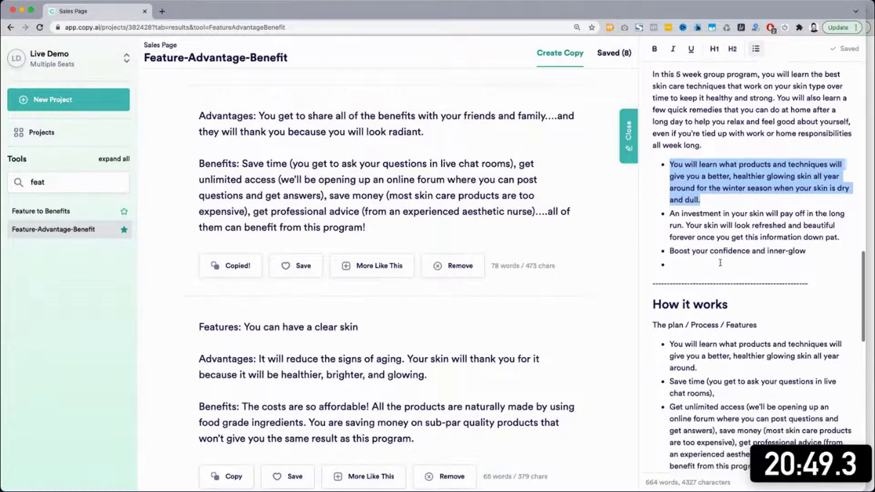
pyautogui.click(702, 189)
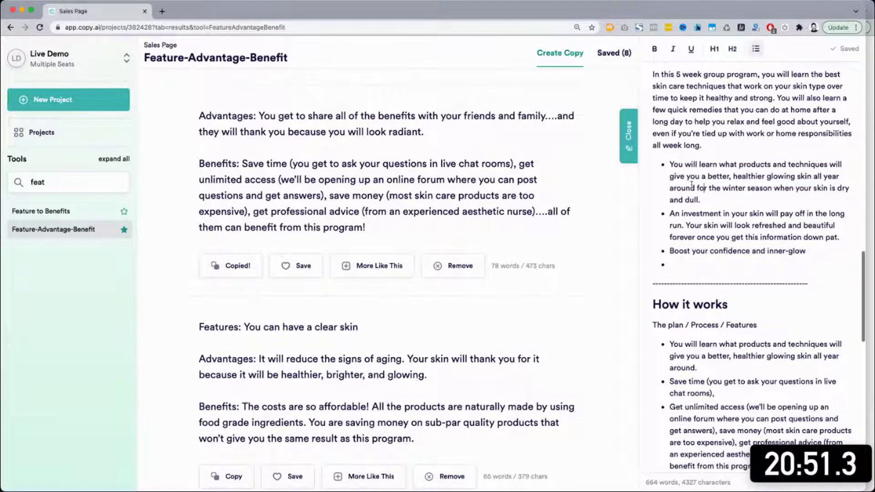
pyautogui.scroll(-2, 688, 173)
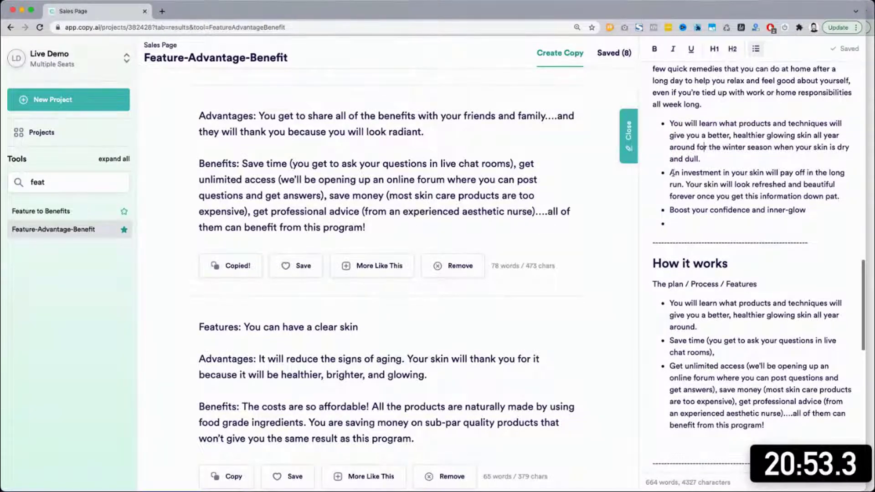
pyautogui.moveTo(690, 210); pyautogui.dragTo(770, 213)
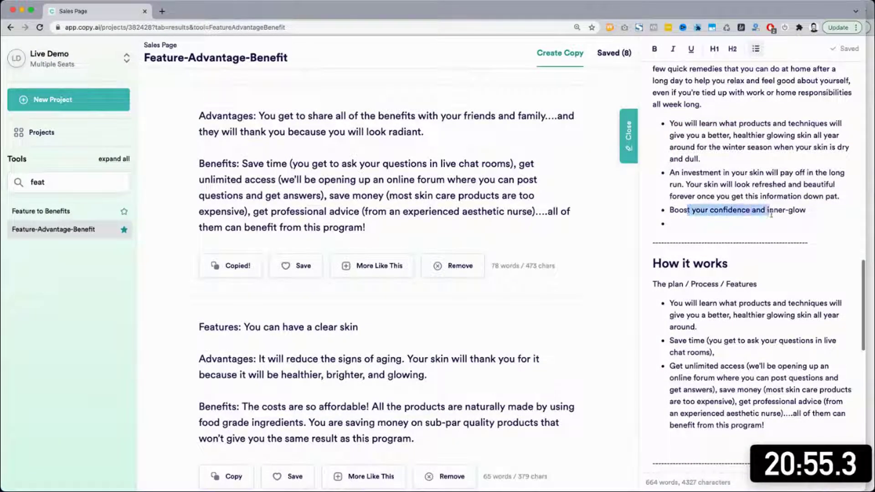
pyautogui.scroll(-5, 771, 214)
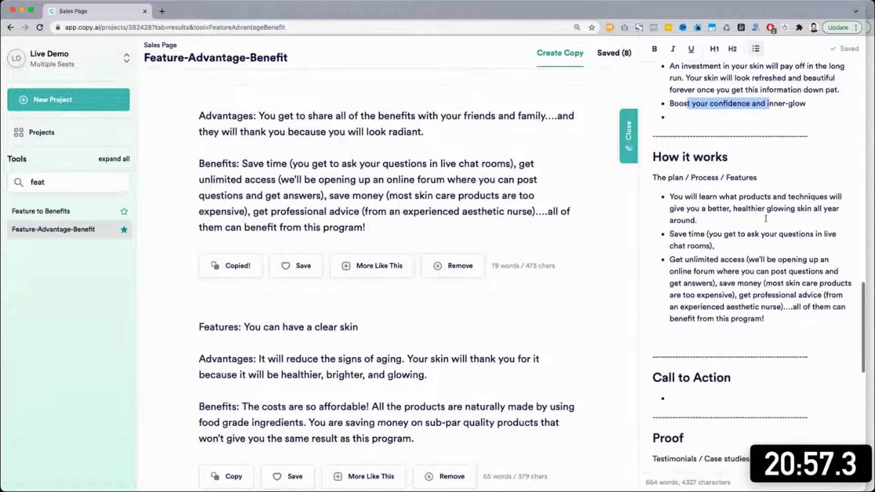
pyautogui.click(686, 259)
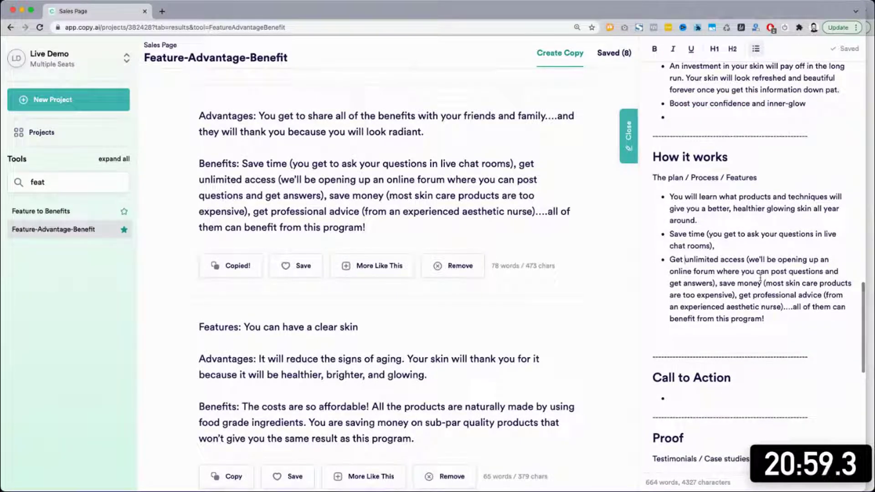
# Split 'Save money' into its own capitalised How it works bullet.
pyautogui.click(720, 283)
pyautogui.press('Return')
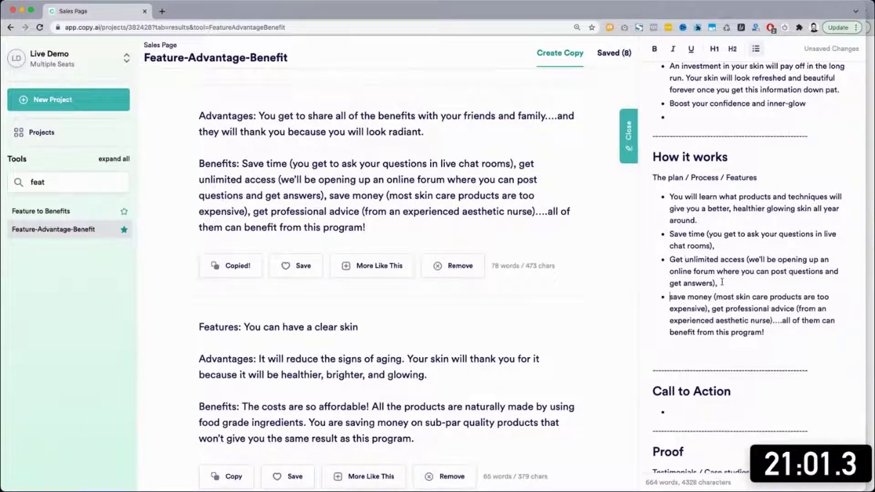
pyautogui.click(670, 296)
pyautogui.press('Delete')
pyautogui.write('S')
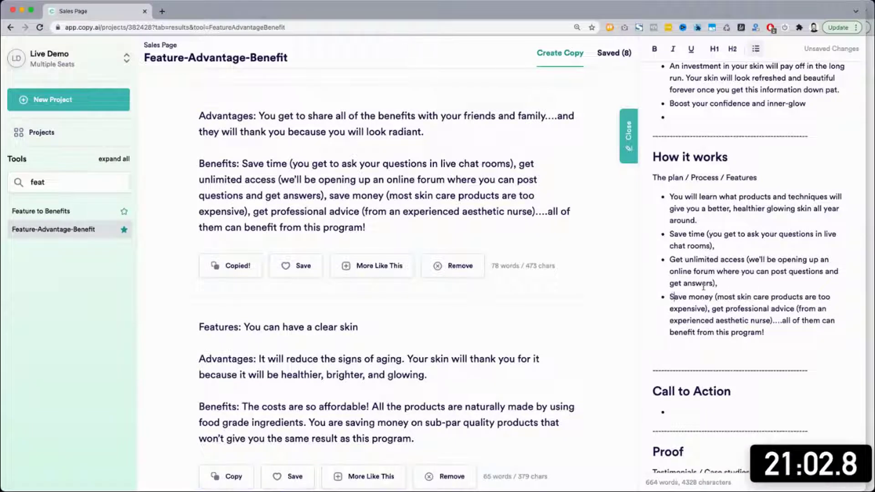
# Split 'Get professional advice' into its own capitalised bullet, dropping the preceding comma.
pyautogui.click(712, 309)
pyautogui.press('BackSpace')
pyautogui.press('BackSpace')
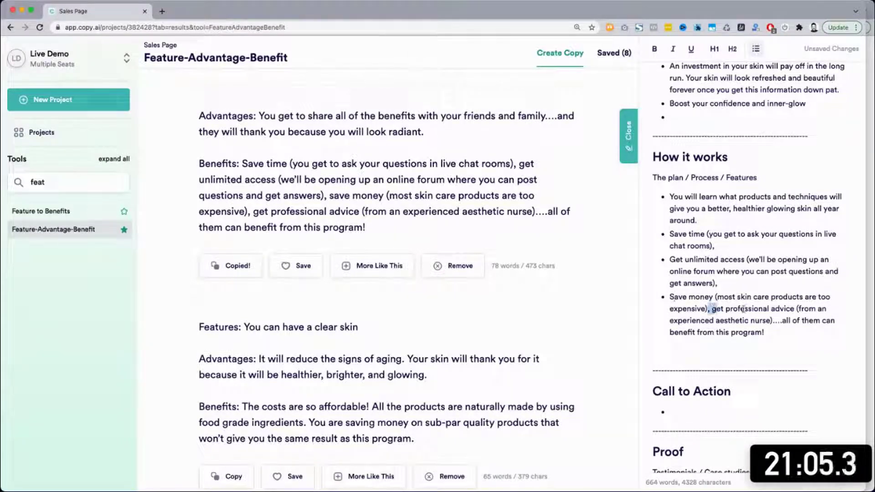
pyautogui.press('Return')
pyautogui.press('Delete')
pyautogui.write('G')
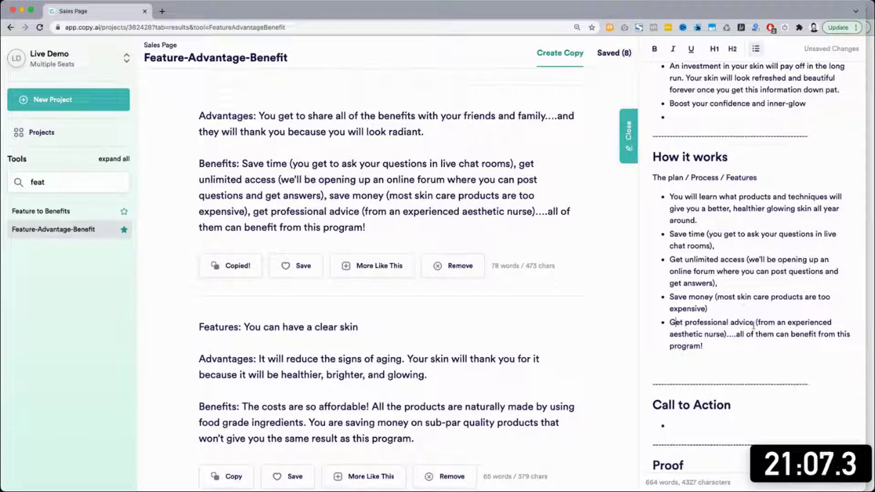
pyautogui.click(739, 331)
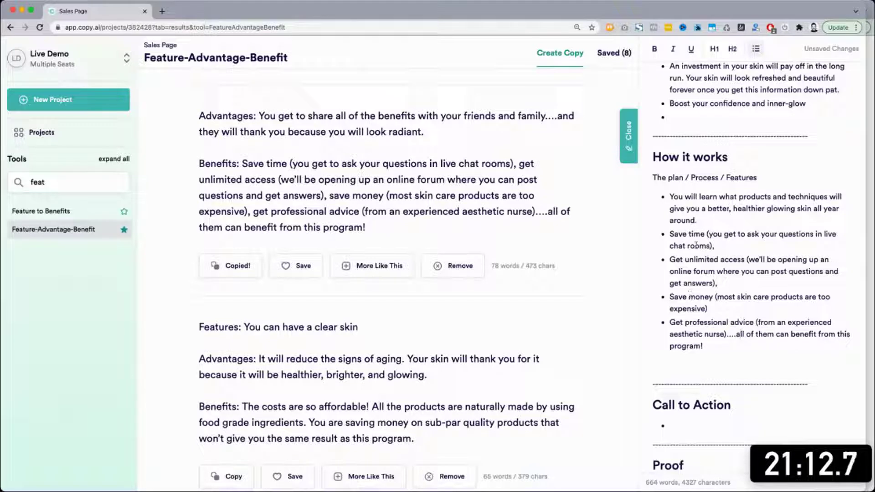
# Remove the trailing commas after 'chat rooms)' and 'get answers)' in the How it works bullets.
pyautogui.click(713, 246)
pyautogui.press('BackSpace')
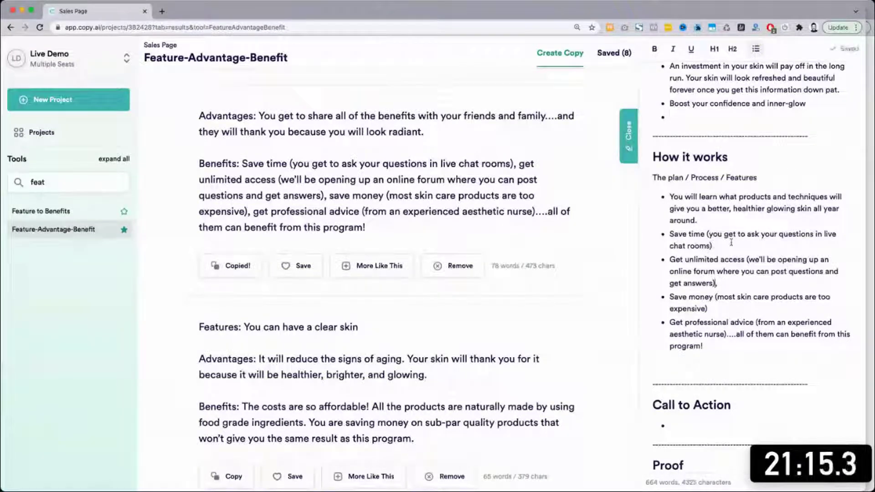
pyautogui.press('BackSpace')
pyautogui.click(719, 345)
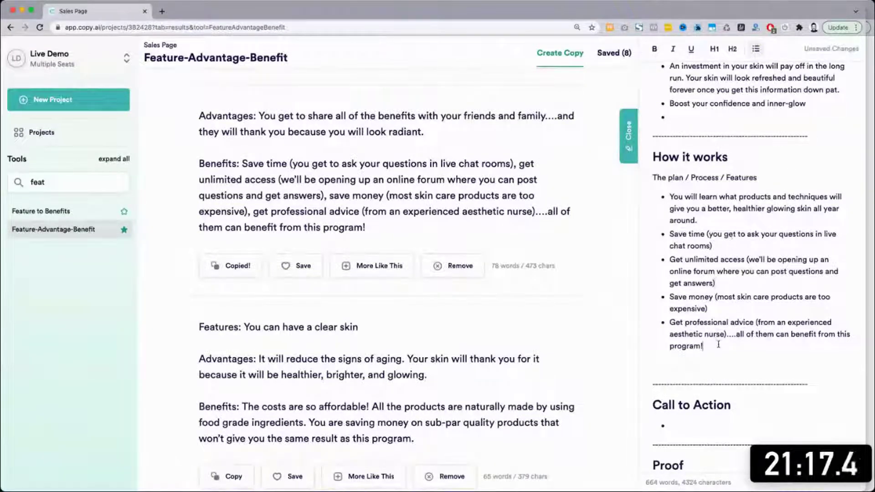
# Generate more Feature-Advantage-Benefit results with Make More.
pyautogui.scroll(-5, 635, 314)
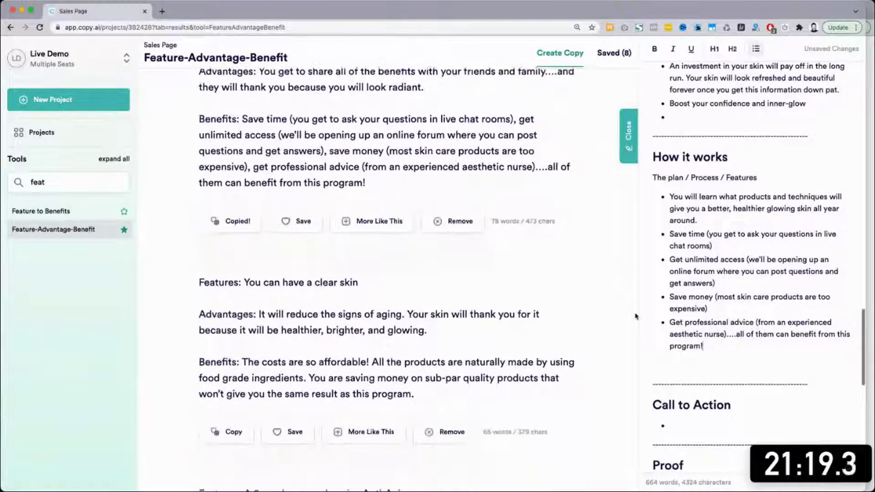
pyautogui.scroll(-3, 536, 383)
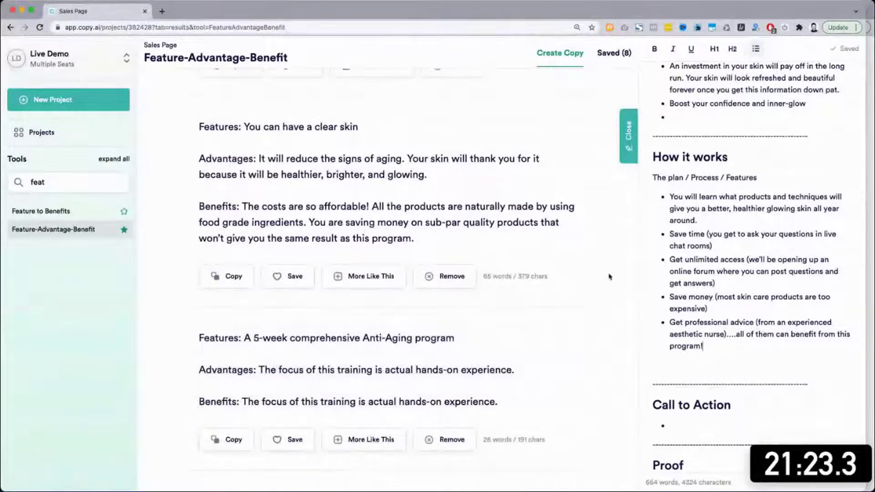
pyautogui.scroll(-5, 610, 276)
pyautogui.scroll(-2, 610, 276)
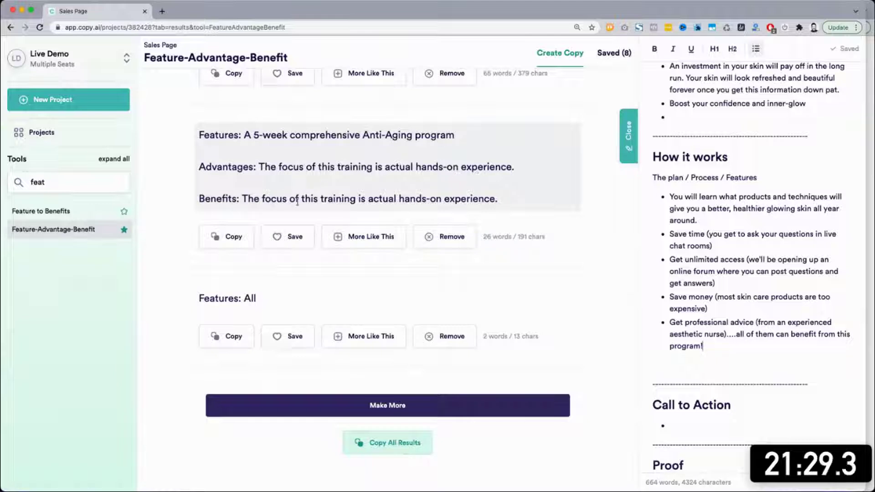
pyautogui.scroll(-3, 487, 242)
pyautogui.click(444, 346)
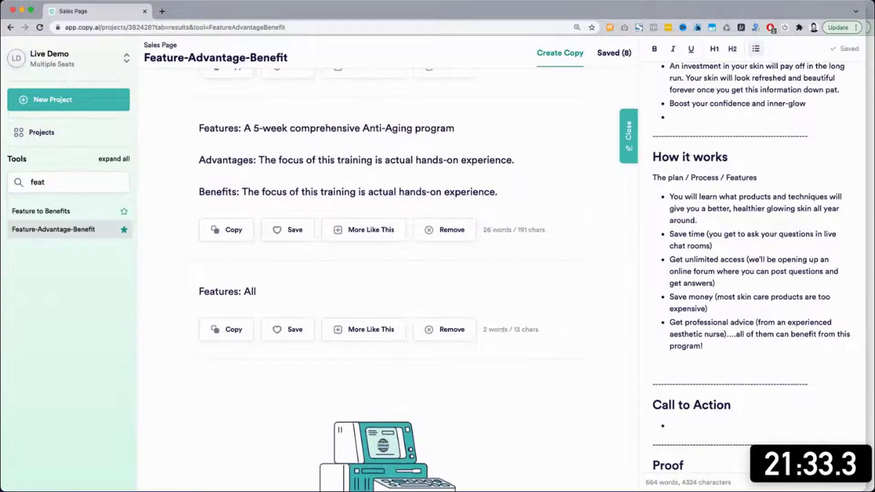
# Open the new online group training result for editing and select its word 'Dec'.
pyautogui.scroll(-1, 745, 284)
pyautogui.scroll(-5, 744, 285)
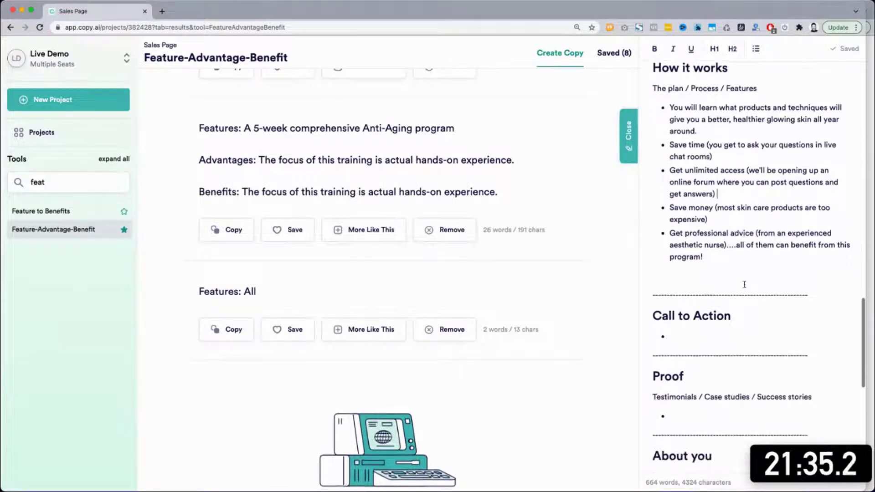
pyautogui.doubleClick(655, 319)
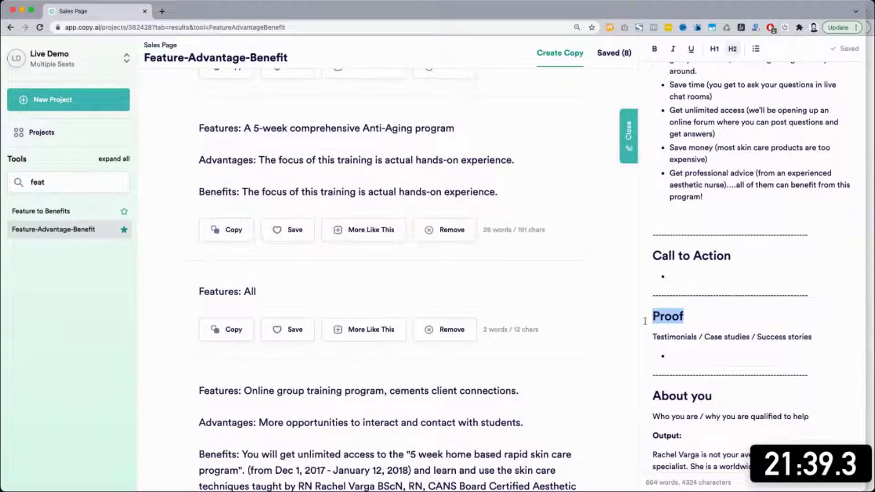
pyautogui.scroll(-4, 241, 238)
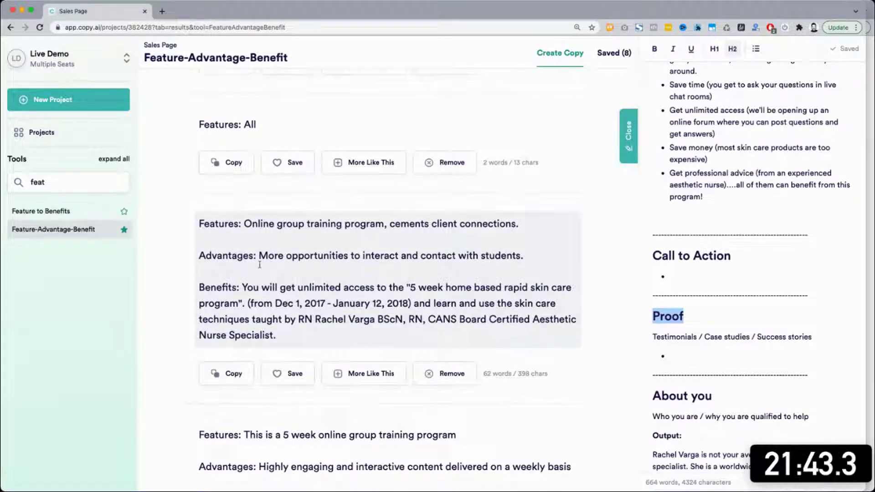
pyautogui.scroll(-2, 347, 259)
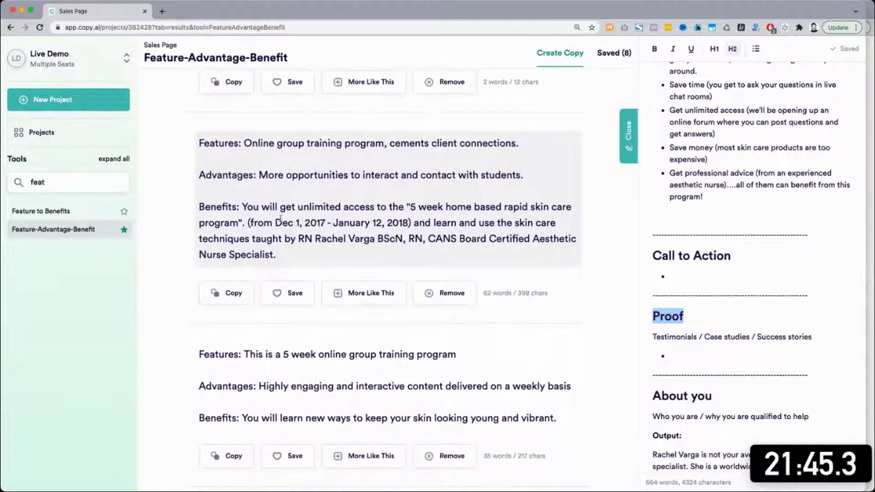
pyautogui.click(241, 206)
pyautogui.doubleClick(284, 224)
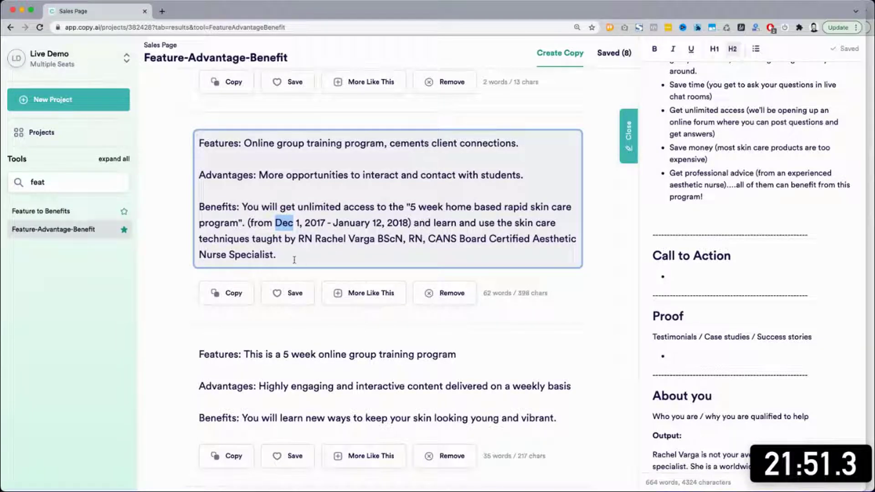
# Paste the unlimited-access Benefits sentence under Call to Action, changing 'You will g' to 'G'.
pyautogui.click(277, 255)
pyautogui.keyDown('shift'); pyautogui.click(242, 208); pyautogui.keyUp('shift')
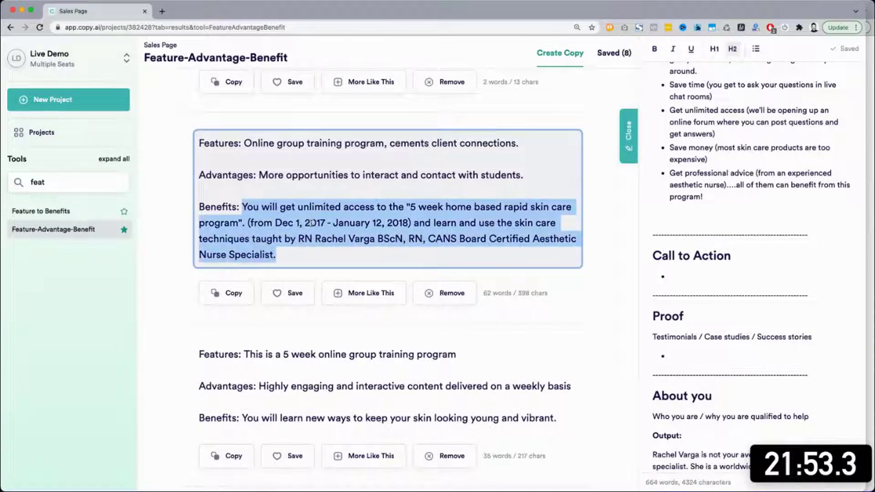
pyautogui.hotkey('ctrl', 'c')
pyautogui.click(747, 291)
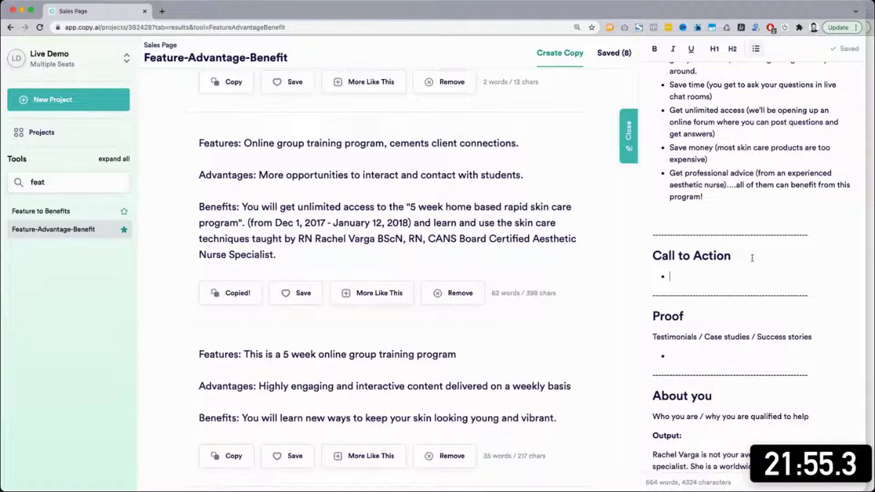
pyautogui.press('super+v')
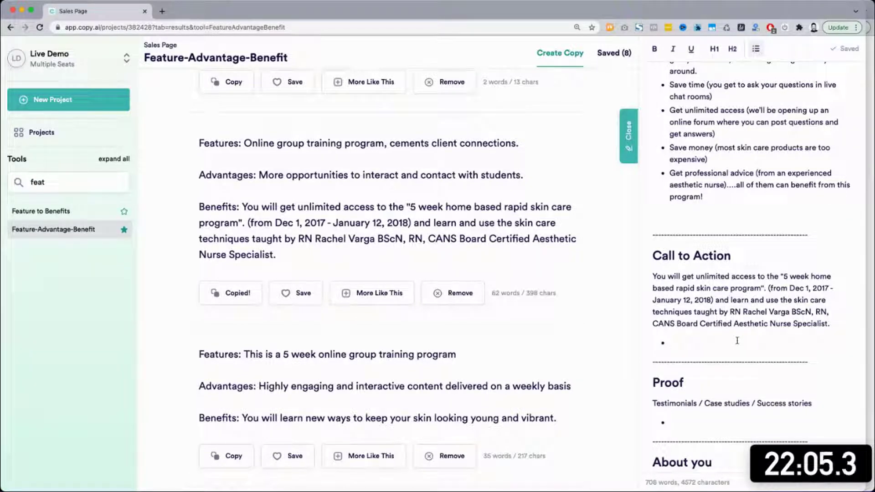
pyautogui.click(728, 310)
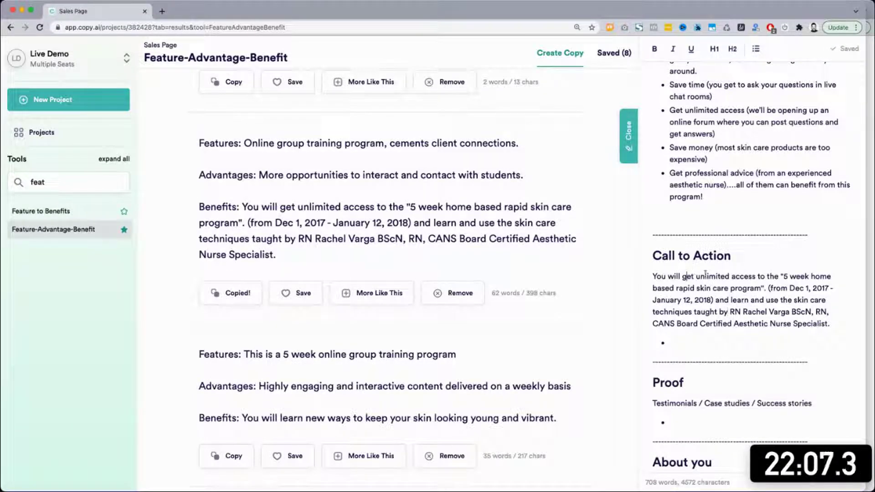
pyautogui.moveTo(687, 276); pyautogui.dragTo(653, 276)
pyautogui.write('G')
pyautogui.scroll(-2, 538, 224)
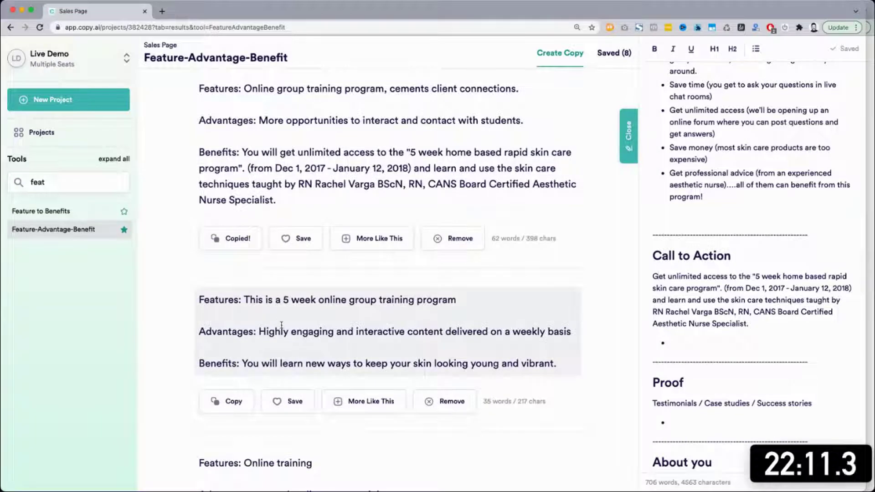
# Paste 'Highly engaging and interactive content delivered on a weekly basis' as a new first How it works bullet.
pyautogui.click(265, 331)
pyautogui.hotkey('shift', 'End')
pyautogui.hotkey('ctrl', 'c')
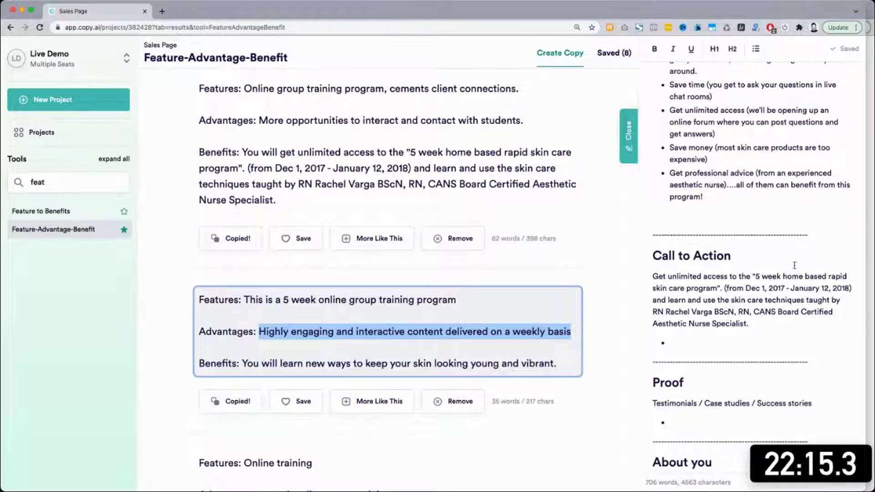
pyautogui.scroll(4, 797, 245)
pyautogui.click(670, 218)
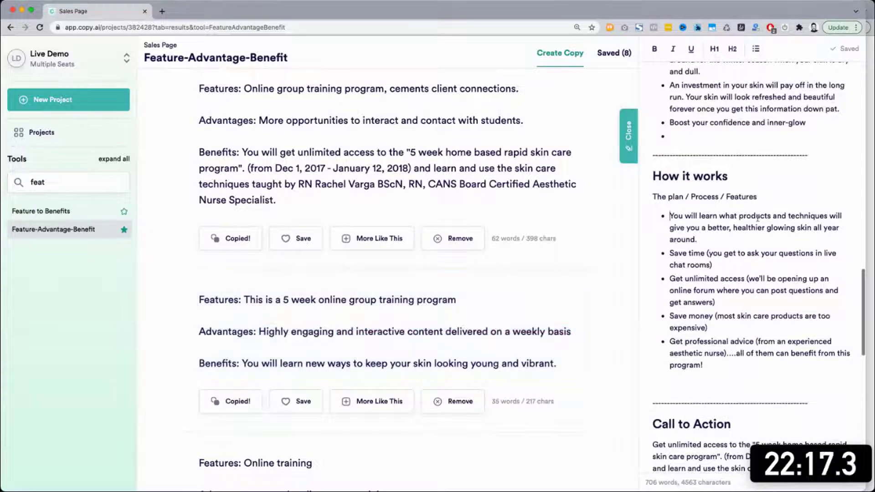
pyautogui.hotkey('shift', 'Return')
pyautogui.press('Down')
pyautogui.write('Y')
pyautogui.hotkey('shift', 'Left')
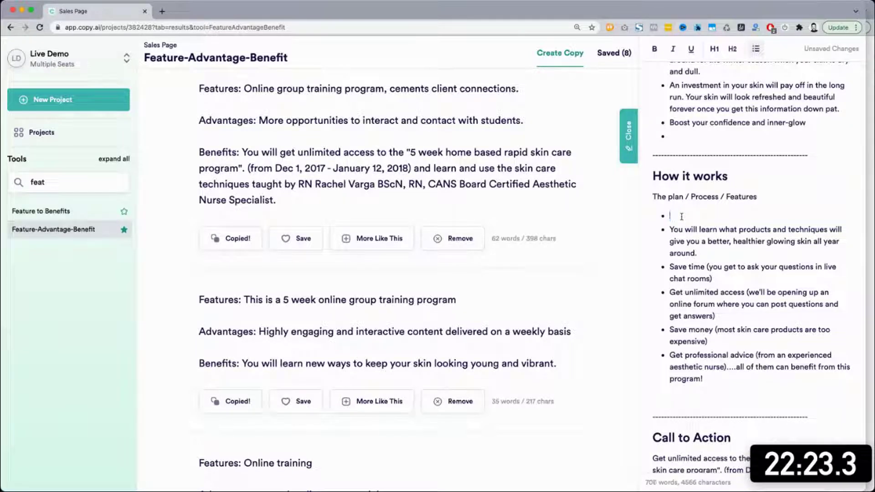
pyautogui.hotkey('ctrl', 'v')
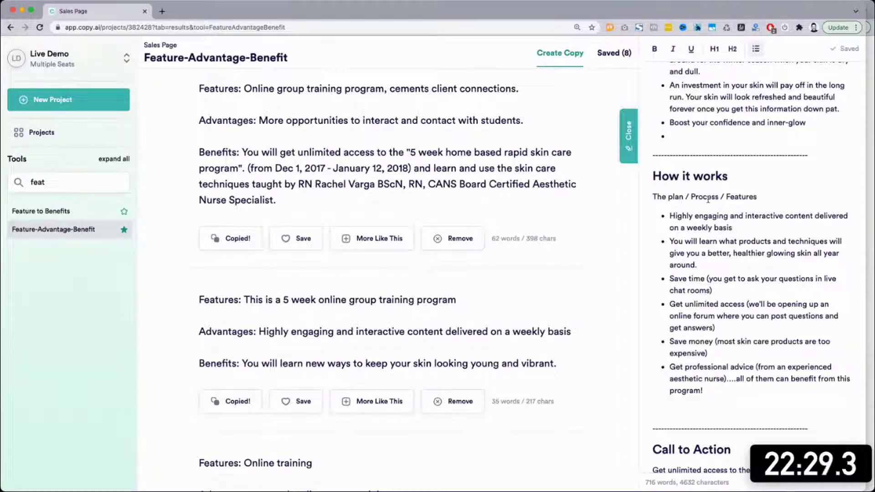
pyautogui.click(746, 197)
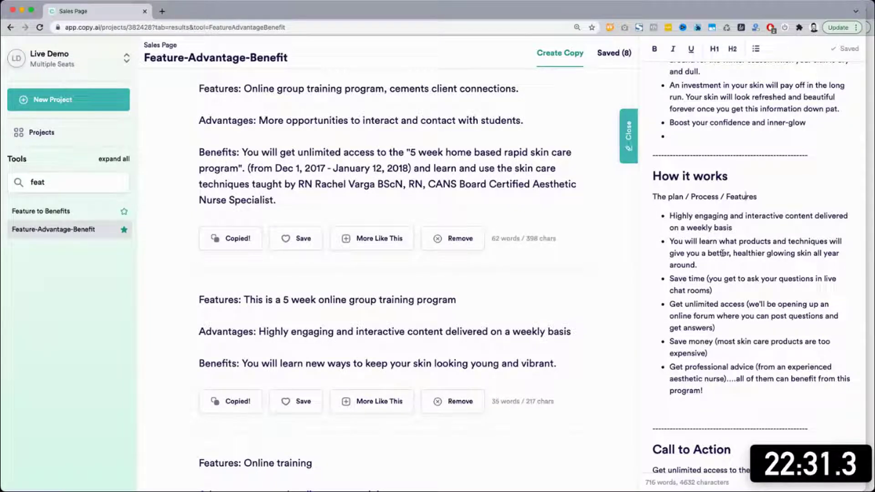
# Copy the Online training benefit 'Achieve better, healthier glowing skin.' into the empty Promise bullet.
pyautogui.scroll(-5, 571, 304)
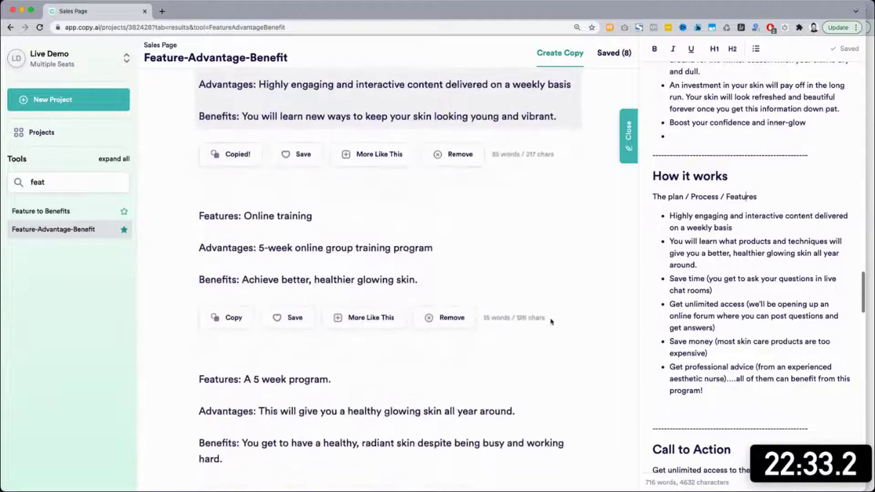
pyautogui.click(242, 279)
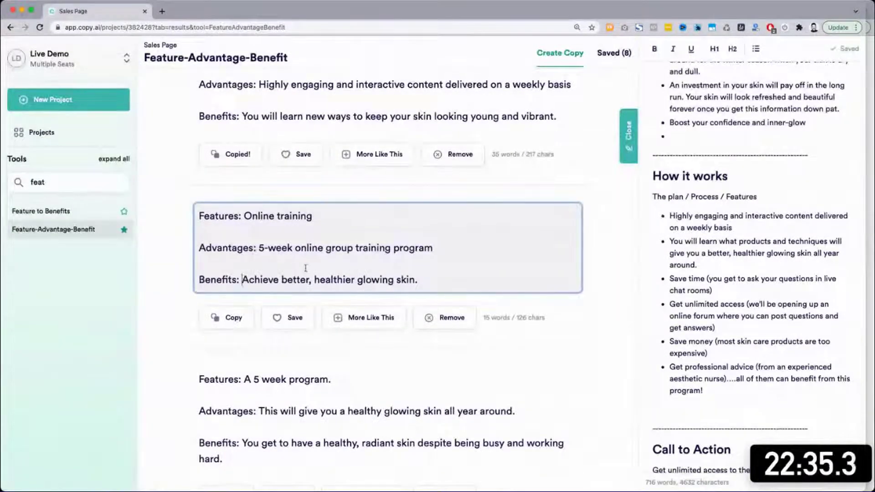
pyautogui.hotkey('shift', 'End')
pyautogui.press('super+c')
pyautogui.click(734, 306)
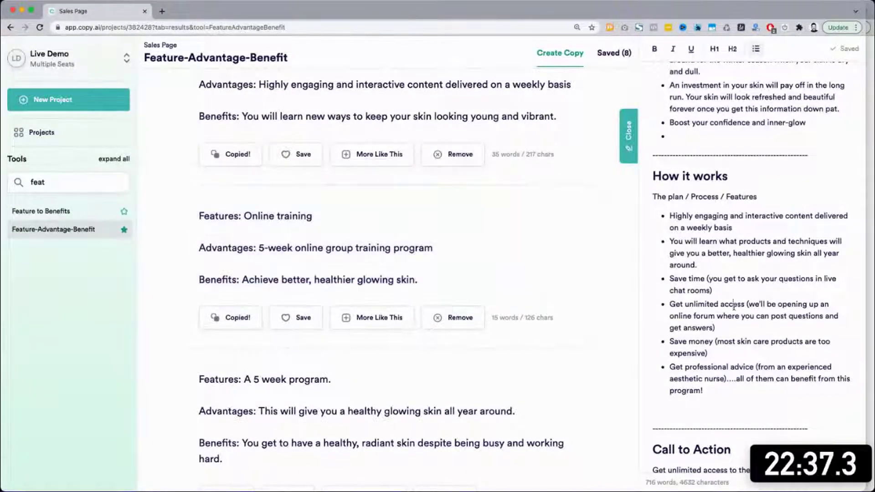
pyautogui.scroll(1, 734, 306)
pyautogui.scroll(5, 734, 306)
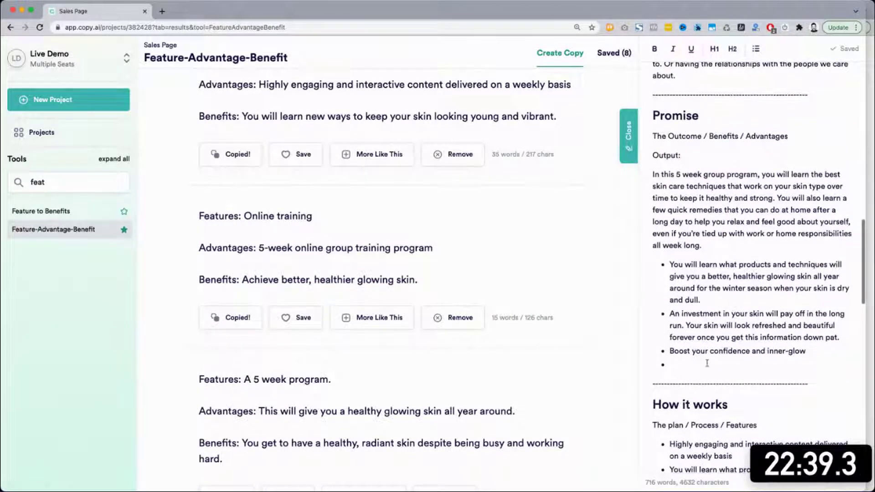
pyautogui.click(694, 365)
pyautogui.press('super+v')
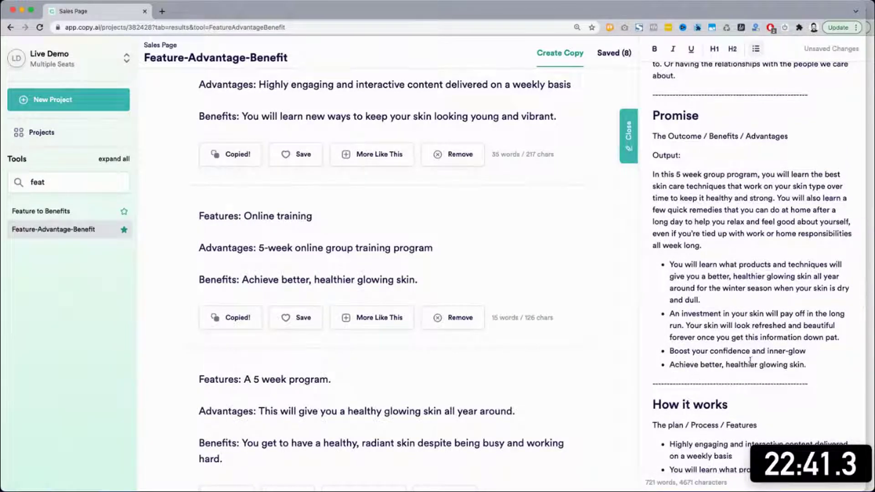
# Select the new 'Achieve better' Promise bullet text to check it.
pyautogui.tripleClick(707, 359)
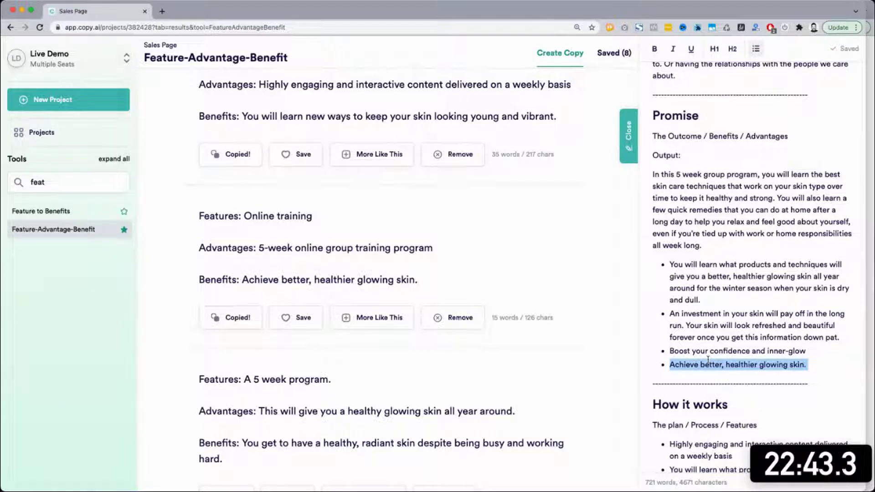
pyautogui.scroll(5, 708, 359)
pyautogui.scroll(8, 708, 359)
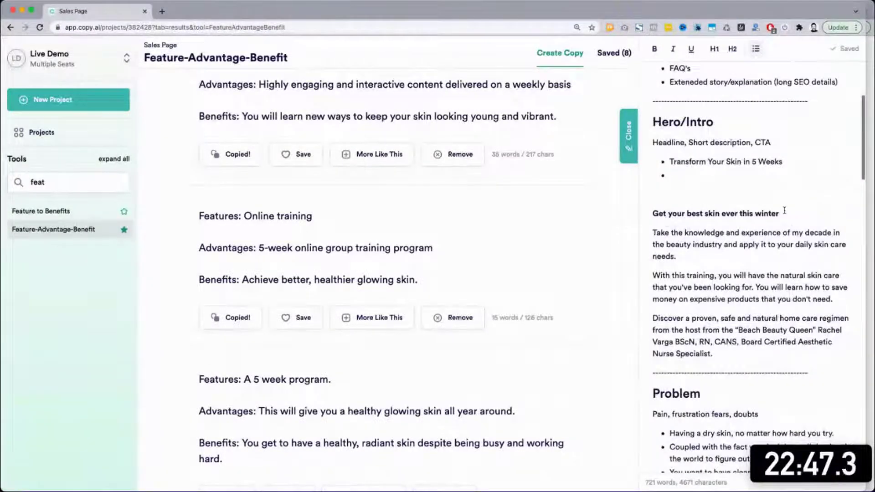
pyautogui.scroll(-12, 784, 210)
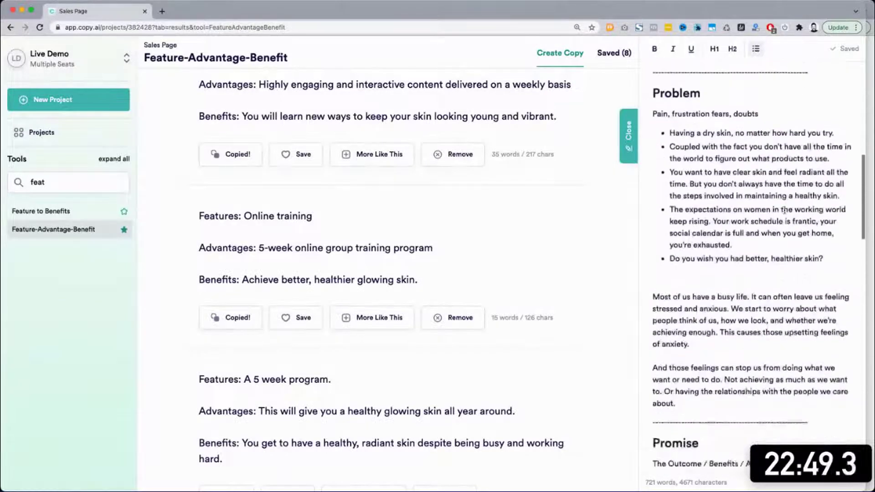
pyautogui.scroll(-5, 785, 210)
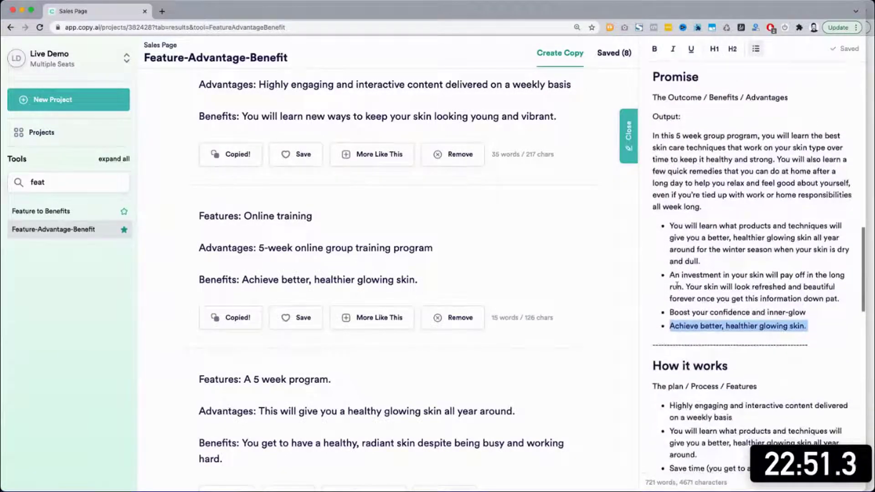
pyautogui.moveTo(671, 312); pyautogui.dragTo(778, 314)
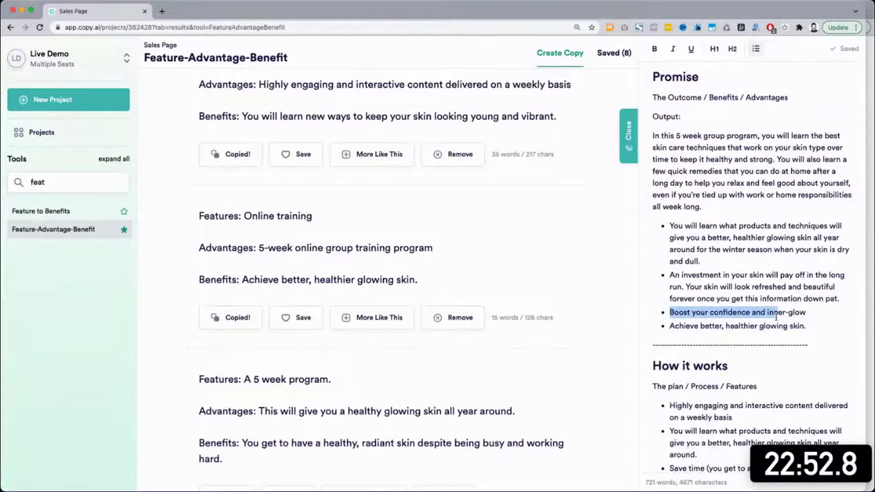
pyautogui.click(670, 328)
pyautogui.moveTo(689, 331); pyautogui.dragTo(799, 328)
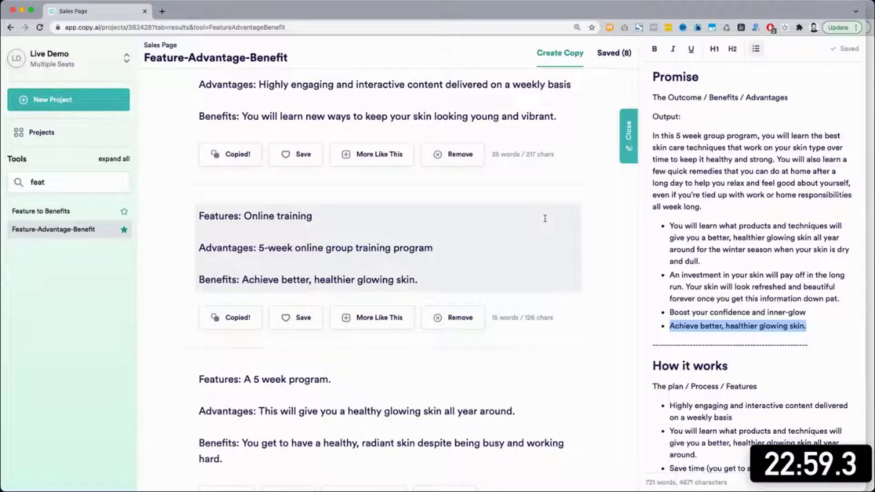
# Scroll the results column down until the numbered Benefits list is visible.
pyautogui.scroll(-4, 545, 218)
pyautogui.scroll(-6, 545, 218)
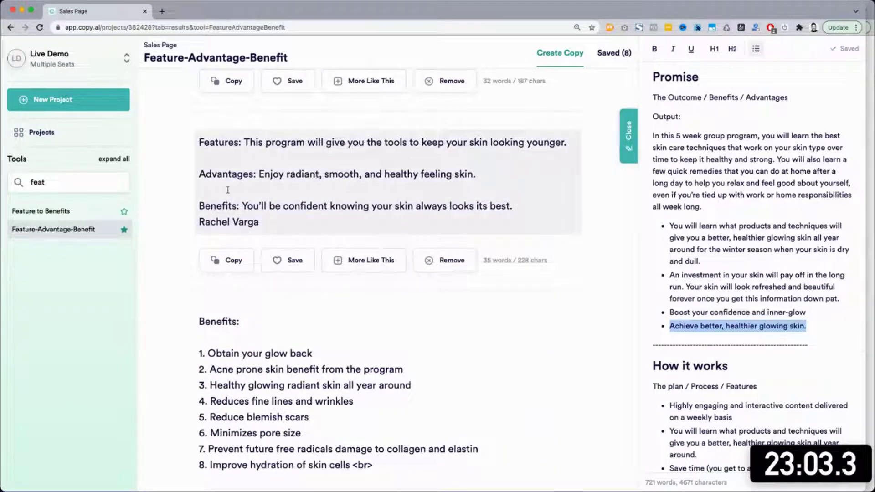
pyautogui.scroll(-4, 228, 190)
pyautogui.scroll(-1, 228, 190)
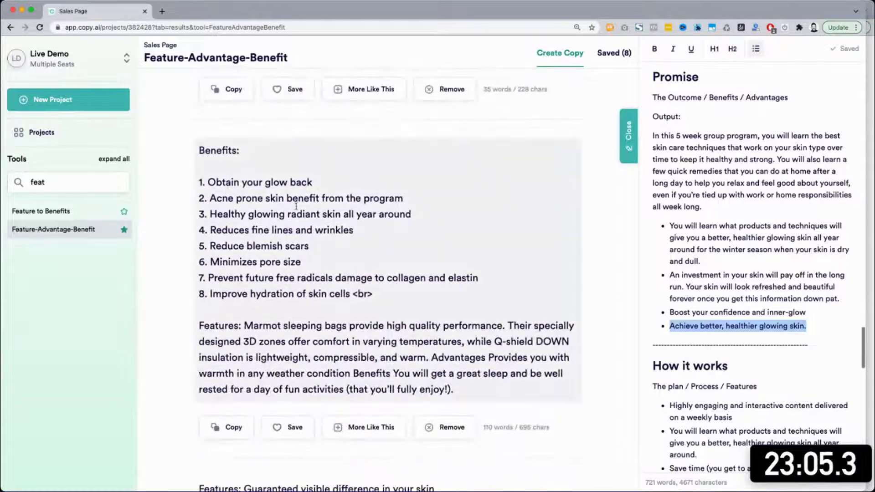
# Copy the generated eight-item Benefits list and paste it below the last Promise bullet.
pyautogui.moveTo(199, 151); pyautogui.dragTo(417, 286)
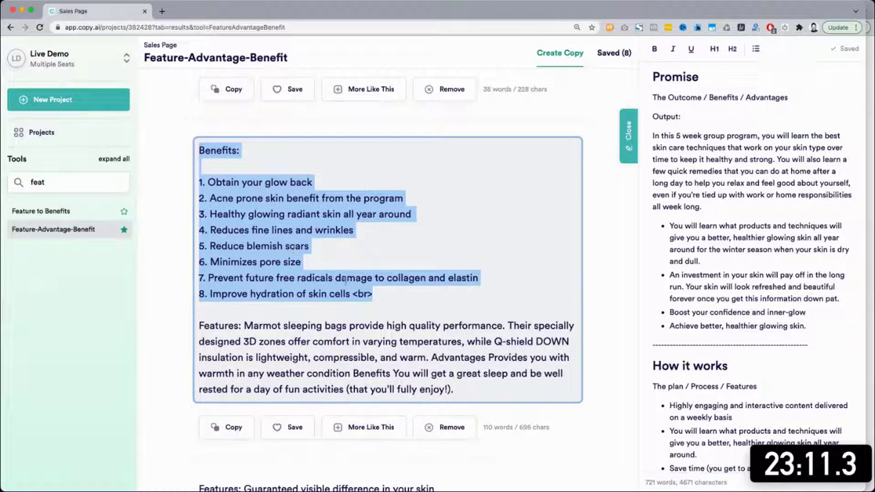
pyautogui.press('super+c')
pyautogui.click(752, 313)
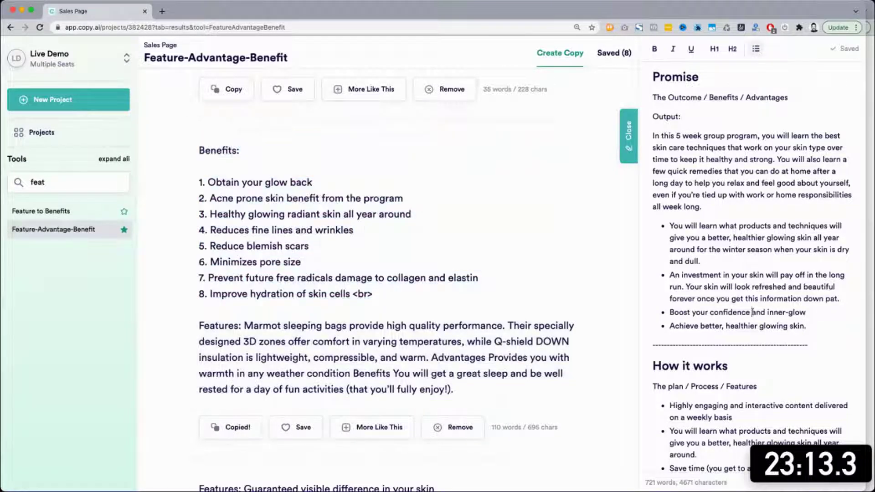
pyautogui.scroll(-1, 752, 313)
pyautogui.click(824, 313)
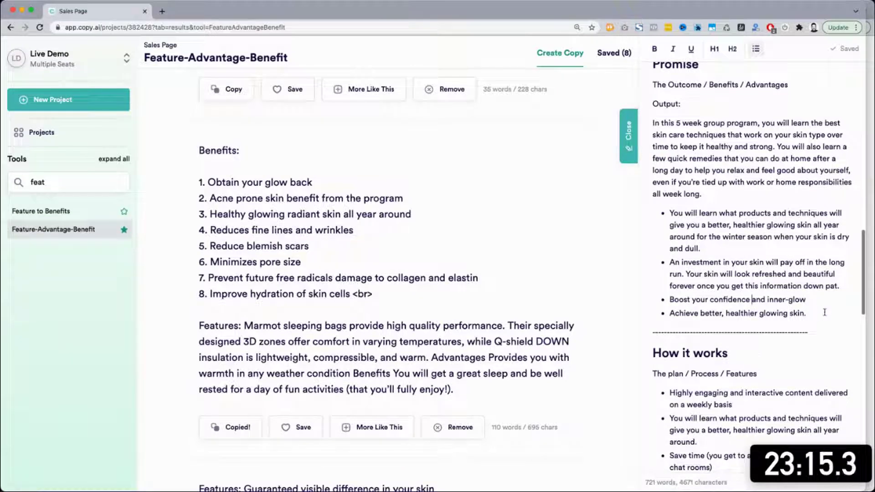
pyautogui.press('Return')
pyautogui.press('Return')
pyautogui.press('super+v')
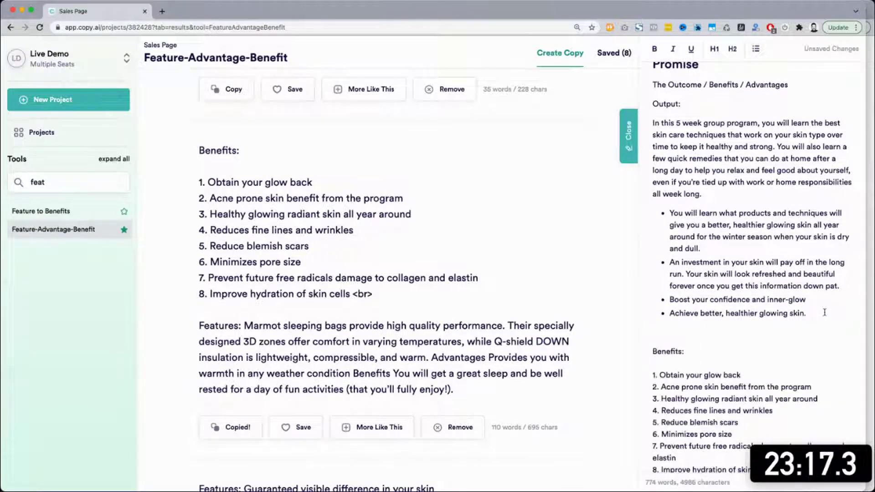
# Remove the stray <br> from item 8 and select the Proof heading.
pyautogui.scroll(-3, 824, 313)
pyautogui.click(796, 350)
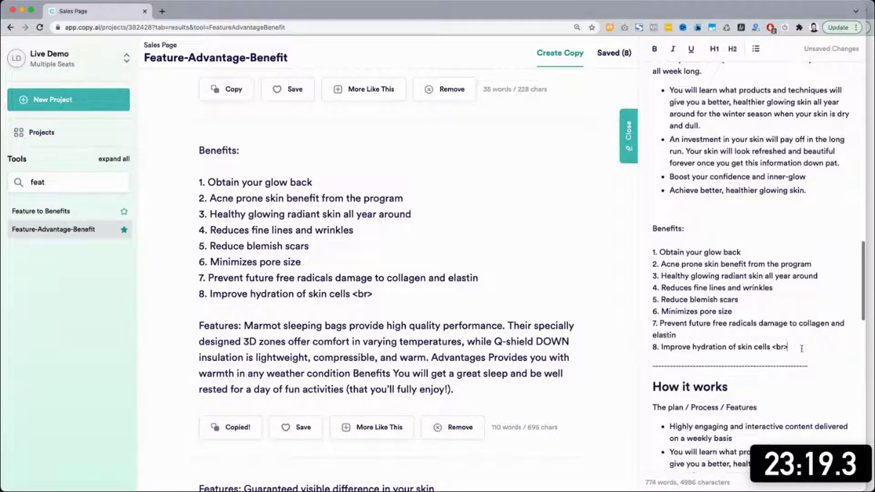
pyautogui.press('BackSpace')
pyautogui.press('BackSpace')
pyautogui.press('BackSpace')
pyautogui.press('BackSpace')
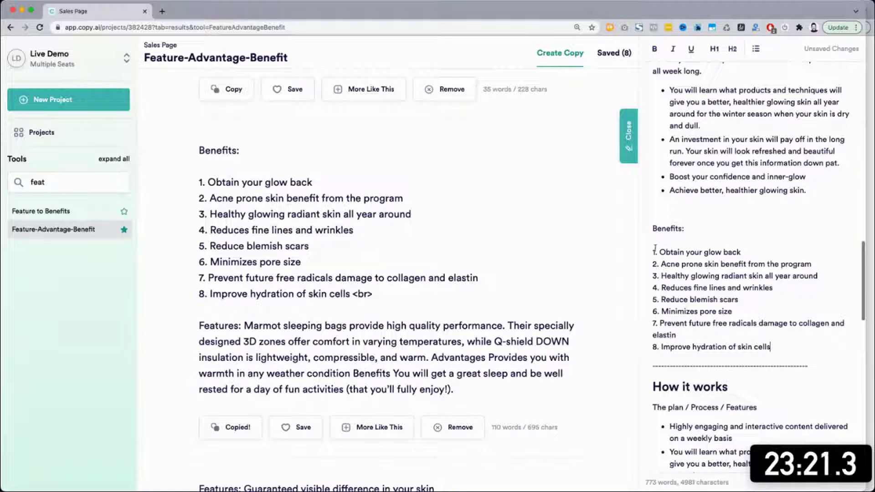
pyautogui.moveTo(657, 250); pyautogui.dragTo(775, 361)
pyautogui.click(777, 351)
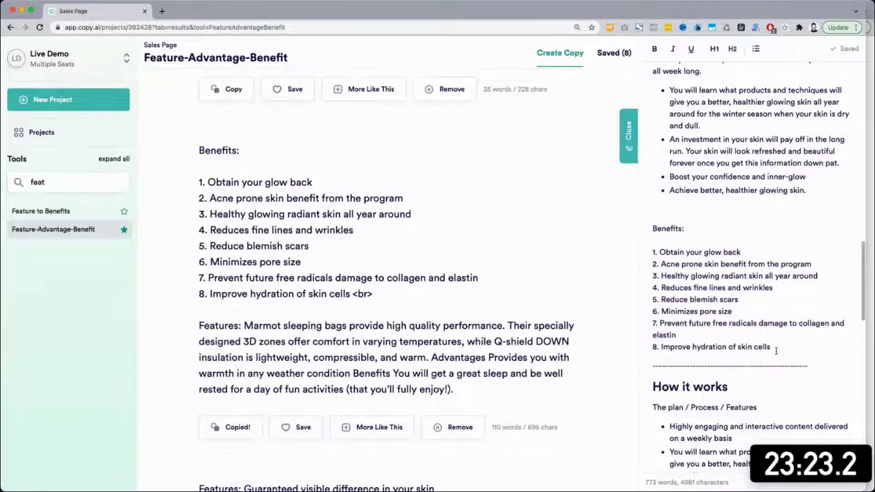
pyautogui.scroll(-10, 776, 351)
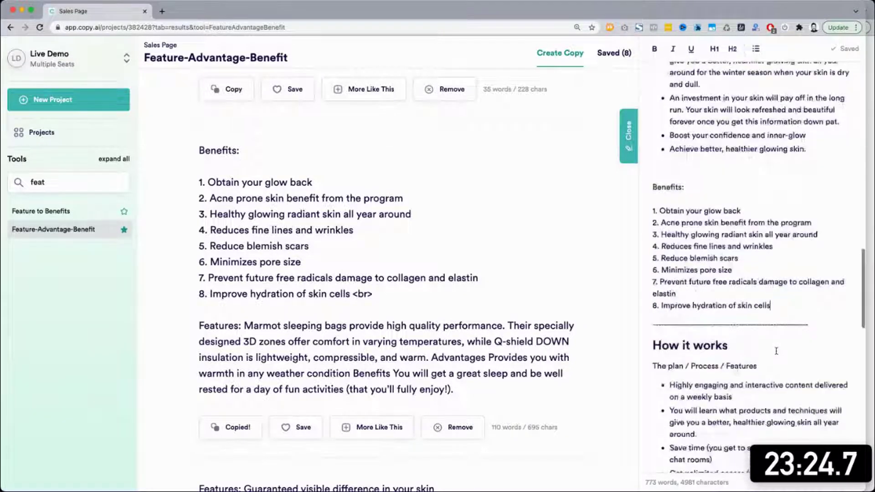
pyautogui.moveTo(653, 242); pyautogui.dragTo(701, 271)
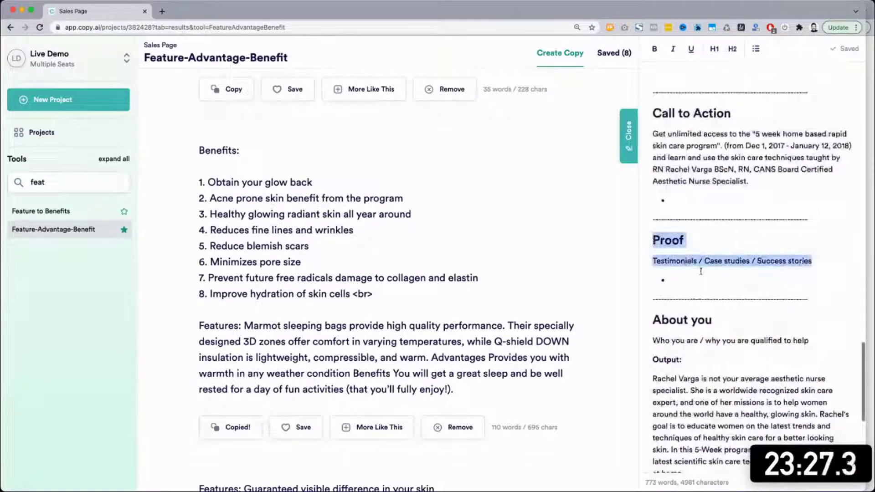
# Search 'test', open Testimonial Rewriter, and generate testimonials from the program description.
pyautogui.doubleClick(41, 183)
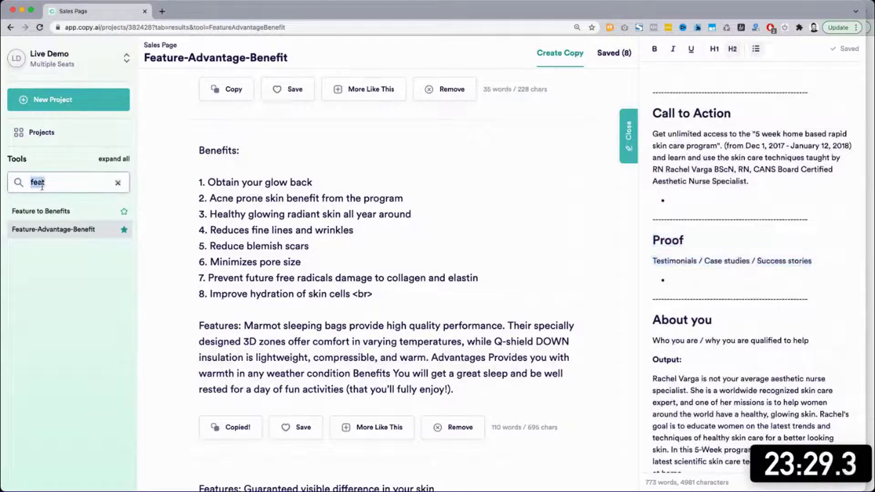
pyautogui.write('test')
pyautogui.click(57, 211)
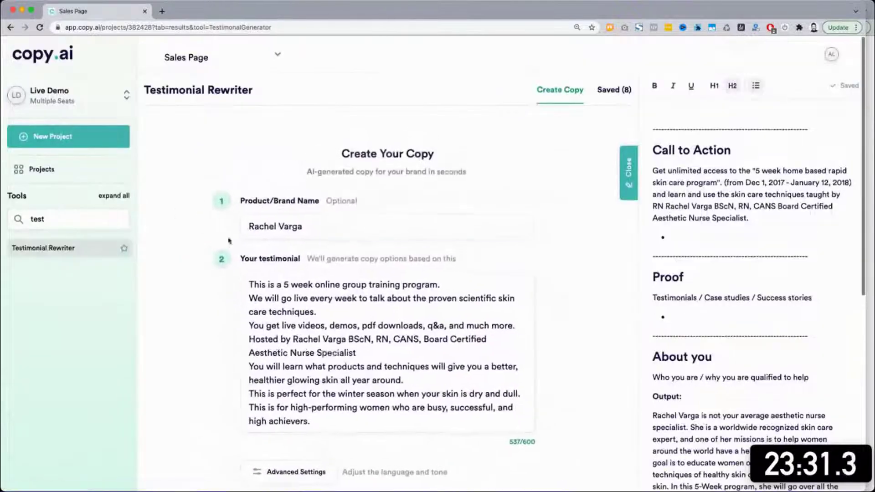
pyautogui.scroll(-4, 193, 341)
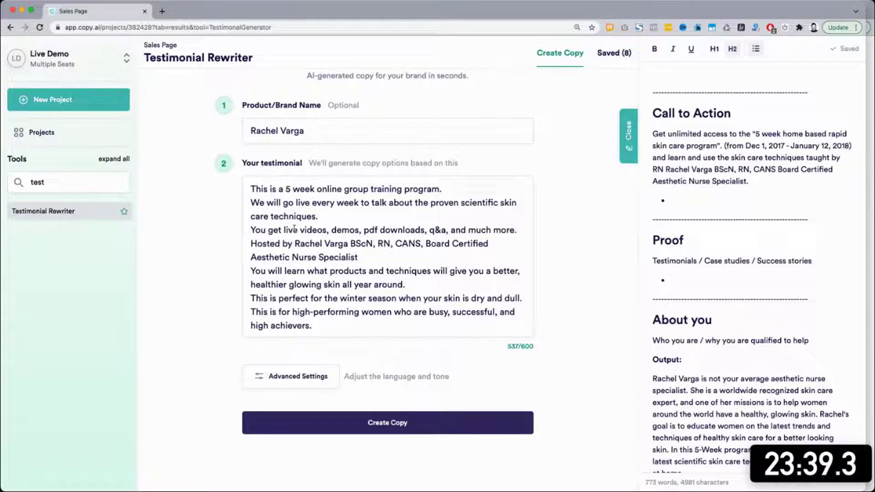
pyautogui.click(310, 429)
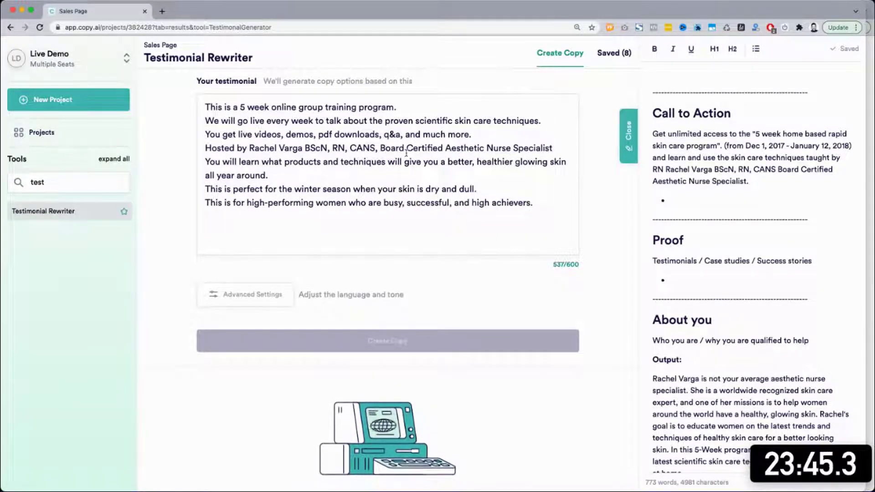
# Select the testimonial input text and scroll down to review the generated testimonials.
pyautogui.moveTo(211, 108); pyautogui.dragTo(544, 206)
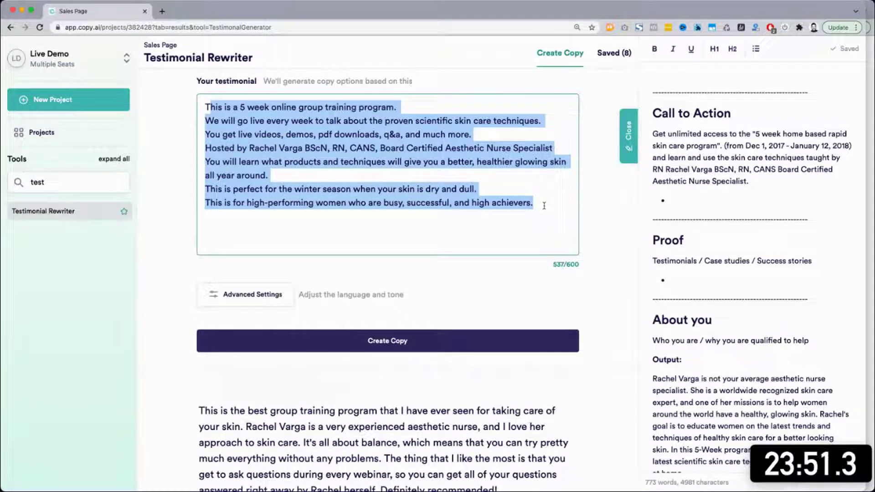
pyautogui.click(544, 205)
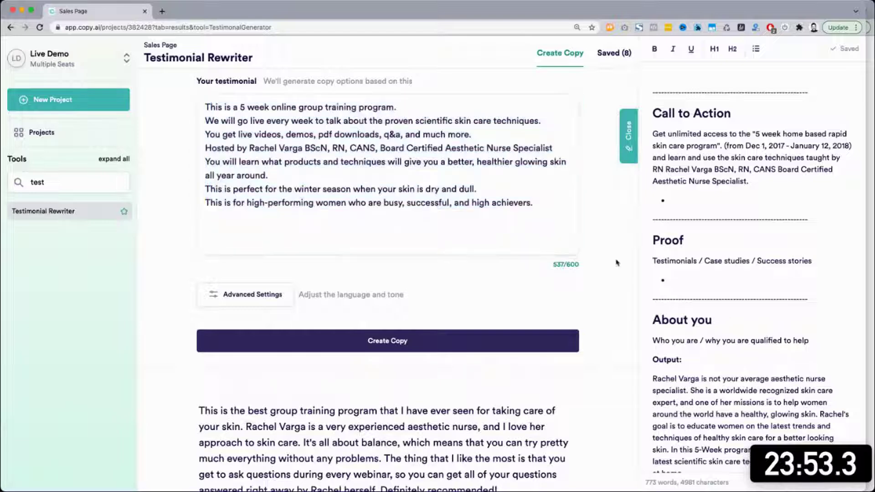
pyautogui.scroll(-1, 432, 420)
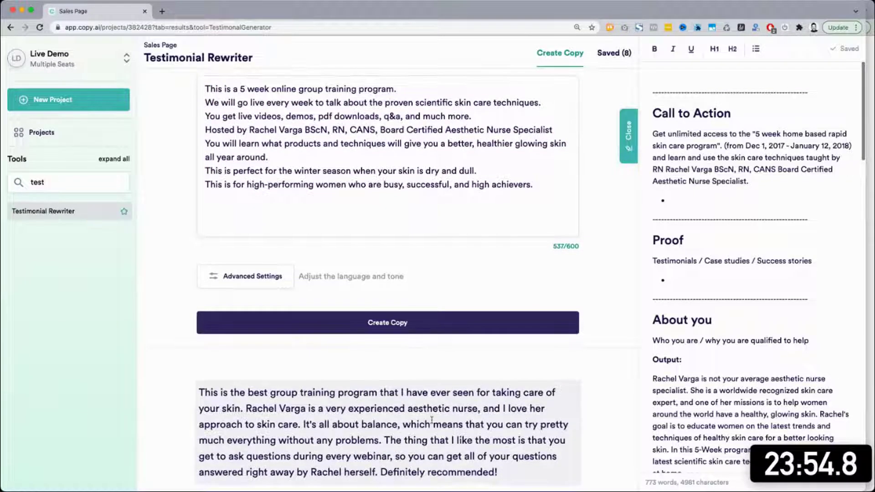
pyautogui.scroll(2, 605, 263)
pyautogui.press('super+a')
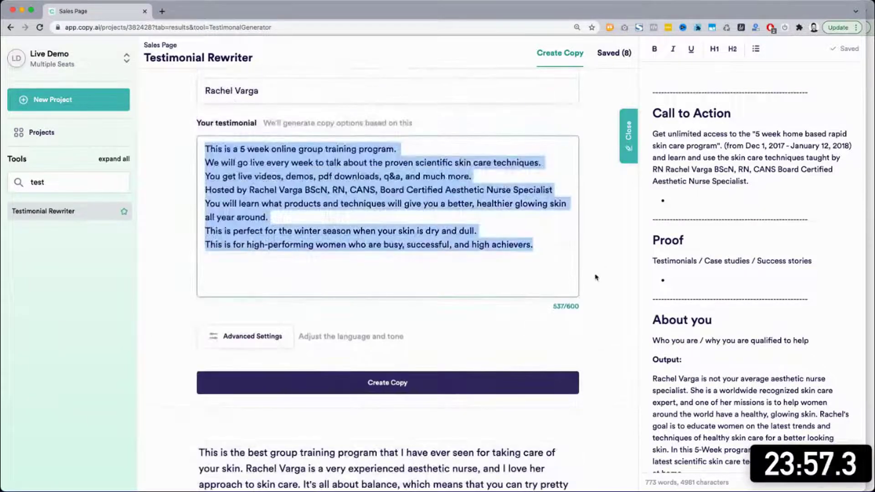
pyautogui.scroll(-4, 600, 279)
pyautogui.scroll(-2, 600, 279)
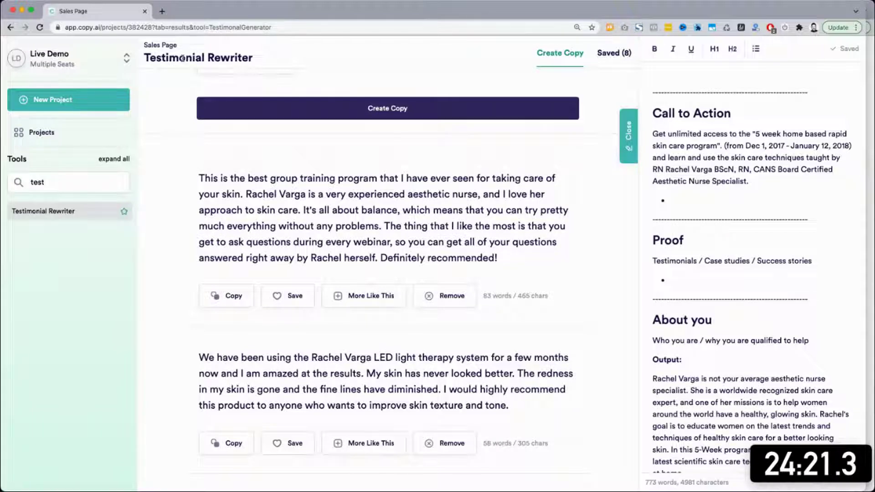
# Delete the 'It's all about balance… without any problems.' sentence from the first testimonial.
pyautogui.click(380, 178)
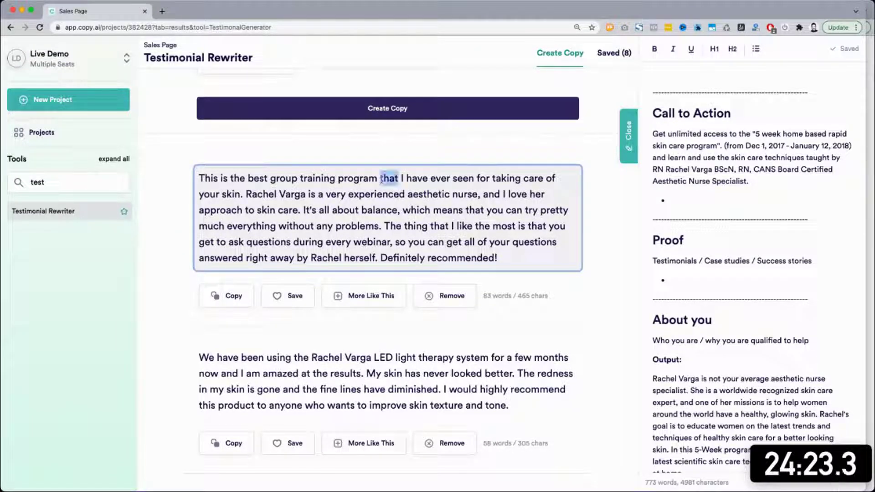
pyautogui.press('super+a')
pyautogui.click(160, 246)
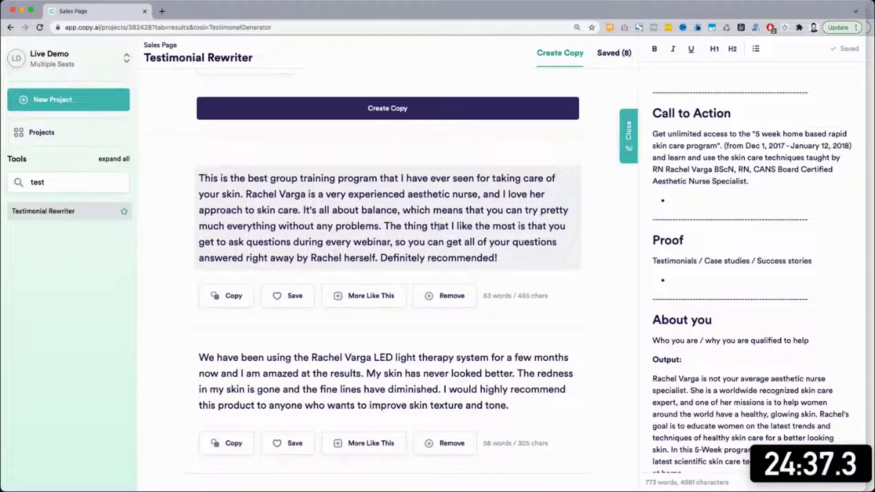
pyautogui.click(388, 234)
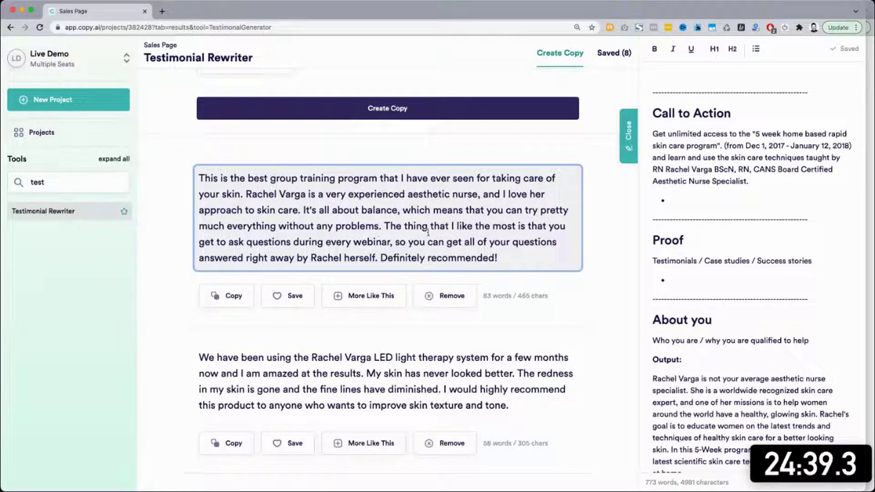
pyautogui.moveTo(304, 210); pyautogui.dragTo(385, 222)
pyautogui.press('BackSpace')
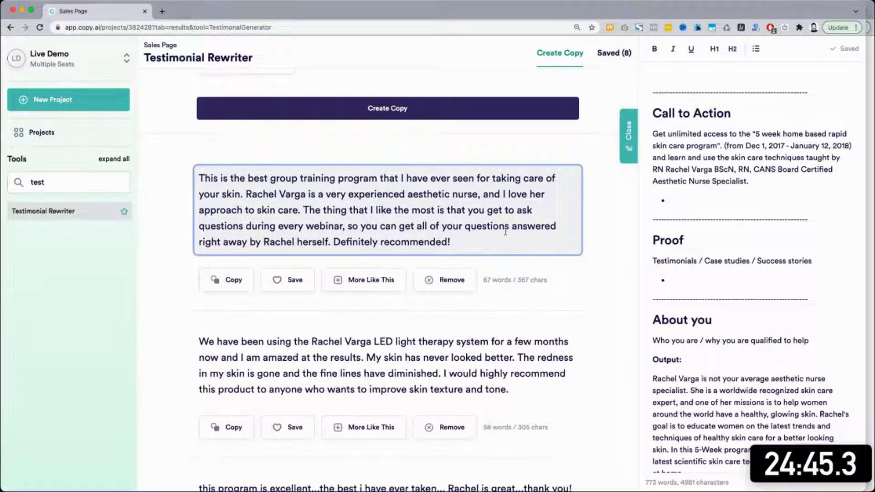
pyautogui.moveTo(456, 241); pyautogui.dragTo(193, 172)
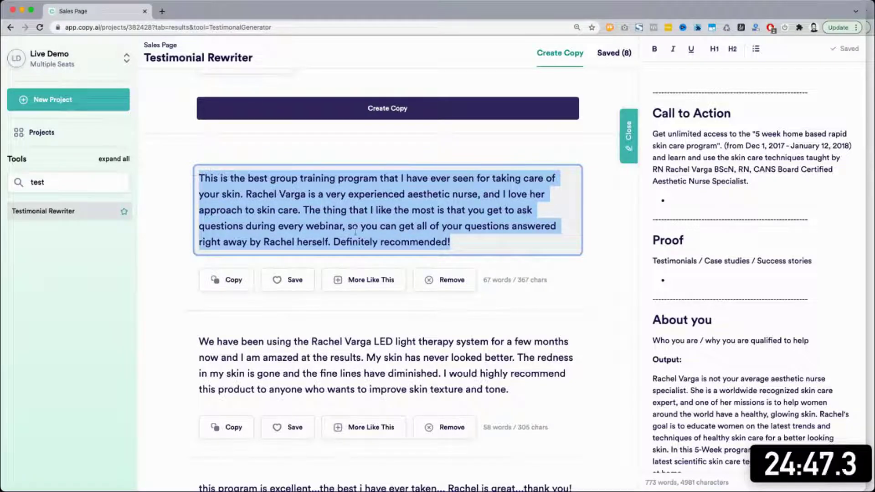
pyautogui.hotkey('ctrl', 'c')
pyautogui.scroll(-10, 783, 288)
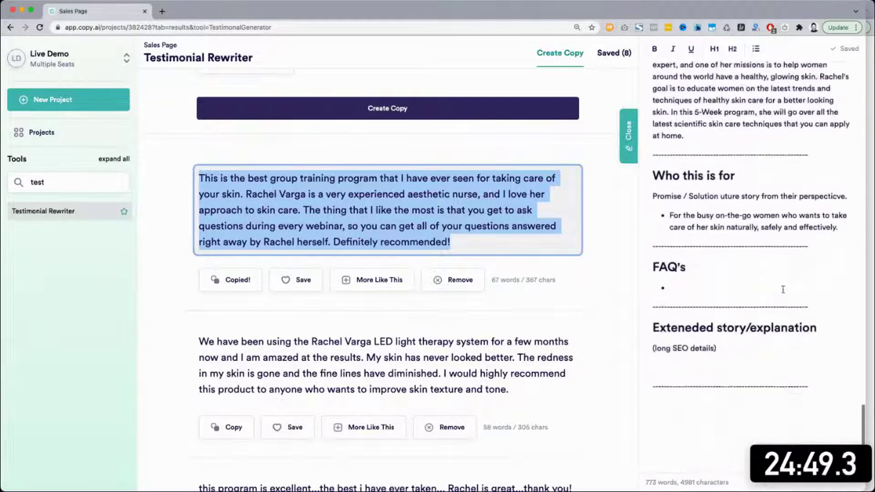
pyautogui.scroll(8, 783, 289)
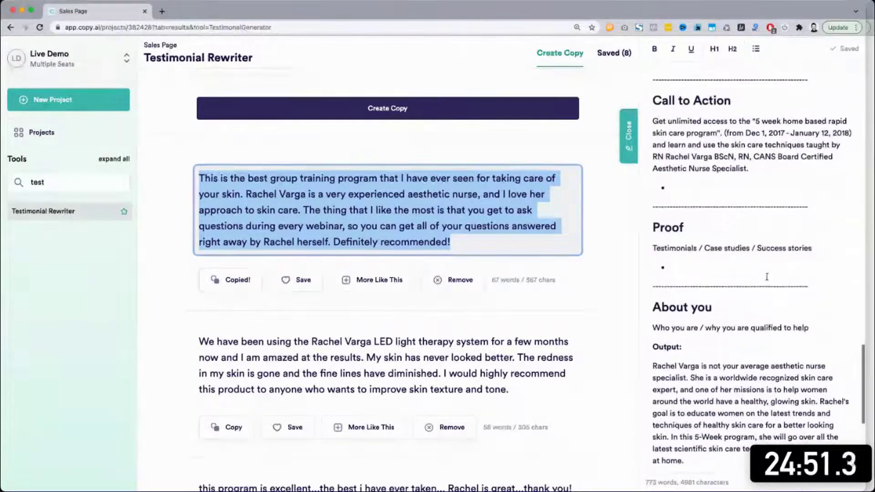
pyautogui.click(700, 266)
pyautogui.press('super+v')
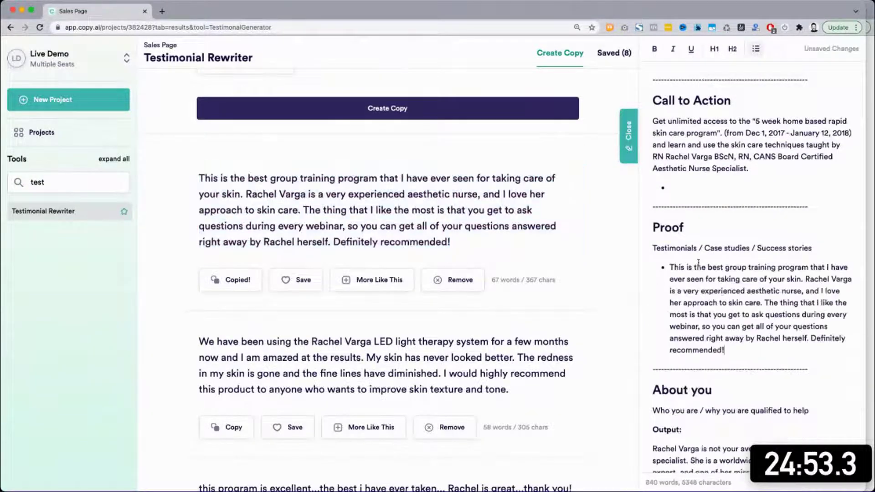
pyautogui.press('Return')
pyautogui.press('Return')
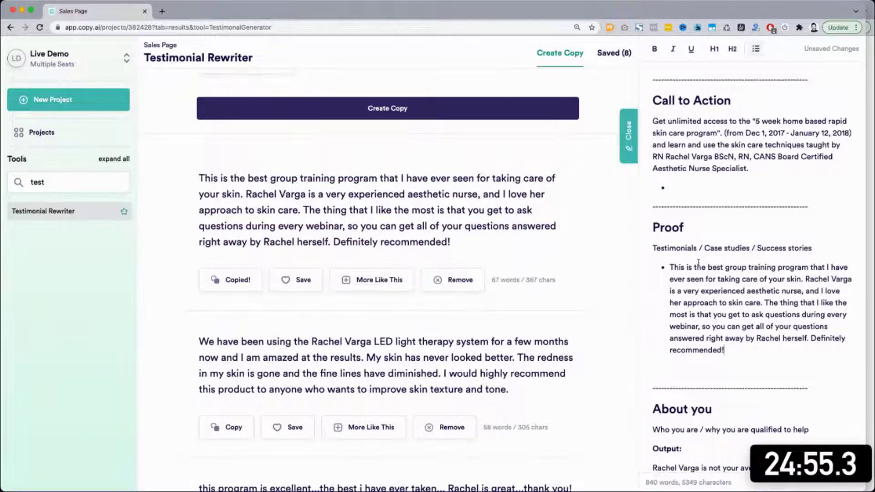
pyautogui.click(670, 268)
pyautogui.write('" - NAME HERE')
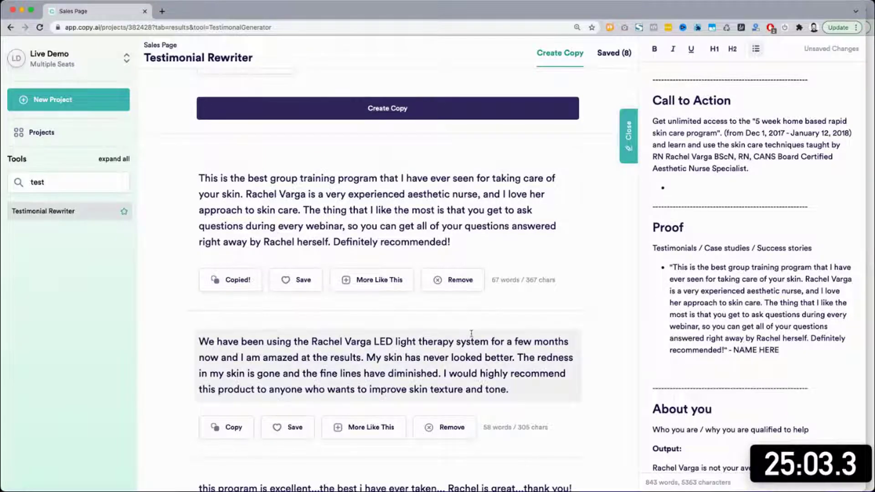
pyautogui.scroll(-4, 472, 336)
pyautogui.scroll(-1, 472, 337)
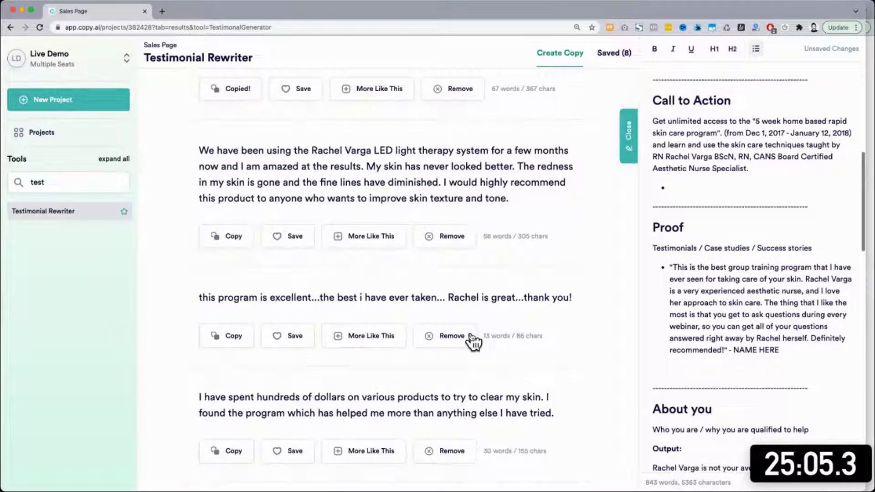
pyautogui.click(334, 165)
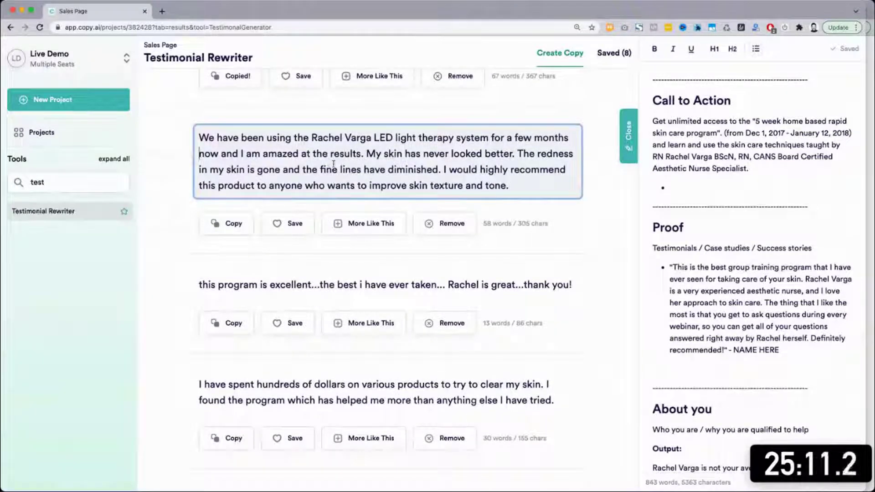
pyautogui.scroll(-2, 335, 215)
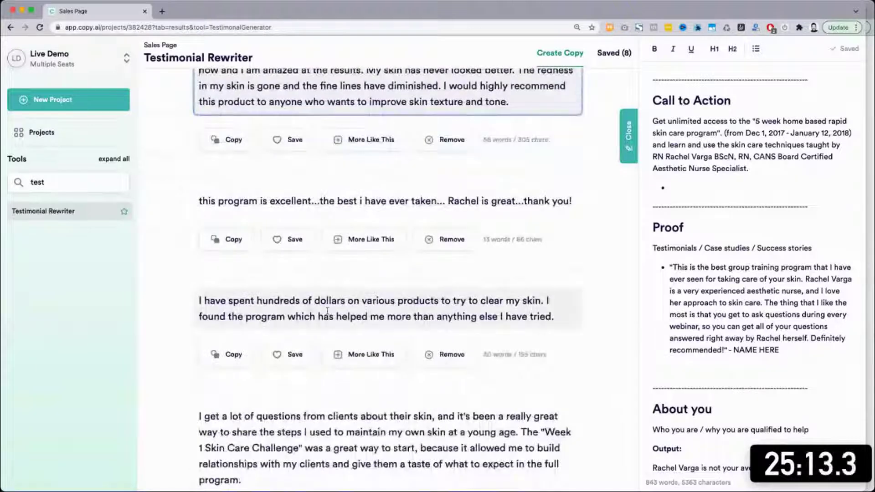
# Add the 'I have spent hundreds of dollars' testimonial as a quoted Proof bullet ending ' - NAME HERE'.
pyautogui.click(327, 311)
pyautogui.press('super+a')
pyautogui.press('super+c')
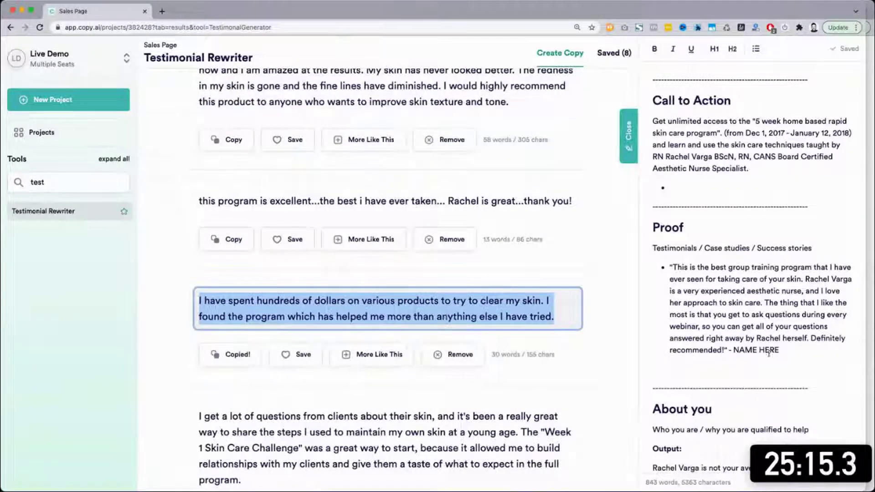
pyautogui.click(790, 356)
pyautogui.press('Return')
pyautogui.write('"')
pyautogui.press('super+v')
pyautogui.write('" - NAME HERE')
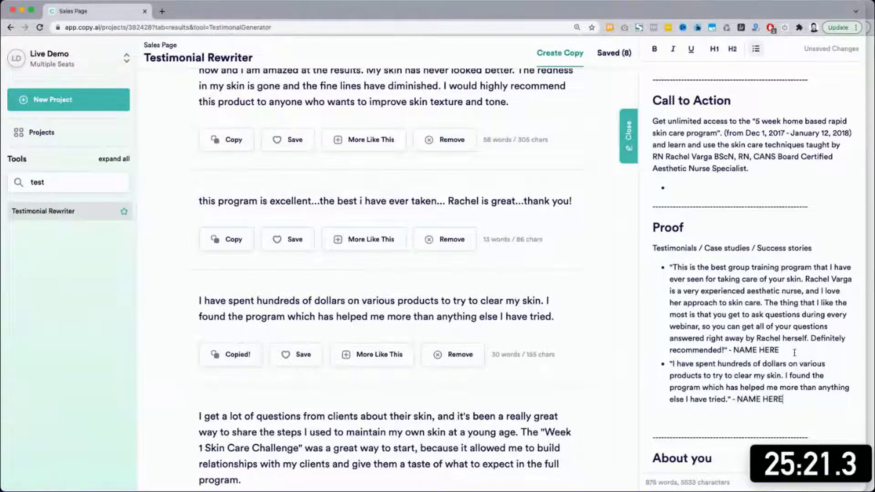
pyautogui.scroll(-3, 672, 321)
pyautogui.scroll(-6, 470, 310)
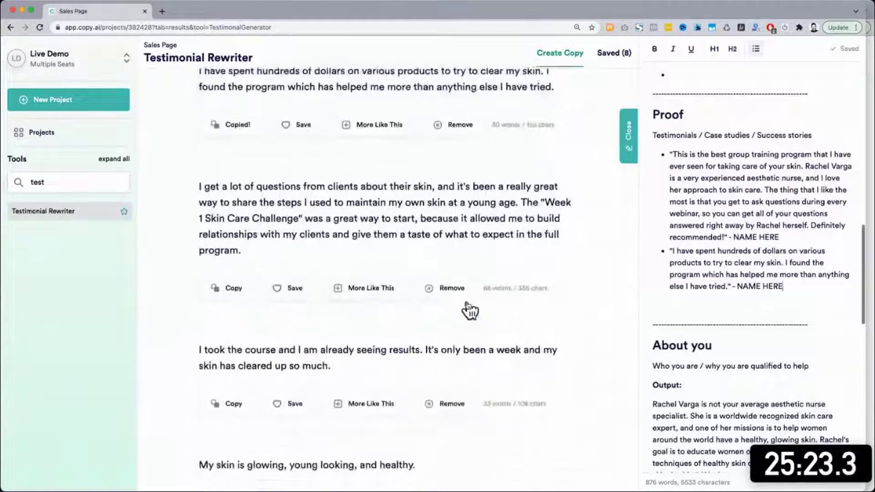
pyautogui.scroll(-2, 469, 310)
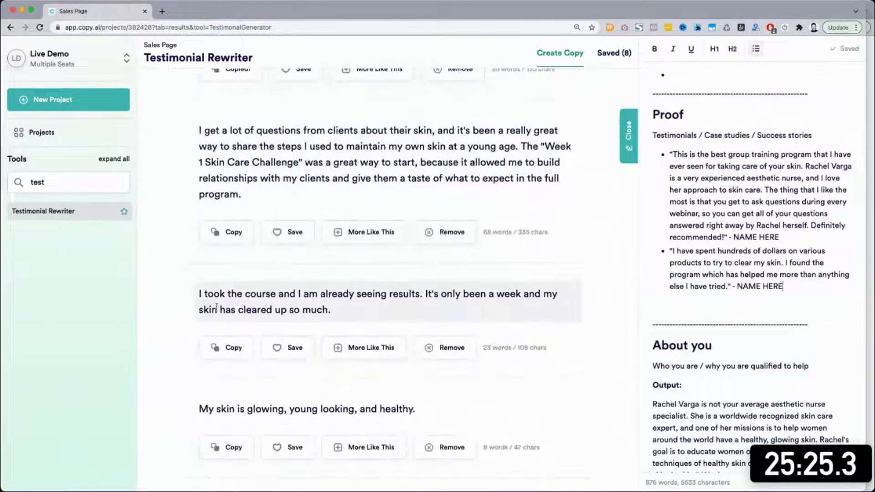
pyautogui.scroll(-5, 406, 339)
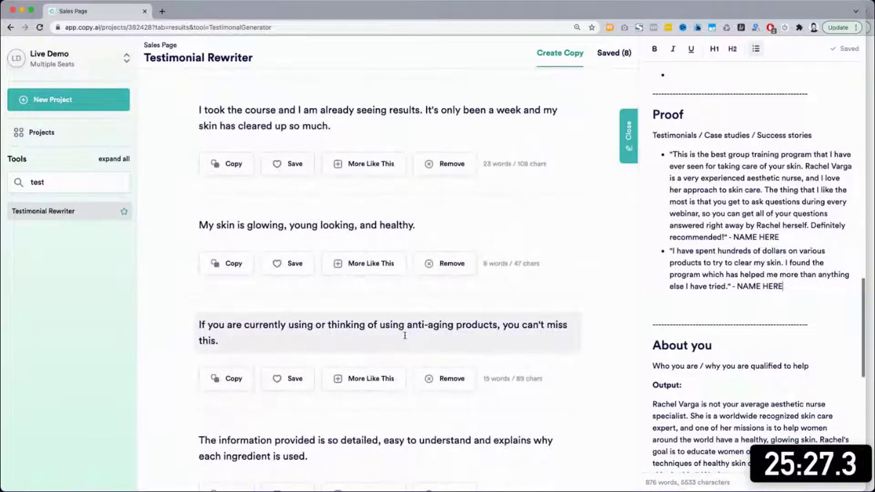
pyautogui.scroll(-3, 404, 336)
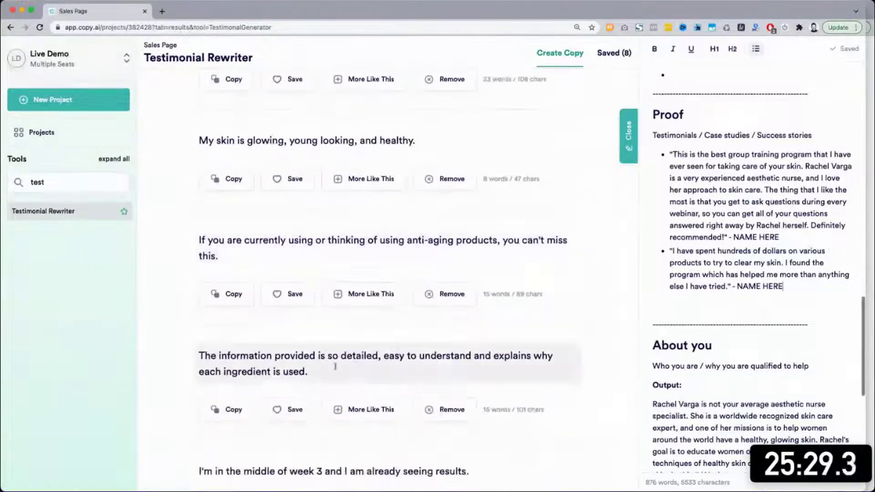
pyautogui.tripleClick(285, 361)
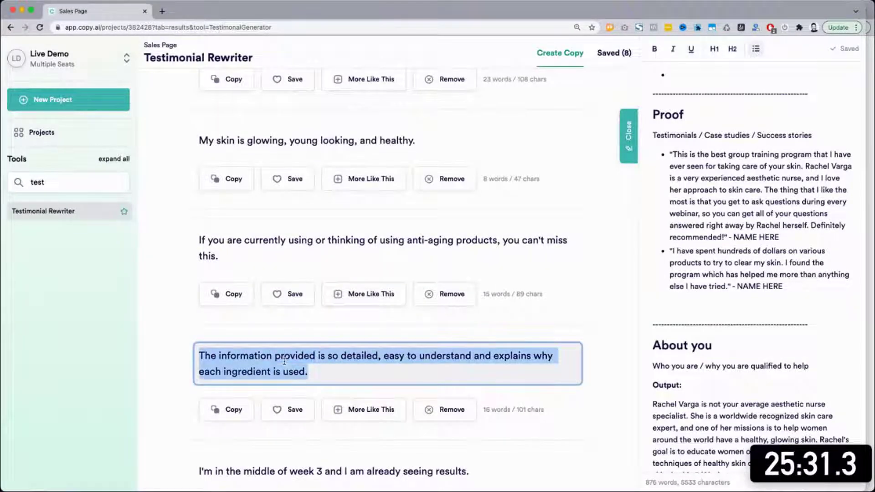
pyautogui.scroll(-3, 429, 353)
pyautogui.scroll(5, 429, 353)
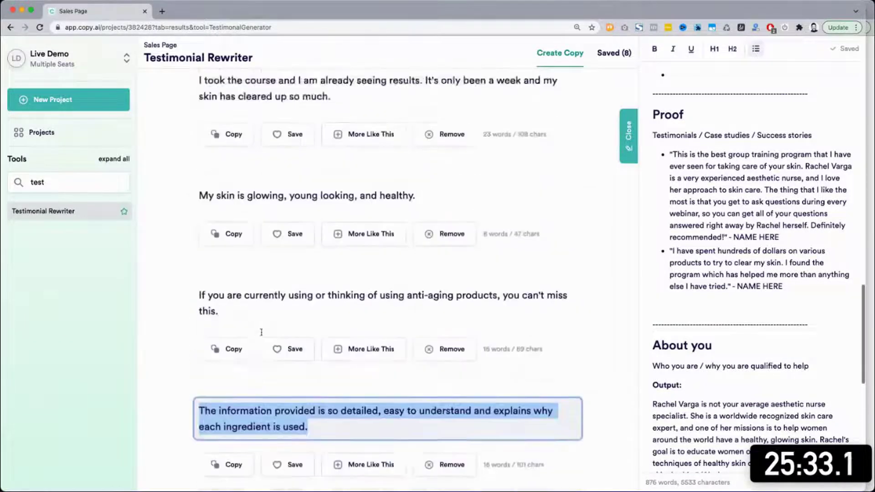
pyautogui.scroll(5, 645, 249)
pyautogui.scroll(5, 645, 248)
pyautogui.scroll(10, 484, 357)
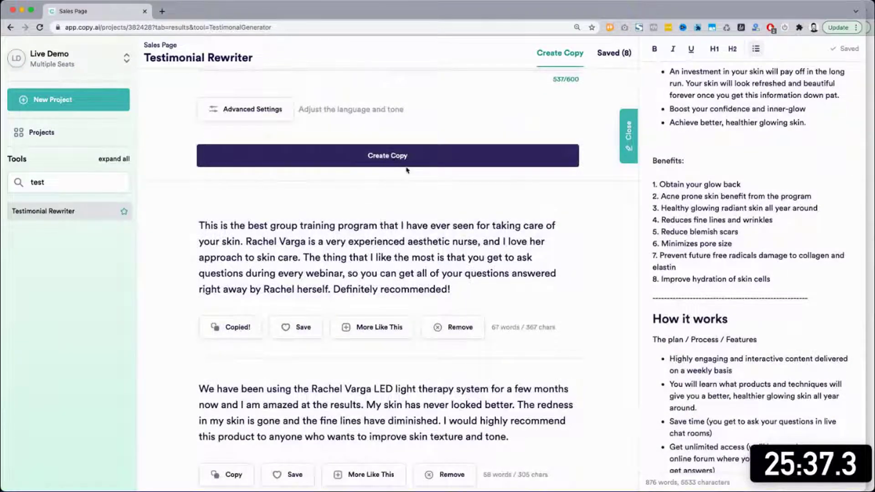
pyautogui.scroll(-9, 750, 293)
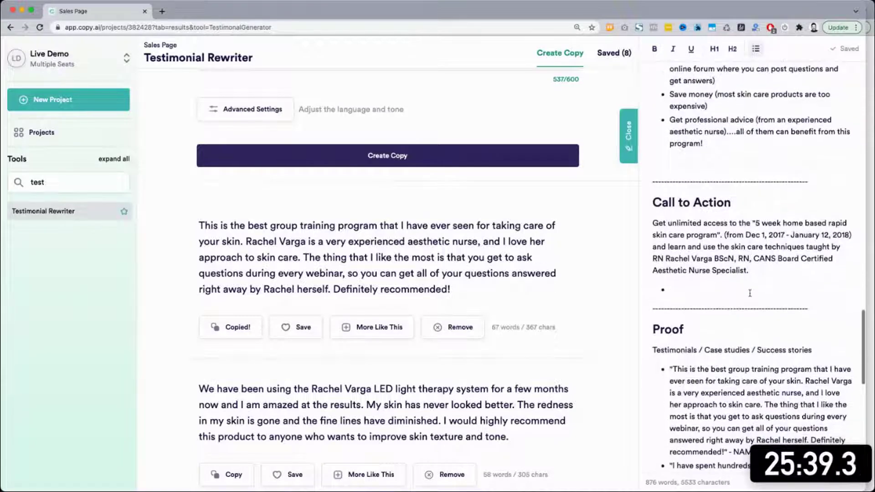
pyautogui.scroll(-5, 750, 293)
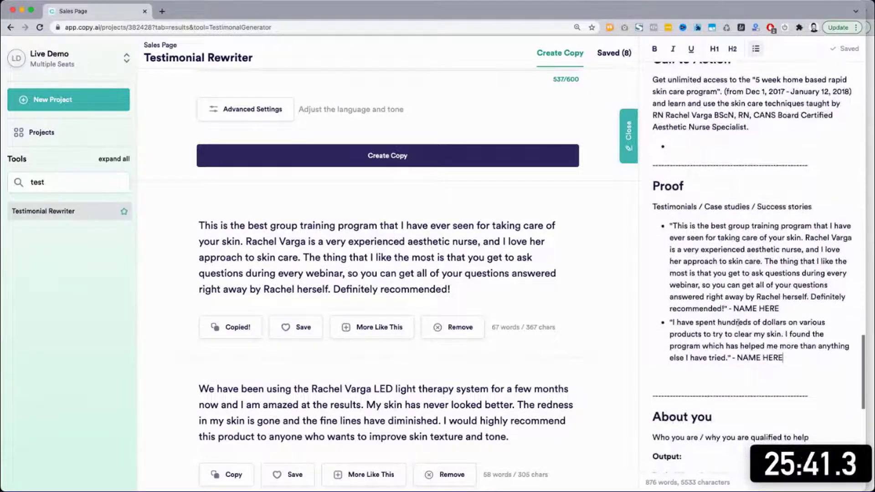
pyautogui.moveTo(789, 356); pyautogui.dragTo(670, 229)
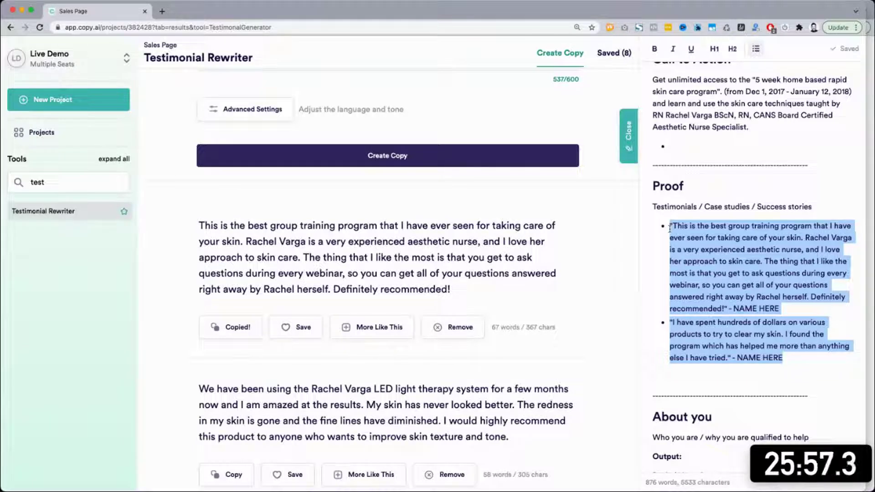
pyautogui.click(797, 296)
pyautogui.scroll(10, 456, 408)
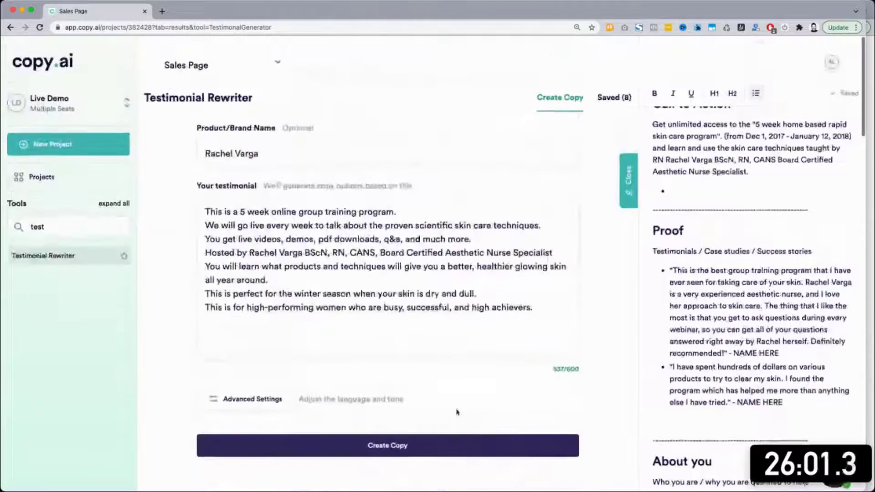
pyautogui.moveTo(215, 204); pyautogui.dragTo(519, 301)
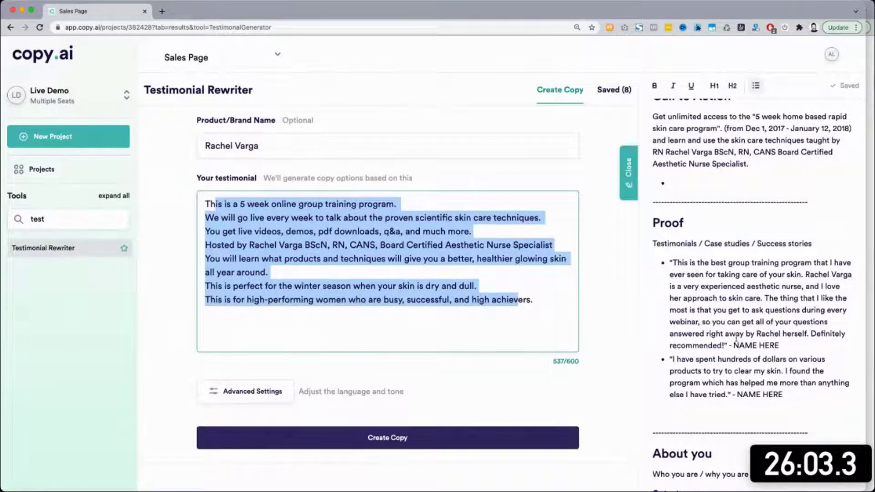
# Search 'proof', open Problem-Promise-Proof-Proposal, and generate copy from the skin care program description.
pyautogui.doubleClick(64, 216)
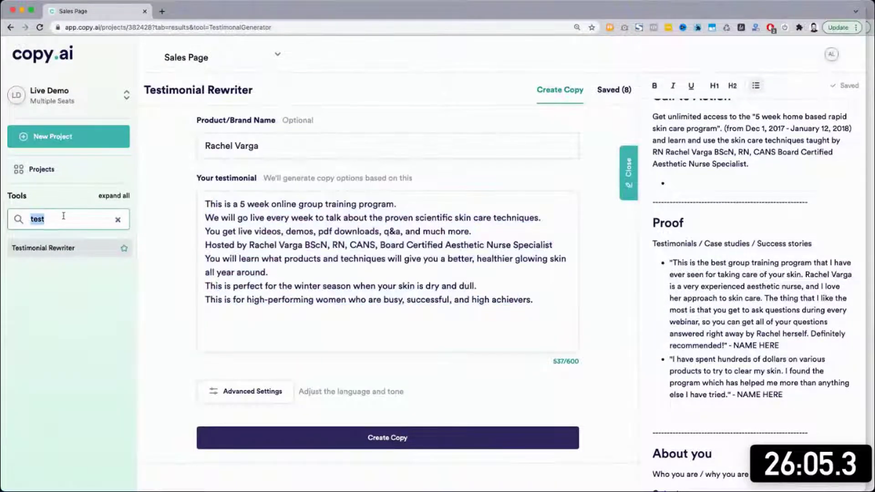
pyautogui.write('proof')
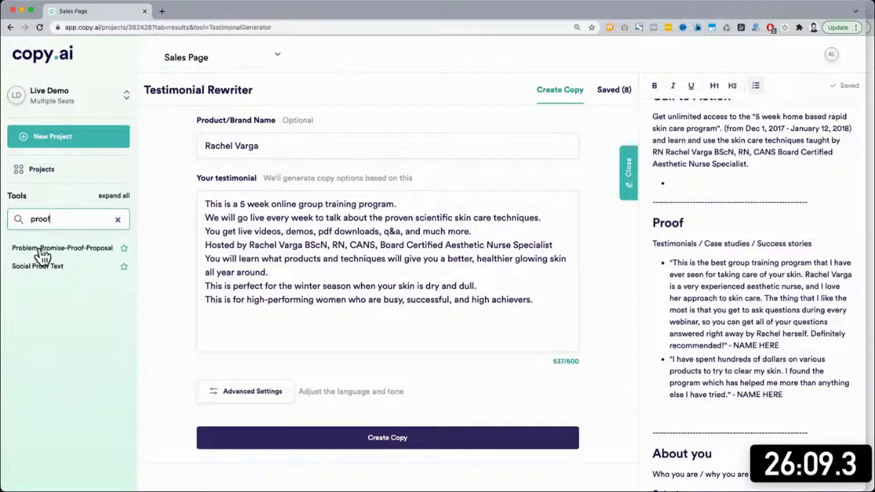
pyautogui.click(64, 250)
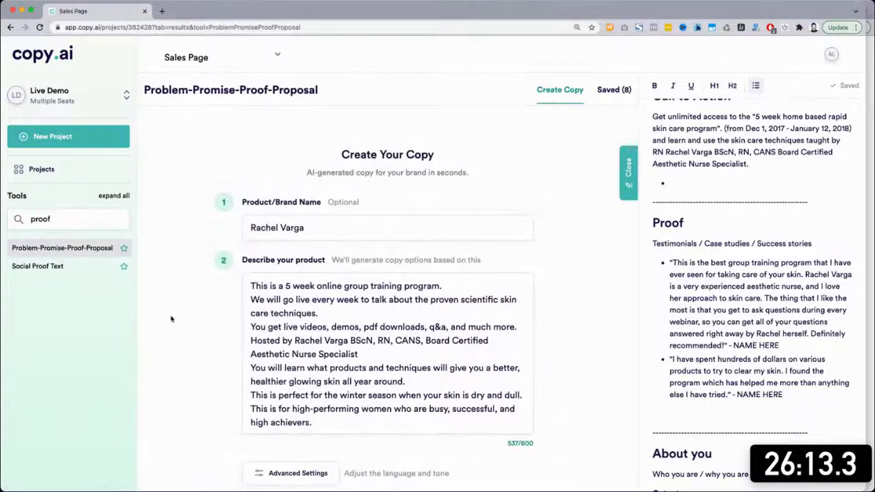
pyautogui.scroll(-2, 156, 203)
pyautogui.click(348, 418)
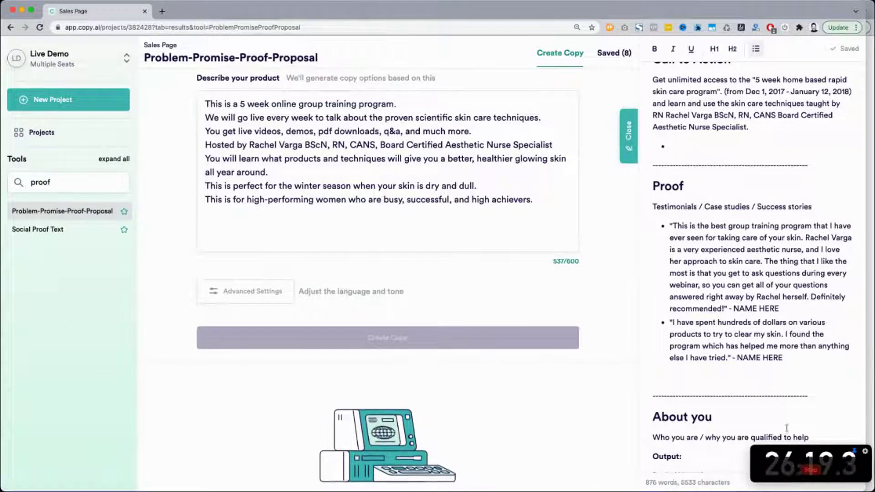
# Scroll through the generated Problem-Promise-Proof-Proposal results, including the $497.00 five-week program proposal.
pyautogui.scroll(12, 752, 286)
pyautogui.scroll(5, 753, 285)
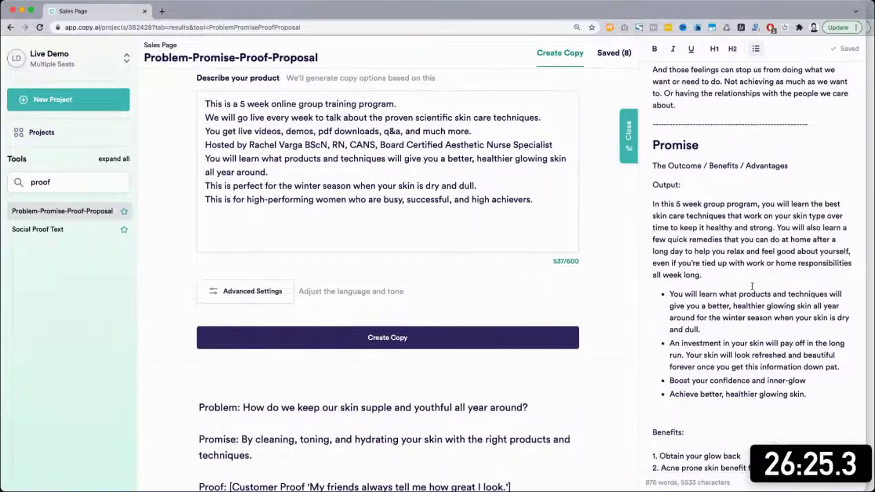
pyautogui.scroll(-2, 752, 286)
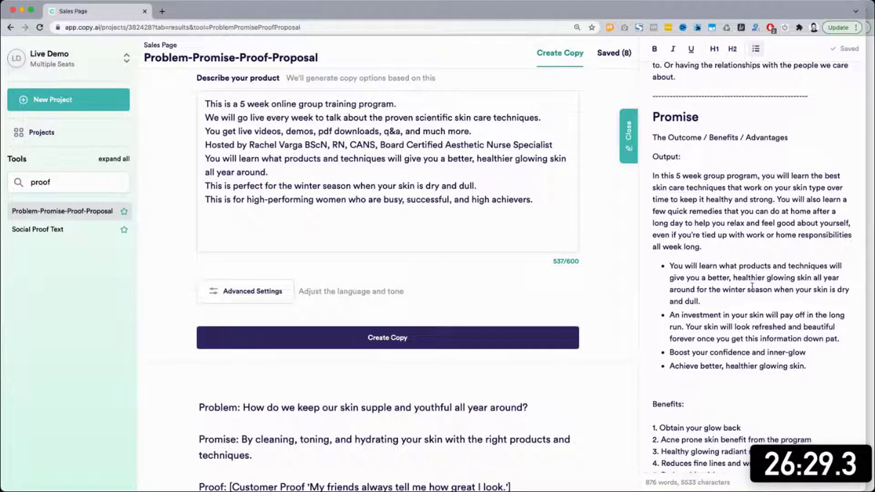
pyautogui.scroll(-10, 752, 286)
pyautogui.scroll(-5, 753, 286)
pyautogui.scroll(10, 711, 314)
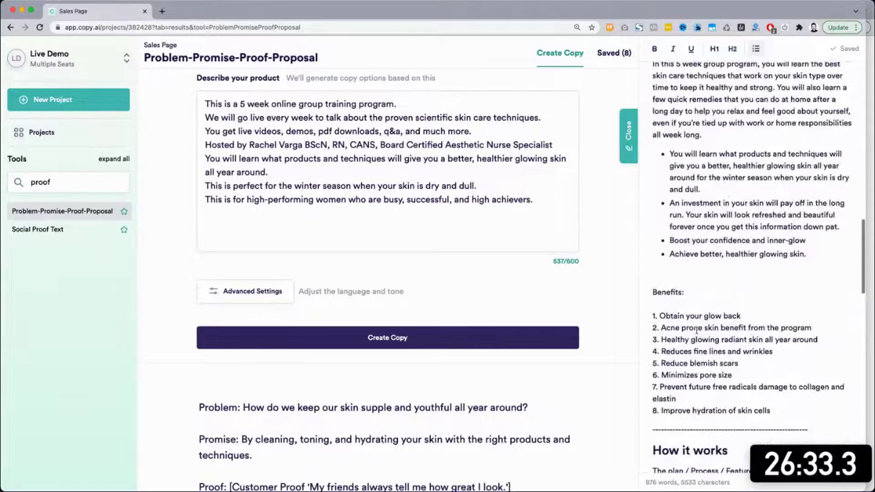
pyautogui.scroll(-15, 684, 337)
pyautogui.scroll(-15, 697, 331)
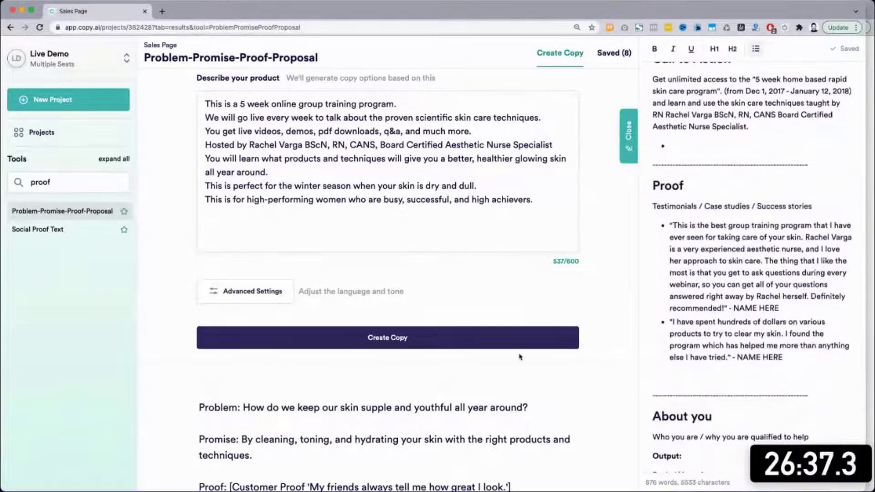
pyautogui.scroll(-10, 520, 357)
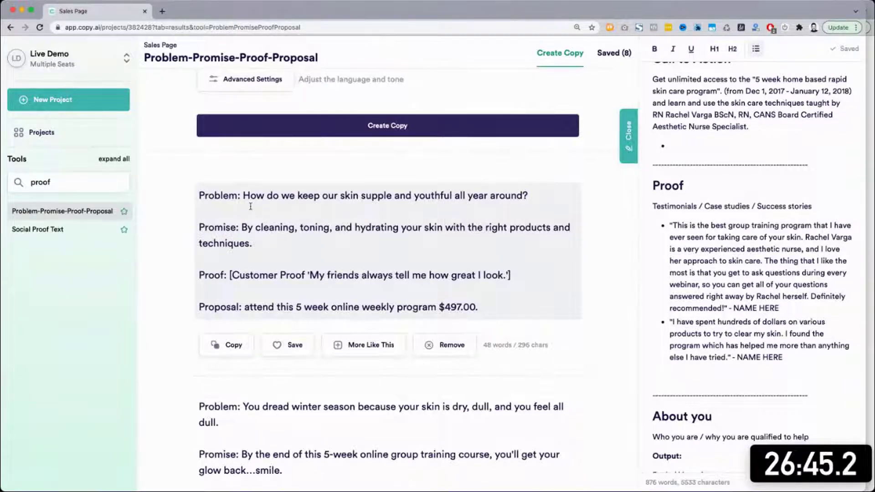
pyautogui.scroll(-1, 250, 206)
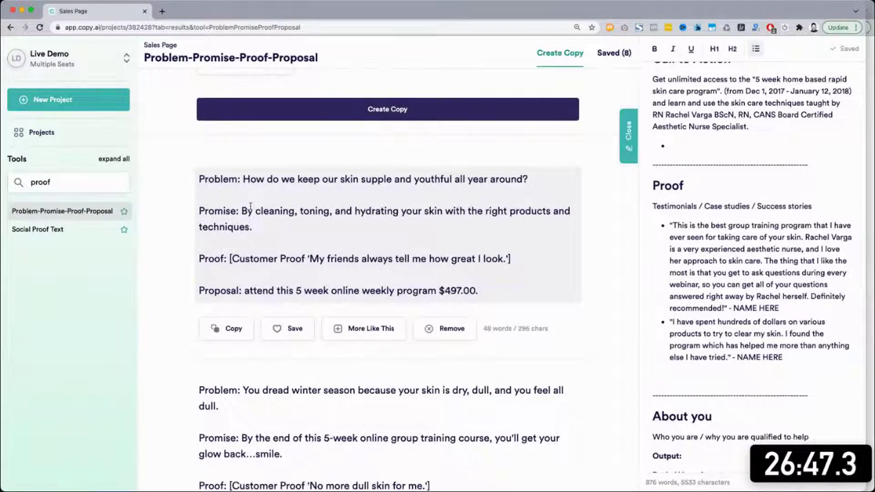
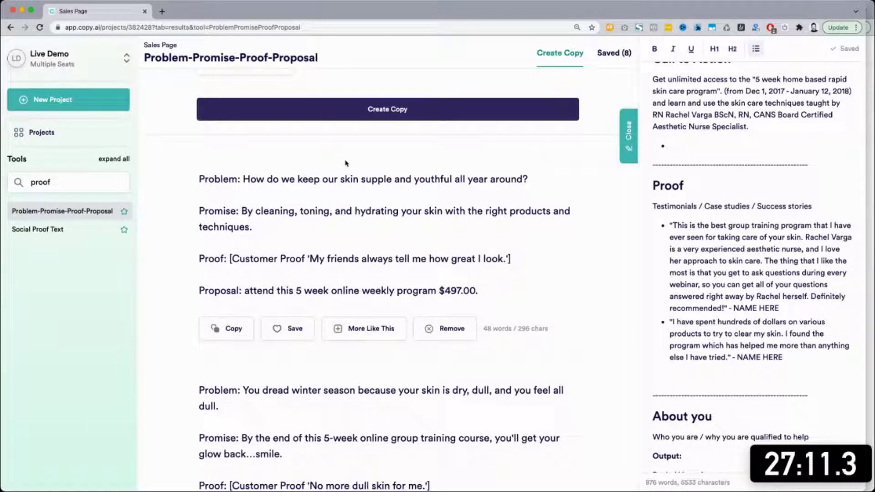
# Highlight the title and the first result's Problem and Promise sentences to review them.
pyautogui.moveTo(143, 57); pyautogui.dragTo(341, 59)
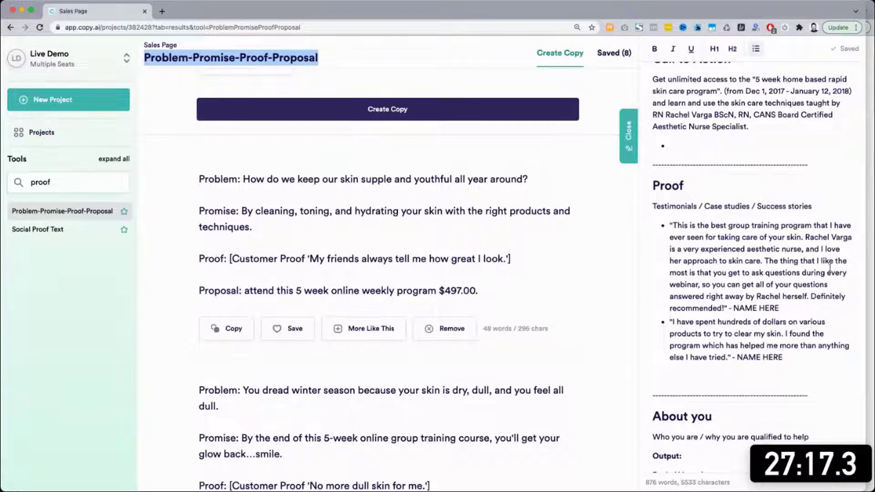
pyautogui.click(385, 201)
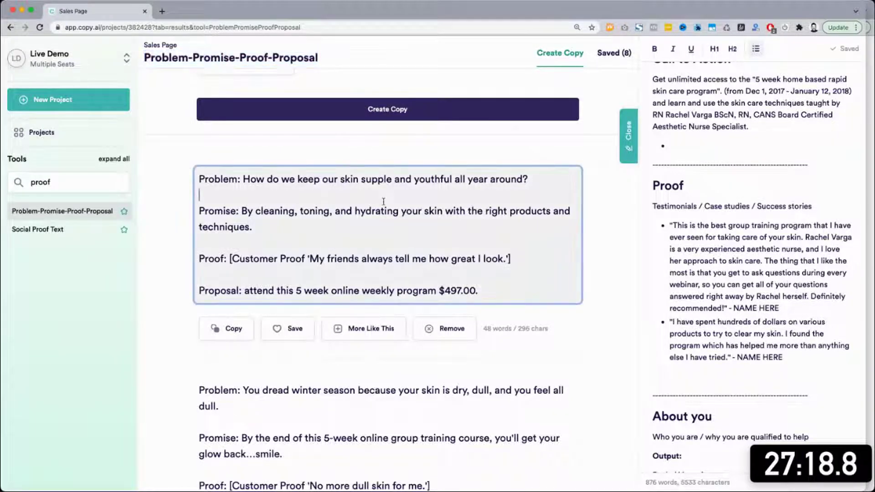
pyautogui.click(147, 60)
pyautogui.moveTo(147, 60); pyautogui.dragTo(339, 54)
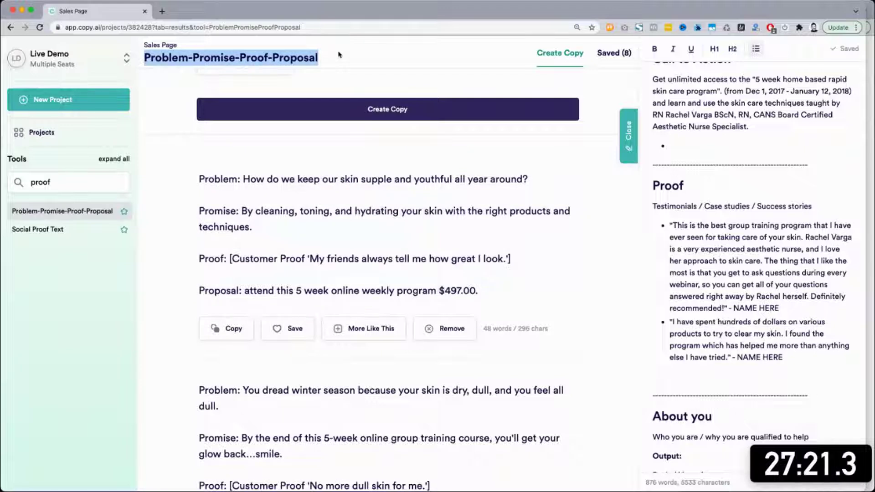
pyautogui.moveTo(243, 179); pyautogui.dragTo(528, 181)
pyautogui.click(537, 180)
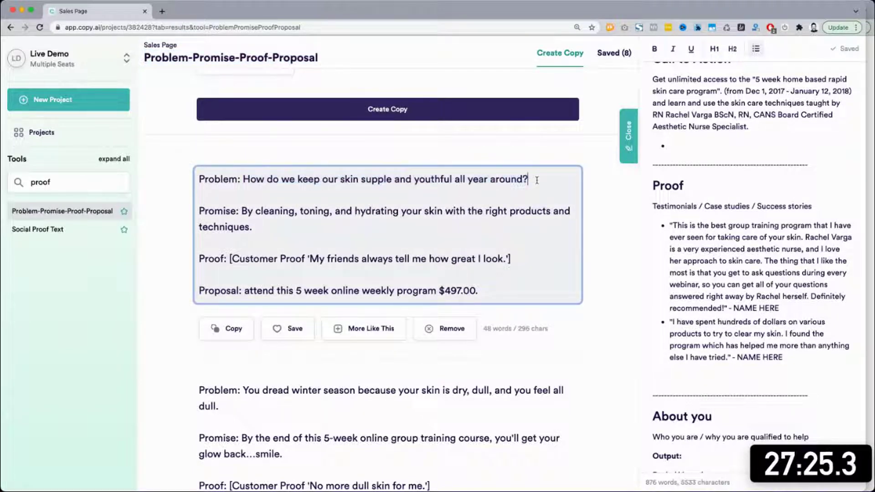
pyautogui.moveTo(243, 179); pyautogui.dragTo(539, 188)
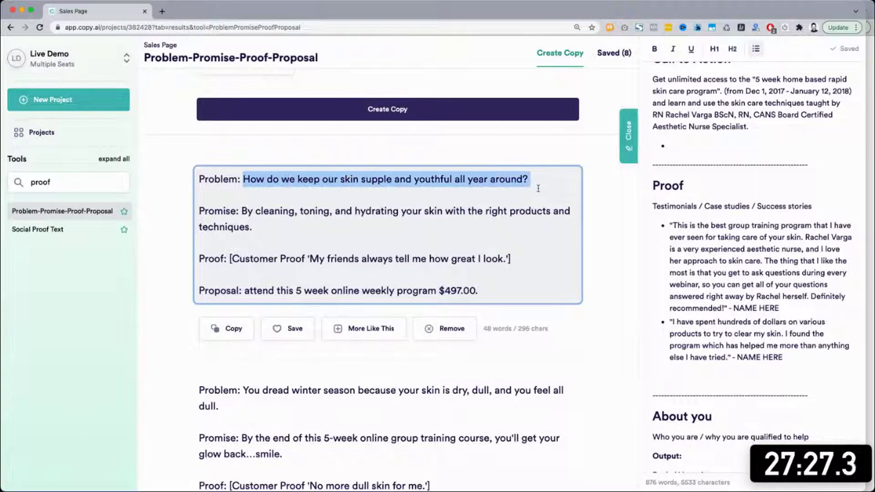
pyautogui.moveTo(242, 211); pyautogui.dragTo(255, 232)
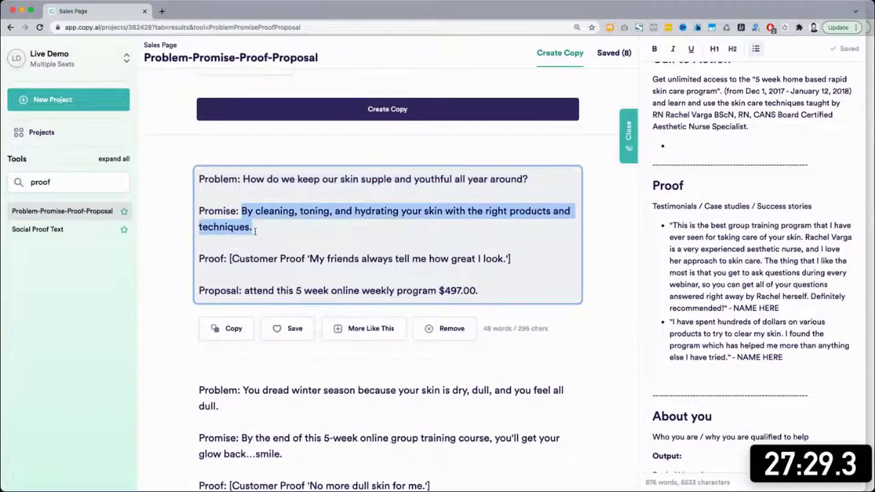
pyautogui.click(365, 246)
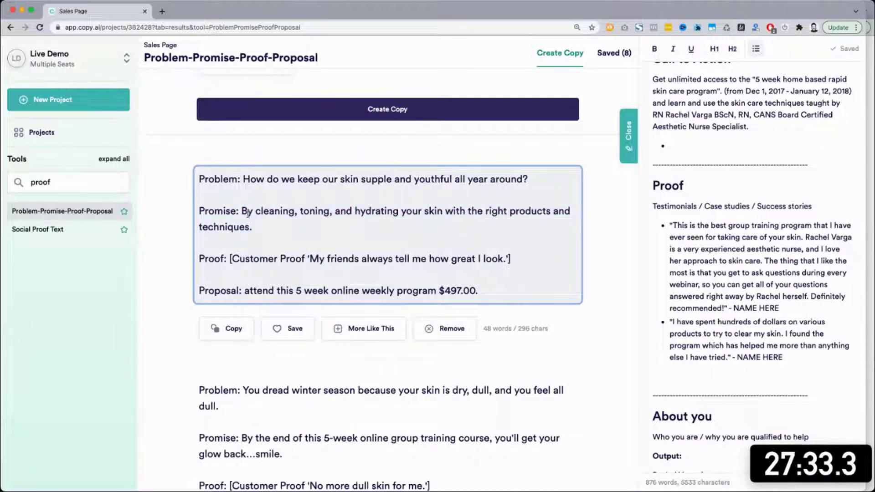
pyautogui.moveTo(242, 211); pyautogui.dragTo(268, 232)
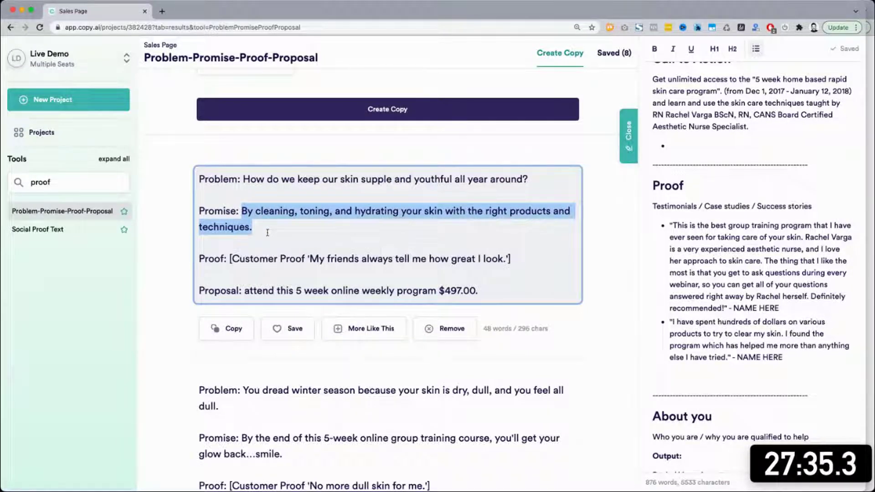
pyautogui.click(249, 178)
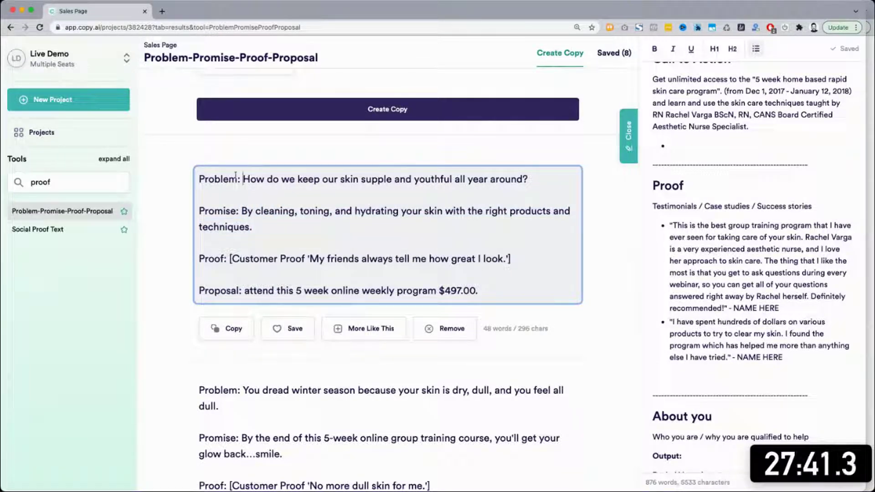
# Review the first result's customer proof quote and its $497.00 program offer.
pyautogui.scroll(5, 202, 175)
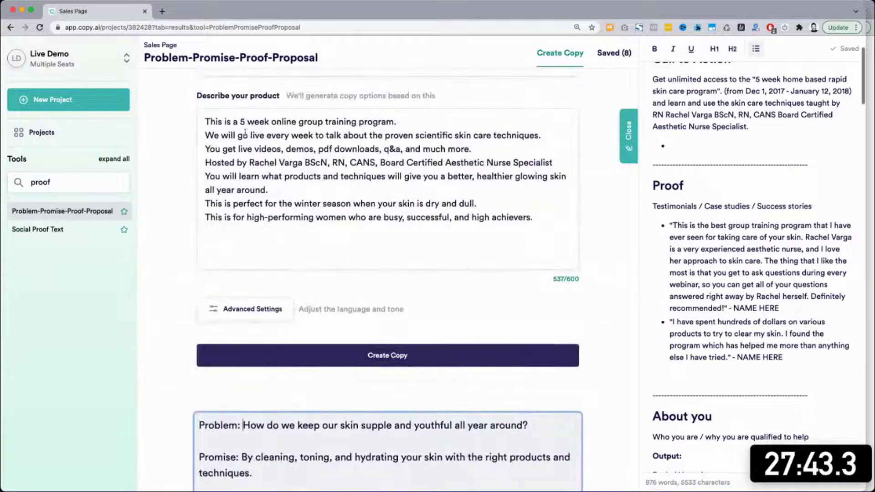
pyautogui.press('super+a')
pyautogui.scroll(-6, 212, 136)
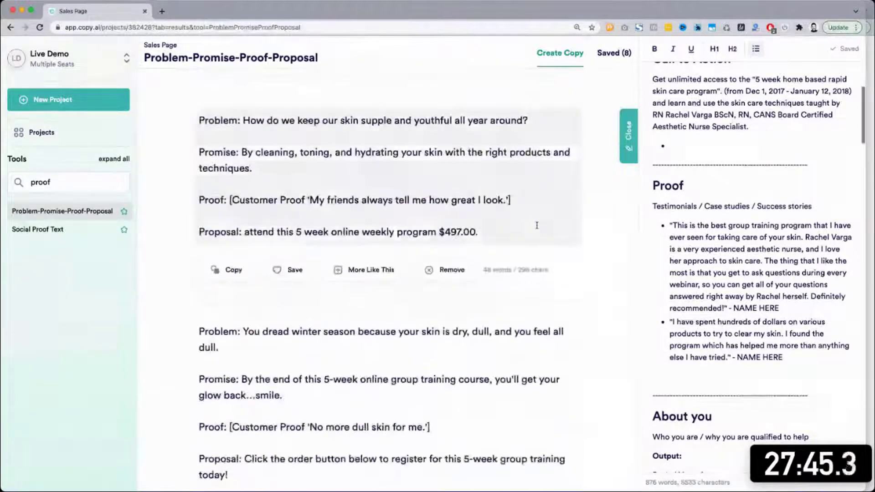
pyautogui.scroll(1, 217, 144)
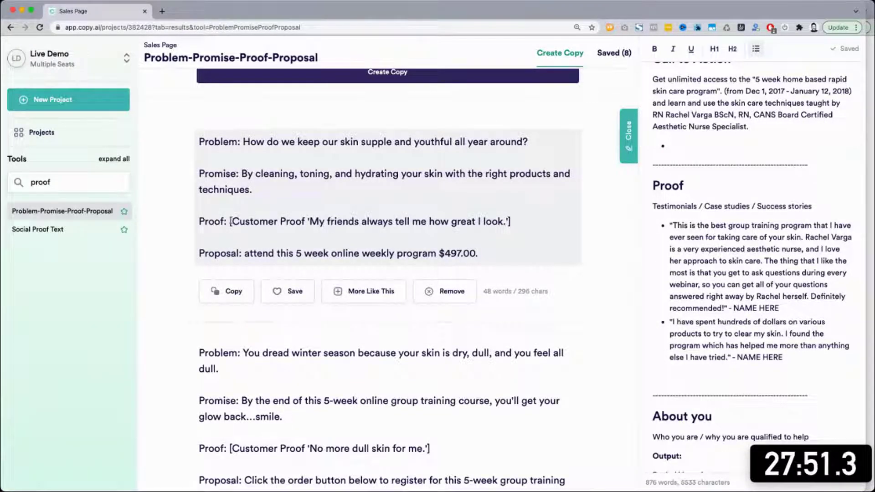
pyautogui.moveTo(230, 221); pyautogui.dragTo(519, 220)
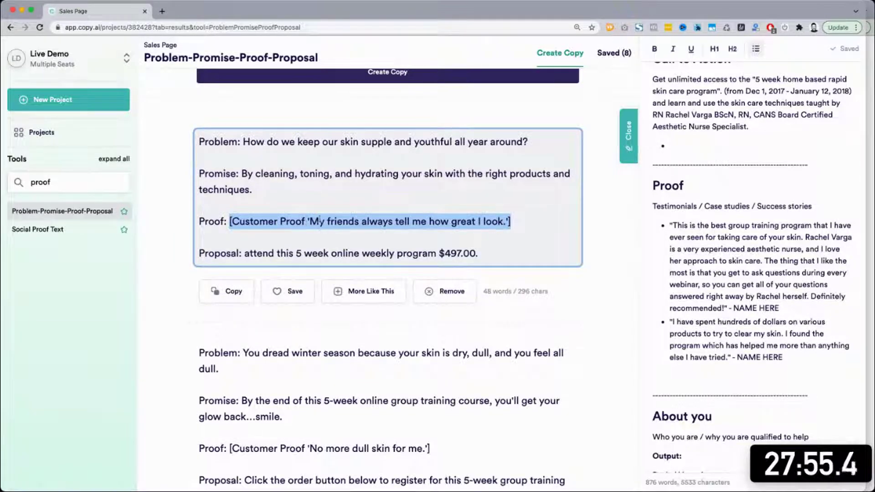
pyautogui.click(391, 221)
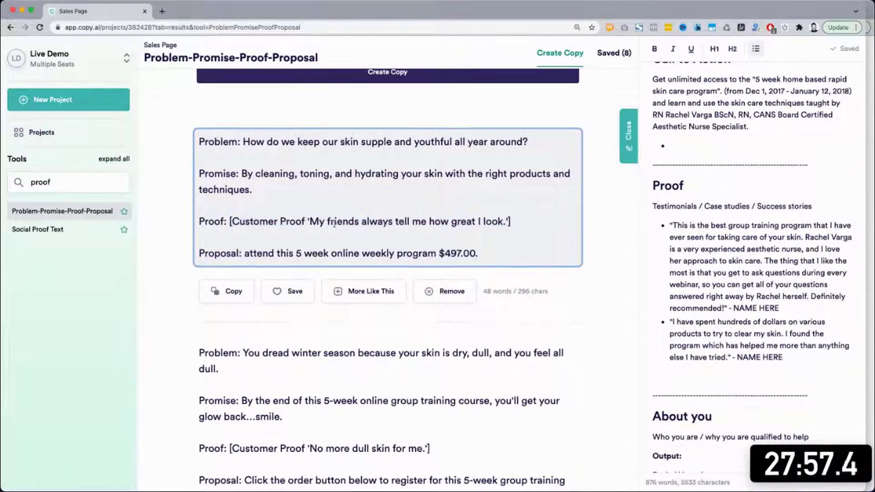
pyautogui.moveTo(208, 222); pyautogui.dragTo(525, 226)
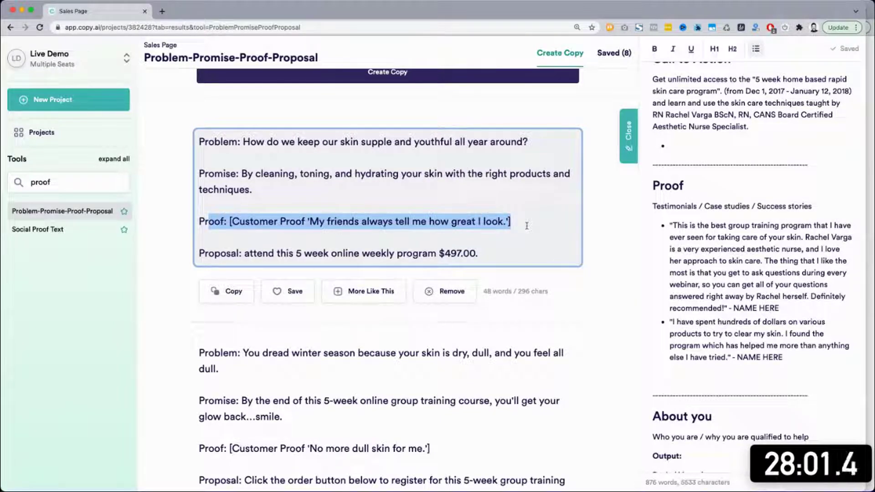
pyautogui.click(527, 226)
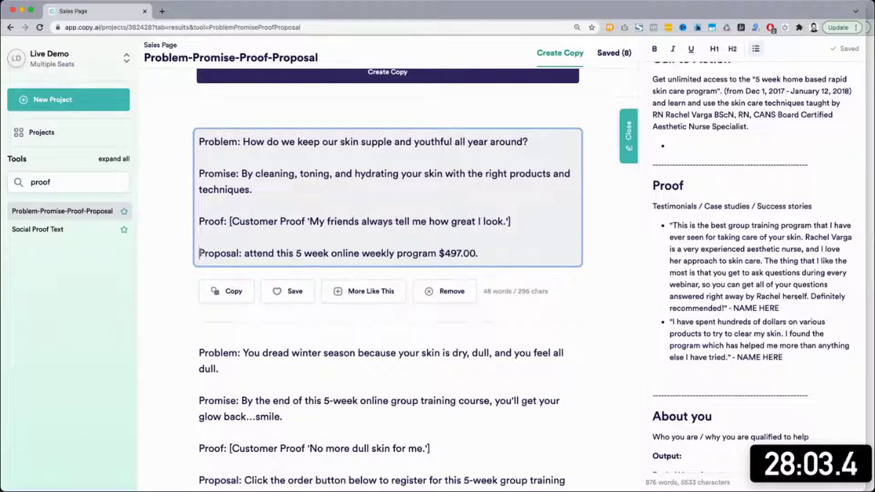
pyautogui.moveTo(201, 252); pyautogui.dragTo(246, 254)
pyautogui.click(310, 253)
pyautogui.moveTo(244, 254); pyautogui.dragTo(512, 253)
pyautogui.click(515, 255)
# Paste the second result's 'By the end… glow back' promise as a new Promise bullet.
pyautogui.scroll(-3, 515, 254)
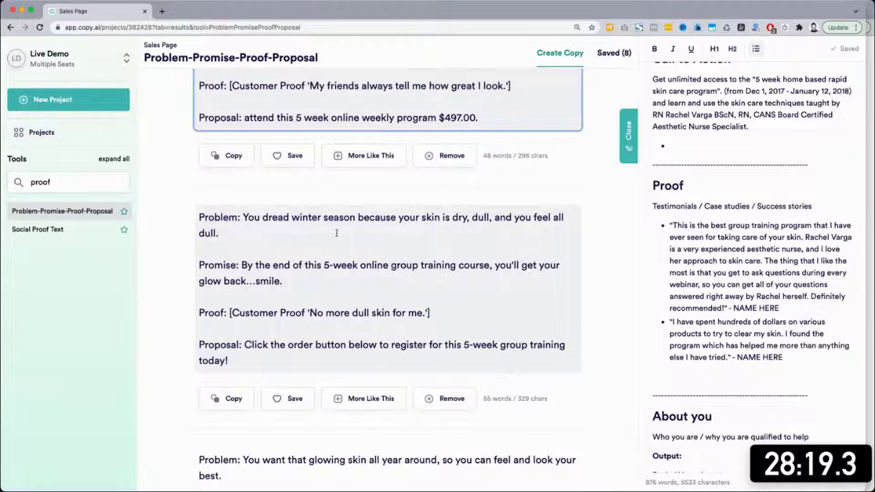
pyautogui.scroll(-1, 337, 234)
pyautogui.scroll(-1, 216, 235)
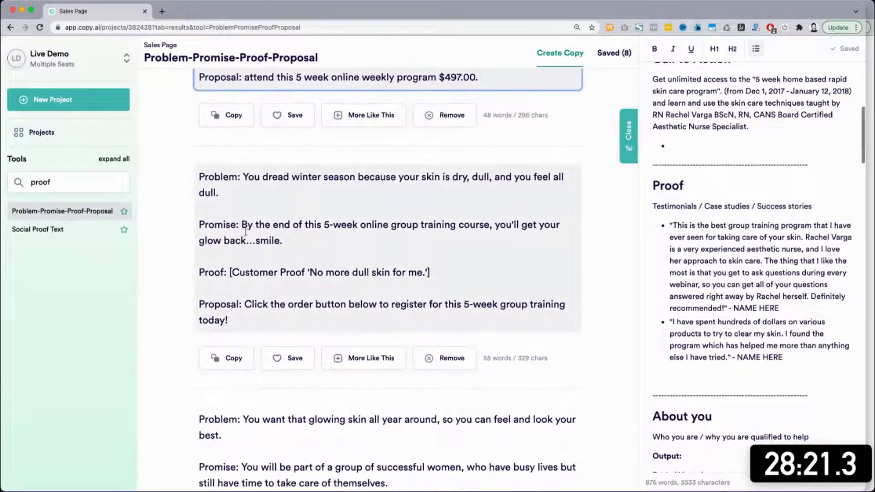
pyautogui.moveTo(242, 224); pyautogui.dragTo(303, 239)
pyautogui.moveTo(242, 240); pyautogui.dragTo(247, 241)
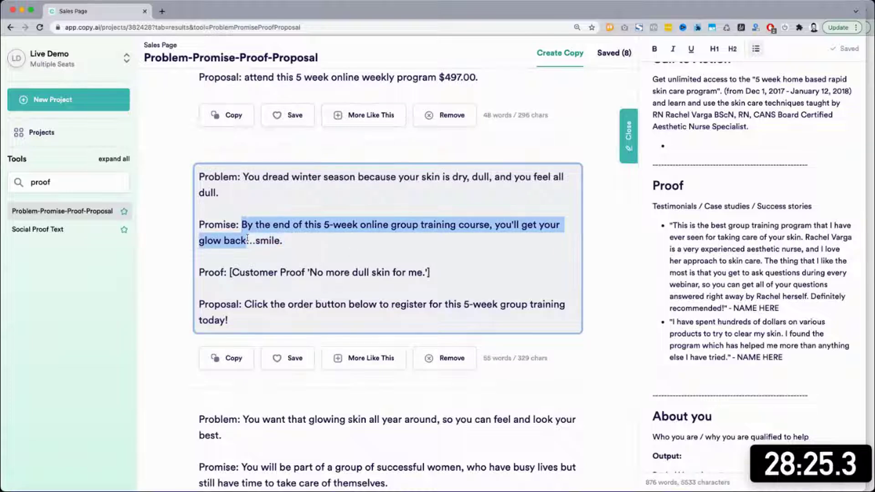
pyautogui.hotkey('ctrl', 'c')
pyautogui.scroll(5, 753, 256)
pyautogui.scroll(10, 754, 256)
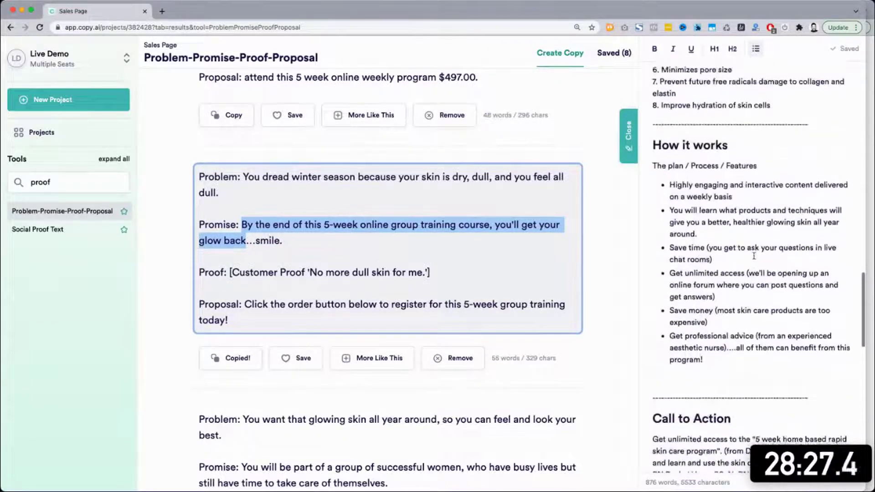
pyautogui.scroll(1, 754, 256)
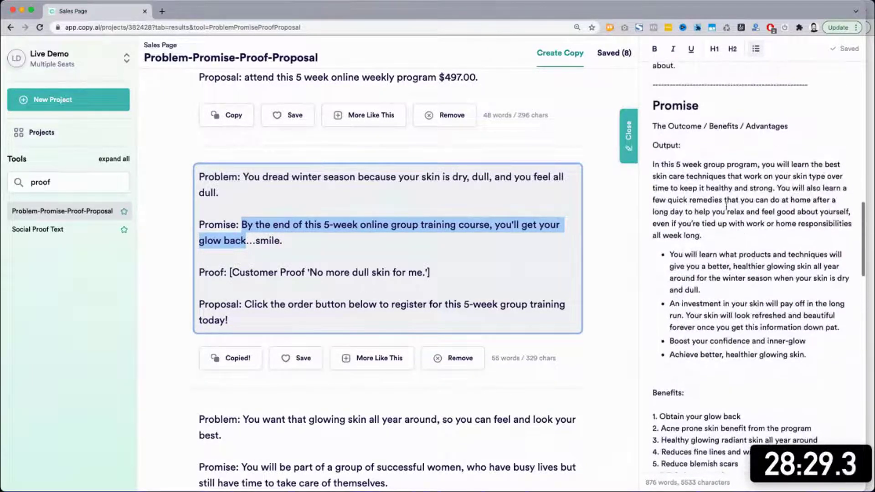
pyautogui.click(813, 353)
pyautogui.press('Return')
pyautogui.hotkey('ctrl', 'v')
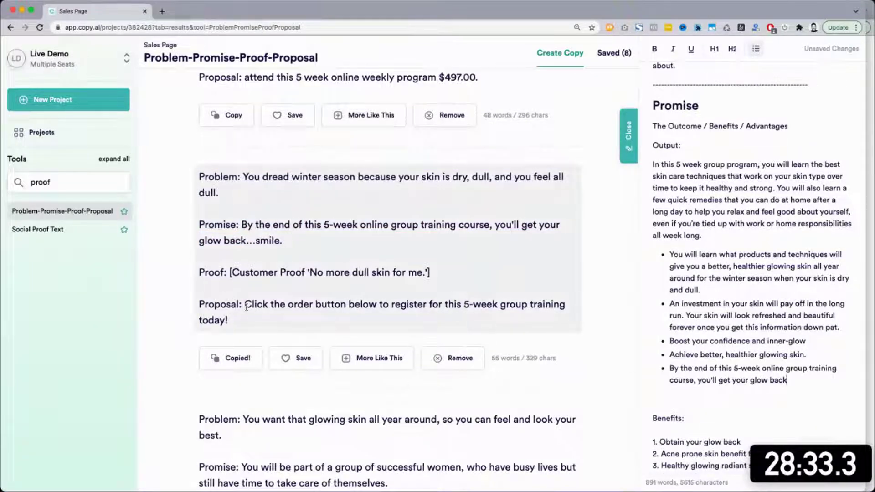
# Highlight the second result's registration call to action and customer proof quote.
pyautogui.moveTo(209, 304); pyautogui.dragTo(219, 306)
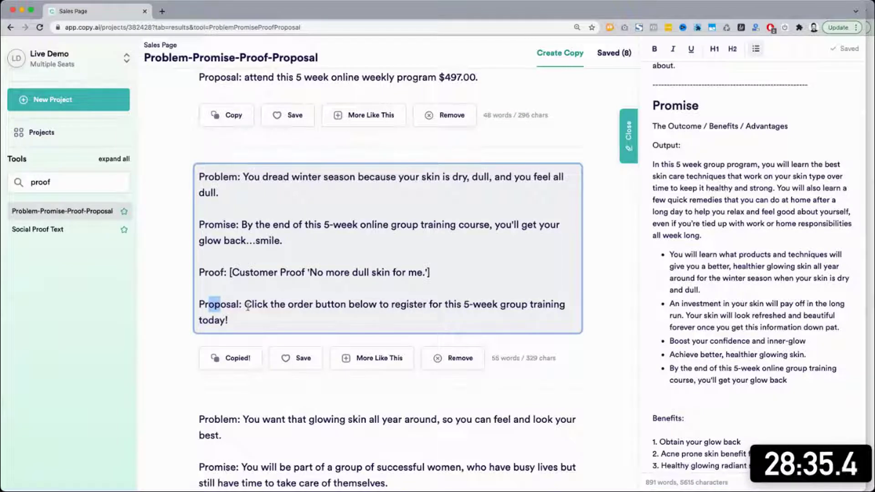
pyautogui.moveTo(245, 305); pyautogui.dragTo(229, 321)
pyautogui.moveTo(230, 273); pyautogui.dragTo(432, 277)
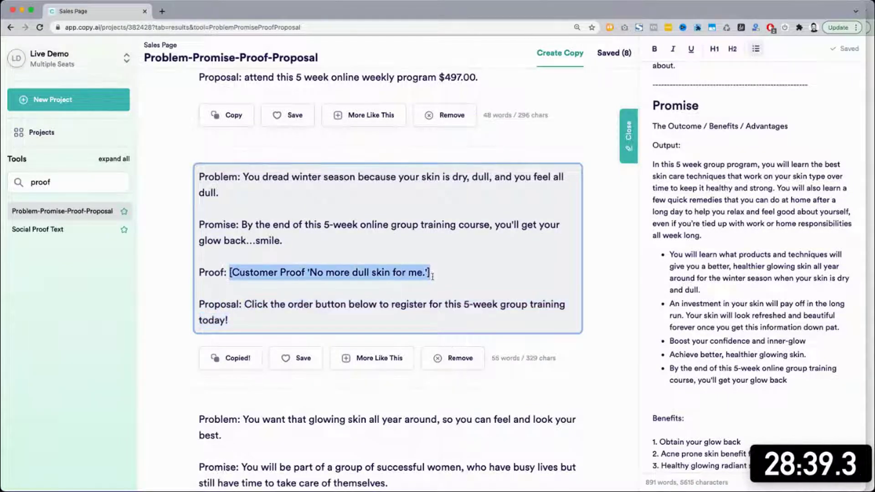
pyautogui.click(561, 256)
pyautogui.press('Right')
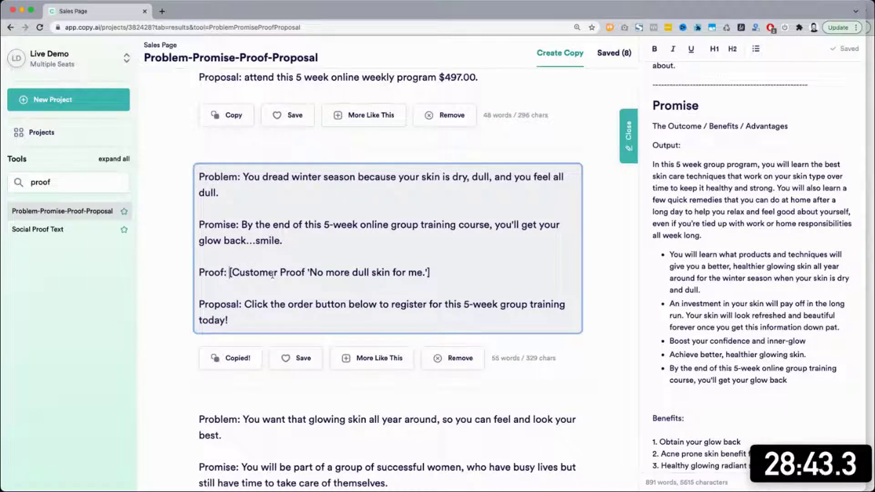
# Paste 'Start your beautiful skin today by enrolling into the Winter Skin Care Challenge' under Call to Action.
pyautogui.scroll(-1, 320, 307)
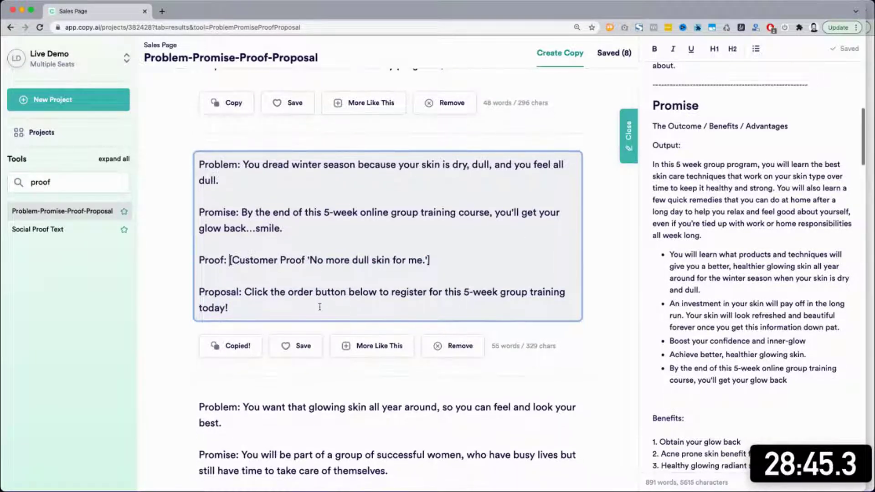
pyautogui.scroll(-5, 320, 306)
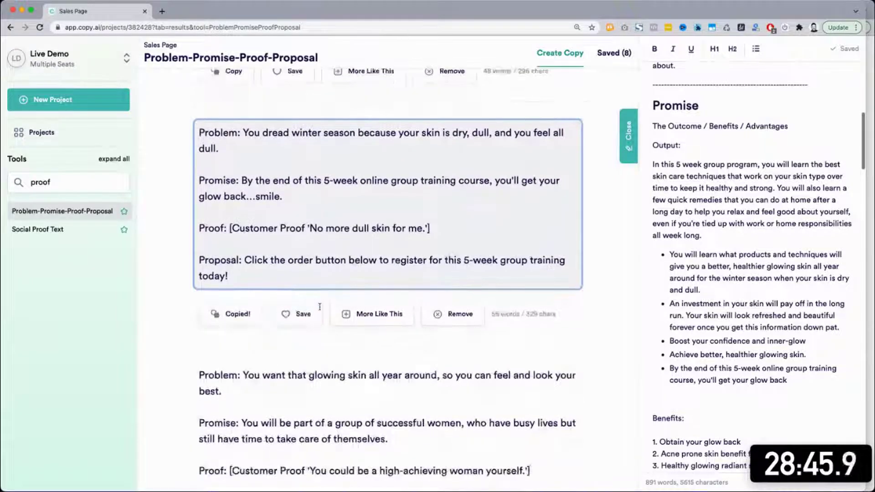
pyautogui.scroll(-6, 320, 307)
pyautogui.scroll(15, 777, 301)
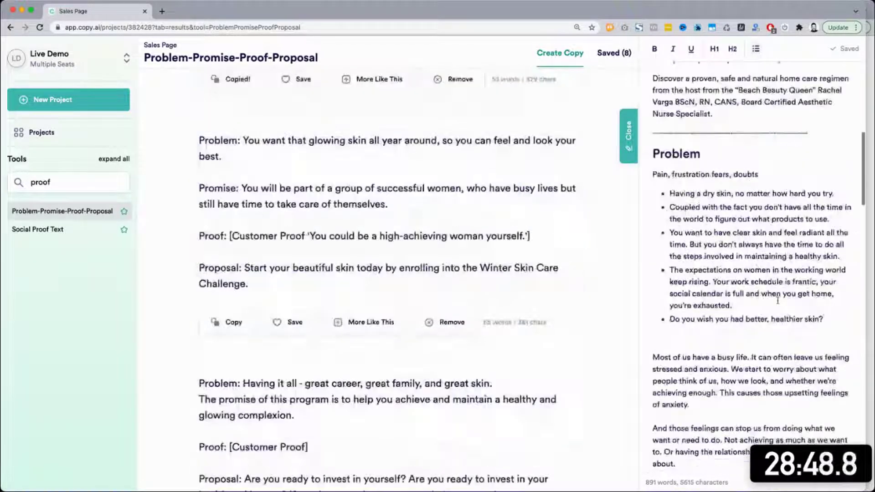
pyautogui.scroll(10, 778, 301)
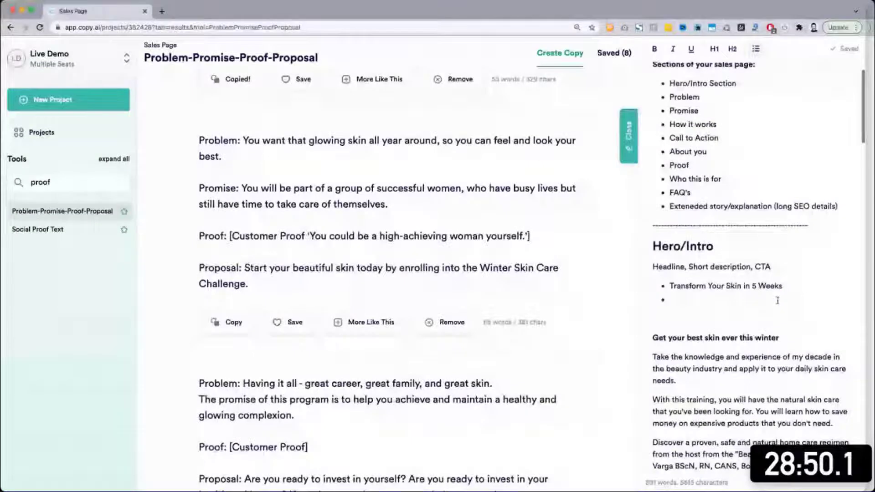
pyautogui.scroll(-3, 778, 301)
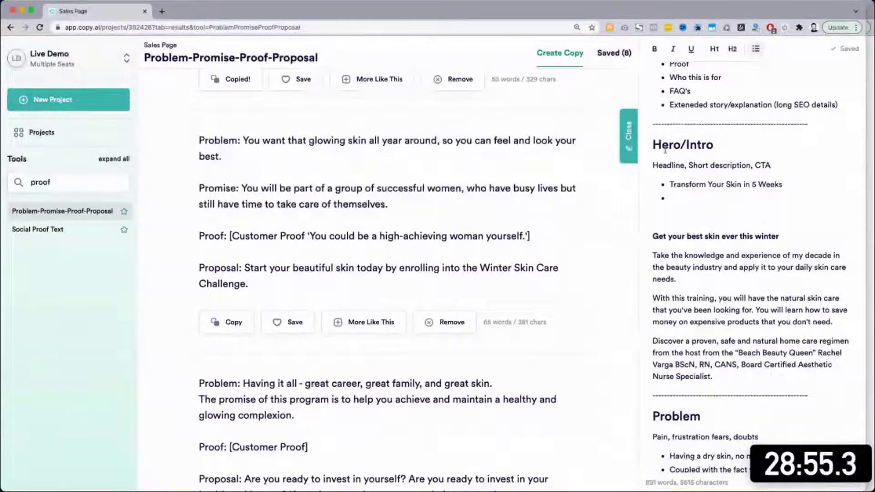
pyautogui.scroll(-7, 691, 208)
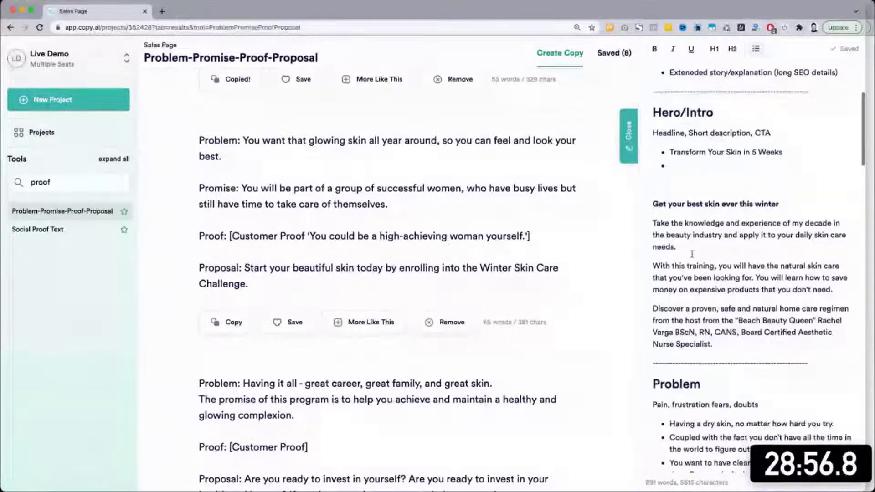
pyautogui.scroll(-11, 715, 251)
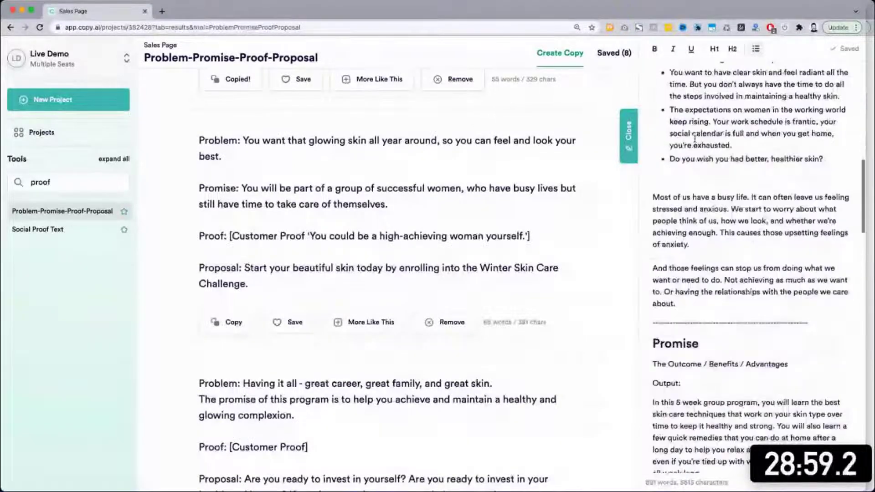
pyautogui.scroll(-6, 694, 138)
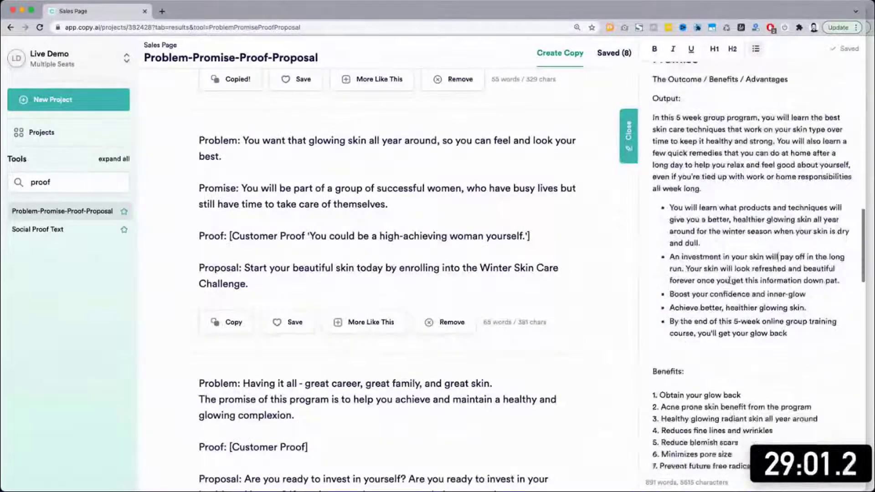
pyautogui.scroll(-6, 716, 245)
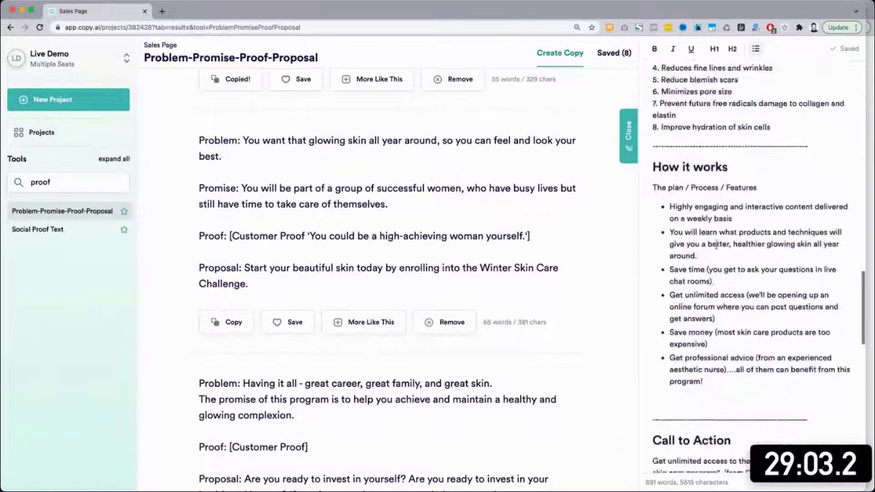
pyautogui.scroll(-5, 705, 248)
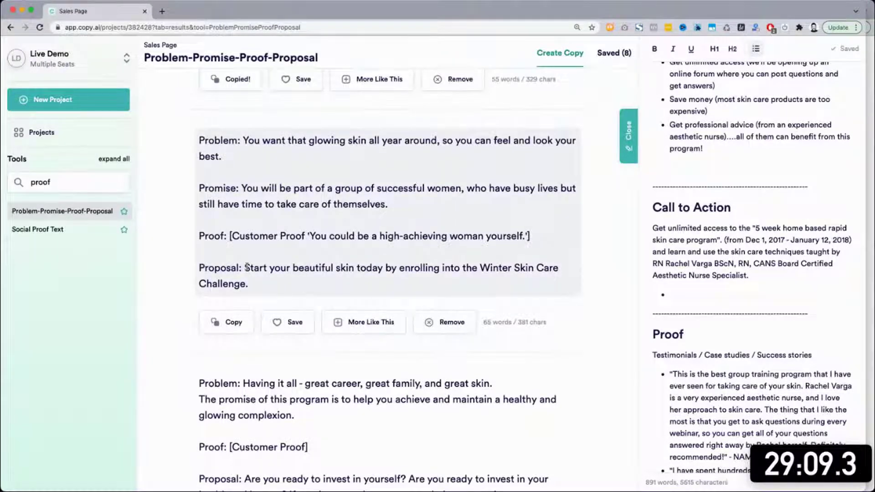
pyautogui.moveTo(249, 268); pyautogui.dragTo(405, 282)
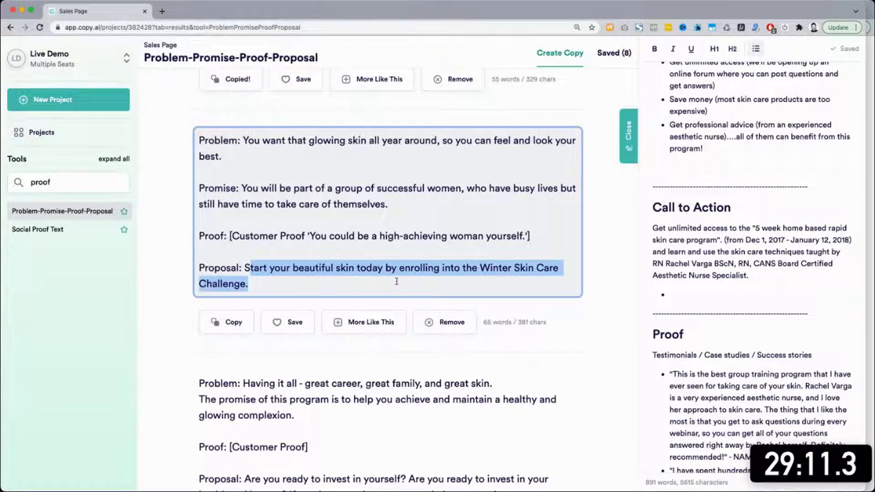
pyautogui.moveTo(246, 268); pyautogui.dragTo(250, 282)
pyautogui.hotkey('ctrl', 'c')
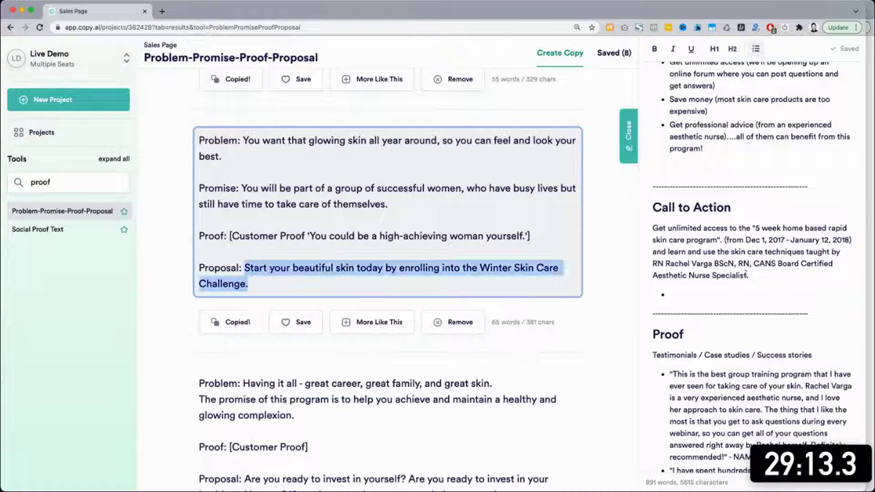
pyautogui.click(690, 296)
pyautogui.hotkey('ctrl', 'v')
pyautogui.scroll(-4, 438, 328)
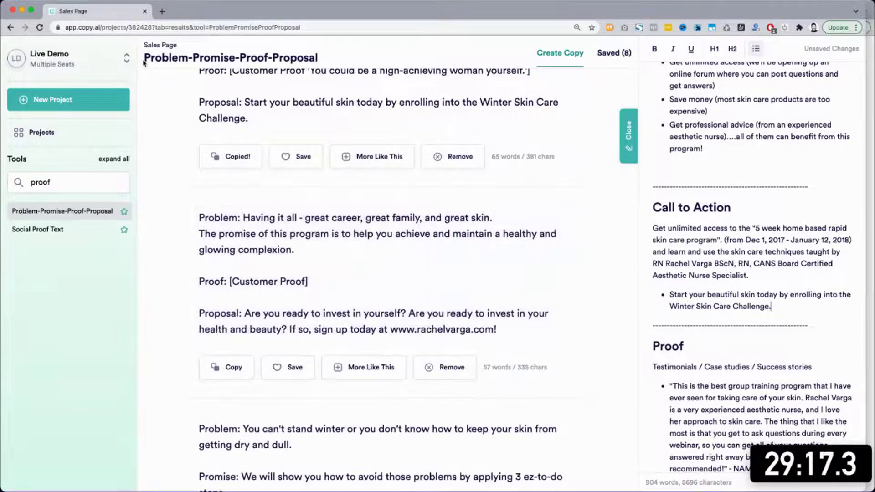
# Clear the 'proof' tool search and expand Sales Copy to list its eight frameworks.
pyautogui.click(118, 183)
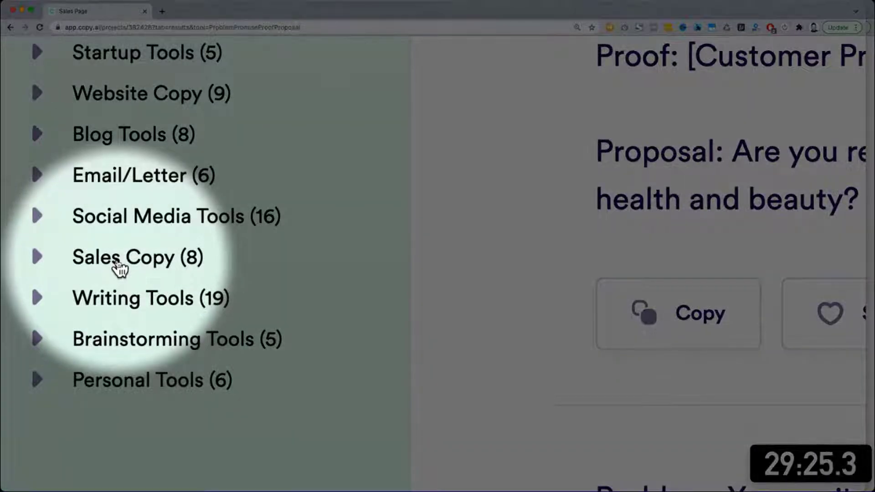
pyautogui.click(119, 268)
pyautogui.scroll(-2, 185, 294)
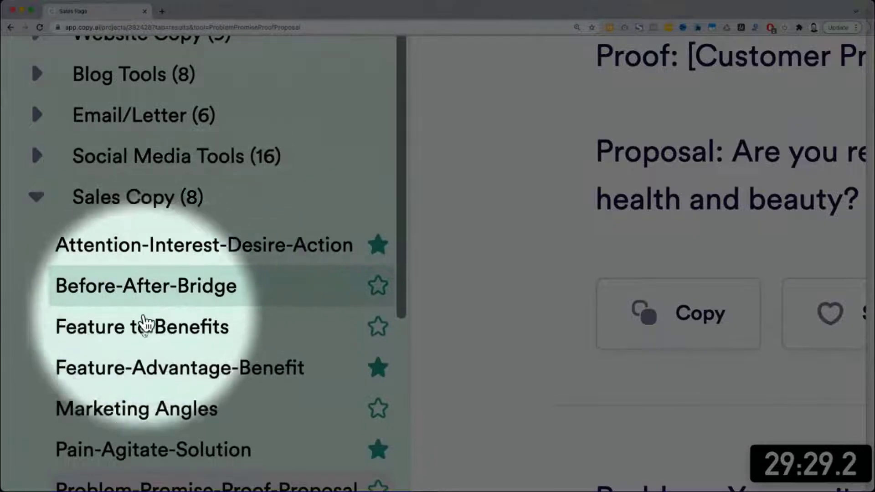
pyautogui.scroll(-2, 152, 383)
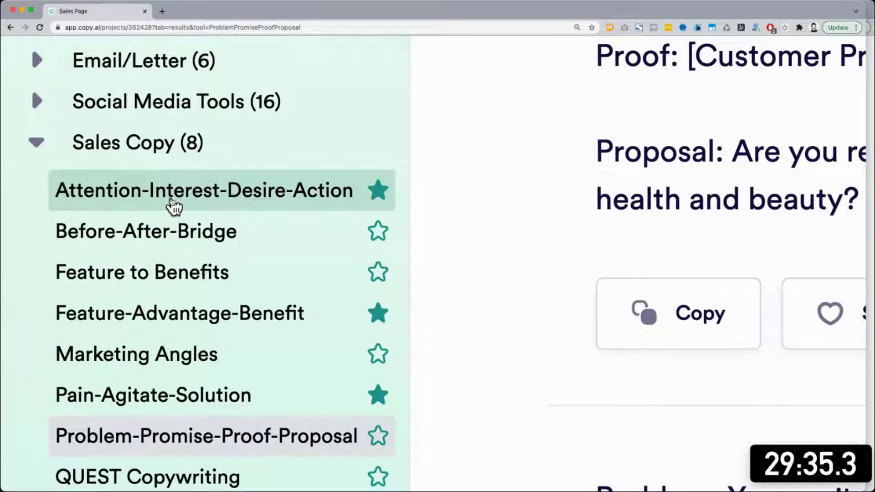
pyautogui.scroll(-1, 153, 441)
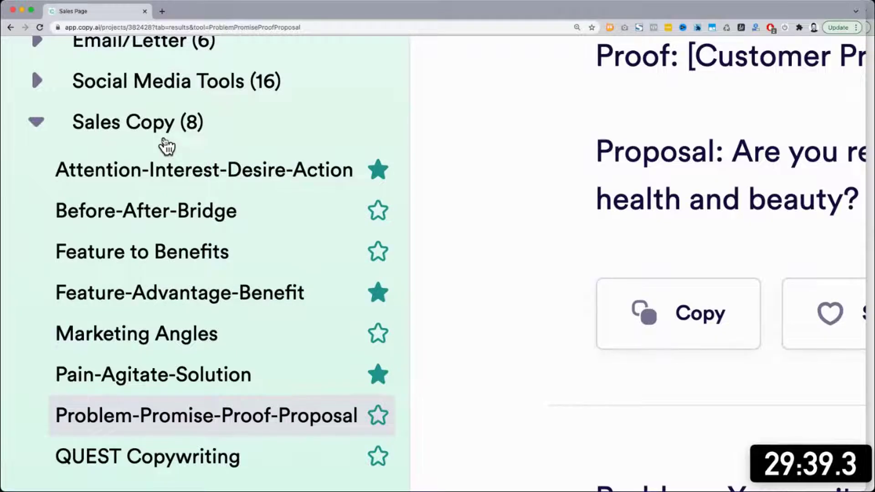
pyautogui.hotkey('ctrl', '-')
pyautogui.hotkey('ctrl', '-')
pyautogui.hotkey('ctrl', '-')
pyautogui.hotkey('ctrl', '-')
pyautogui.hotkey('ctrl', '-')
pyautogui.hotkey('ctrl', '-')
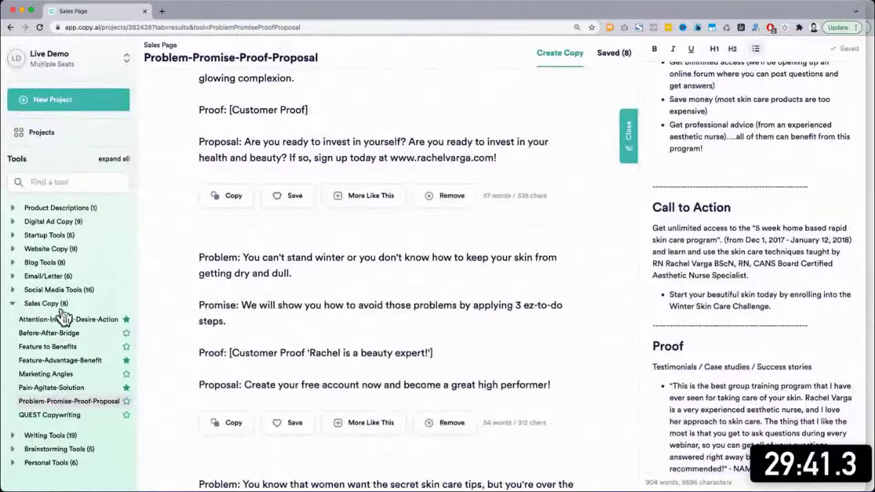
pyautogui.scroll(-3, 313, 305)
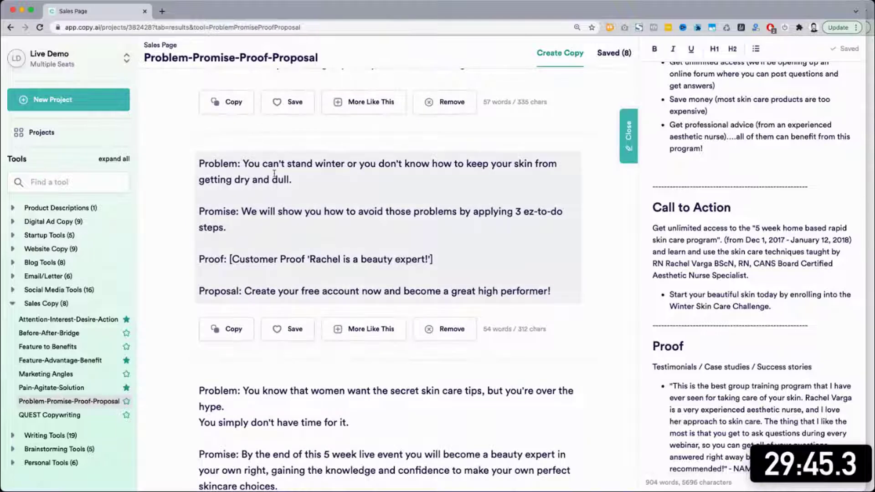
pyautogui.moveTo(224, 259); pyautogui.dragTo(444, 263)
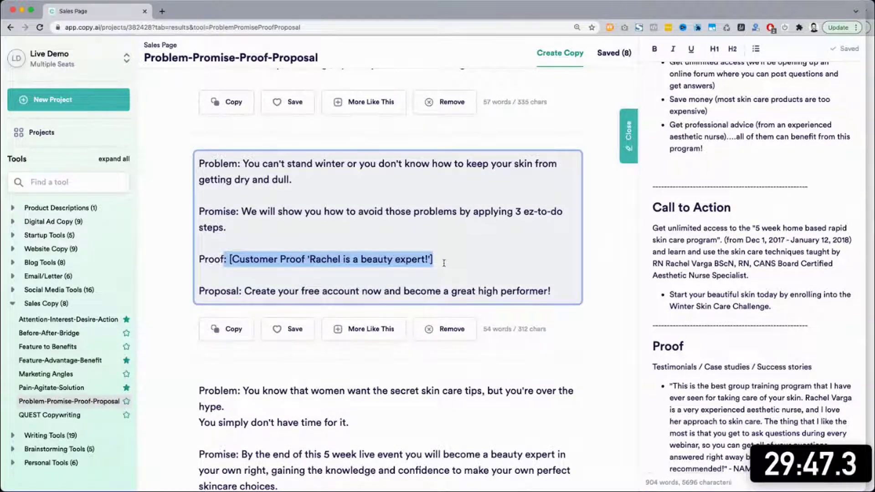
pyautogui.click(242, 212)
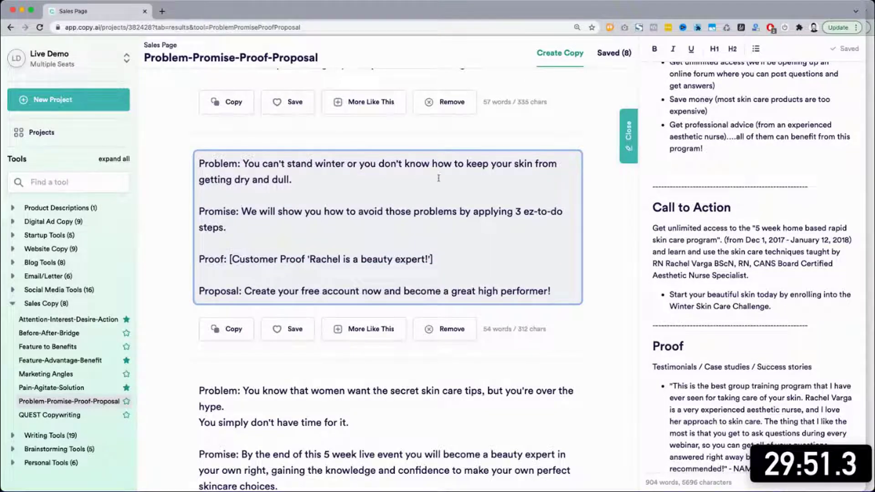
pyautogui.scroll(5, 438, 178)
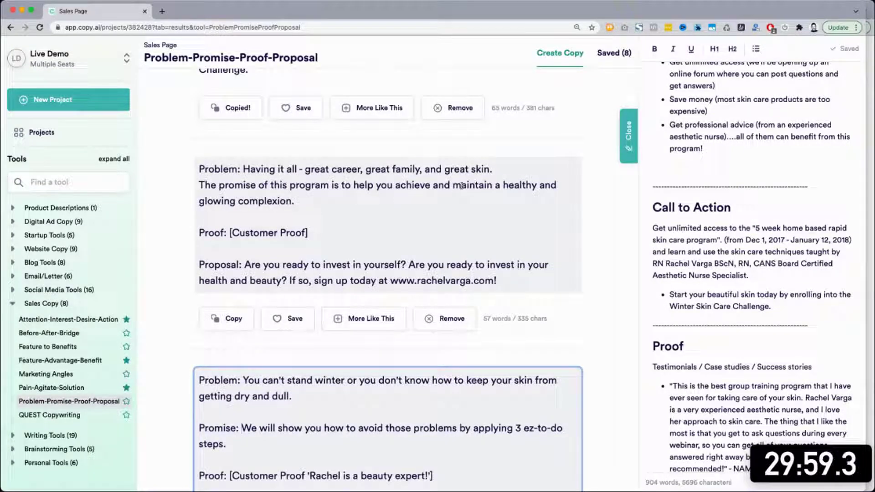
# Add the first result's proposal, from its second question onward, as a new Call to Action bullet.
pyautogui.moveTo(295, 202); pyautogui.dragTo(192, 188)
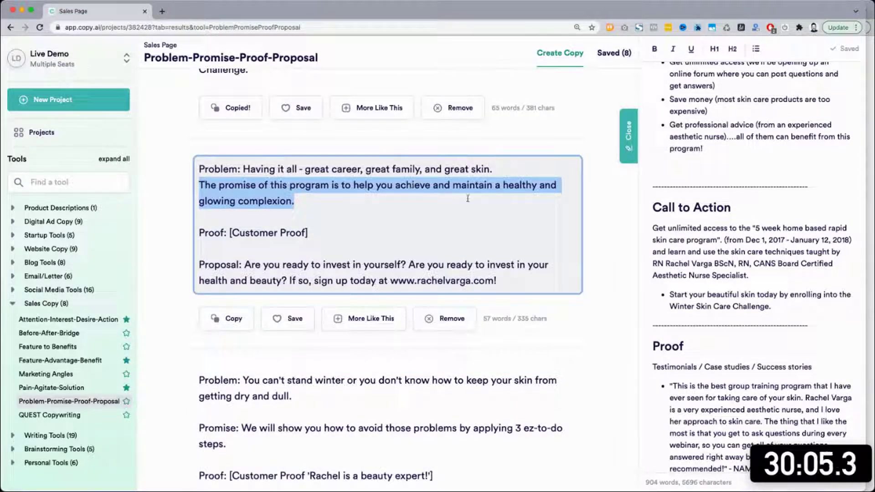
pyautogui.moveTo(242, 169); pyautogui.dragTo(347, 169)
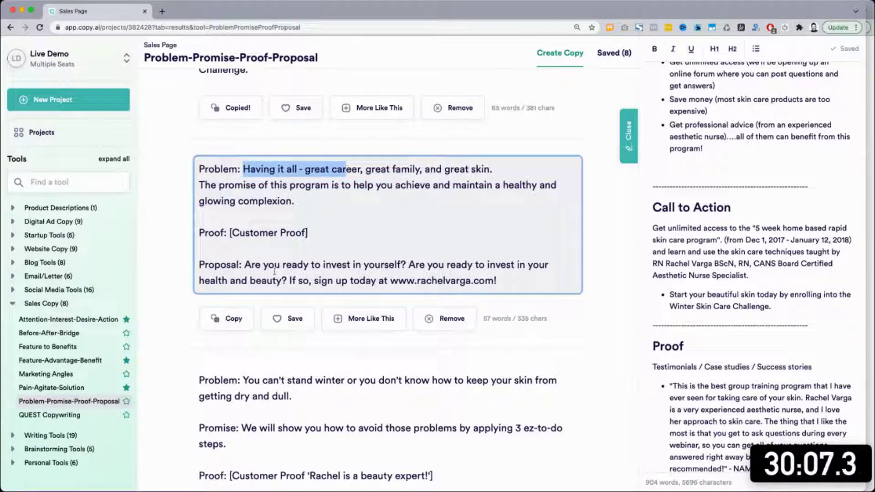
pyautogui.moveTo(243, 264); pyautogui.dragTo(313, 281)
pyautogui.click(307, 281)
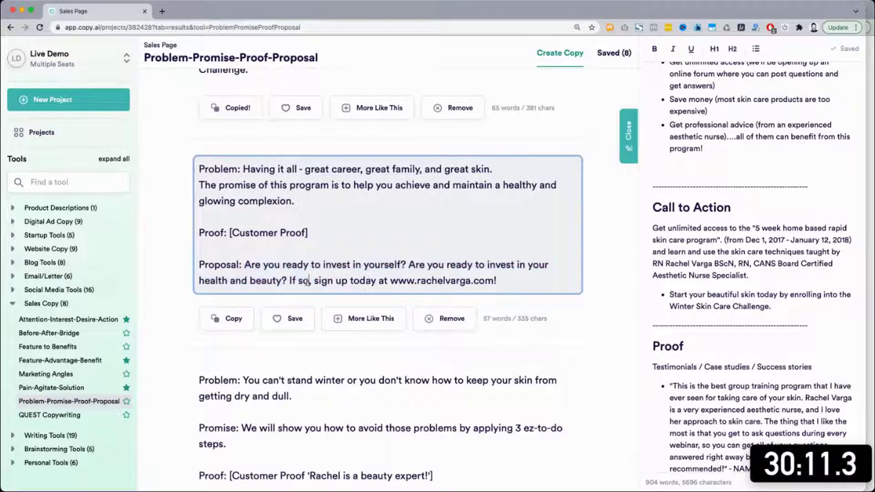
pyautogui.moveTo(409, 265); pyautogui.dragTo(527, 291)
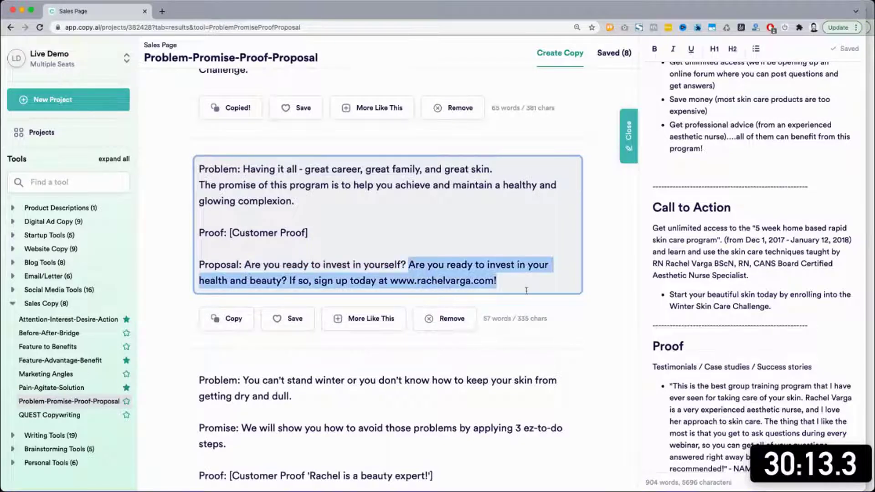
pyautogui.press('super+c')
pyautogui.click(784, 309)
pyautogui.press('Return')
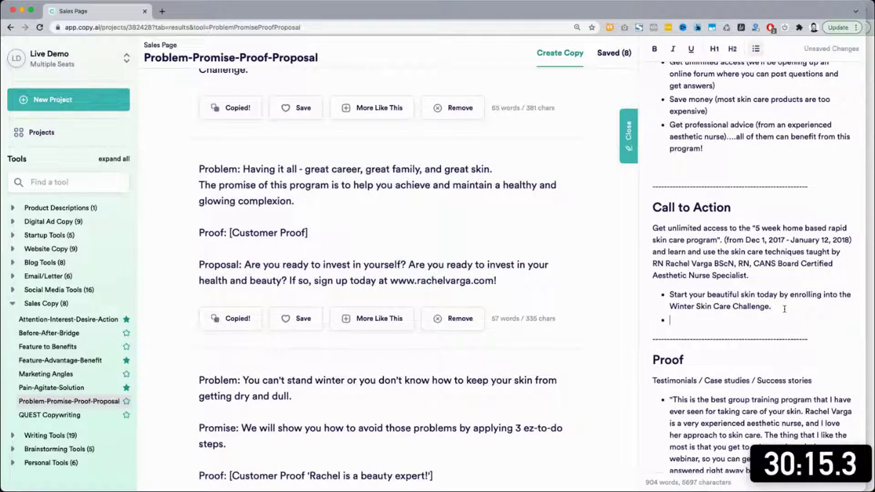
pyautogui.press('super+v')
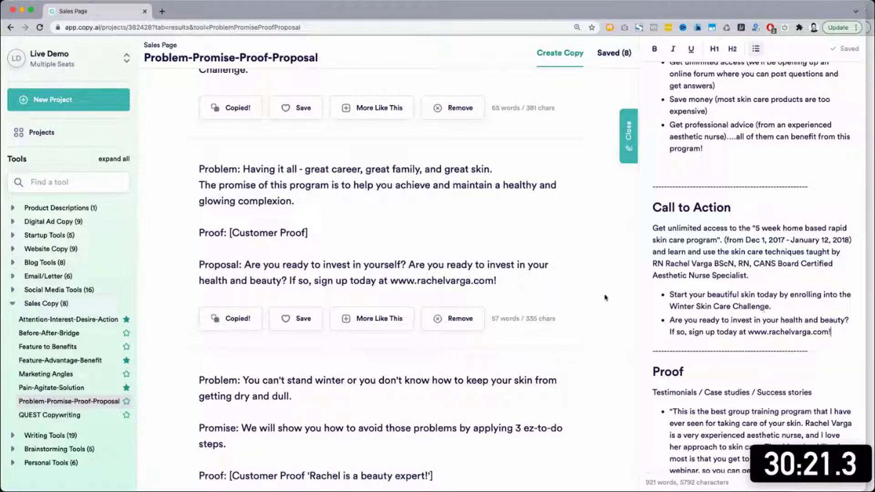
# Add 'Sign up Today for my Winter Skin Challenge!' as another Call to Action bullet.
pyautogui.scroll(-3, 605, 298)
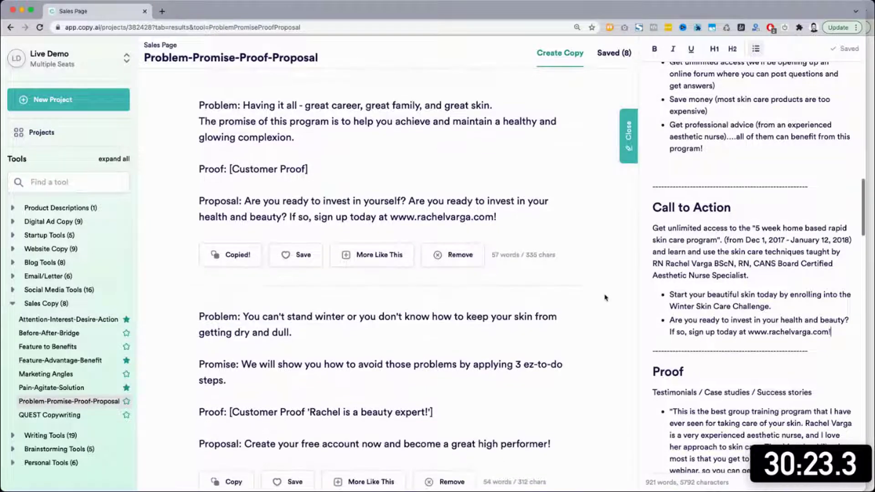
pyautogui.scroll(-6, 605, 298)
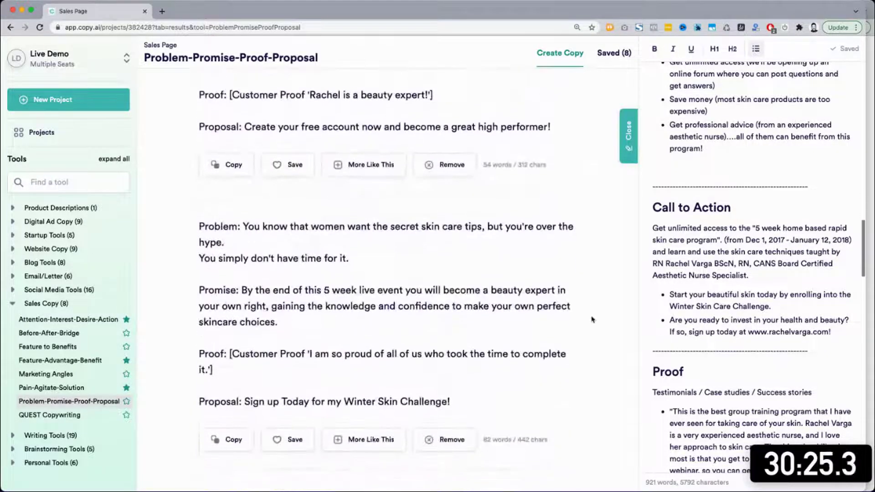
pyautogui.moveTo(244, 369); pyautogui.dragTo(470, 369)
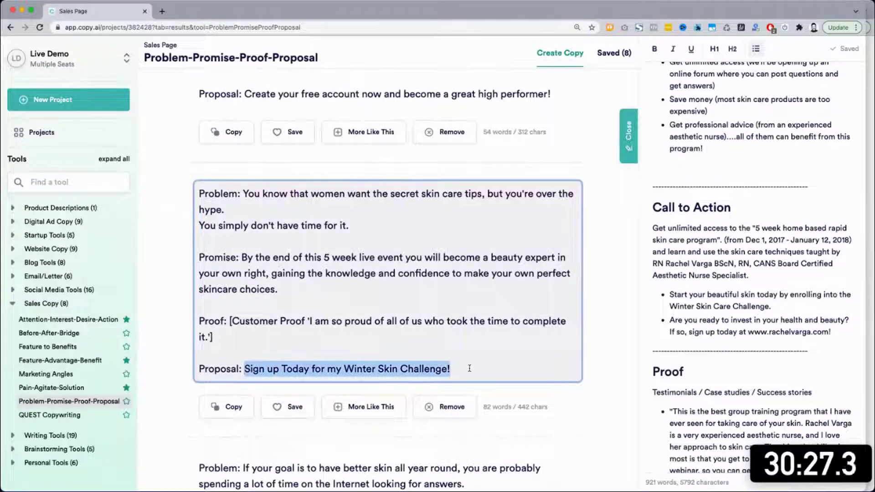
pyautogui.press('super+c')
pyautogui.click(840, 330)
pyautogui.press('Return')
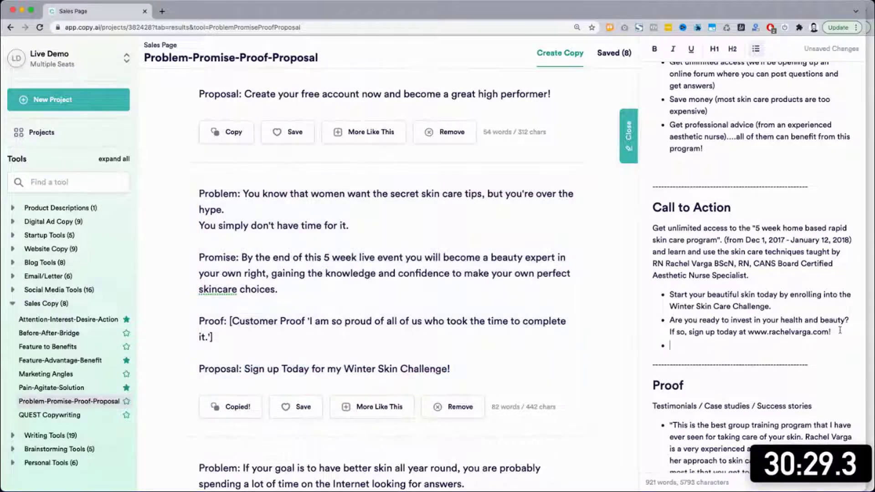
pyautogui.press('super+v')
# Select the Promise sentence in the first result.
pyautogui.scroll(-3, 482, 348)
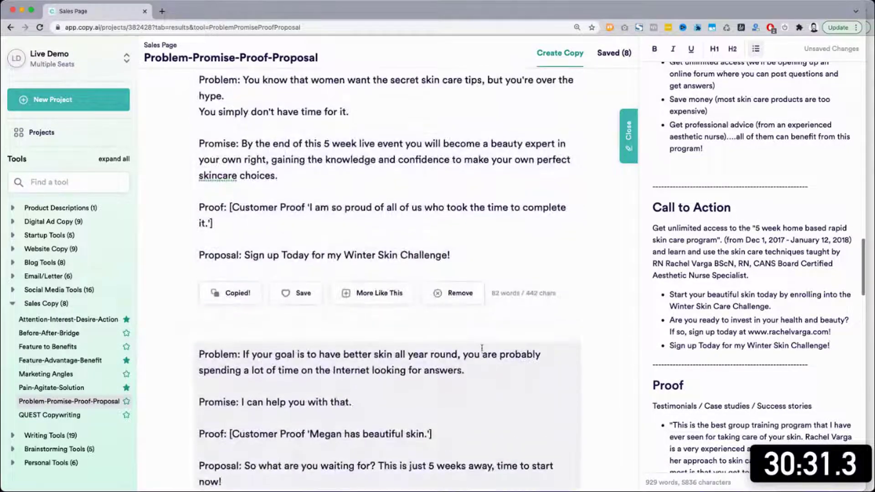
pyautogui.scroll(1, 482, 348)
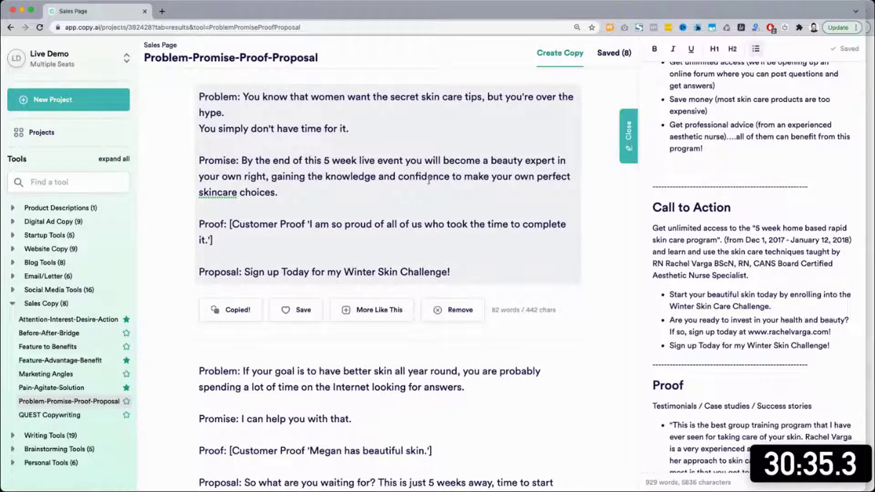
pyautogui.moveTo(278, 192); pyautogui.dragTo(242, 161)
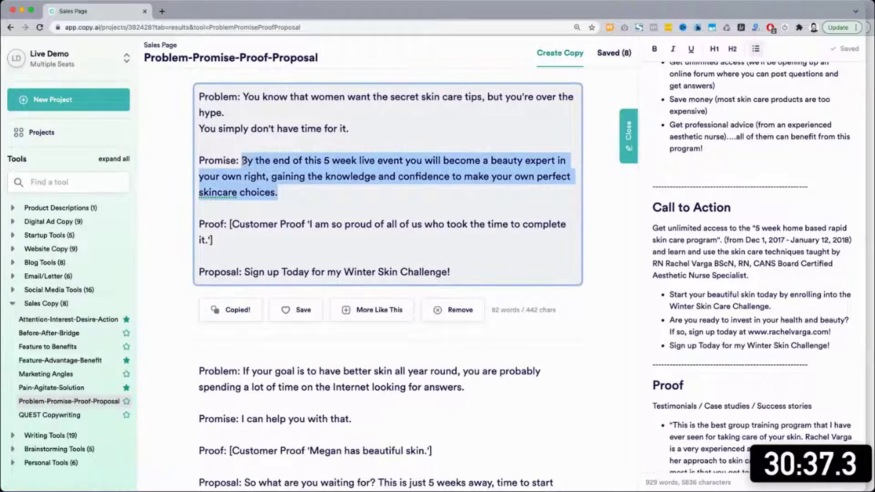
# Paste the copied Promise sentence as a new bullet after the last Promise bullet.
pyautogui.scroll(10, 717, 228)
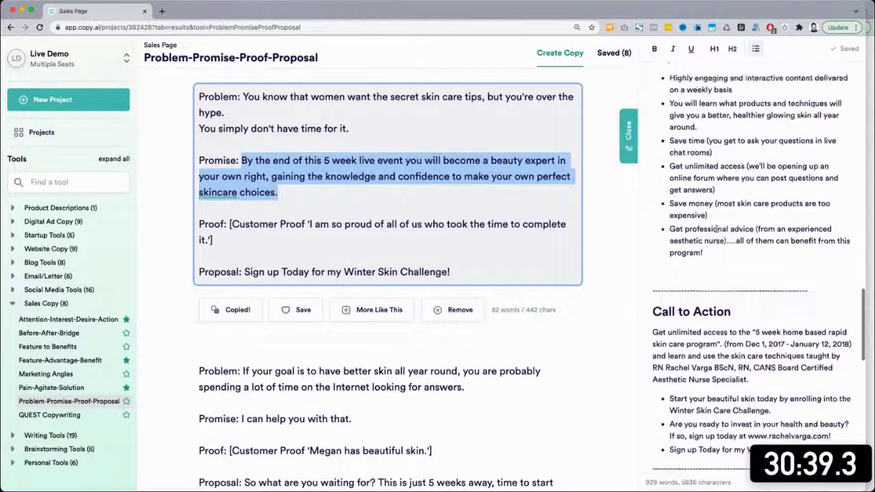
pyautogui.scroll(5, 717, 229)
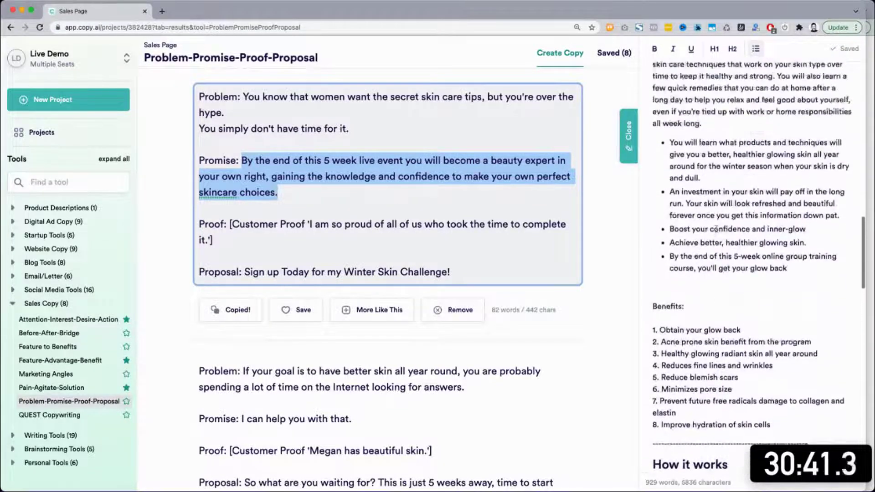
pyautogui.scroll(-1, 795, 401)
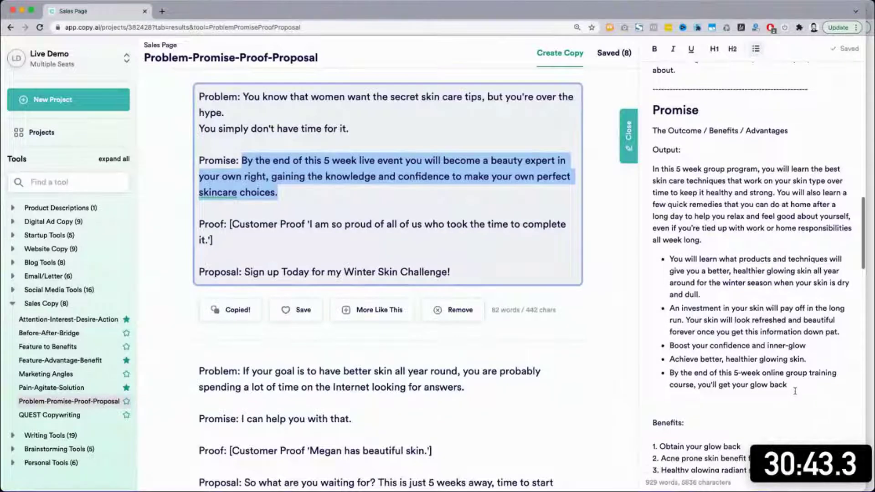
pyautogui.click(801, 388)
pyautogui.press('Return')
pyautogui.hotkey('ctrl', 'v')
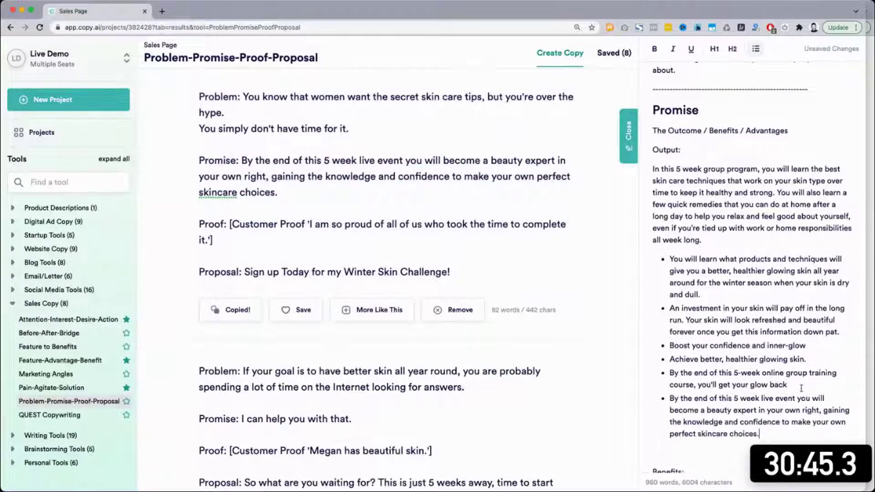
# Add a 'Tools:' line under the Promise heading, followed by Feature-Advantage-Benefit.
pyautogui.click(716, 109)
pyautogui.press('Return')
pyautogui.write('Tools:')
pyautogui.press('Return')
pyautogui.write('Feature-')
pyautogui.press('BackSpace')
pyautogui.press('BackSpace')
pyautogui.write('Advantage-B')
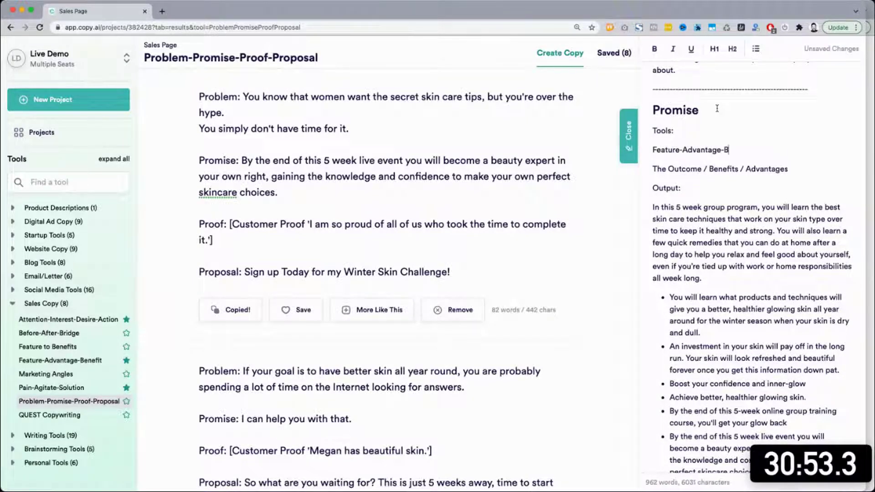
pyautogui.write('enefit')
pyautogui.press('Return')
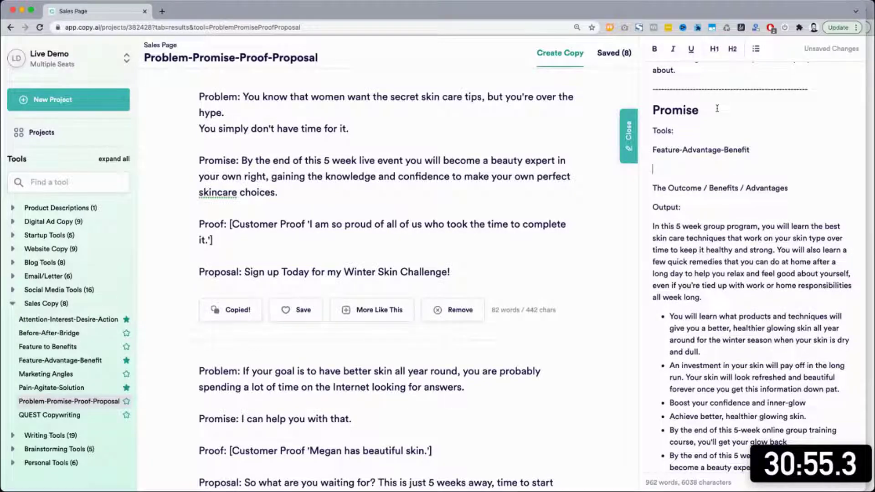
# Add Problem-Promise-Proof-Proposal below it and format both tool names as a bulleted list.
pyautogui.moveTo(319, 58); pyautogui.dragTo(145, 59)
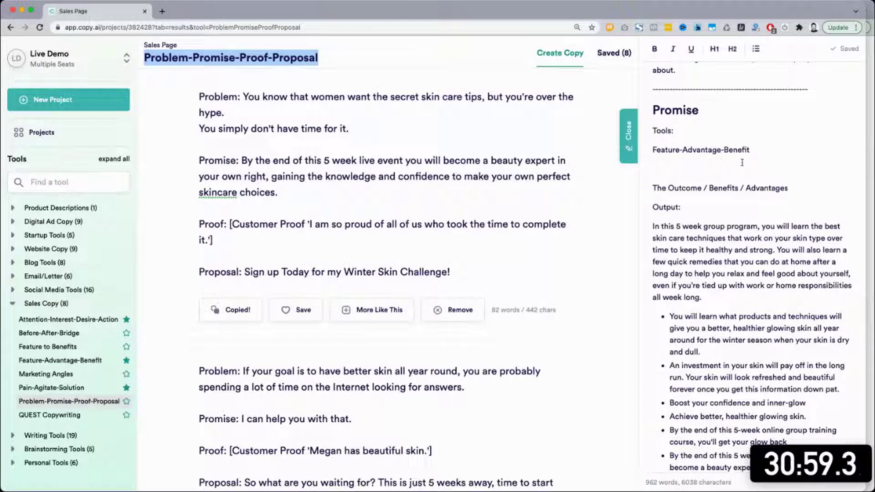
pyautogui.click(742, 162)
pyautogui.press('super+v')
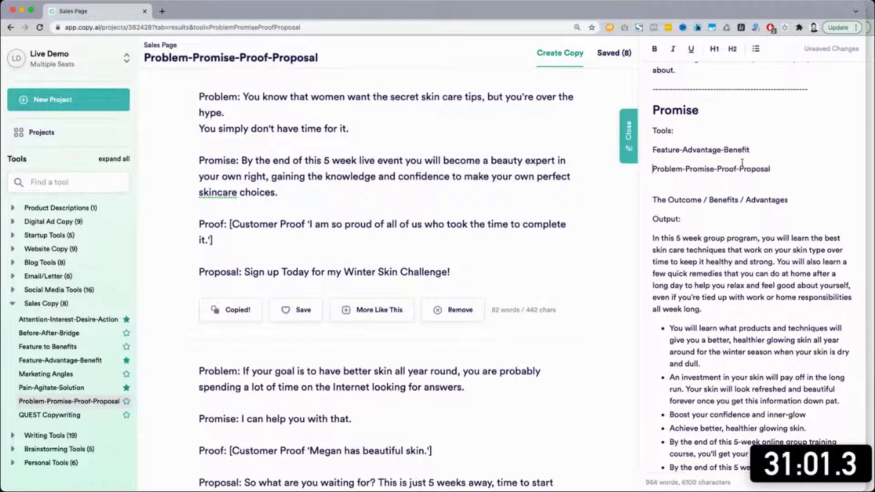
pyautogui.moveTo(757, 167); pyautogui.dragTo(779, 171)
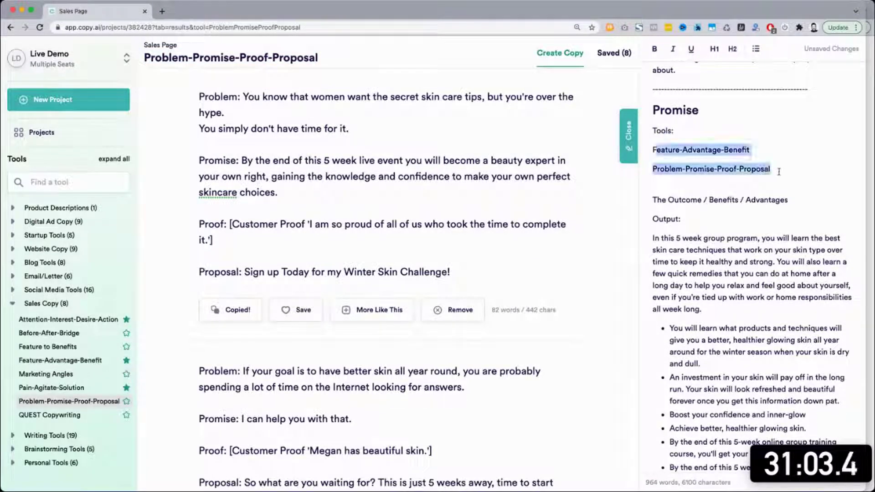
pyautogui.click(756, 49)
pyautogui.click(706, 180)
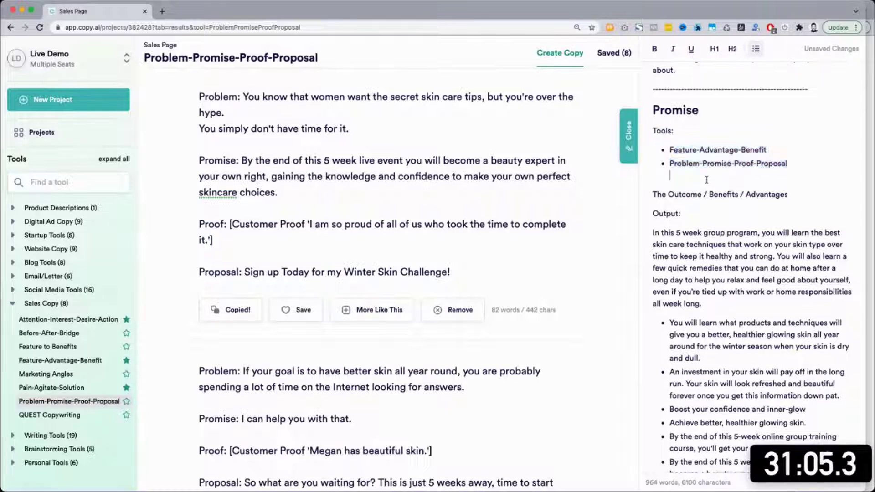
pyautogui.scroll(-7, 707, 180)
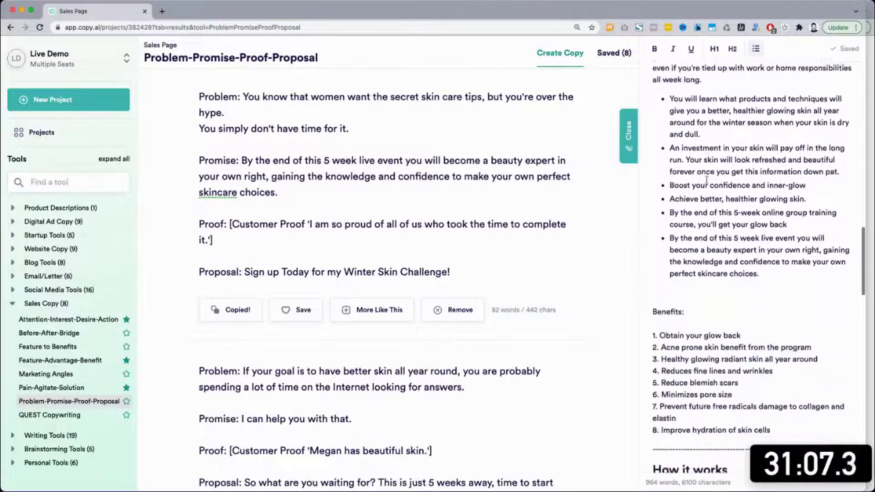
# Generate Attention-Interest-Desire-Action copy from the skin care program description.
pyautogui.scroll(-5, 707, 180)
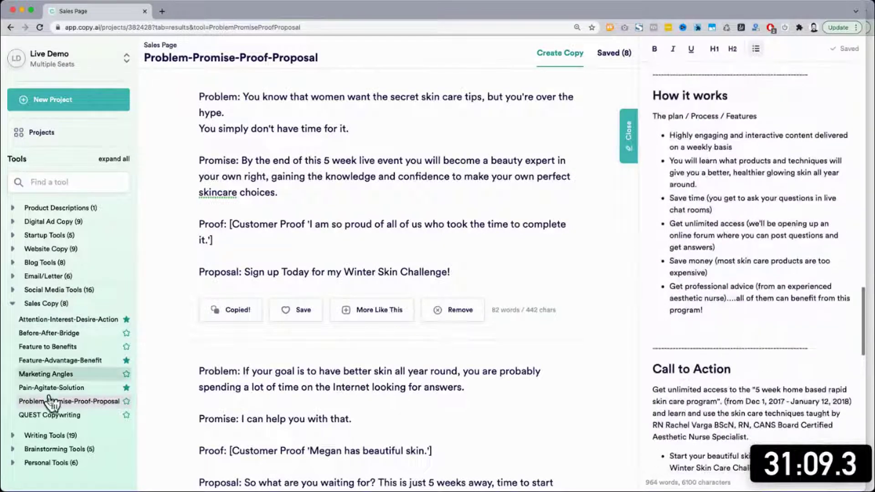
pyautogui.scroll(-5, 345, 319)
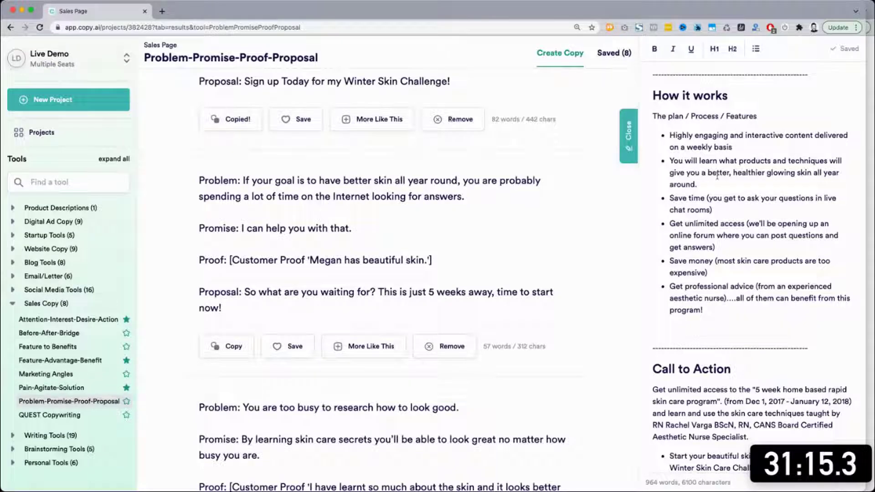
pyautogui.click(77, 320)
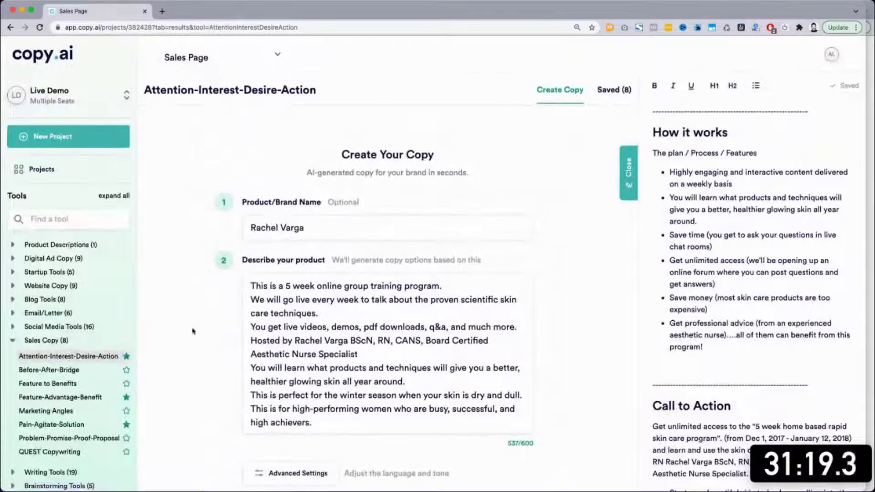
pyautogui.click(316, 410)
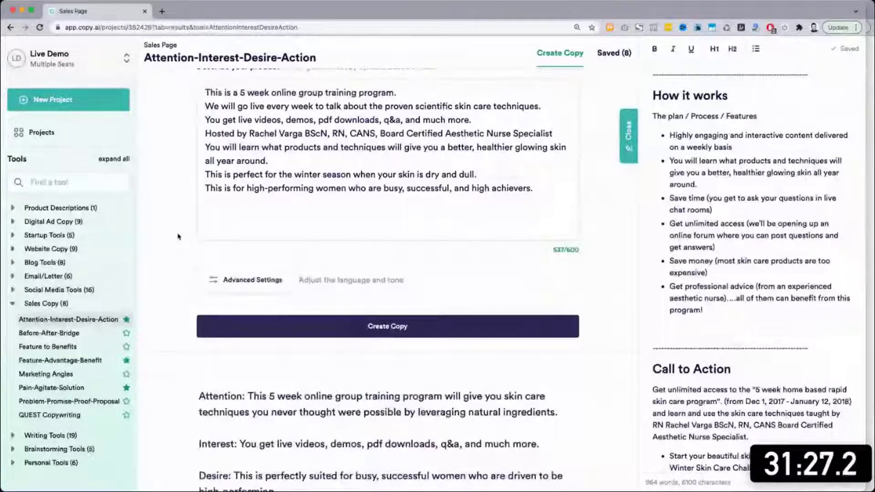
pyautogui.scroll(-1, 178, 236)
pyautogui.scroll(-5, 177, 236)
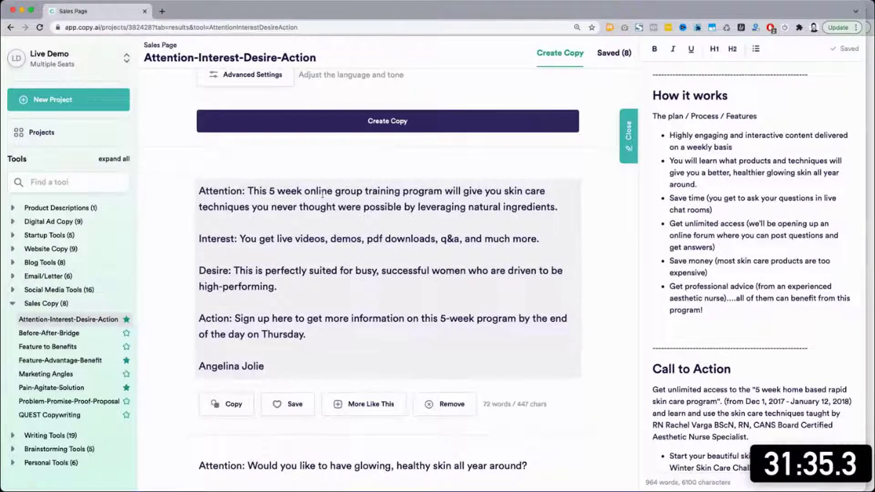
# Swap the stray tool-name line at the end of the notes for an H2 'Emails / social posts:'.
pyautogui.moveTo(559, 209); pyautogui.dragTo(248, 191)
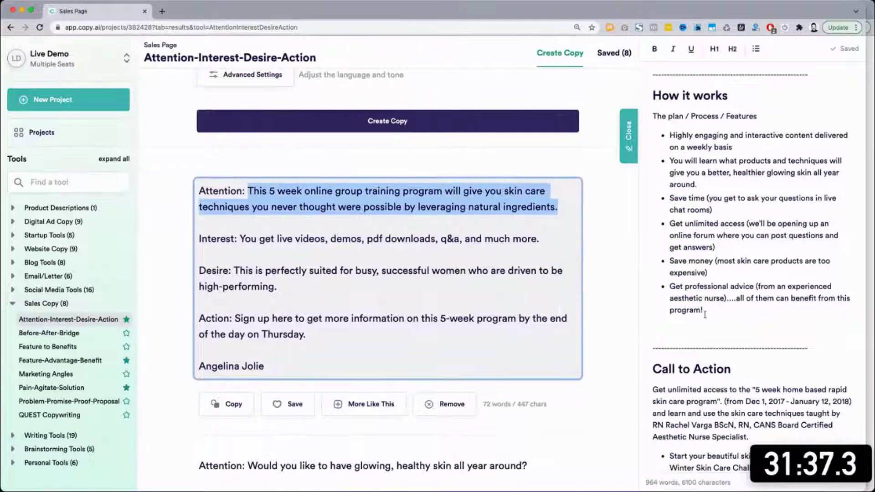
pyautogui.scroll(-10, 705, 314)
pyautogui.scroll(-7, 705, 314)
pyautogui.click(735, 393)
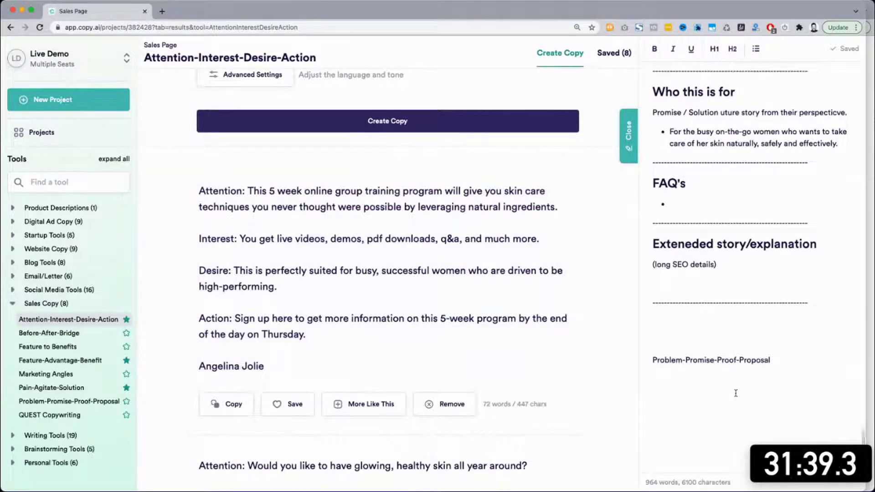
pyautogui.hotkey('shift', 'End')
pyautogui.press('Delete')
pyautogui.write('Emails / social s')
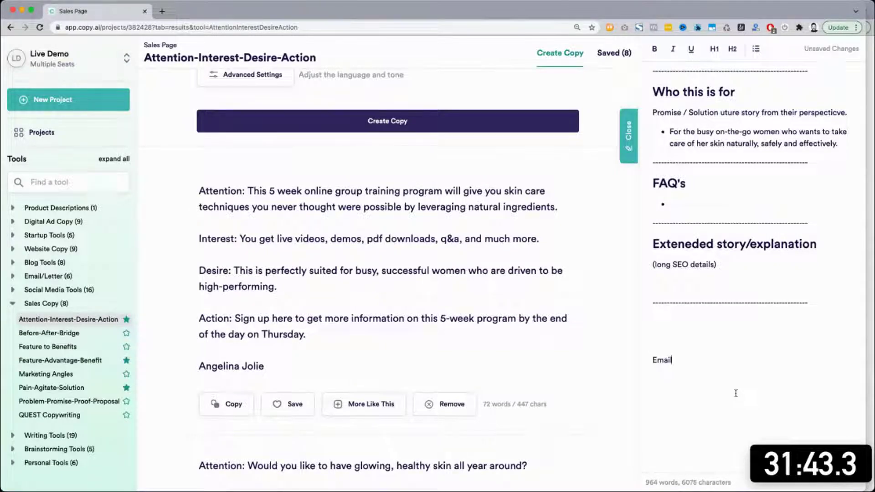
pyautogui.press('BackSpace')
pyautogui.write('posts:')
pyautogui.click(732, 49)
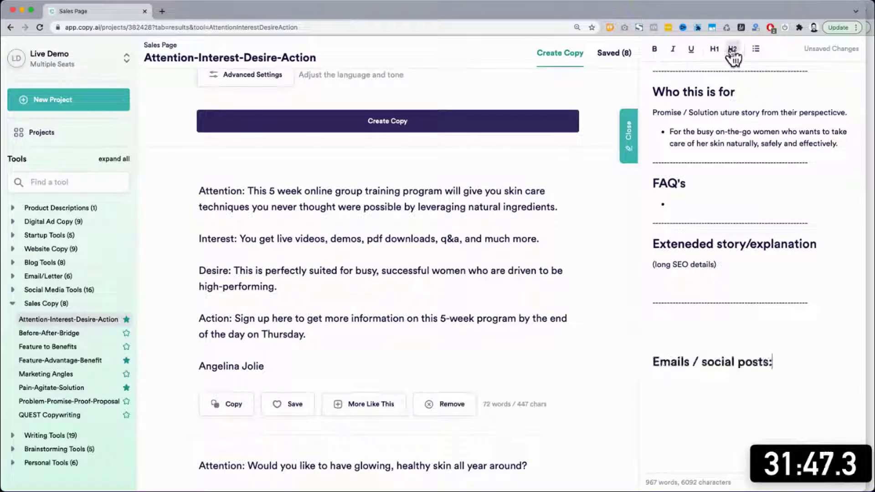
pyautogui.click(267, 302)
# Copy the Attention sentence from the second AIDA result.
pyautogui.scroll(-1, 267, 302)
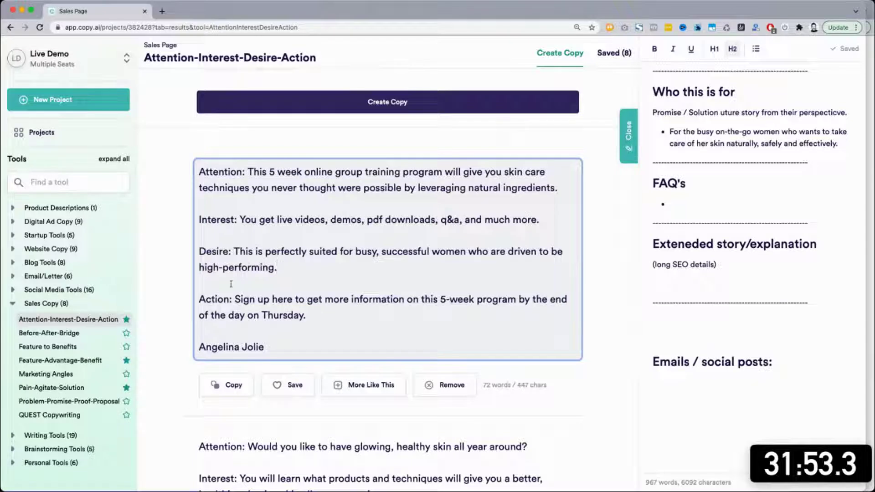
pyautogui.tripleClick(215, 295)
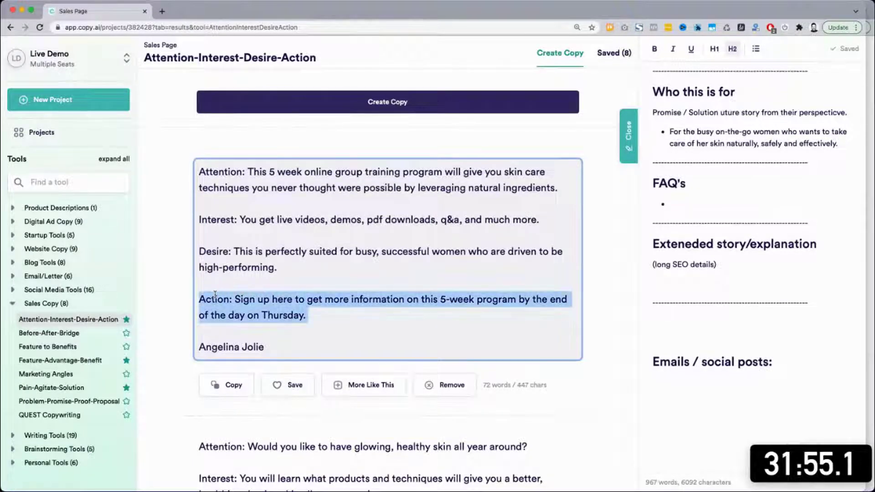
pyautogui.click(215, 294)
pyautogui.doubleClick(215, 297)
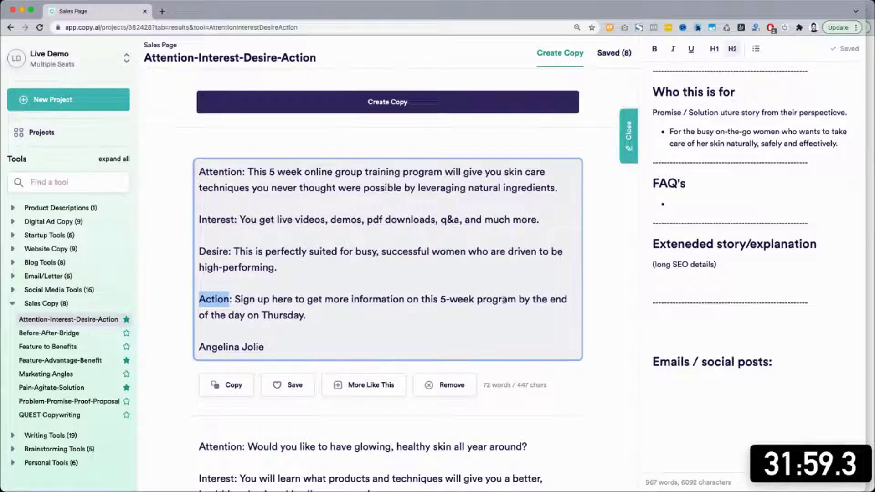
pyautogui.scroll(-1, 415, 305)
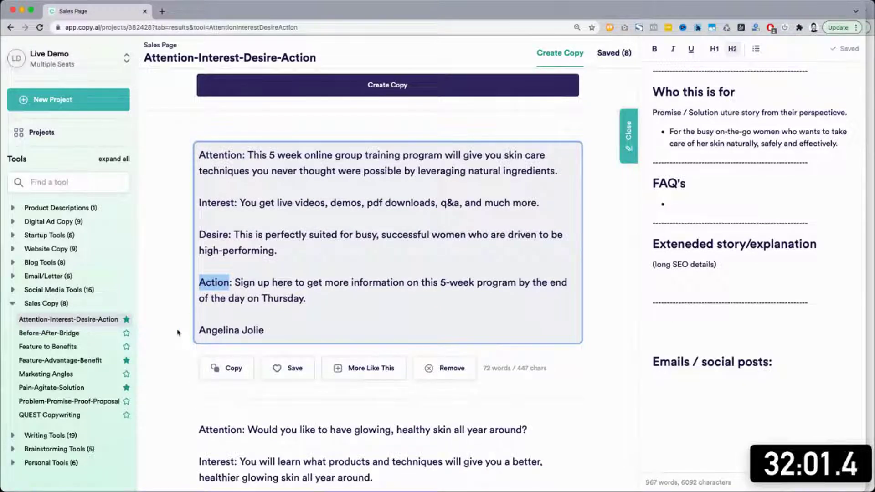
pyautogui.scroll(-5, 242, 259)
pyautogui.moveTo(251, 311); pyautogui.dragTo(528, 312)
pyautogui.hotkey('ctrl', 'c')
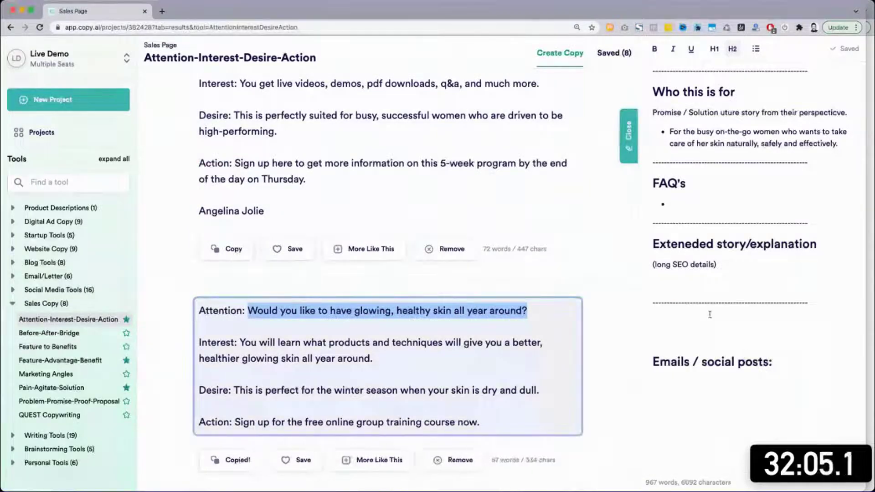
pyautogui.tripleClick(244, 208)
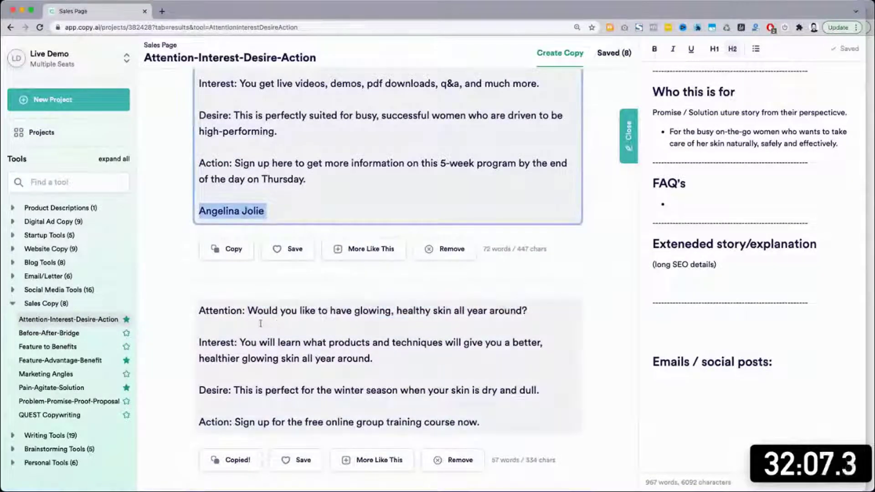
pyautogui.click(250, 311)
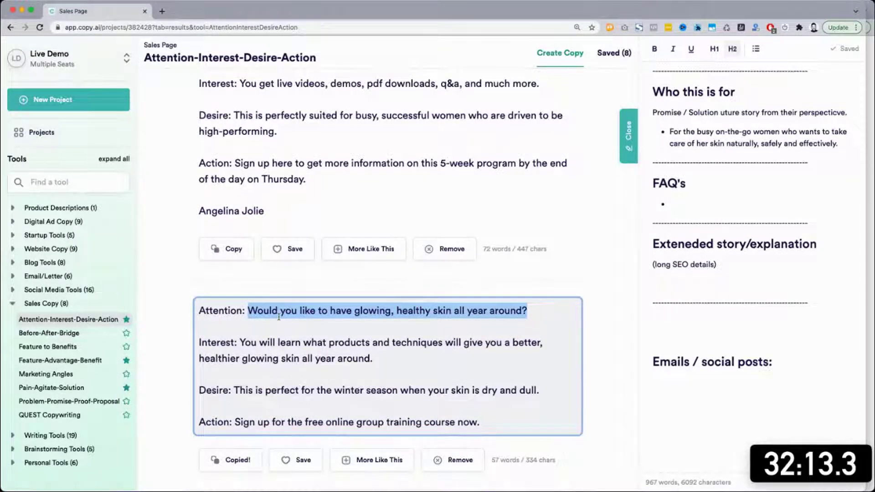
# Copy the natural-glow Attention question from its AIDA result, then deselect it.
pyautogui.scroll(-3, 279, 316)
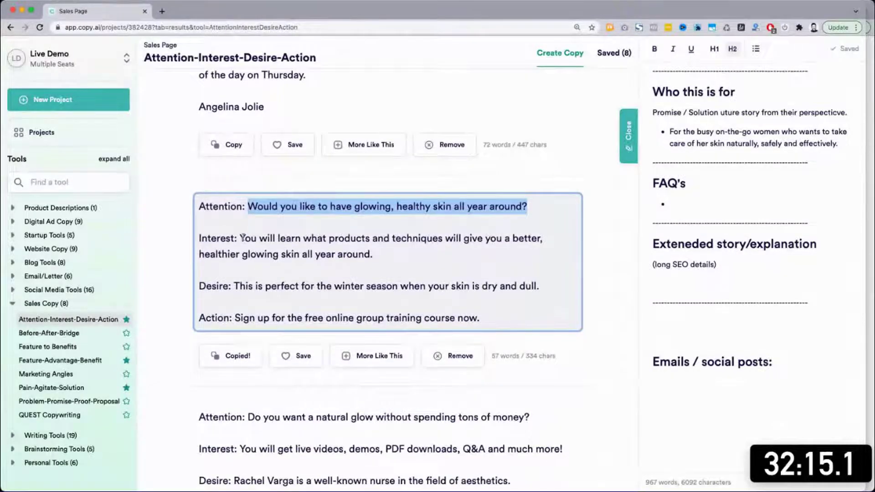
pyautogui.scroll(-1, 262, 249)
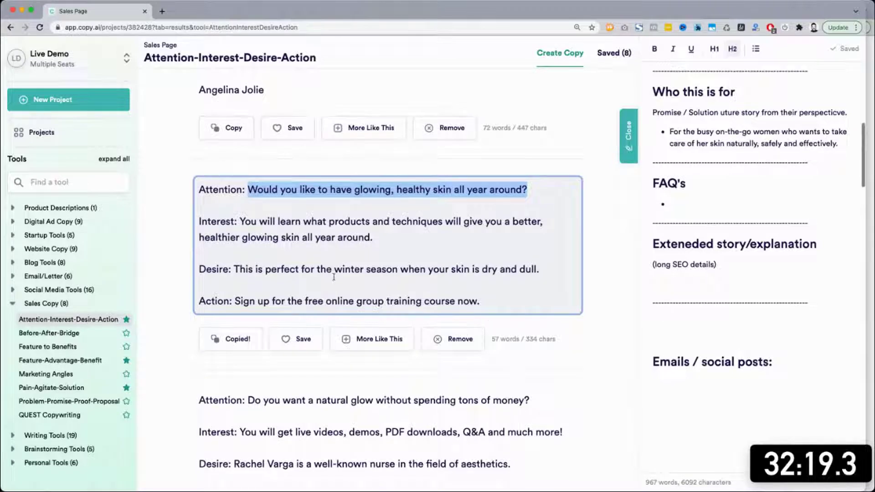
pyautogui.scroll(-5, 334, 277)
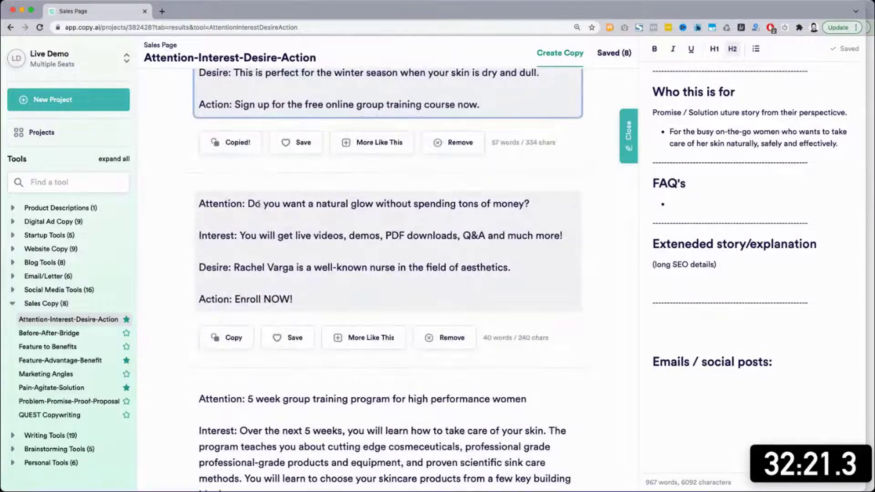
pyautogui.click(248, 204)
pyautogui.hotkey('shift', 'End')
pyautogui.hotkey('ctrl', 'c')
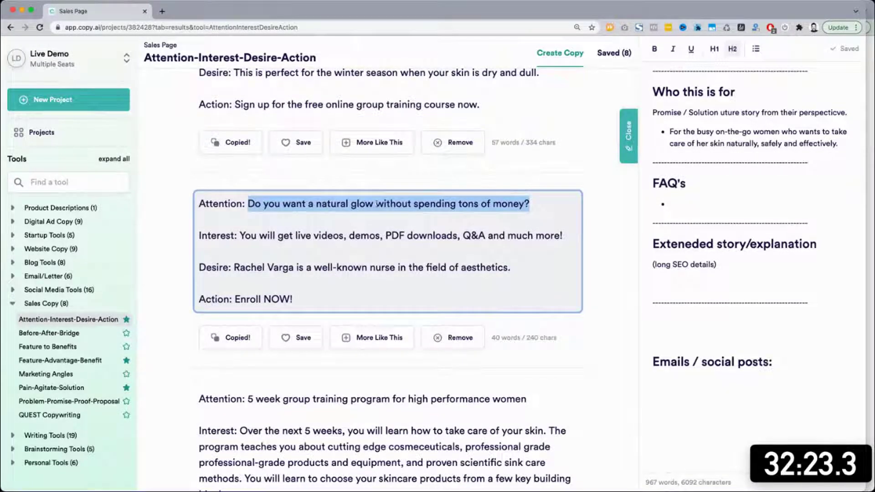
pyautogui.click(273, 236)
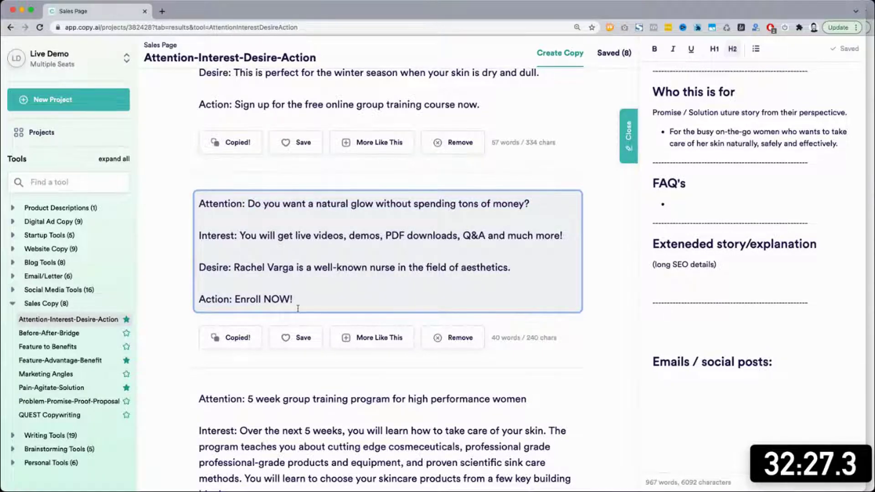
pyautogui.scroll(-5, 247, 241)
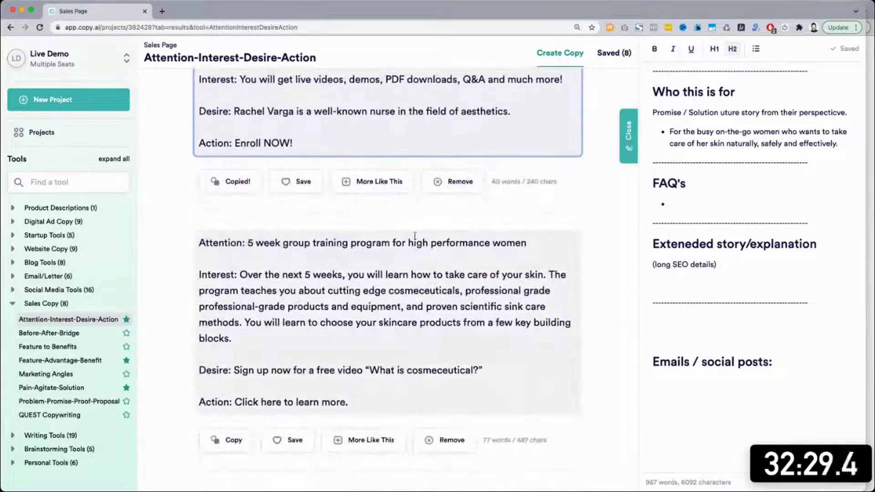
pyautogui.scroll(5, 709, 299)
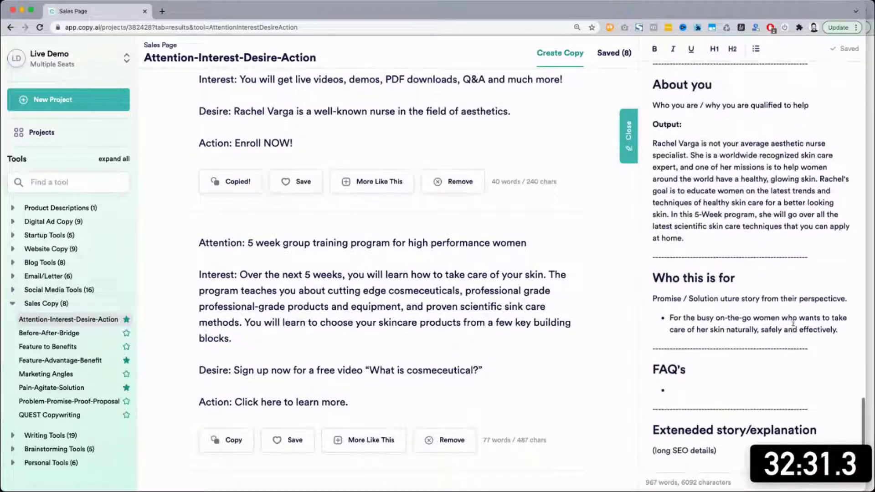
# Search the tools for 'aud' and open the Audience Refiner.
pyautogui.click(62, 180)
pyautogui.write('aud')
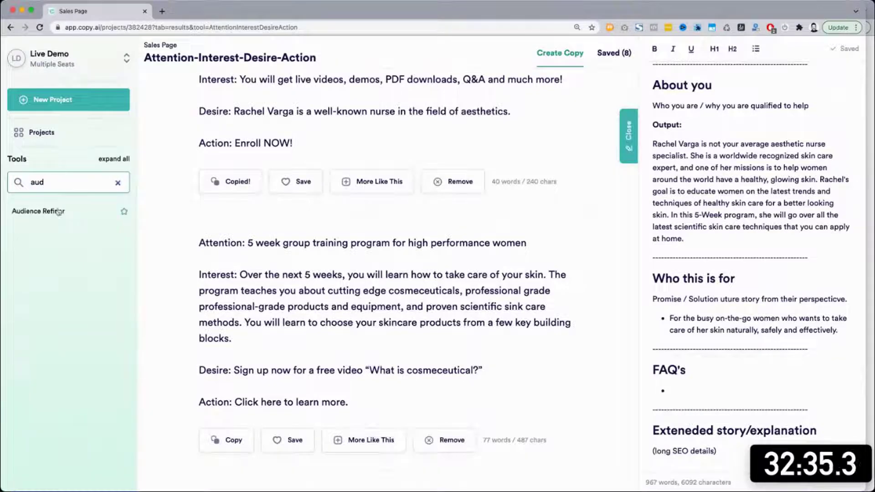
pyautogui.click(37, 211)
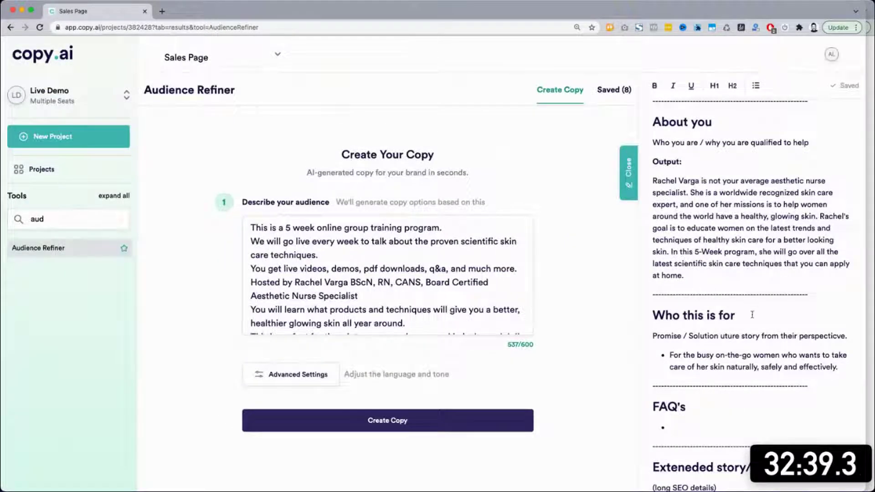
# Add an 'Audience' bullet under Who this is for and fix the heading to 'Promise / Solution / Future story'.
pyautogui.press('Return')
pyautogui.write('Audience')
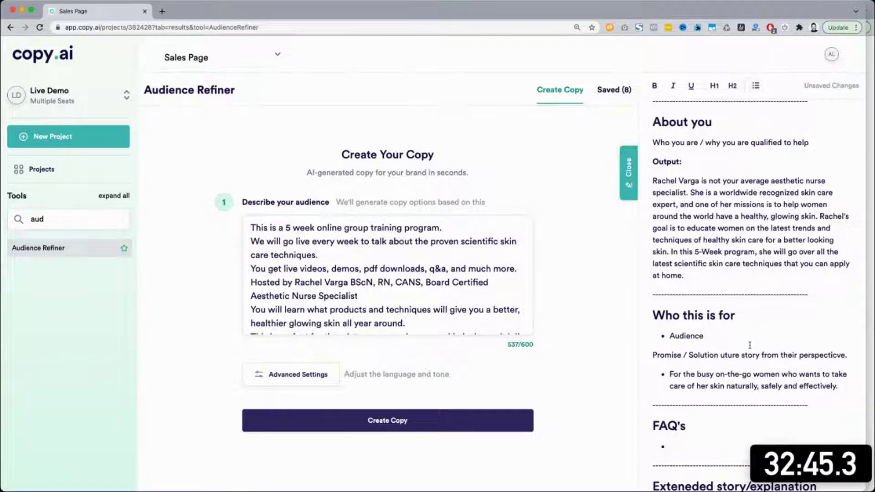
pyautogui.press('Left')
pyautogui.write('/ F')
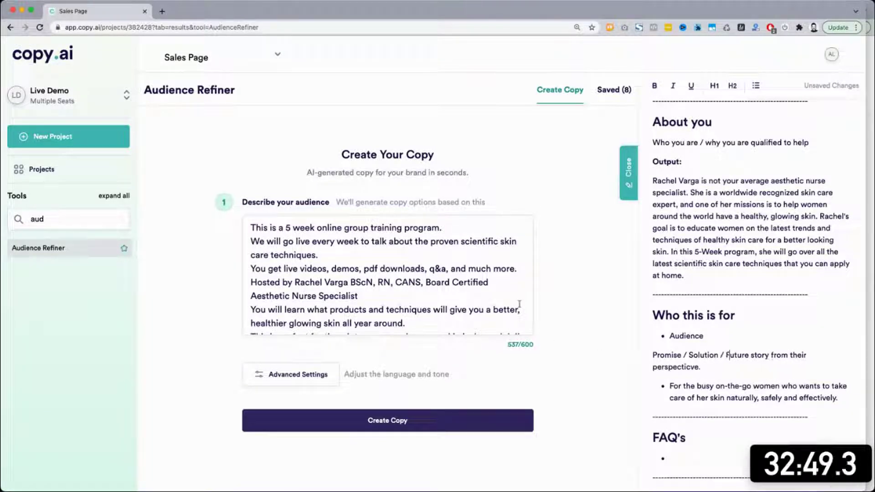
pyautogui.scroll(-2, 593, 342)
# Generate audience descriptions with Create Copy.
pyautogui.click(442, 385)
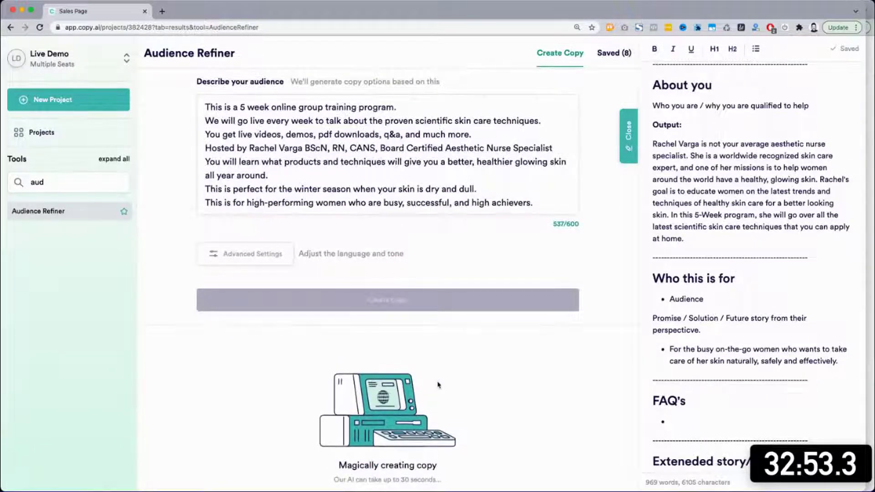
pyautogui.scroll(2, 439, 385)
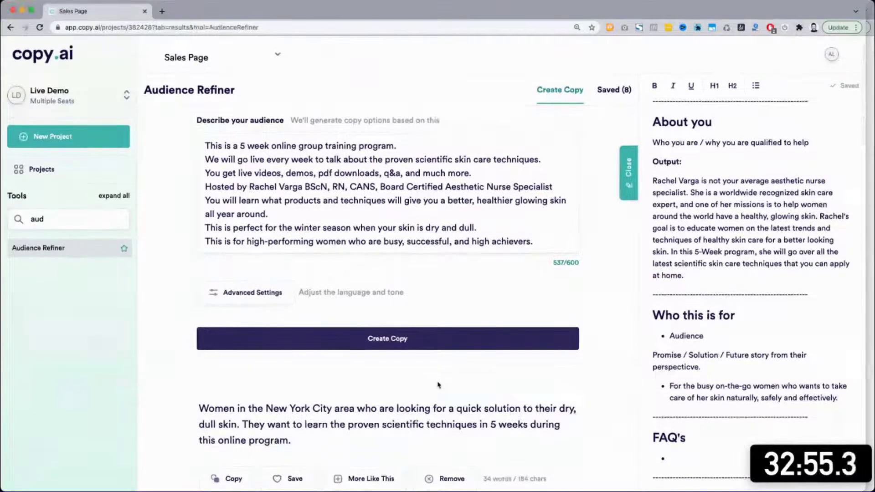
pyautogui.scroll(-2, 438, 382)
pyautogui.scroll(-5, 437, 382)
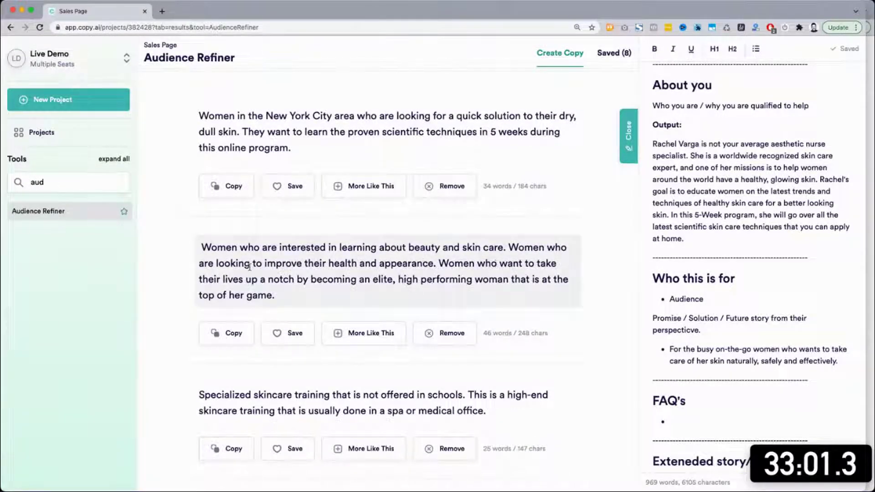
# Paste the second description, about beauty and skin care, as a new bullet after 'effectively.'.
pyautogui.moveTo(276, 295); pyautogui.dragTo(204, 247)
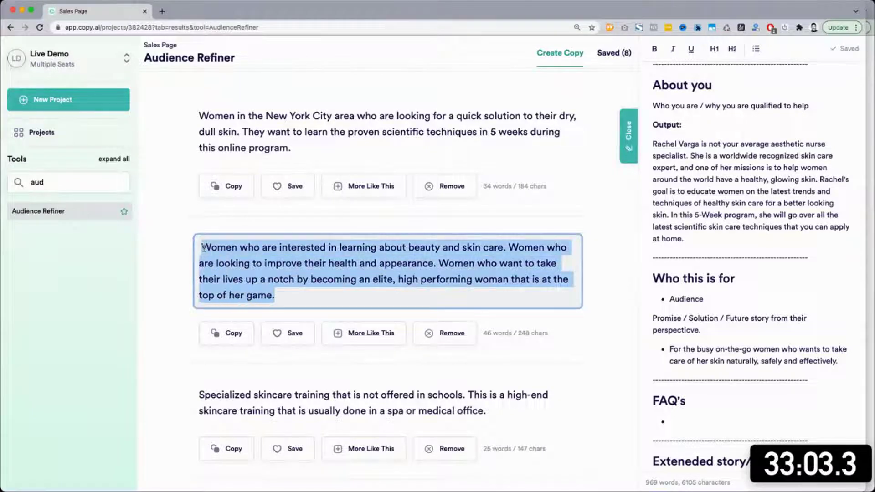
pyautogui.press('super+c')
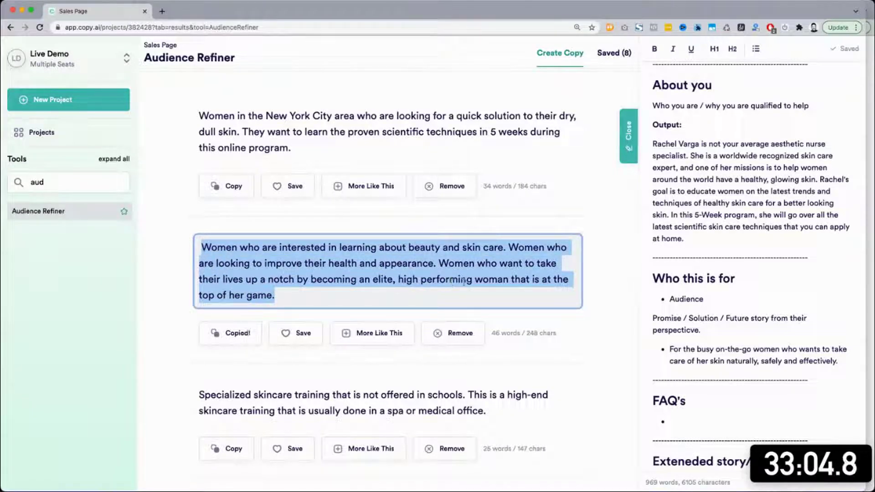
pyautogui.click(712, 325)
pyautogui.click(841, 362)
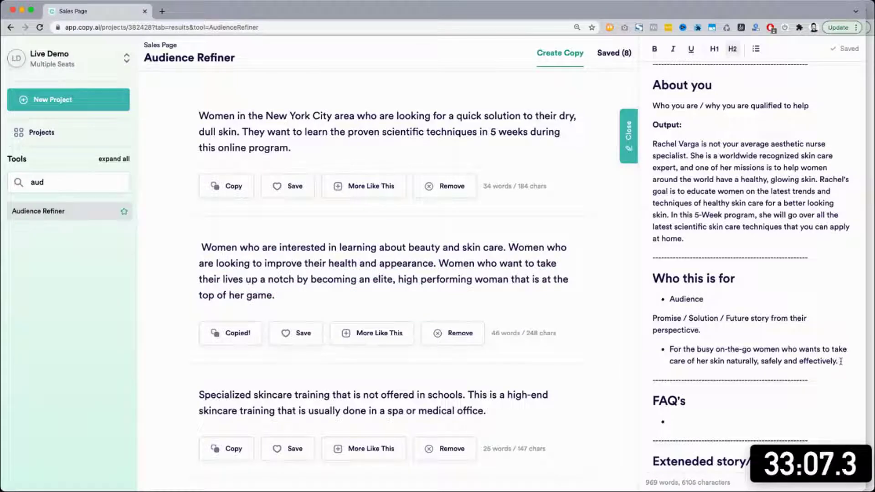
pyautogui.press('Return')
pyautogui.press('Return')
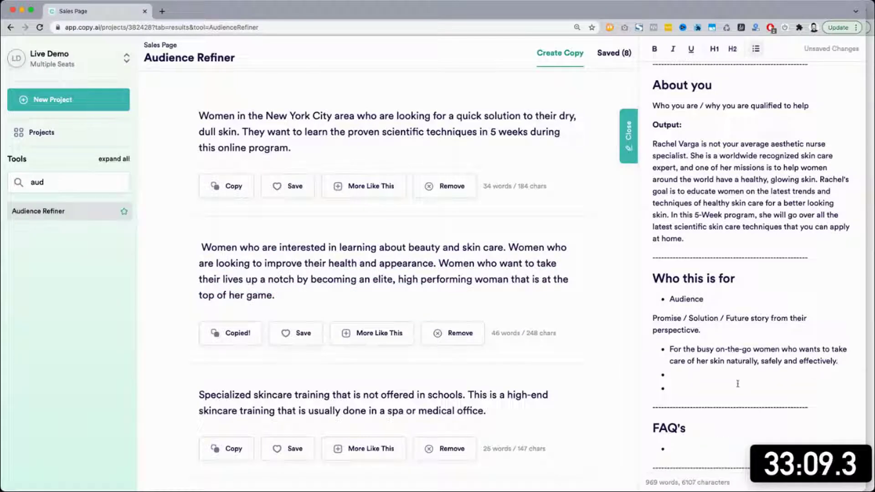
pyautogui.click(715, 374)
pyautogui.press('cmd+v')
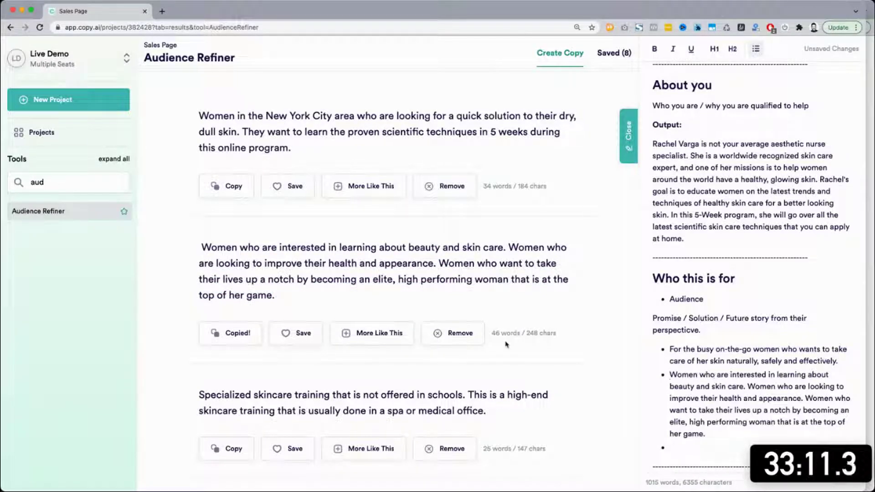
pyautogui.scroll(-2, 506, 345)
pyautogui.scroll(-5, 506, 345)
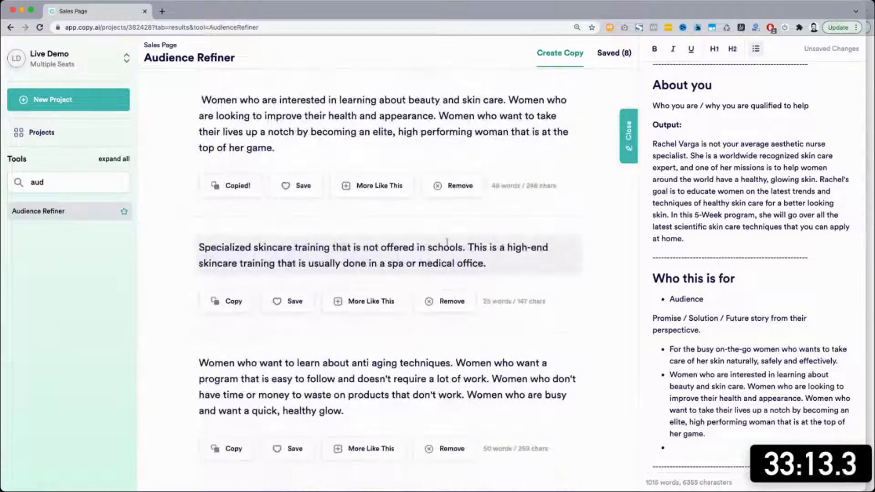
pyautogui.scroll(-1, 365, 249)
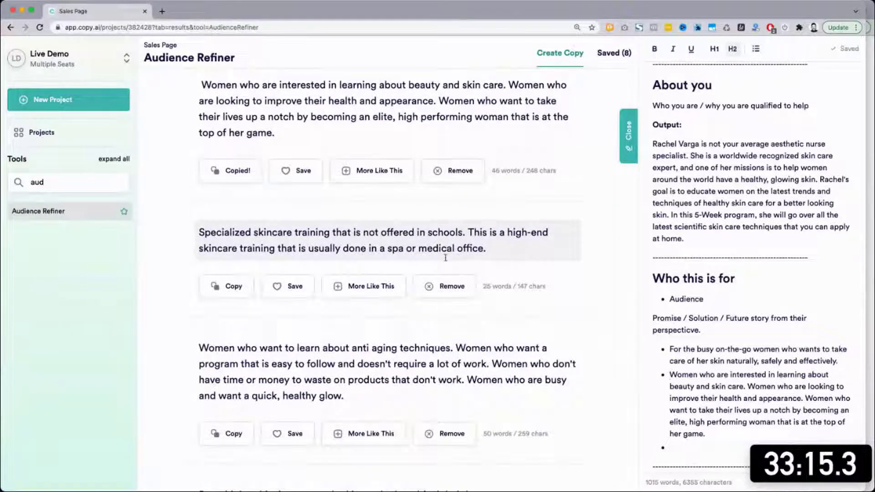
pyautogui.scroll(-2, 538, 240)
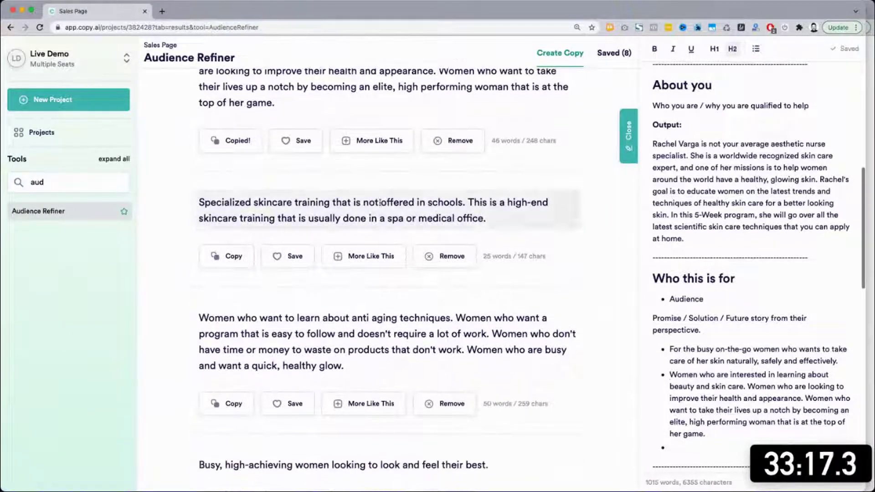
pyautogui.scroll(10, 177, 317)
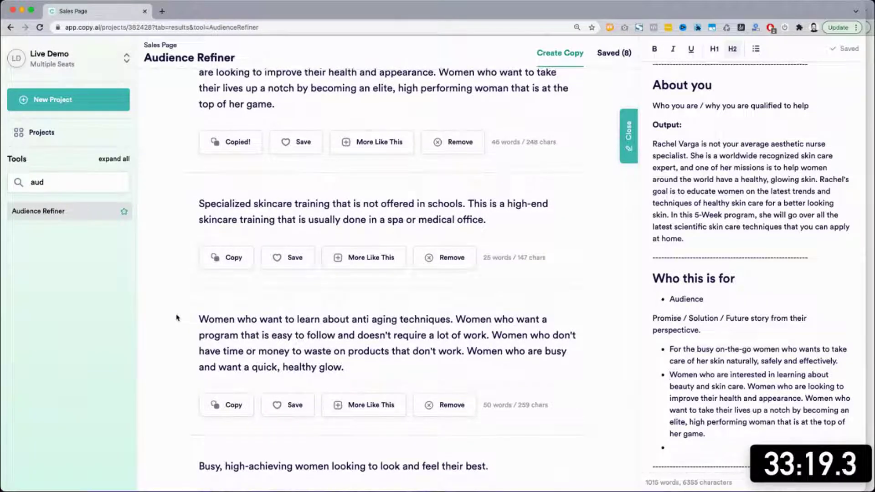
pyautogui.scroll(3, 177, 318)
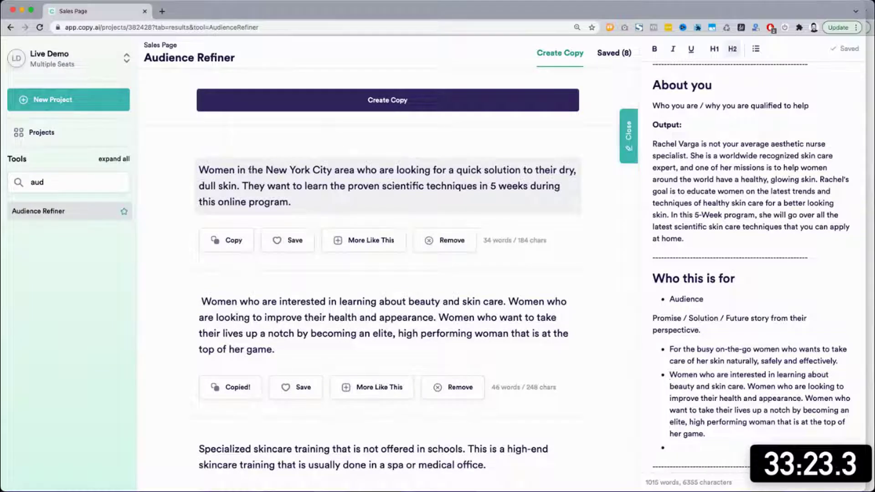
# Change the first result to 'who live in cold climates' and paste it into the empty audience bullet.
pyautogui.moveTo(237, 171); pyautogui.dragTo(353, 170)
pyautogui.write('who live in col')
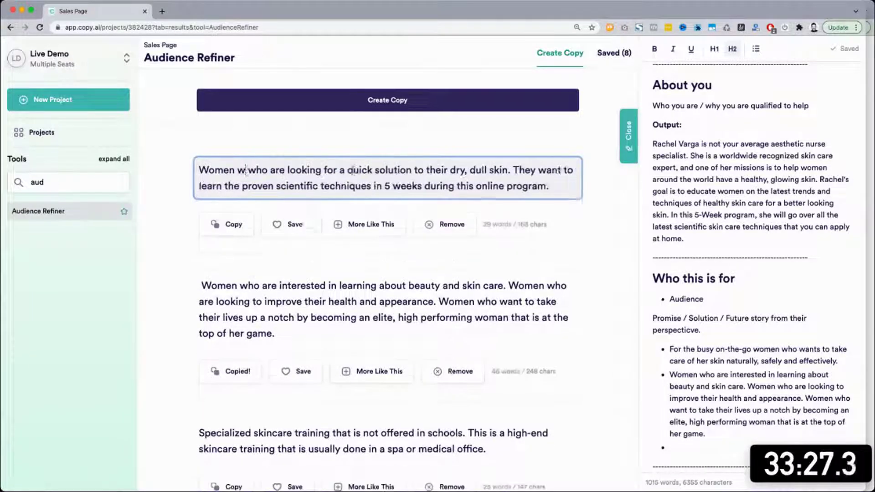
pyautogui.write('d climat')
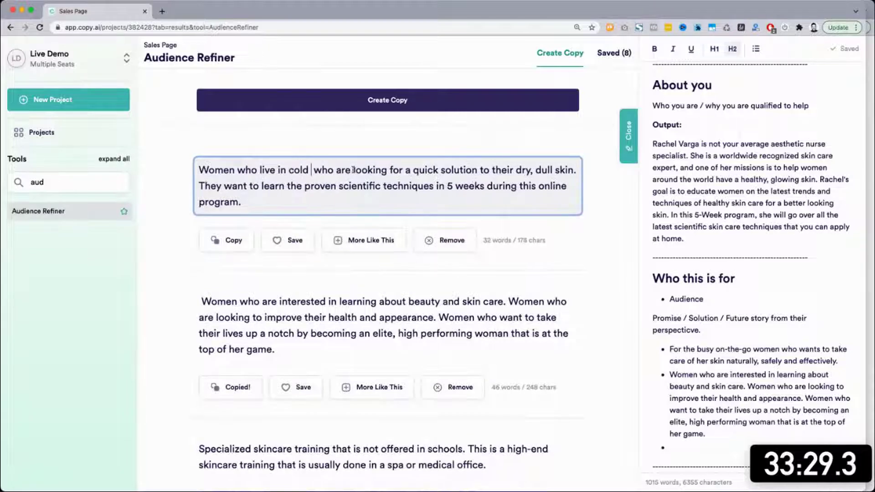
pyautogui.write('es')
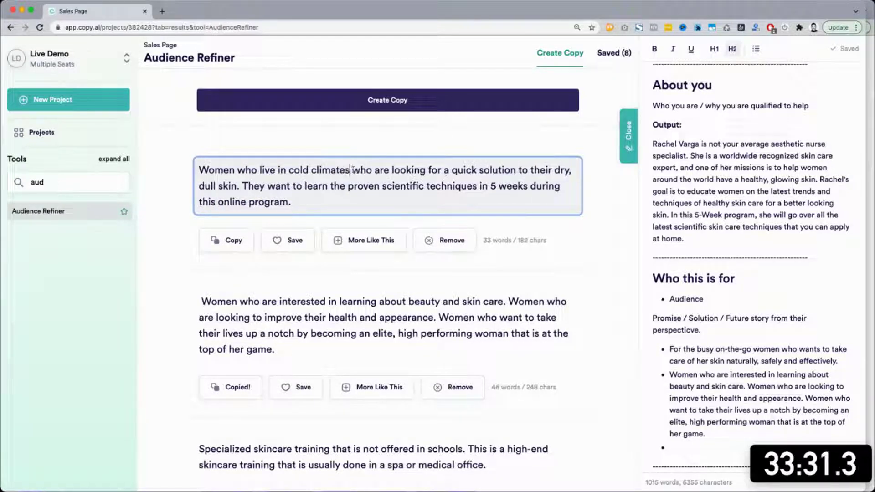
pyautogui.tripleClick(306, 185)
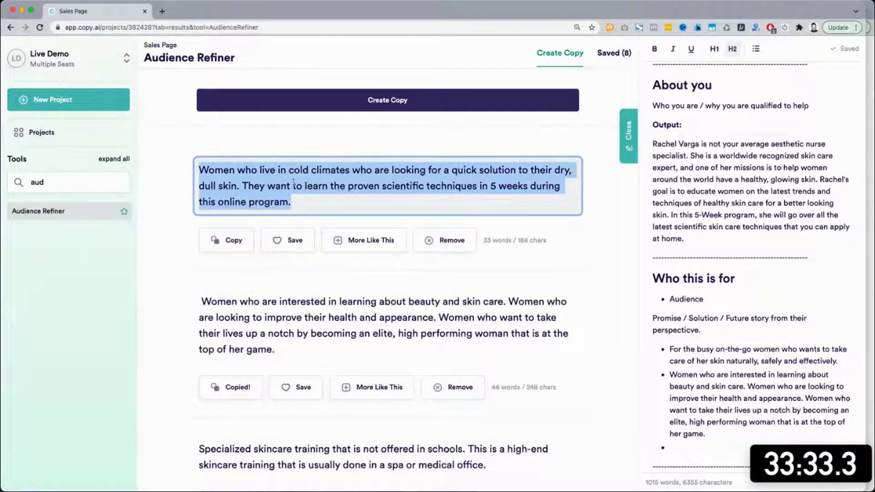
pyautogui.click(227, 240)
pyautogui.click(720, 338)
pyautogui.scroll(-3, 712, 362)
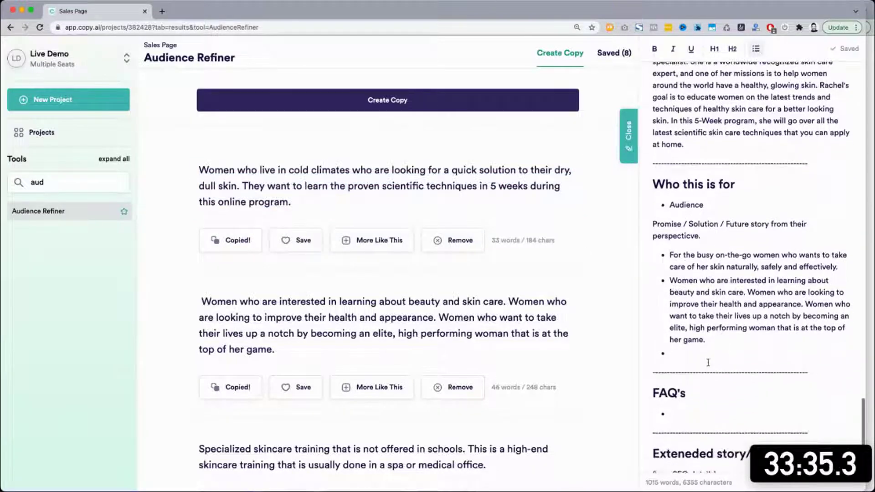
pyautogui.click(695, 355)
pyautogui.hotkey('ctrl', 'v')
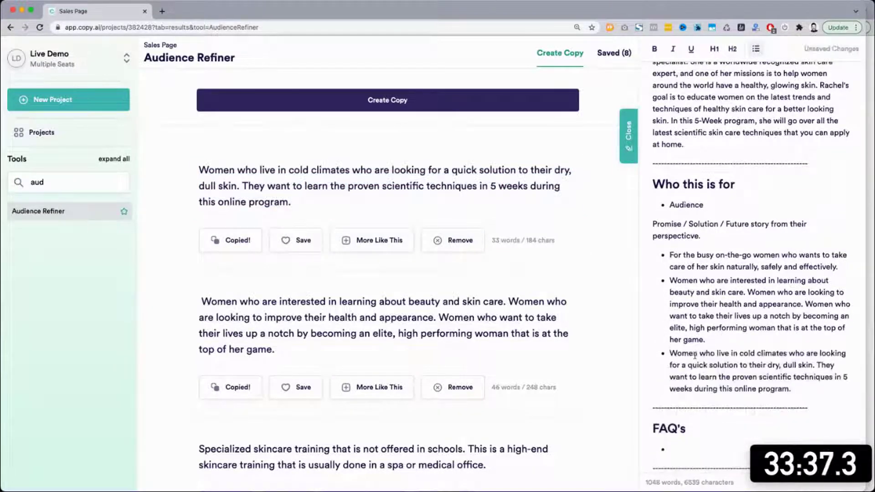
# Add 'Busy, high-achieving women looking to look and feel their best.' as a new audience bullet.
pyautogui.scroll(-4, 551, 324)
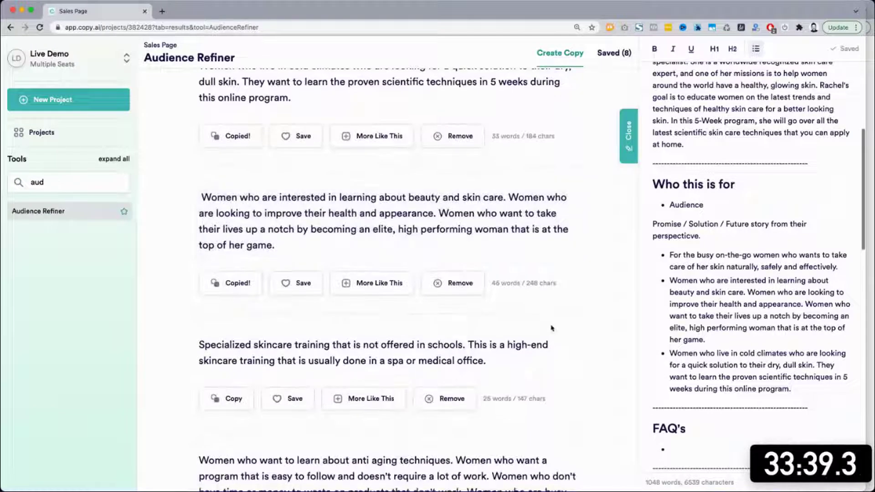
pyautogui.scroll(-9, 551, 328)
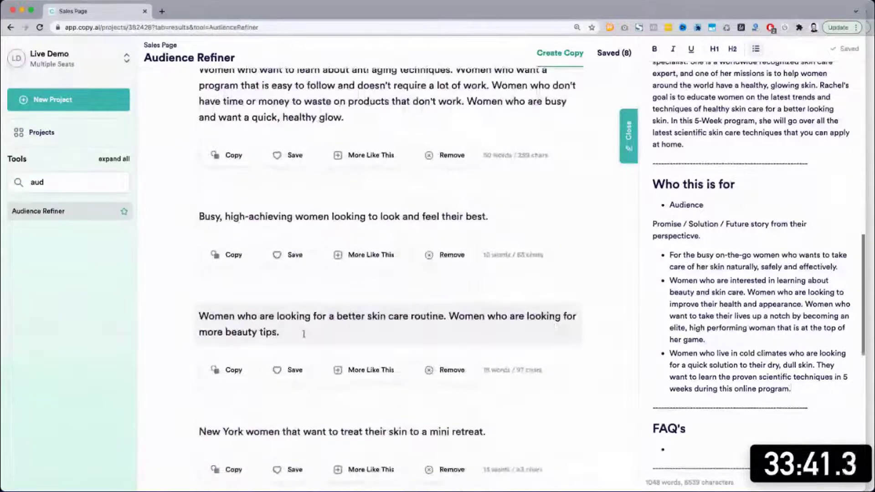
pyautogui.tripleClick(359, 216)
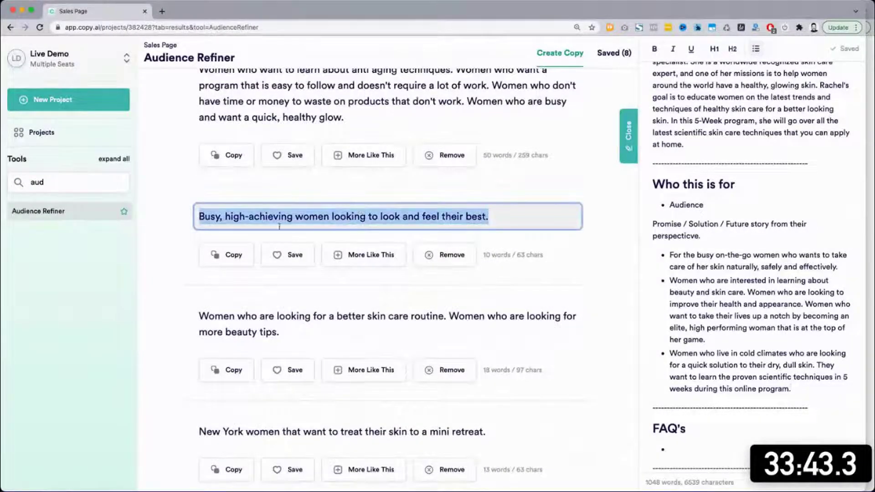
pyautogui.hotkey('ctrl', 'c')
pyautogui.click(816, 390)
pyautogui.press('Return')
pyautogui.hotkey('ctrl', 'v')
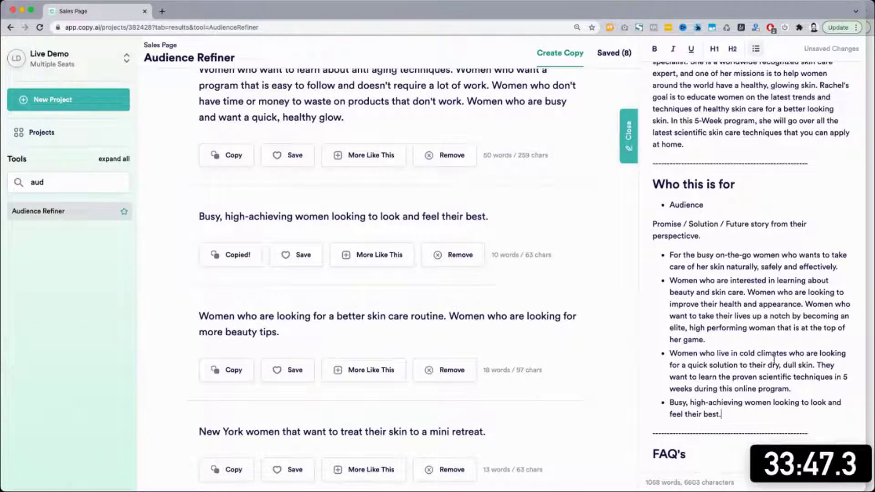
pyautogui.moveTo(723, 415); pyautogui.dragTo(665, 256)
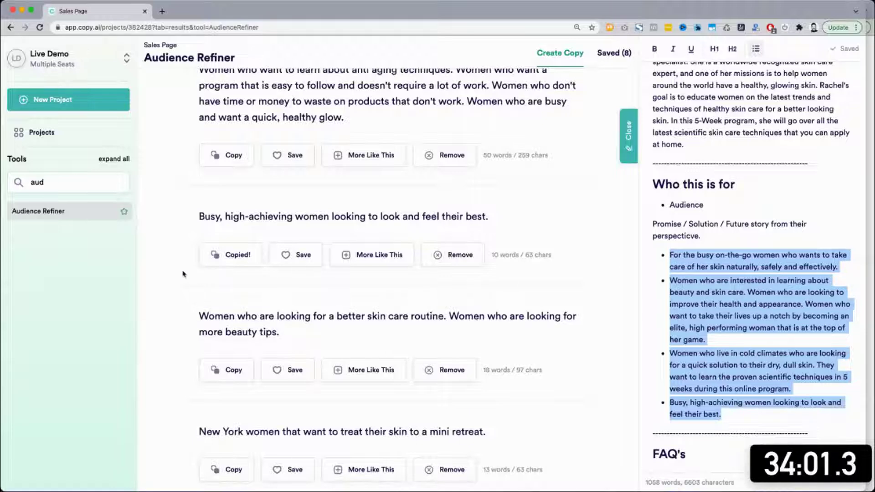
# Add the 'better skin care routine' result as a new bullet after 'feel their best'.
pyautogui.scroll(-2, 184, 273)
pyautogui.scroll(-1, 183, 273)
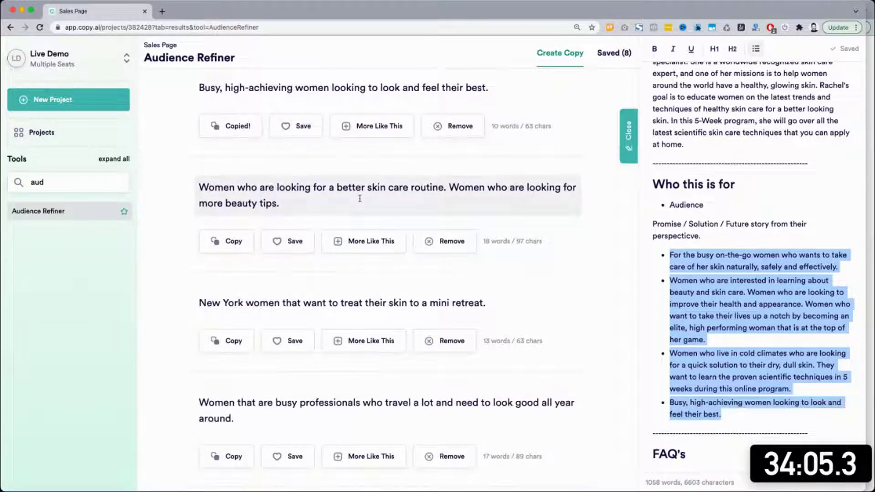
pyautogui.moveTo(336, 189); pyautogui.dragTo(416, 189)
pyautogui.moveTo(287, 199); pyautogui.dragTo(237, 201)
pyautogui.tripleClick(236, 201)
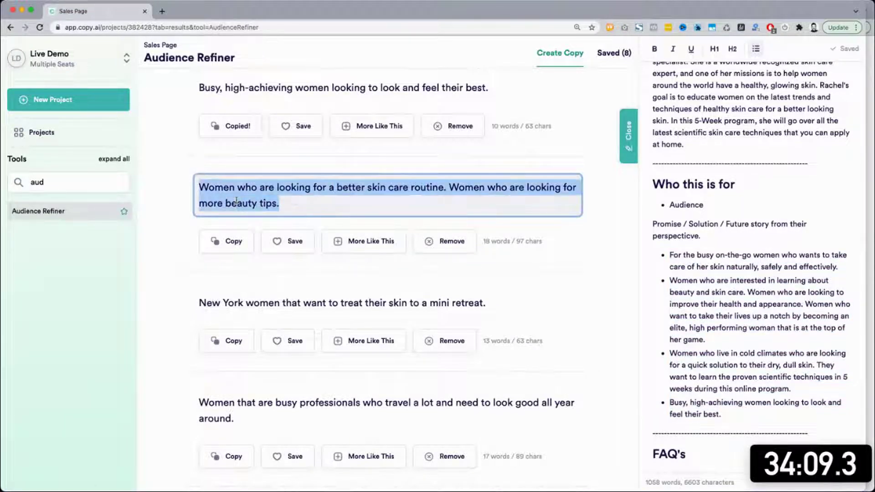
pyautogui.press('cmd+c')
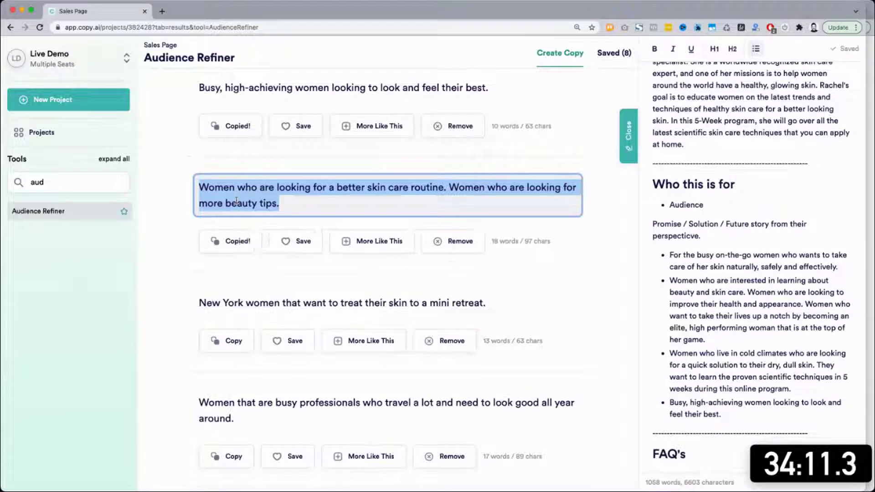
pyautogui.click(737, 416)
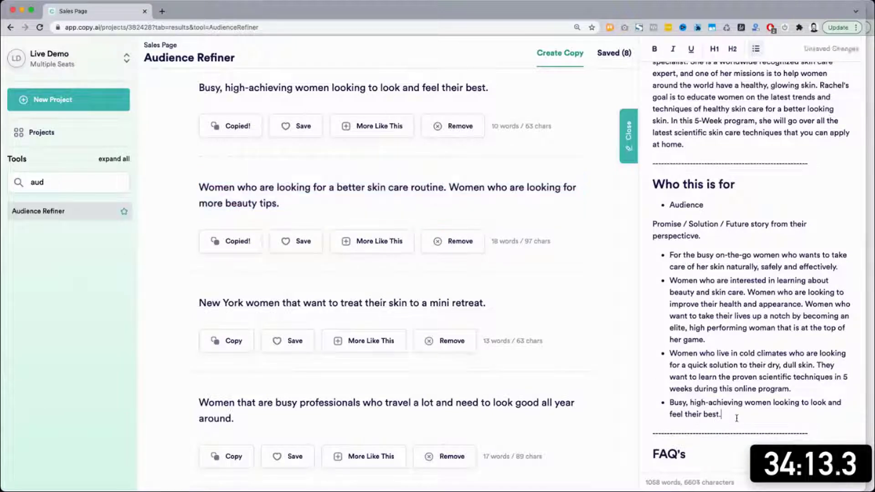
pyautogui.press('cmd+v')
pyautogui.press('cmd+z')
pyautogui.press('Return')
pyautogui.press('cmd+v')
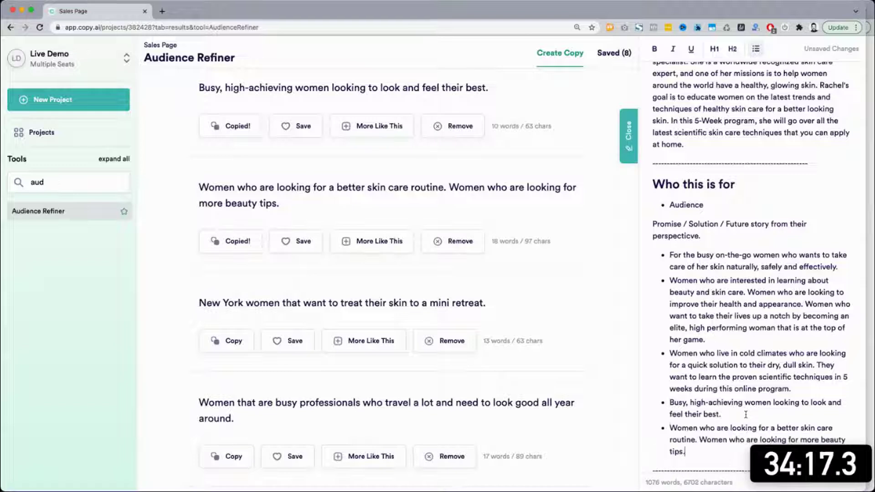
# Add the result about busy professionals who travel as another audience bullet.
pyautogui.scroll(-1, 588, 382)
pyautogui.click(232, 437)
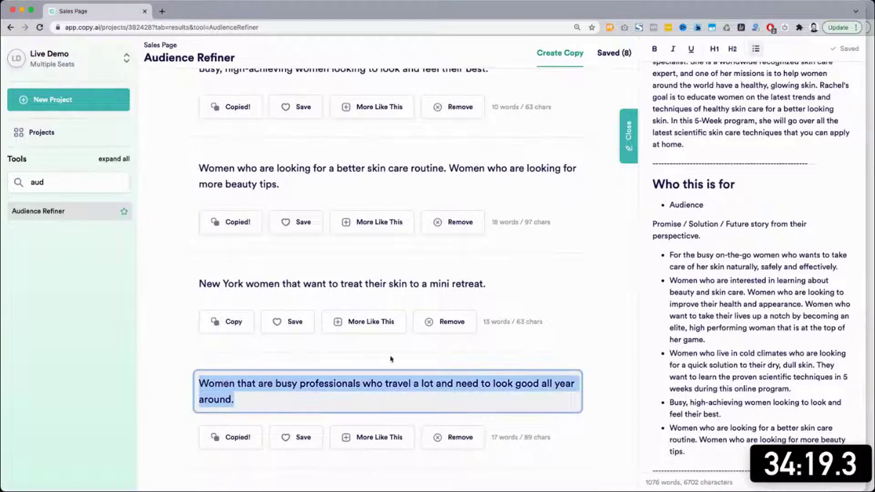
pyautogui.scroll(-2, 699, 386)
pyautogui.click(714, 356)
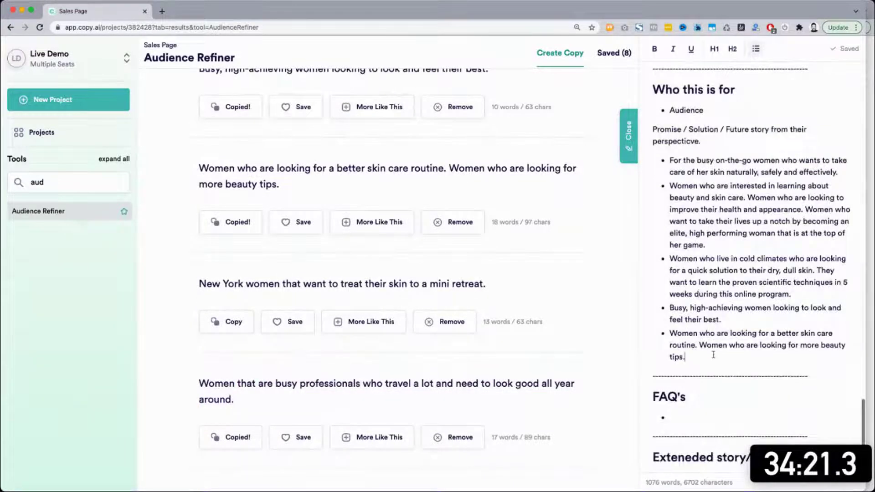
pyautogui.press('Return')
pyautogui.press('cmd+v')
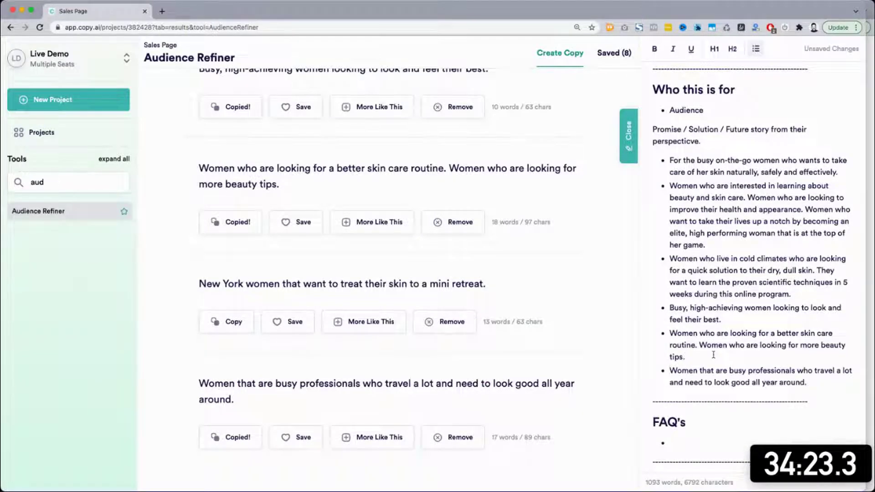
pyautogui.moveTo(725, 259); pyautogui.dragTo(815, 272)
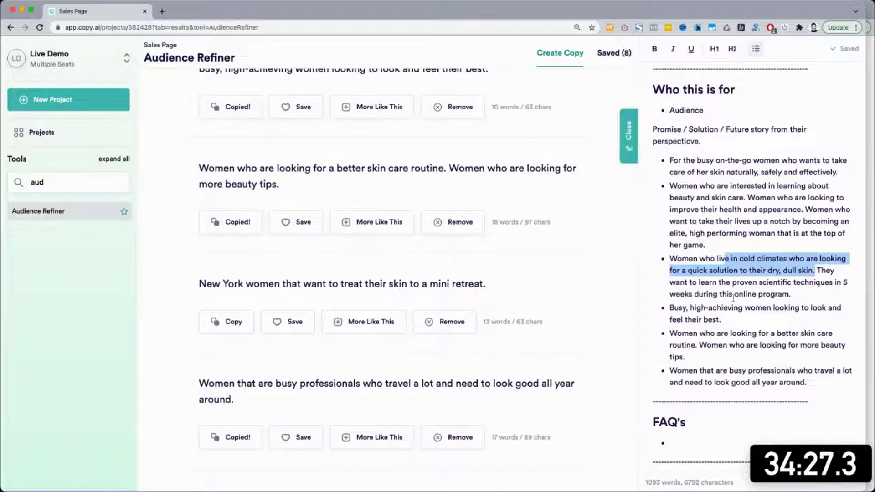
pyautogui.moveTo(686, 308); pyautogui.dragTo(721, 320)
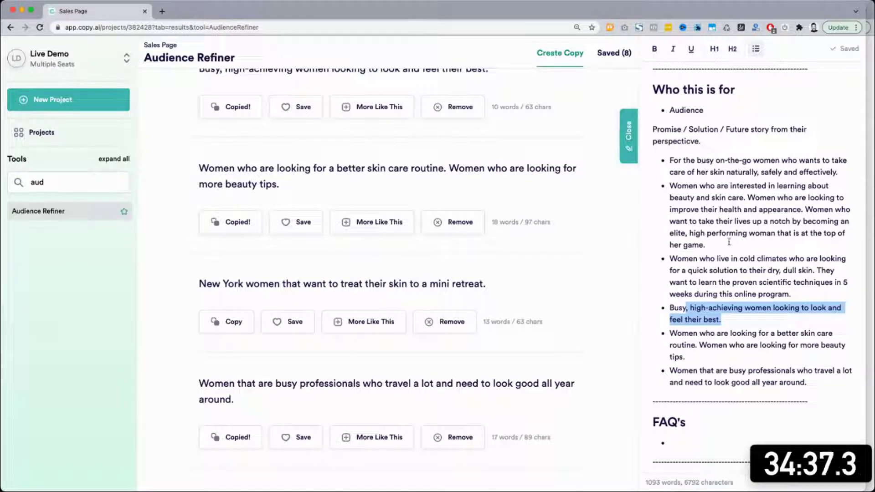
pyautogui.scroll(-1, 725, 245)
# Turn the Audience bullet into a plain 'Audience Refiner' line.
pyautogui.moveTo(689, 175); pyautogui.dragTo(724, 359)
pyautogui.scroll(-3, 555, 310)
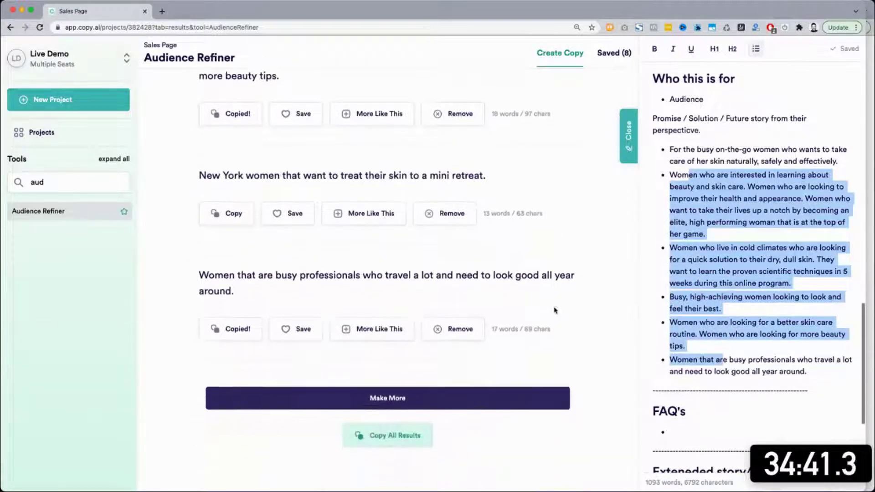
pyautogui.scroll(-1, 555, 310)
pyautogui.click(795, 256)
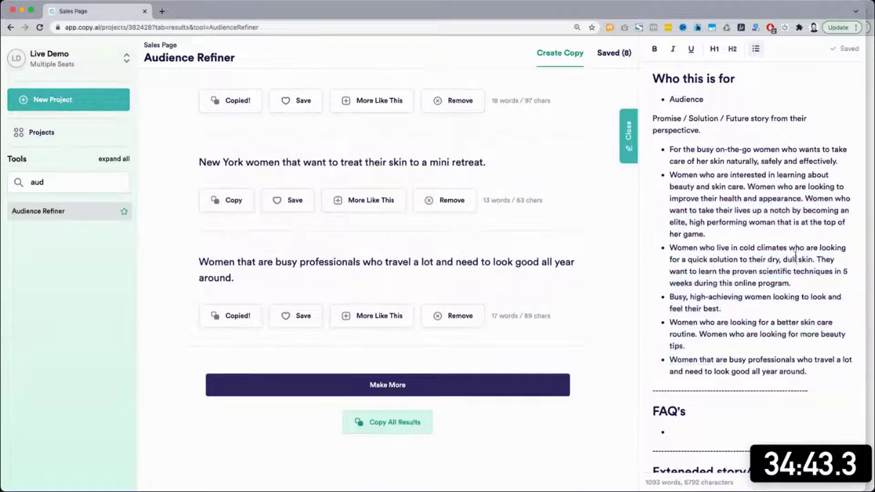
pyautogui.click(722, 109)
pyautogui.click(723, 103)
pyautogui.press('BackSpace')
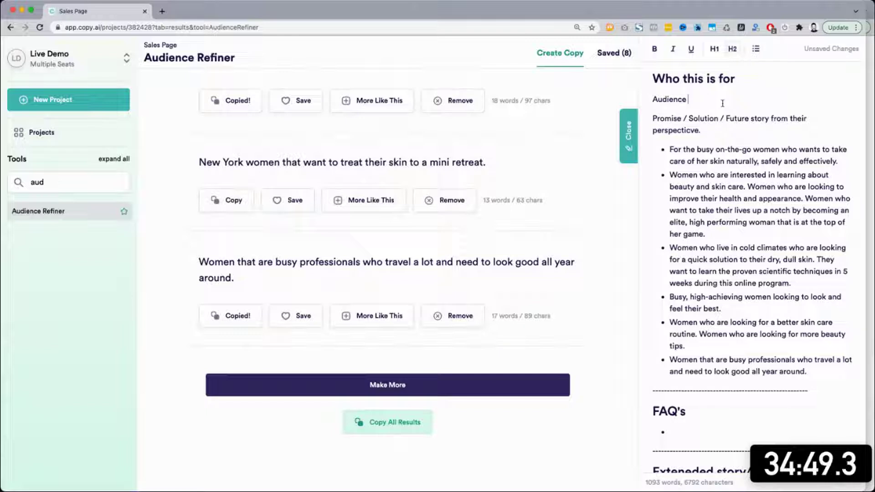
pyautogui.write('Refiner')
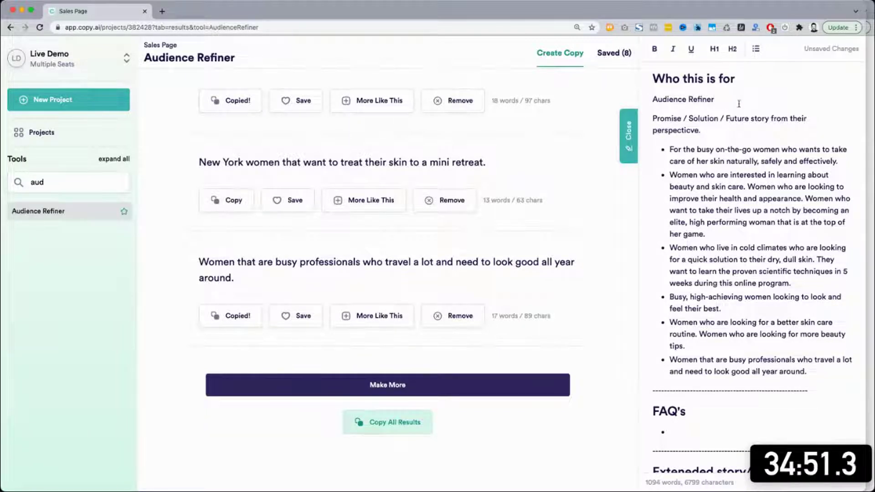
# Insert a 'Tools:' line above it and make Audience Refiner a bullet point.
pyautogui.tripleClick(653, 98)
pyautogui.click(654, 97)
pyautogui.press('Return')
pyautogui.write('Tools:')
pyautogui.press('Right')
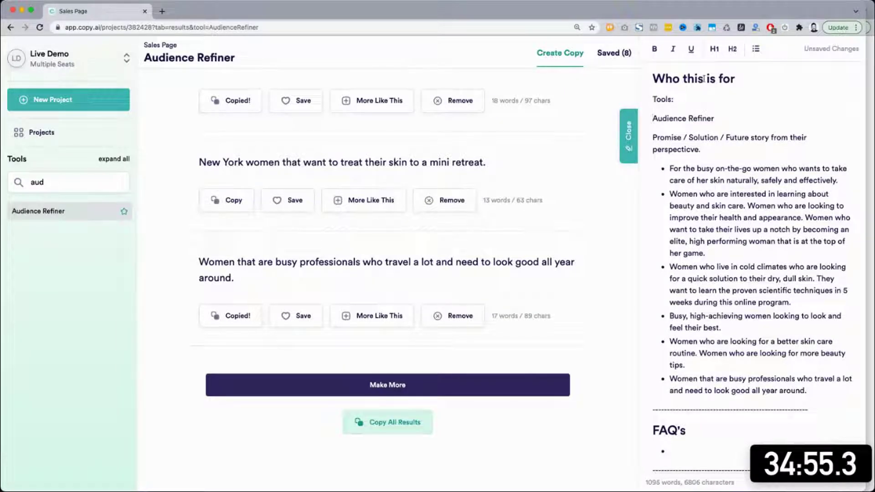
pyautogui.click(756, 49)
pyautogui.scroll(3, 755, 190)
pyautogui.scroll(4, 756, 190)
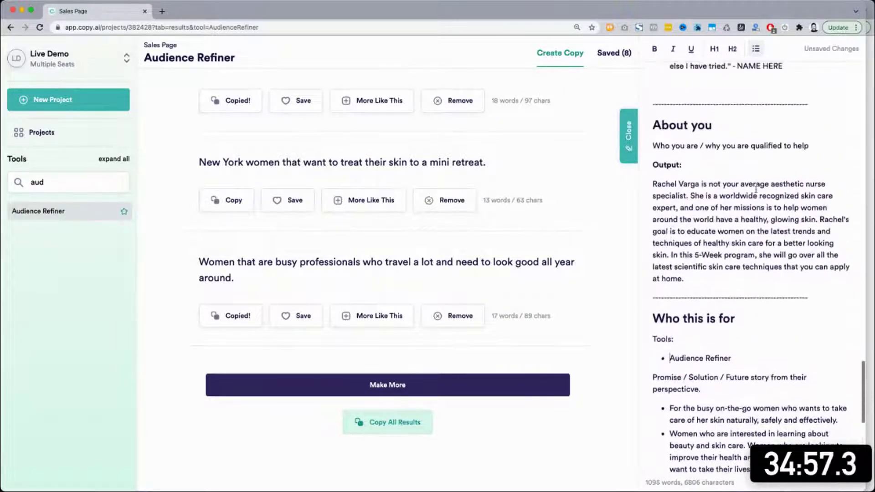
pyautogui.scroll(3, 709, 370)
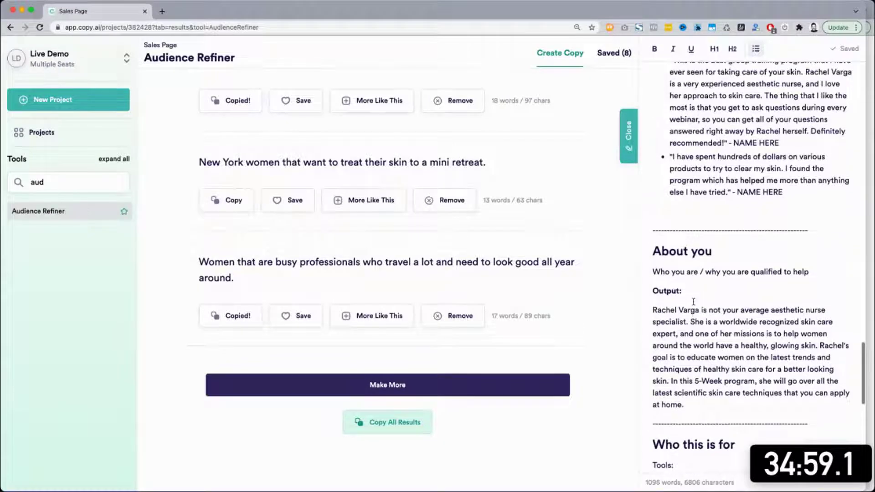
pyautogui.scroll(4, 693, 304)
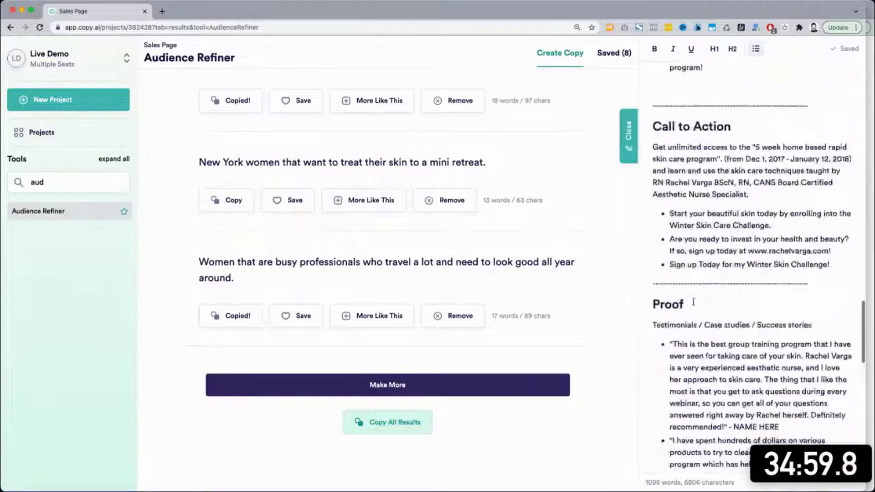
pyautogui.scroll(-10, 693, 303)
# Search 'ques' and generate questions with the Question Generator.
pyautogui.scroll(-7, 693, 303)
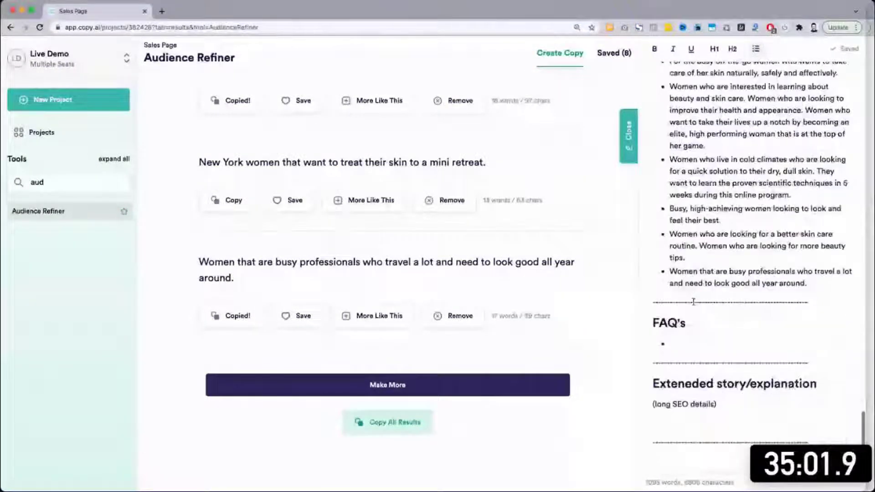
pyautogui.doubleClick(52, 181)
pyautogui.write('ques')
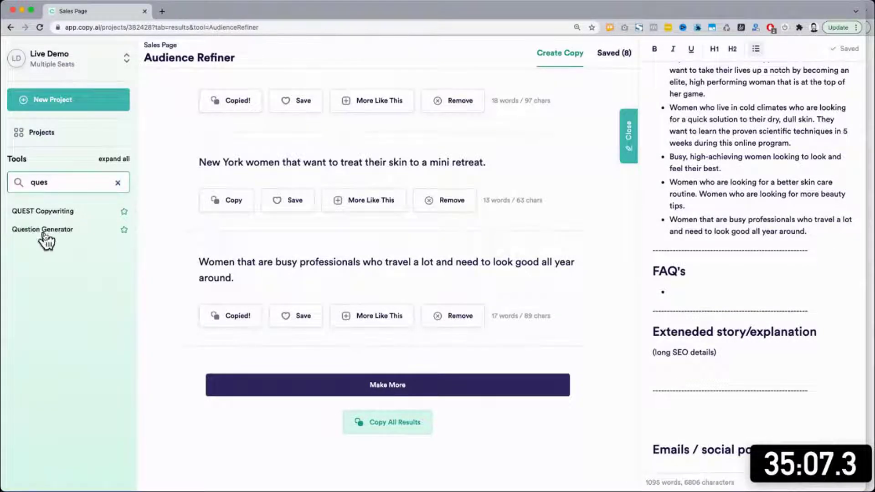
pyautogui.click(51, 230)
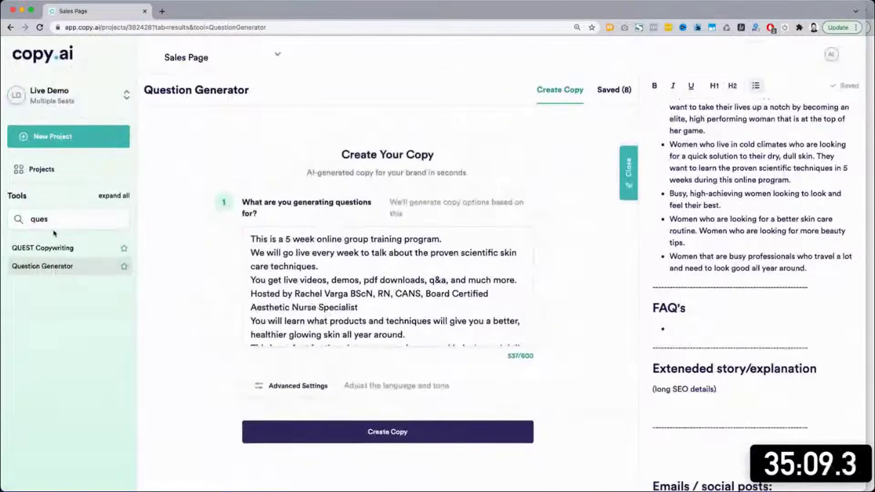
pyautogui.scroll(-2, 262, 280)
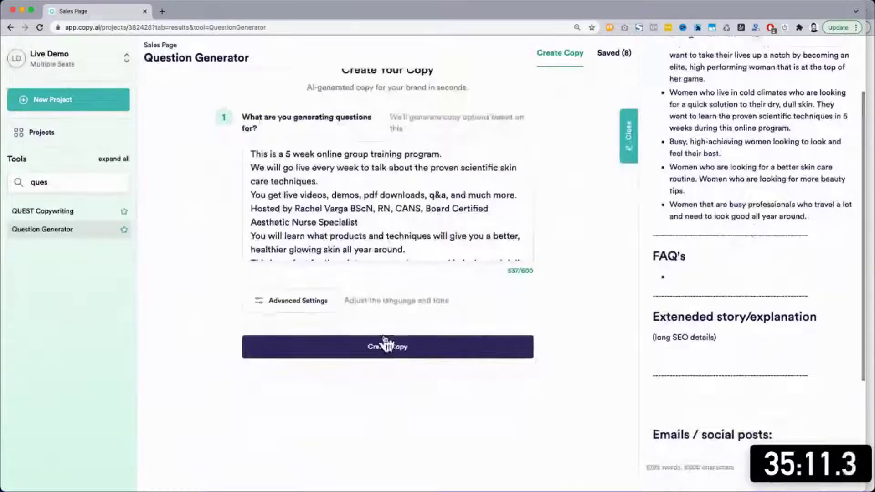
pyautogui.click(379, 348)
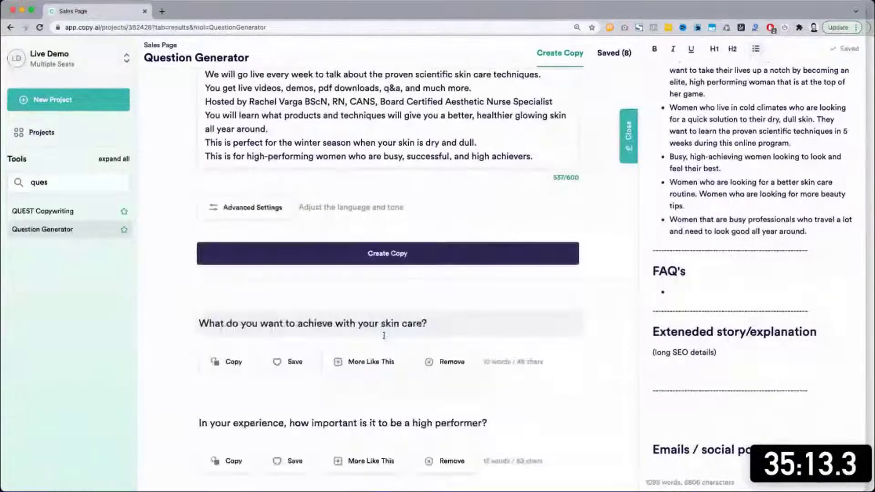
# Paste the first generated skin-care question under Emails / social posts.
pyautogui.scroll(-3, 178, 306)
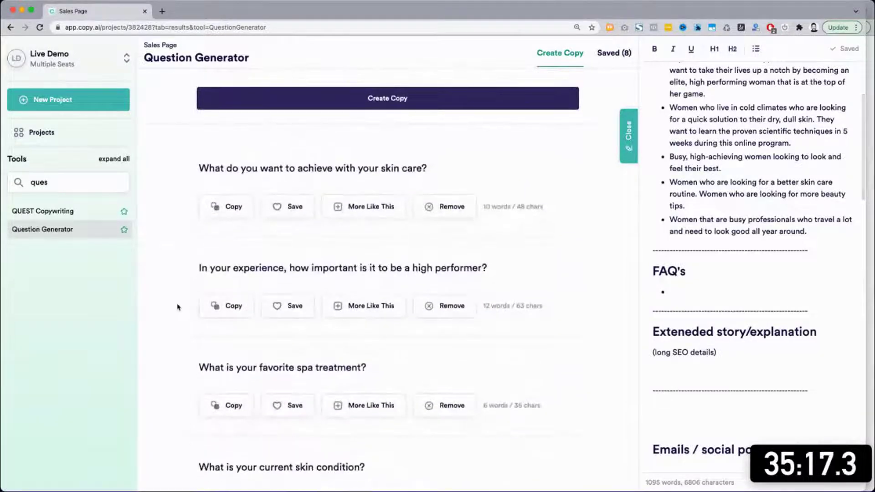
pyautogui.click(294, 168)
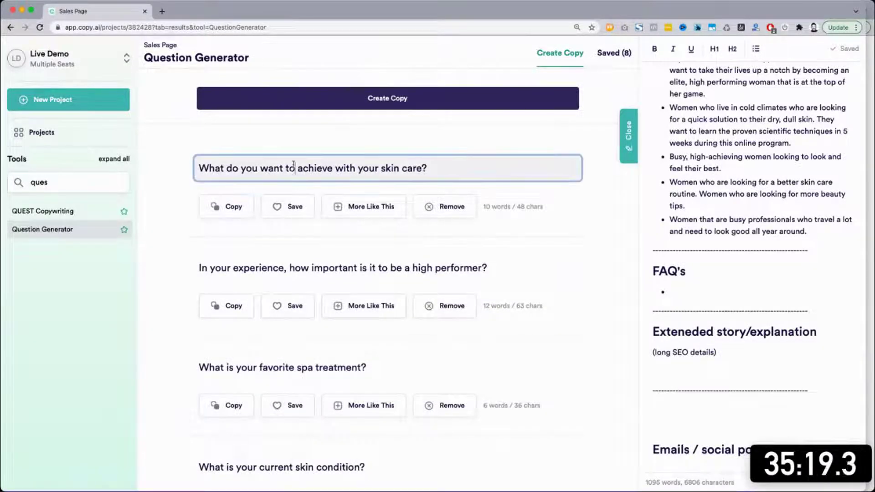
pyautogui.hotkey('ctrl', 'a')
pyautogui.hotkey('ctrl', 'c')
pyautogui.scroll(-3, 743, 255)
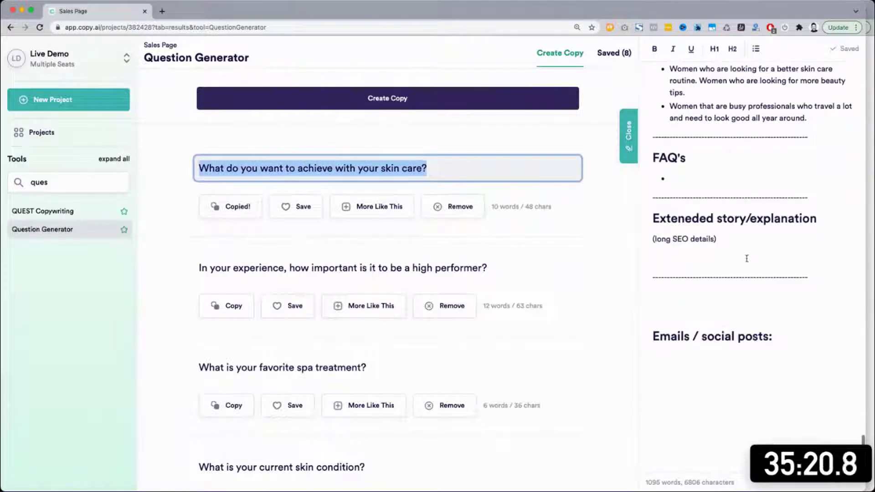
pyautogui.click(748, 387)
pyautogui.hotkey('ctrl', 'v')
# Add the favorite spa treatment question on a new line below it.
pyautogui.scroll(-4, 360, 346)
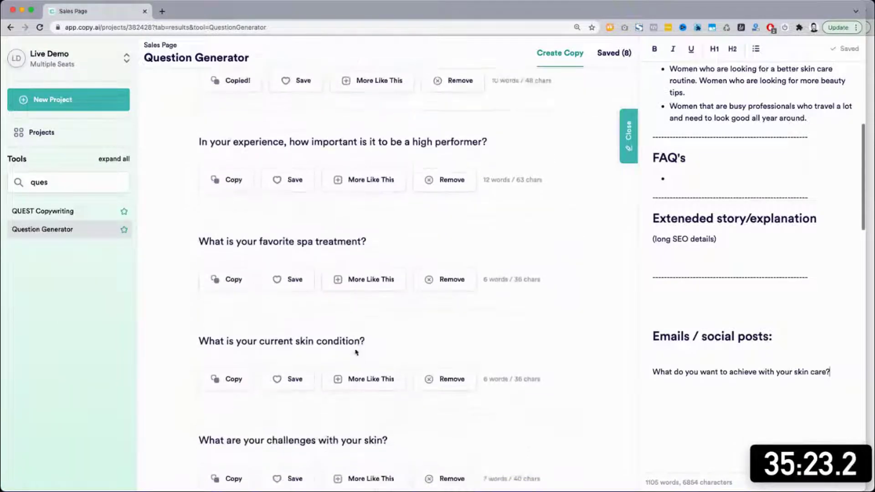
pyautogui.scroll(-3, 356, 353)
pyautogui.click(371, 81)
pyautogui.hotkey('ctrl', 'a')
pyautogui.hotkey('ctrl', 'c')
pyautogui.click(783, 394)
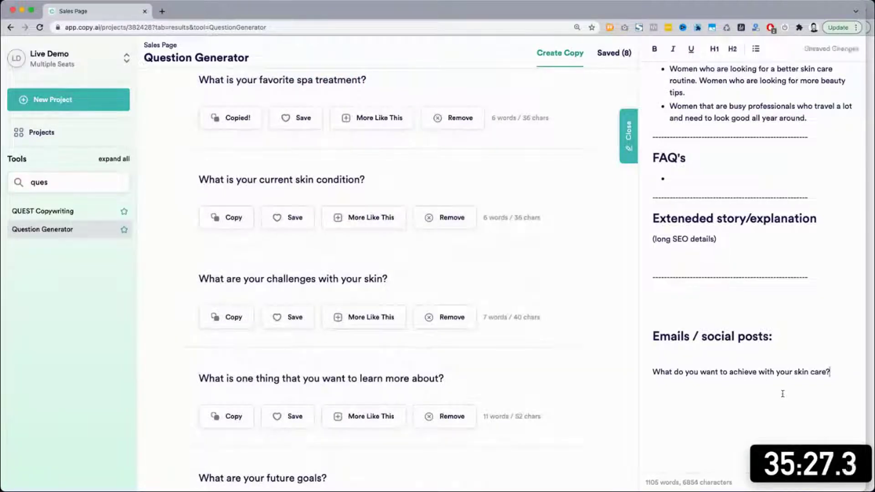
pyautogui.press('Return')
pyautogui.hotkey('ctrl', 'v')
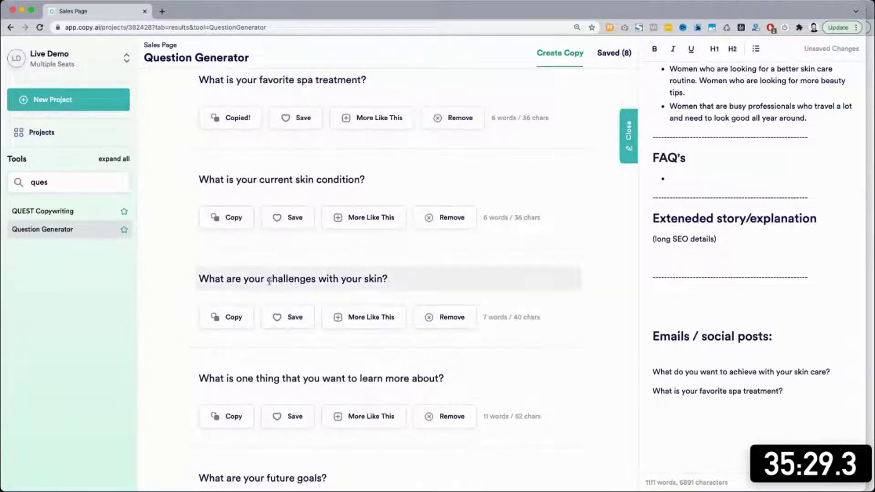
# Add the skin challenges question on the following line.
pyautogui.click(280, 286)
pyautogui.hotkey('ctrl', 'a')
pyautogui.hotkey('ctrl', 'c')
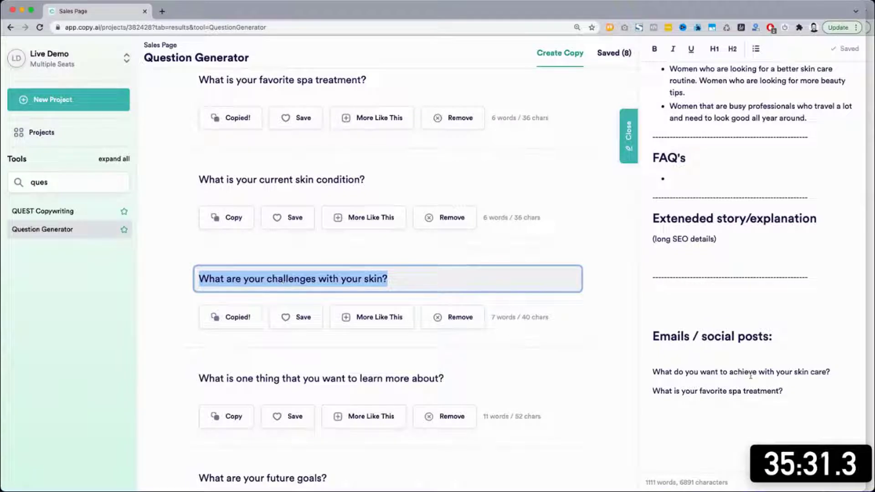
pyautogui.click(828, 395)
pyautogui.press('Return')
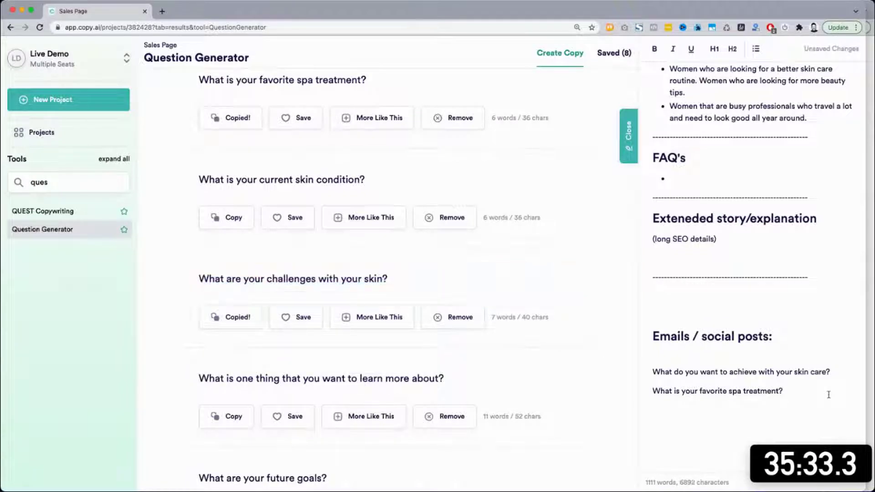
pyautogui.hotkey('ctrl', 'v')
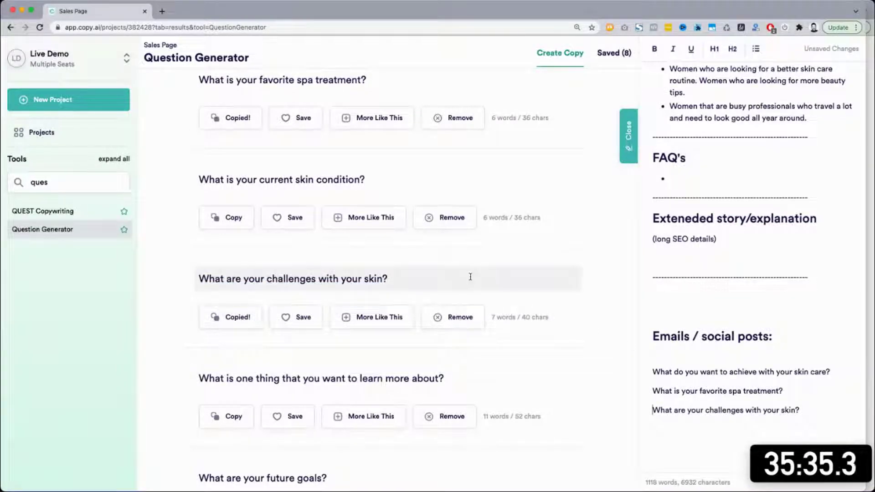
pyautogui.scroll(10, 469, 277)
# Clear the Find a tool search so all tool categories are listed.
pyautogui.doubleClick(46, 182)
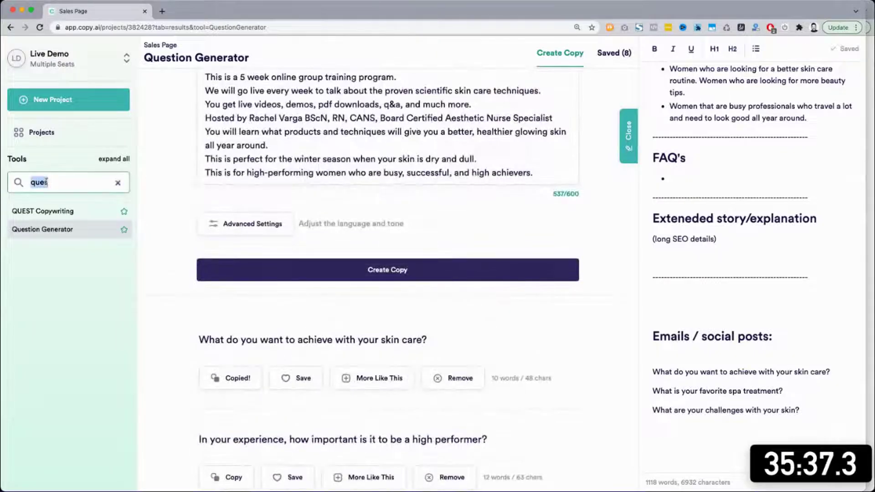
pyautogui.press('BackSpace')
pyautogui.write('f')
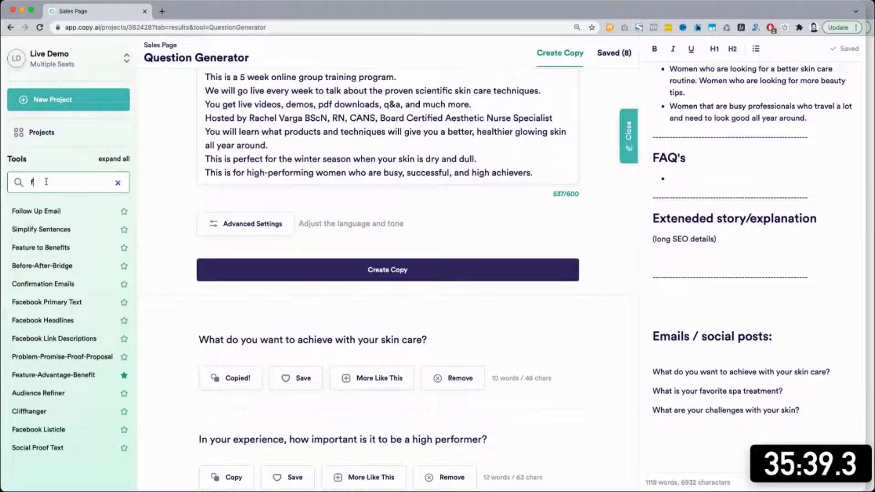
pyautogui.press('BackSpace')
# Review the FAQ's and How it works sections by selecting their headings and bullets.
pyautogui.click(677, 178)
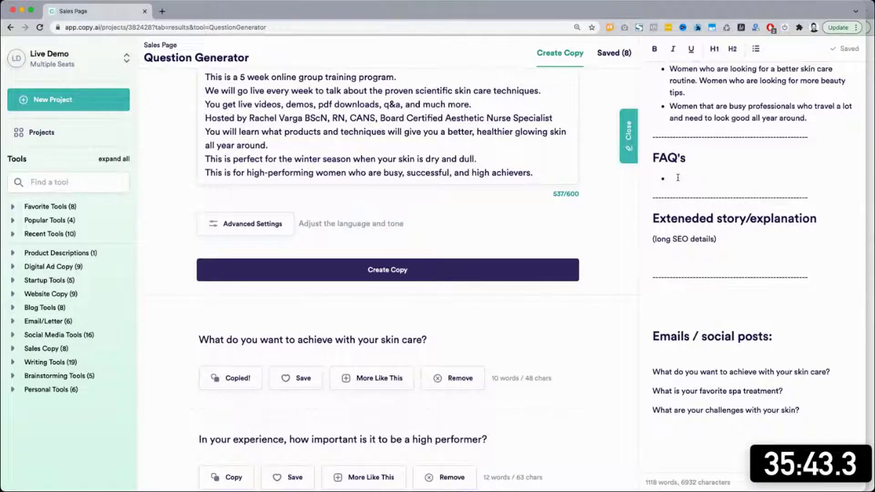
pyautogui.scroll(2, 662, 261)
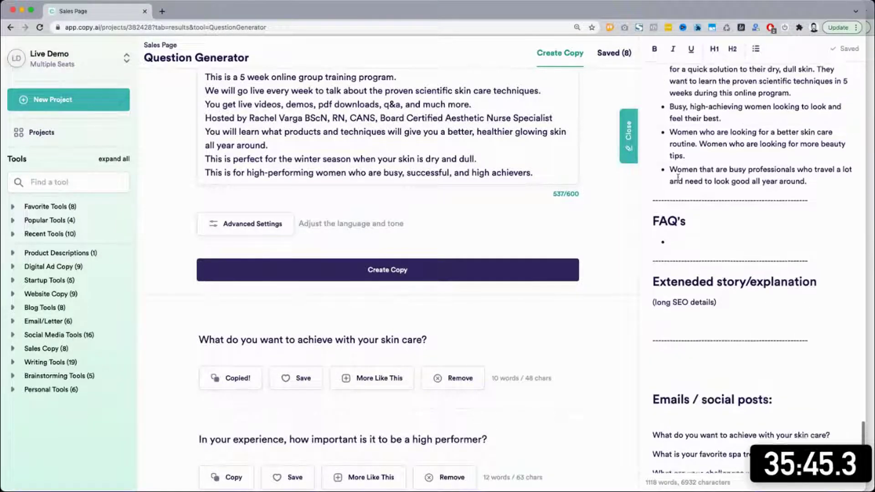
pyautogui.moveTo(651, 225); pyautogui.dragTo(706, 227)
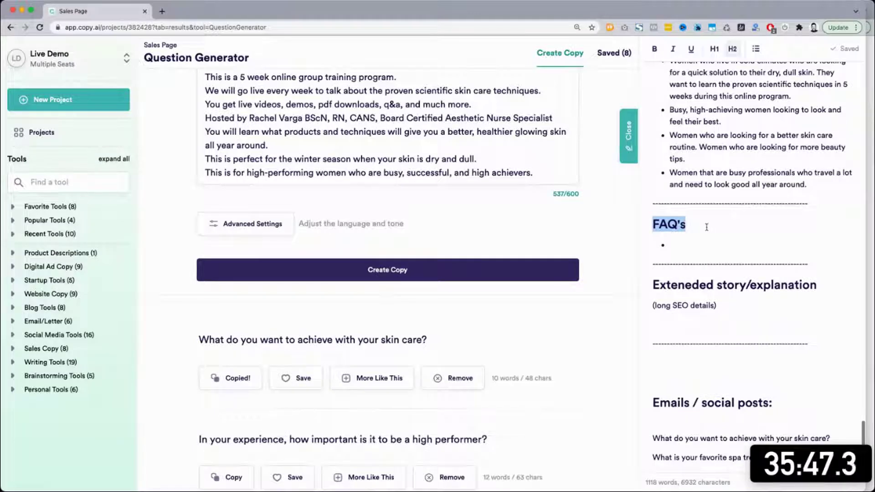
pyautogui.scroll(10, 707, 227)
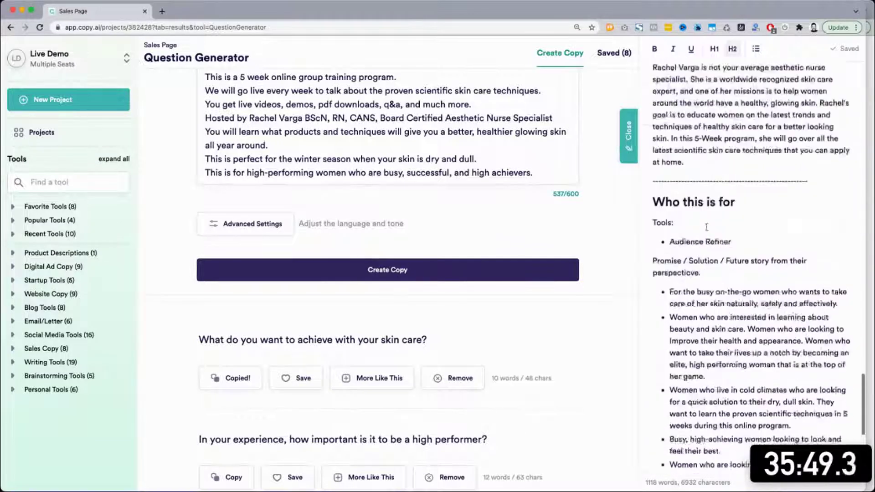
pyautogui.scroll(8, 706, 227)
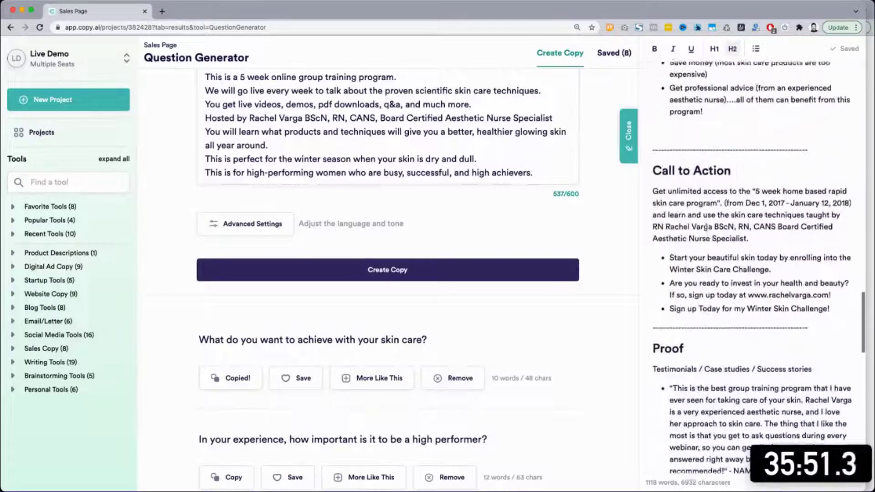
pyautogui.scroll(2, 707, 227)
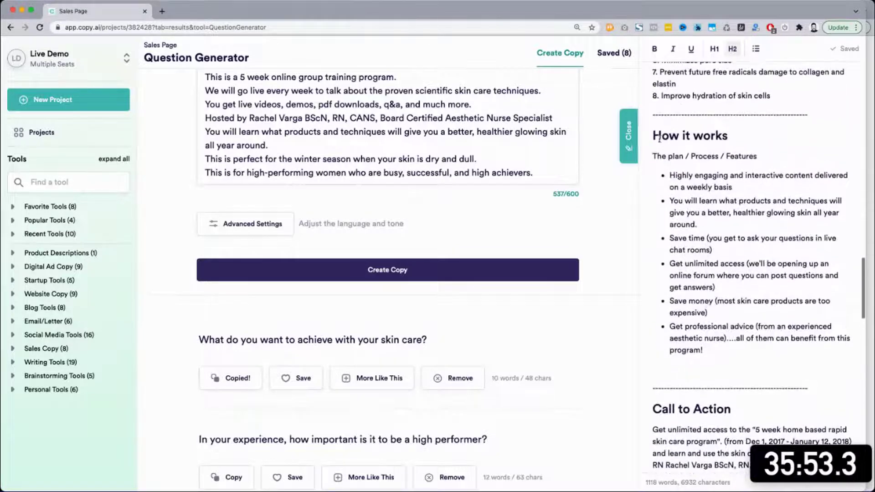
pyautogui.moveTo(665, 146); pyautogui.dragTo(716, 350)
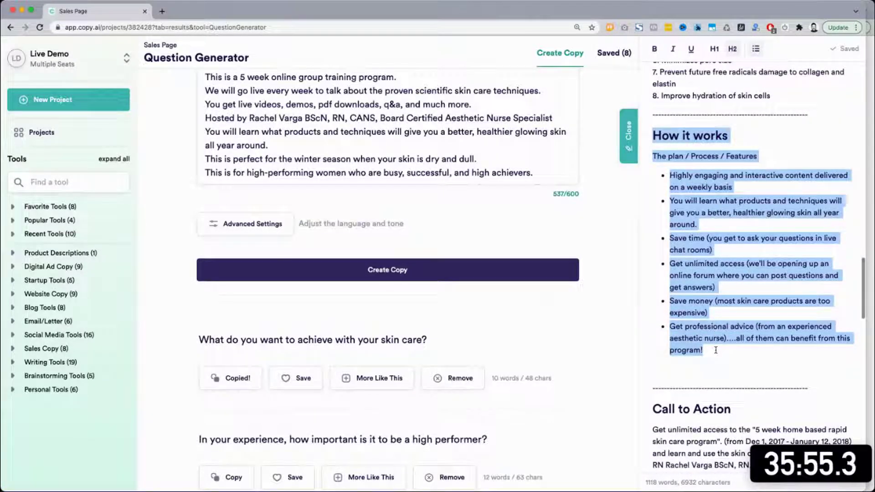
pyautogui.click(715, 350)
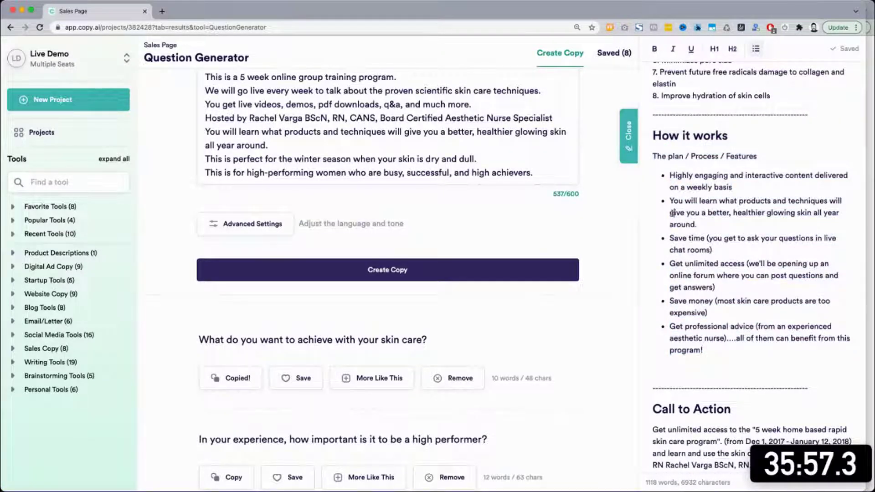
pyautogui.moveTo(671, 200); pyautogui.dragTo(697, 229)
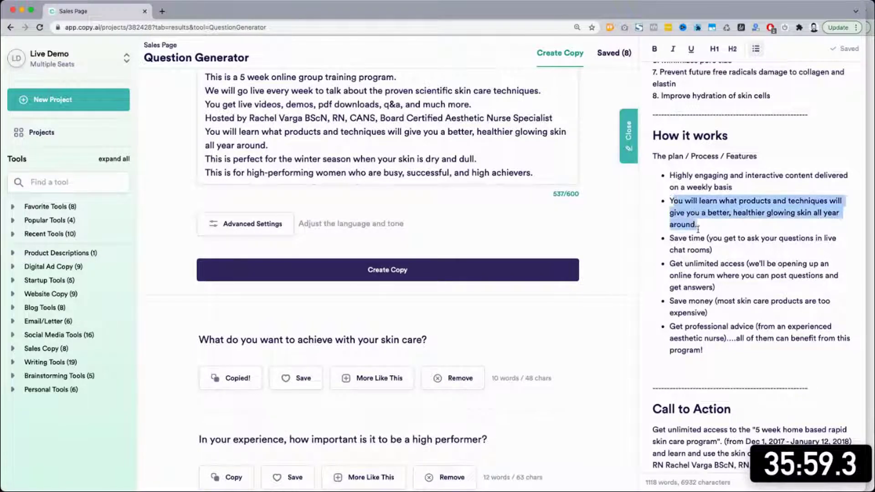
pyautogui.click(699, 228)
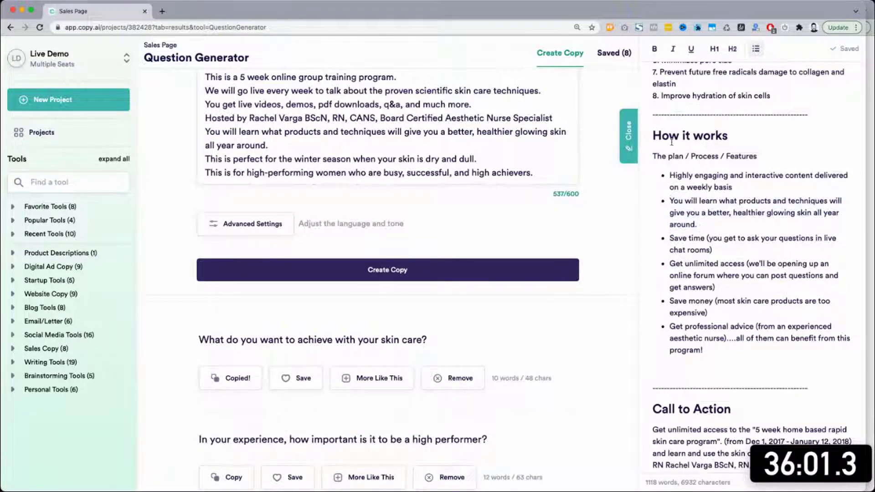
pyautogui.moveTo(662, 136); pyautogui.dragTo(740, 136)
pyautogui.click(747, 285)
# Place the caret at the end of the '(long SEO details)' line under the Extended story heading.
pyautogui.scroll(-20, 684, 267)
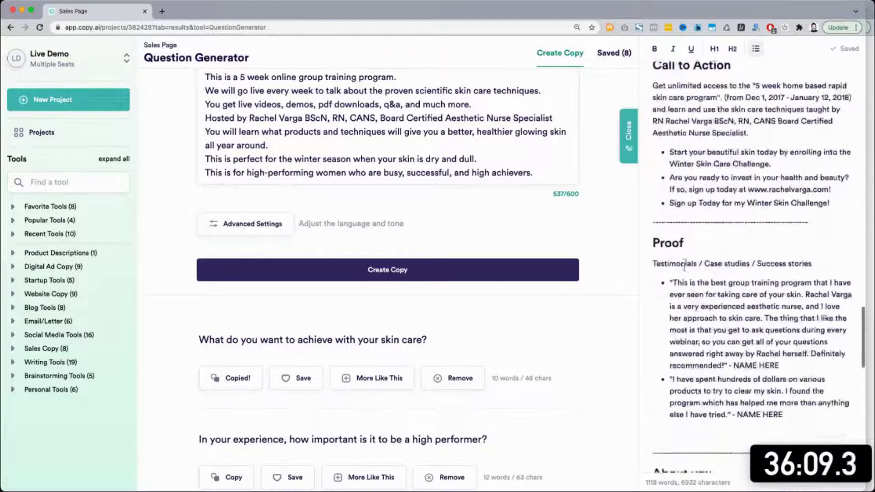
pyautogui.doubleClick(673, 297)
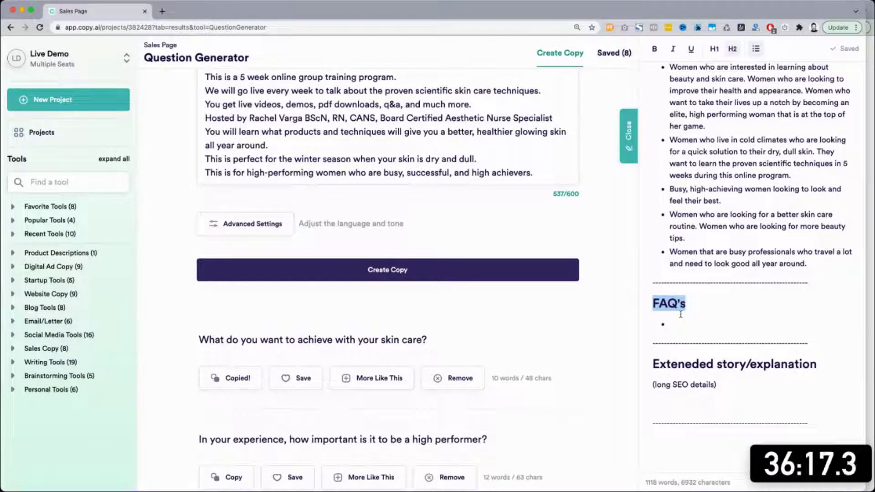
pyautogui.click(680, 315)
pyautogui.doubleClick(753, 359)
pyautogui.tripleClick(753, 359)
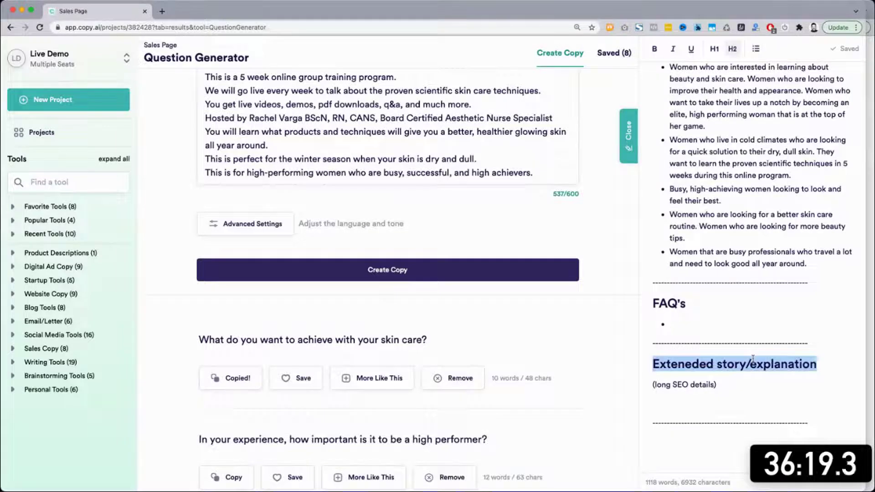
pyautogui.press('Right')
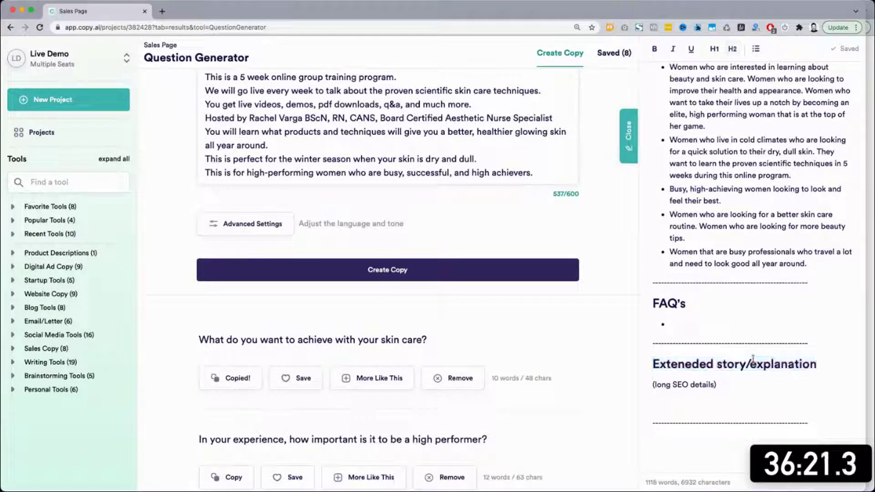
pyautogui.click(753, 385)
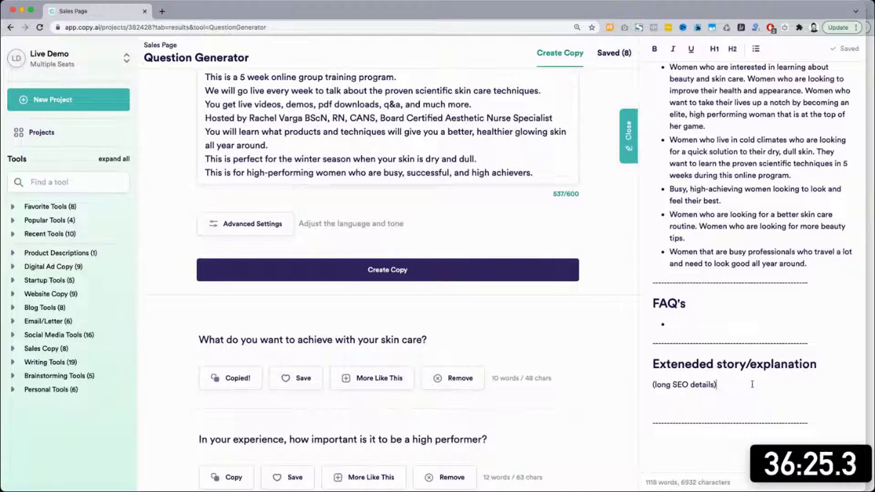
pyautogui.scroll(2, 753, 384)
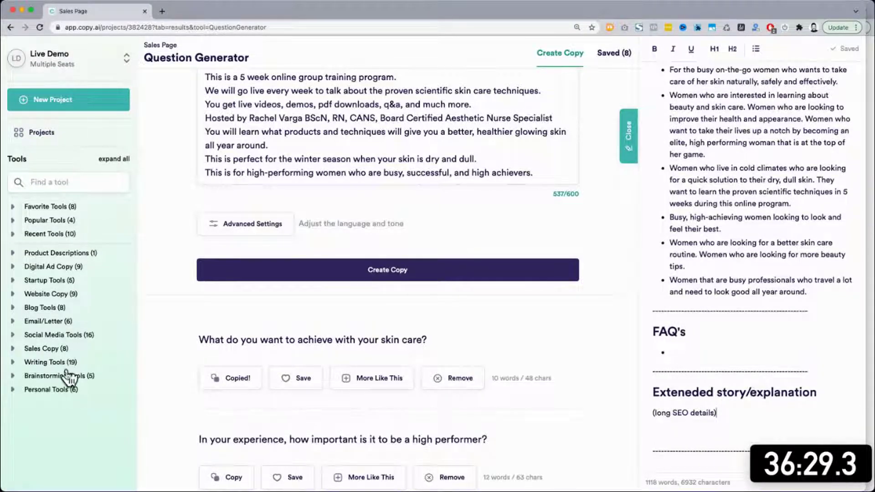
# Open the Product Descriptions tool and generate descriptions from the course details.
pyautogui.scroll(5, 66, 280)
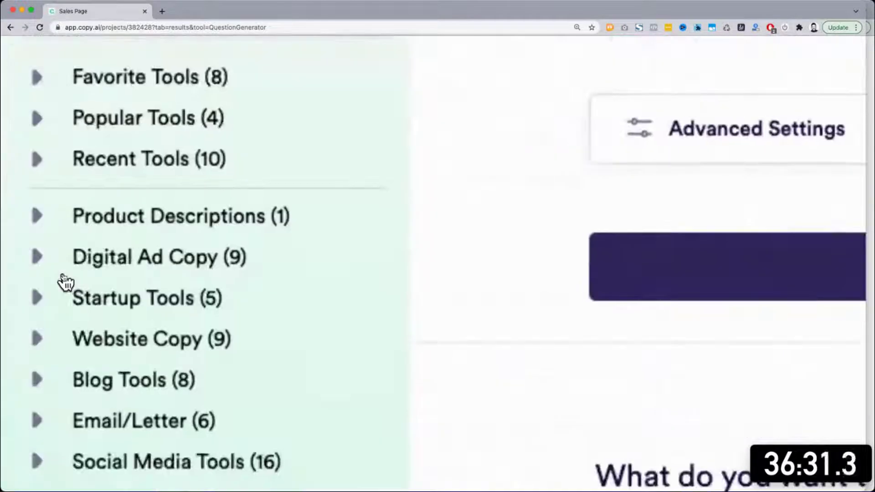
pyautogui.scroll(-5, 185, 200)
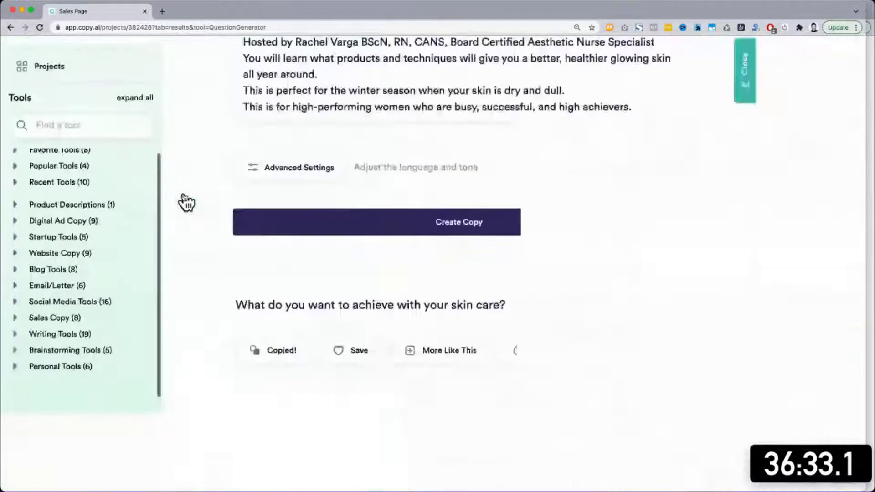
pyautogui.click(16, 250)
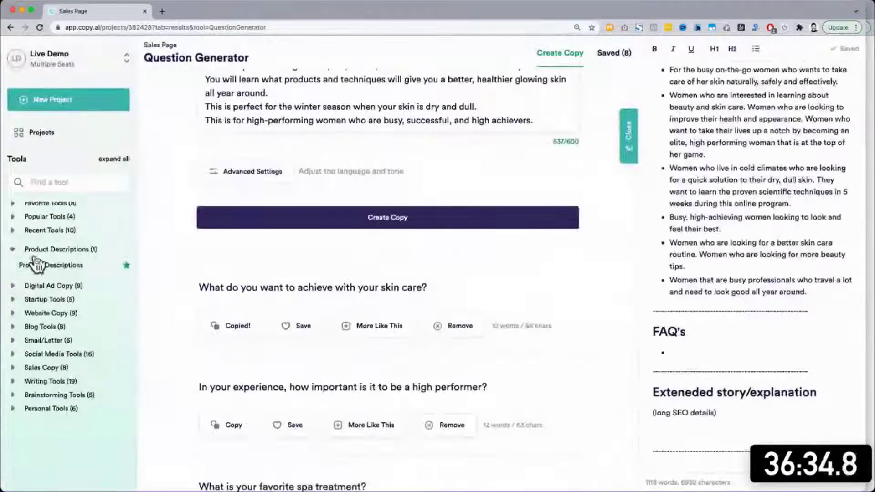
pyautogui.click(71, 265)
pyautogui.scroll(-10, 406, 322)
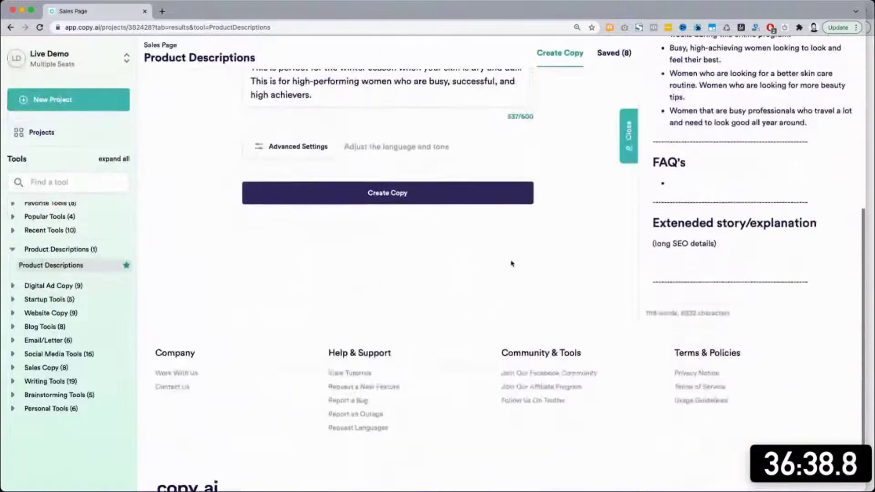
pyautogui.click(412, 194)
# Add a 'Quick summary:' line below the long SEO details in the notes.
pyautogui.click(709, 337)
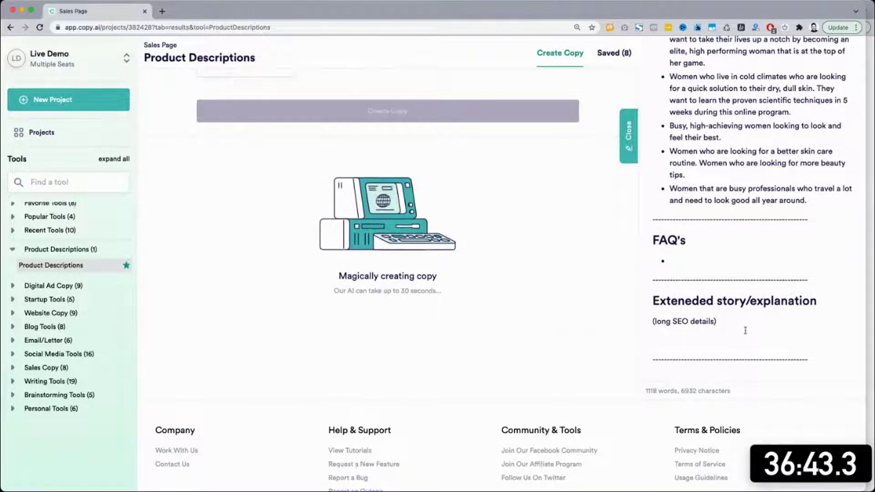
pyautogui.write('Quick ')
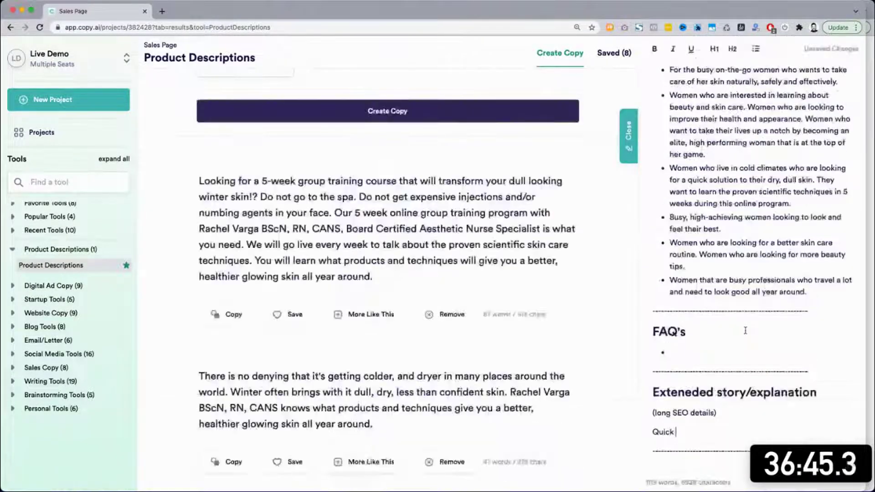
pyautogui.write('summary:')
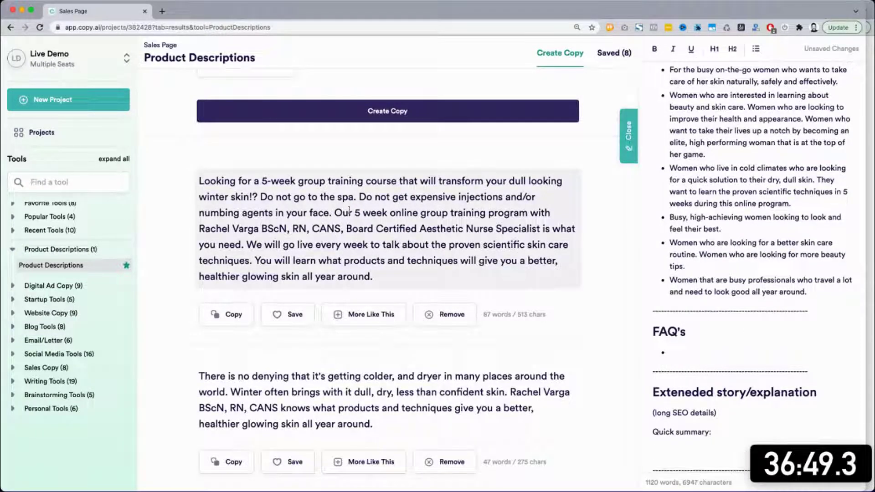
pyautogui.scroll(-3, 275, 212)
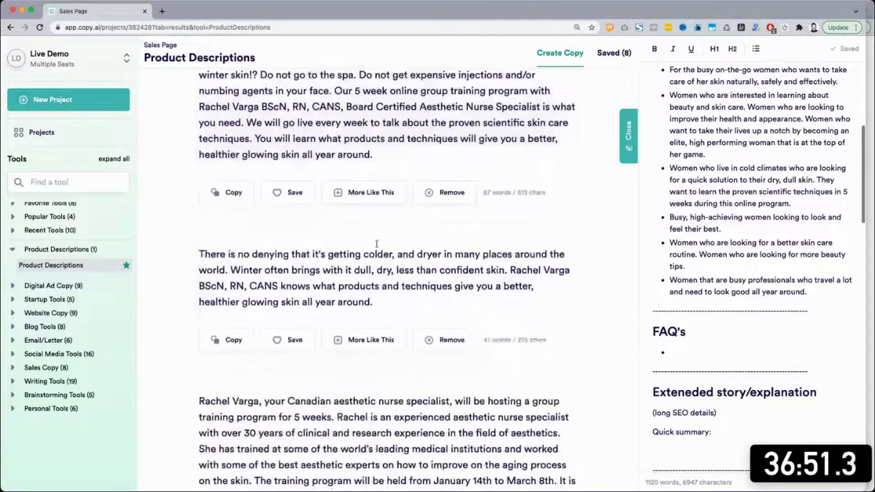
pyautogui.scroll(-4, 289, 273)
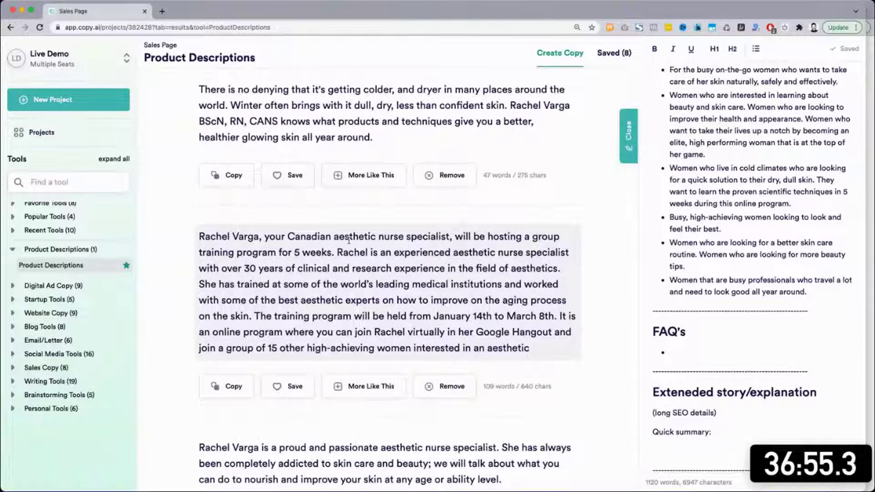
# Copy the 5-week group training program description and save it, raising saved copies to 9.
pyautogui.tripleClick(304, 239)
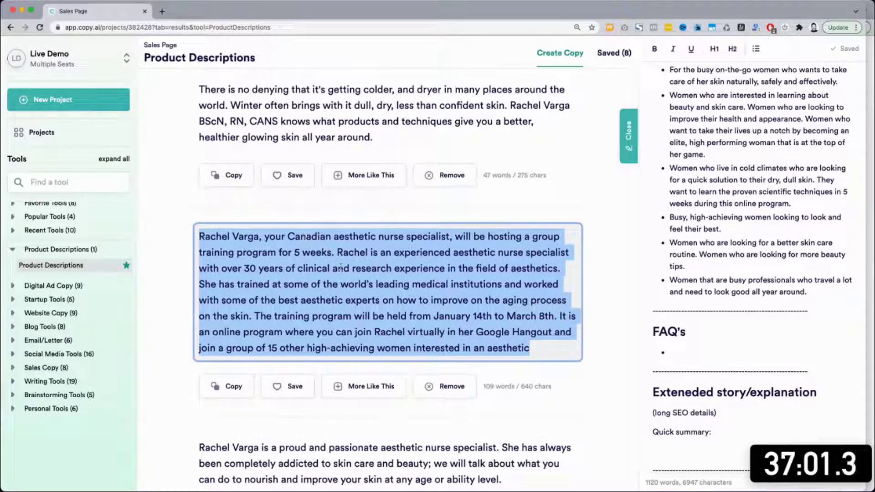
pyautogui.click(227, 386)
pyautogui.scroll(-4, 516, 337)
pyautogui.scroll(-3, 516, 337)
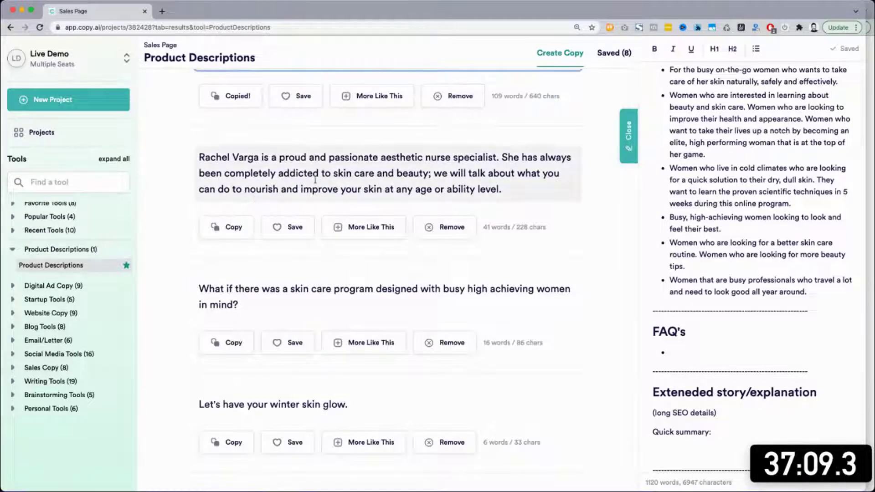
pyautogui.scroll(-1, 315, 180)
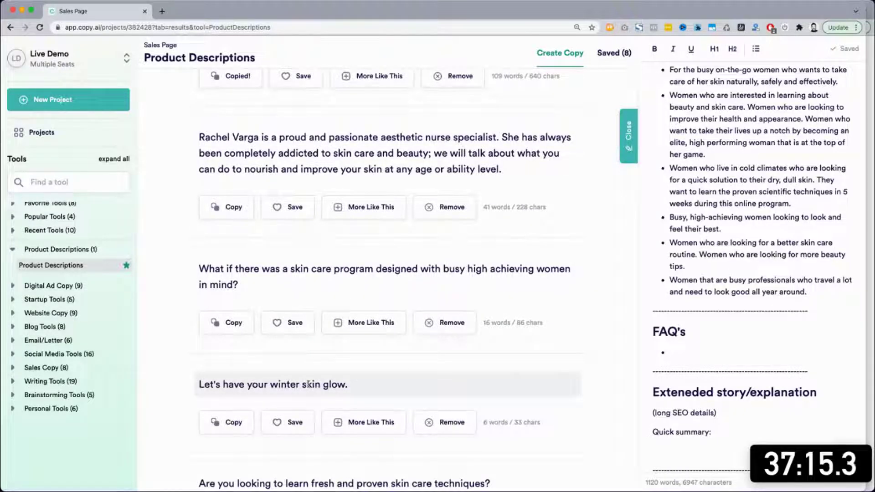
pyautogui.scroll(-5, 309, 385)
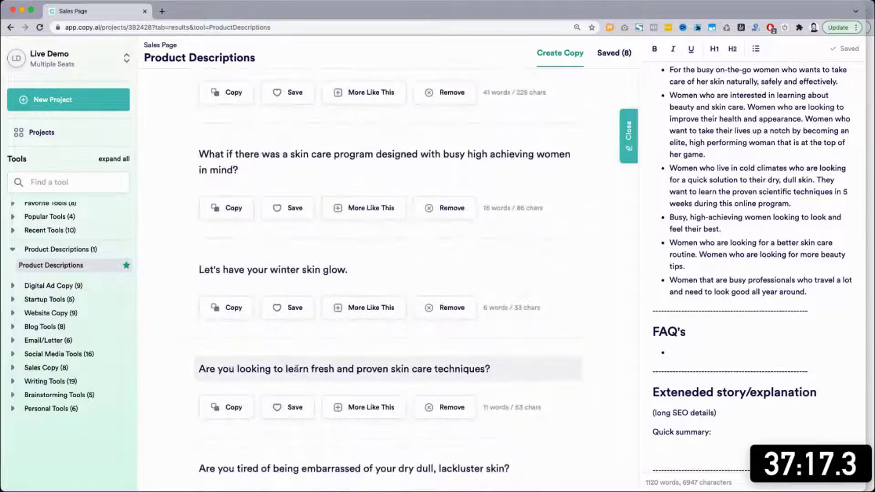
pyautogui.scroll(-15, 296, 372)
pyautogui.scroll(-1, 295, 377)
pyautogui.scroll(20, 421, 304)
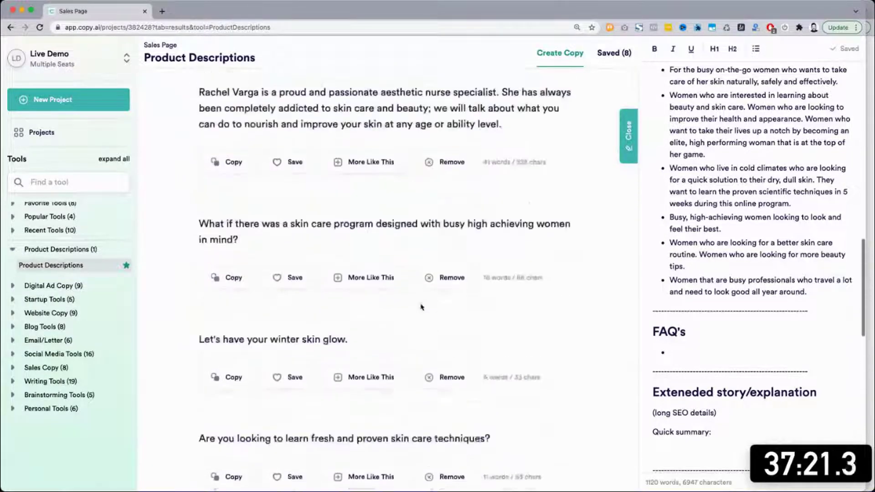
pyautogui.scroll(-14, 367, 416)
pyautogui.click(367, 416)
pyautogui.scroll(-5, 367, 416)
pyautogui.click(299, 410)
pyautogui.scroll(-9, 299, 410)
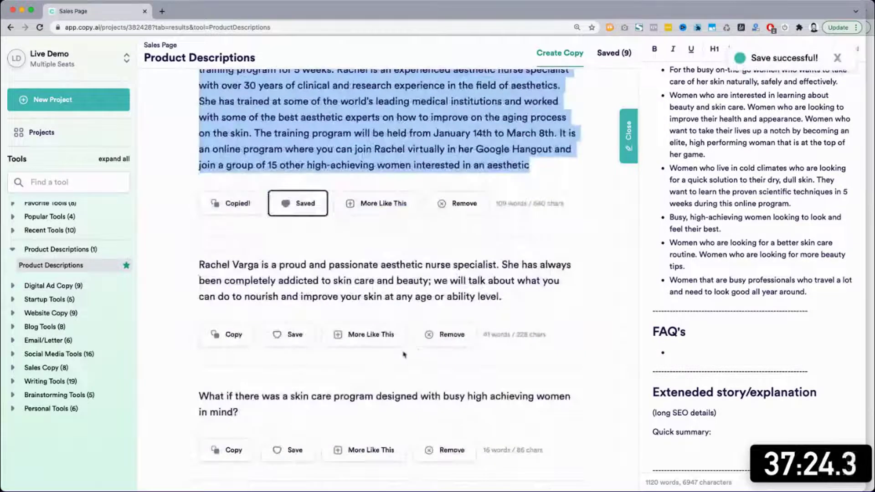
pyautogui.click(68, 187)
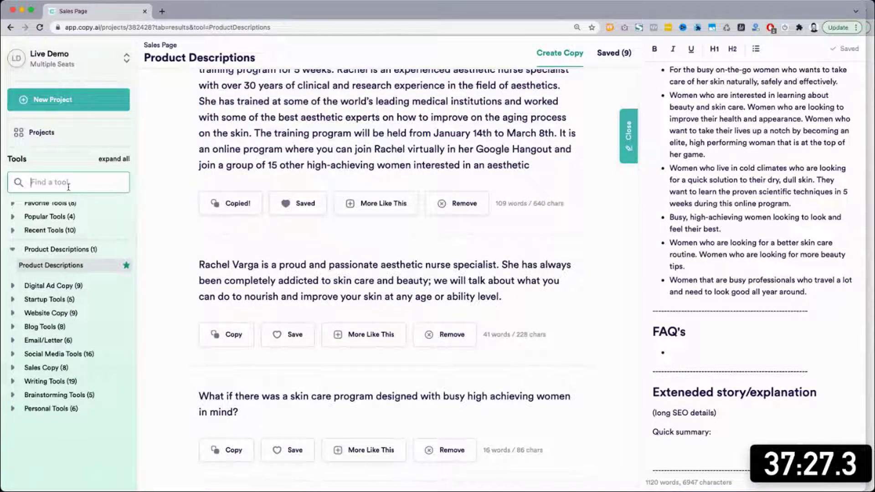
# Search tools for 'change' and open Tone Changer.
pyautogui.write('chnge')
pyautogui.press('BackSpace')
pyautogui.press('BackSpace')
pyautogui.press('BackSpace')
pyautogui.press('BackSpace')
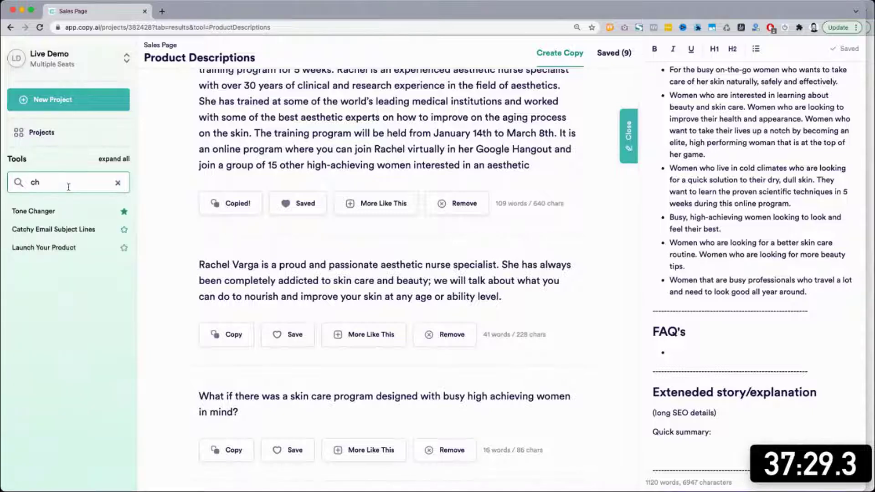
pyautogui.write('hange')
pyautogui.click(51, 214)
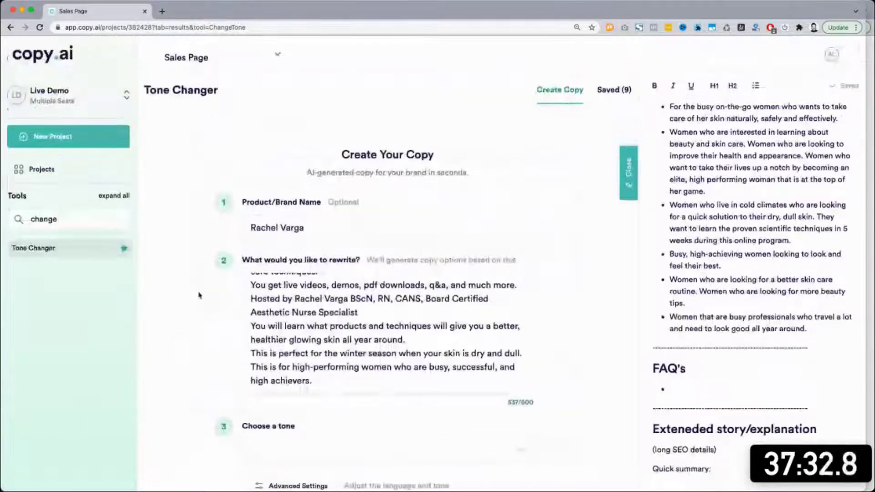
# Choose the Persuasive tone and generate rewrites of the program text.
pyautogui.scroll(-5, 197, 295)
pyautogui.click(263, 351)
pyautogui.scroll(-2, 263, 351)
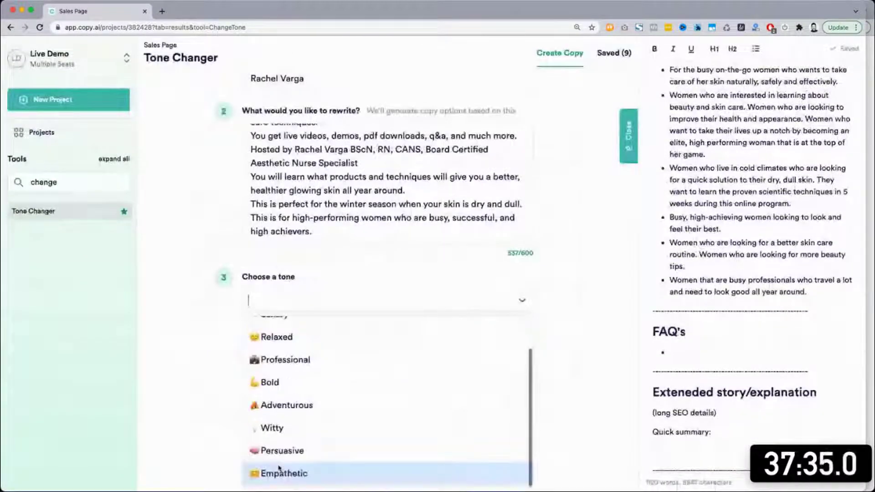
pyautogui.click(283, 450)
pyautogui.click(379, 388)
# Select the full program description in the Tone Changer input field.
pyautogui.scroll(2, 563, 189)
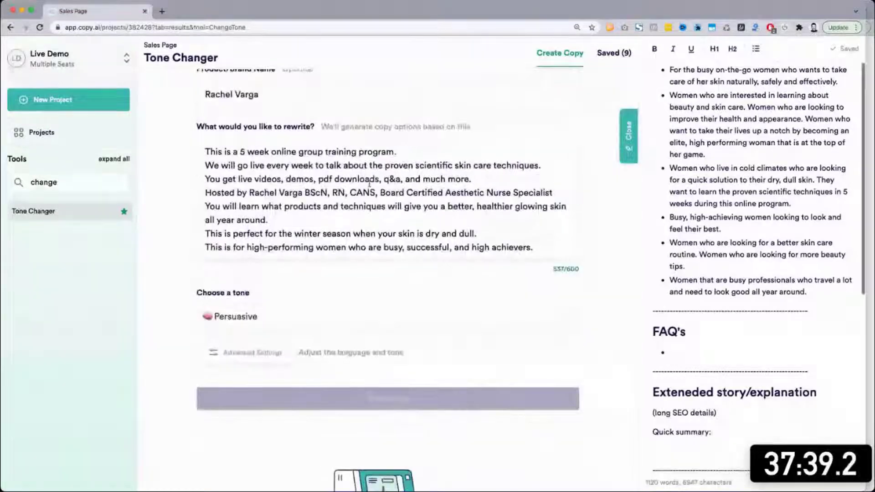
pyautogui.tripleClick(274, 153)
pyautogui.click(303, 165)
pyautogui.moveTo(203, 152); pyautogui.dragTo(561, 253)
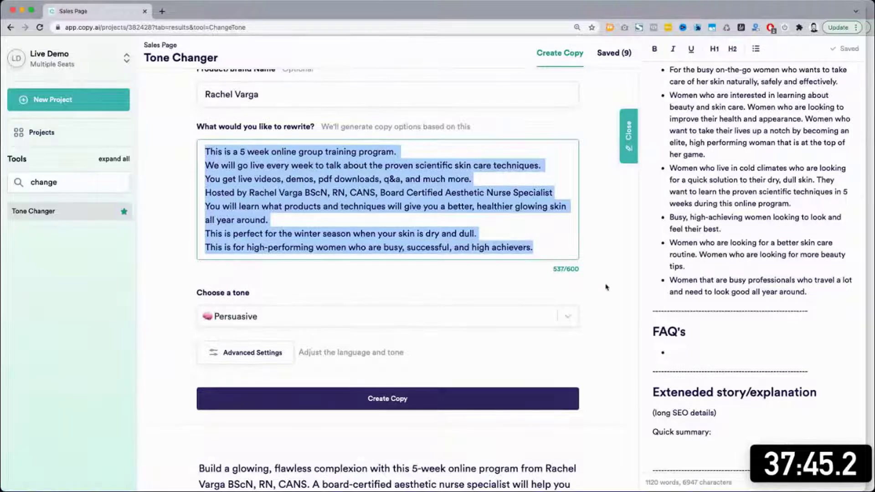
pyautogui.scroll(-5, 276, 263)
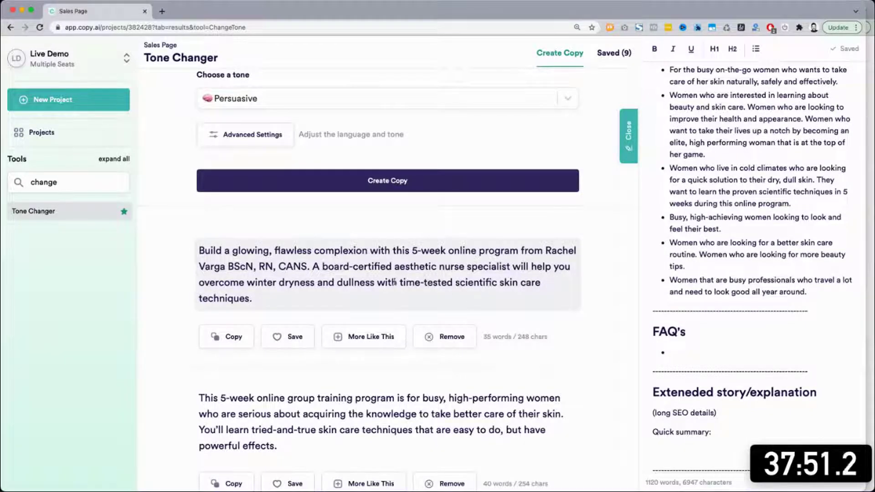
# Paste the first Persuasive rewrite on a new line under 'Quick summary:'.
pyautogui.tripleClick(224, 282)
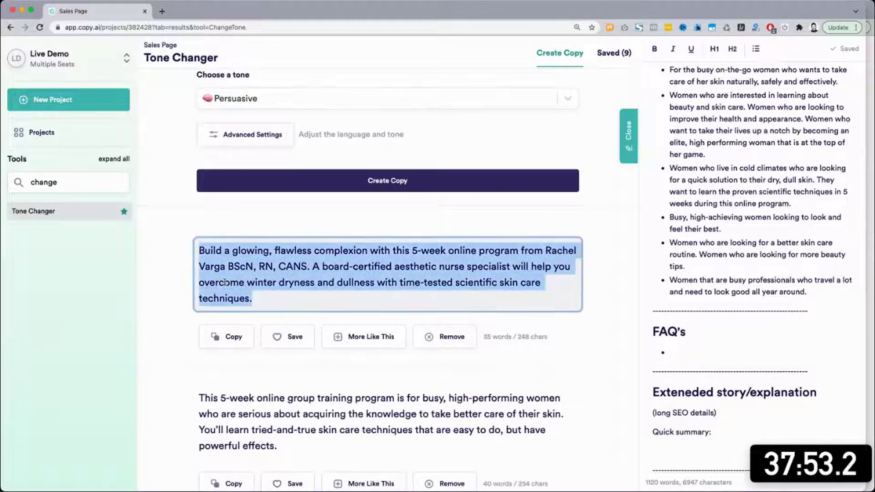
pyautogui.press('super+c')
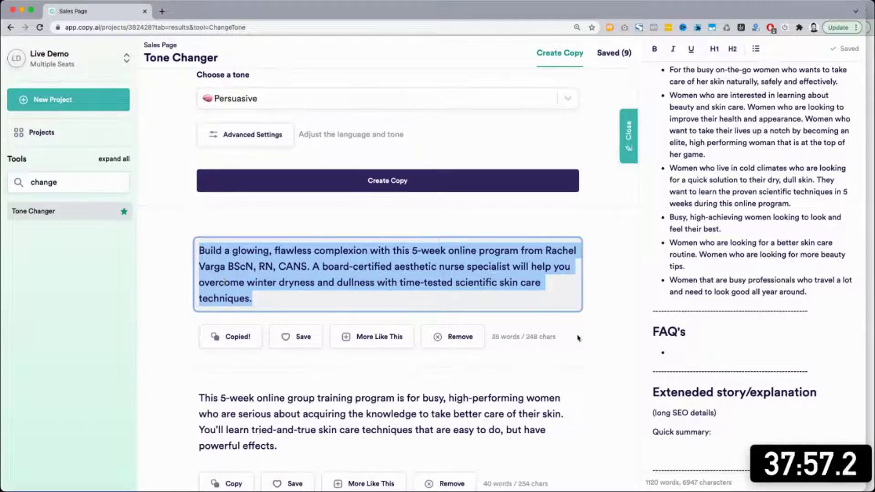
pyautogui.click(751, 332)
pyautogui.scroll(-2, 751, 332)
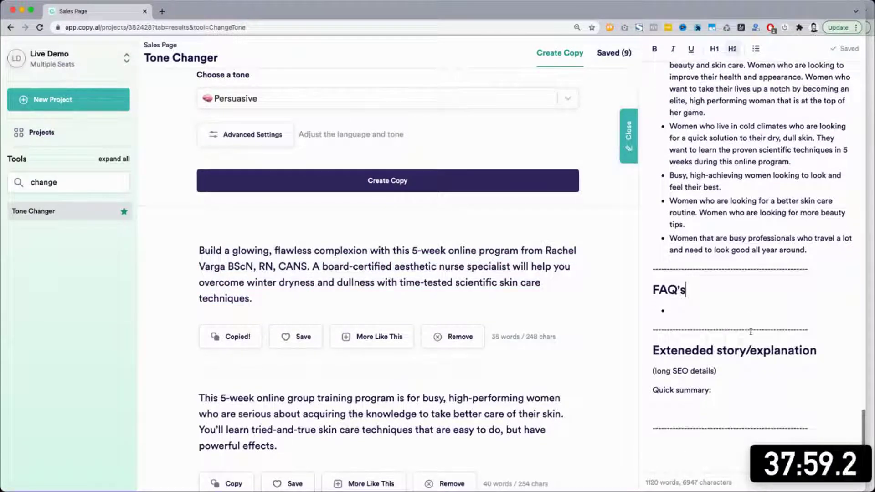
pyautogui.click(740, 389)
pyautogui.press('Return')
pyautogui.press('super+v')
pyautogui.scroll(-2, 659, 279)
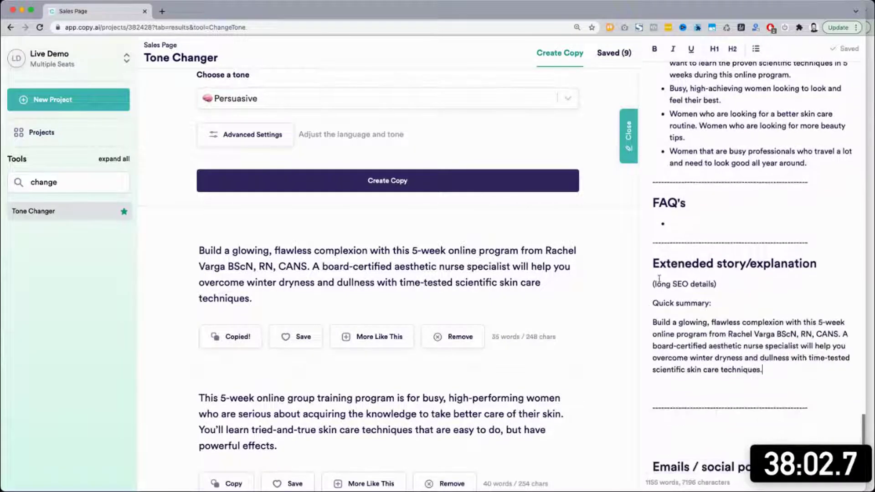
pyautogui.tripleClick(695, 336)
pyautogui.scroll(-2, 437, 328)
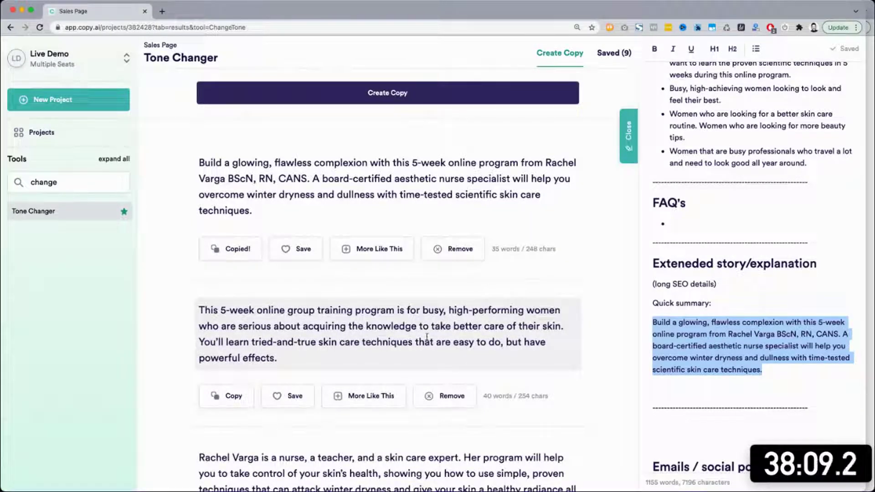
# Paste the second rewrite below the first summary paragraph.
pyautogui.click(303, 342)
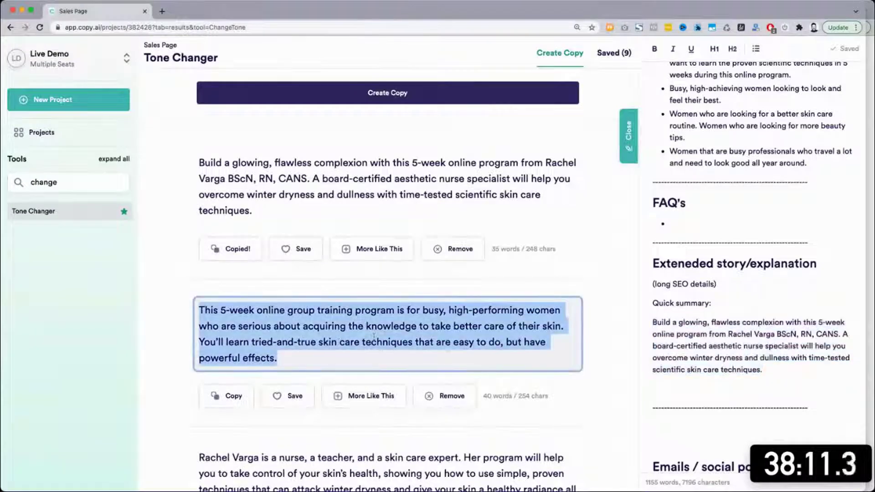
pyautogui.click(774, 370)
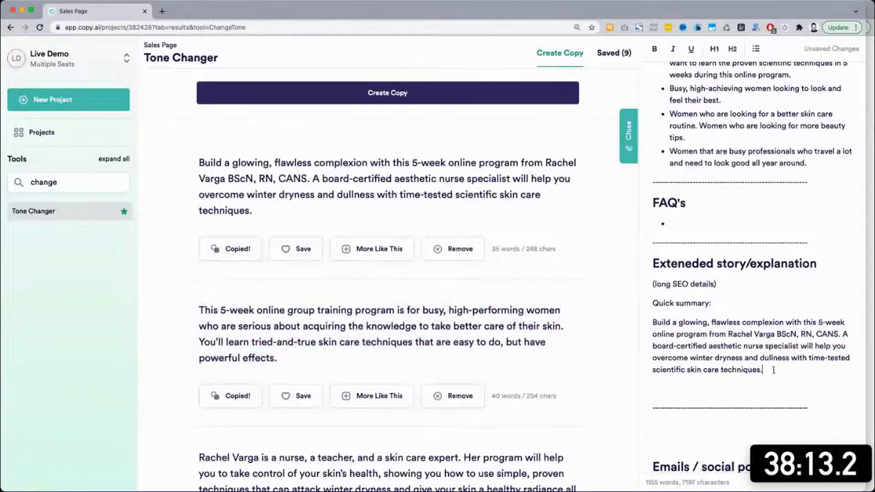
pyautogui.click(764, 383)
pyautogui.hotkey('ctrl', 'v')
# Add the dermatologist program rewrite as a third Quick summary paragraph.
pyautogui.scroll(-2, 758, 379)
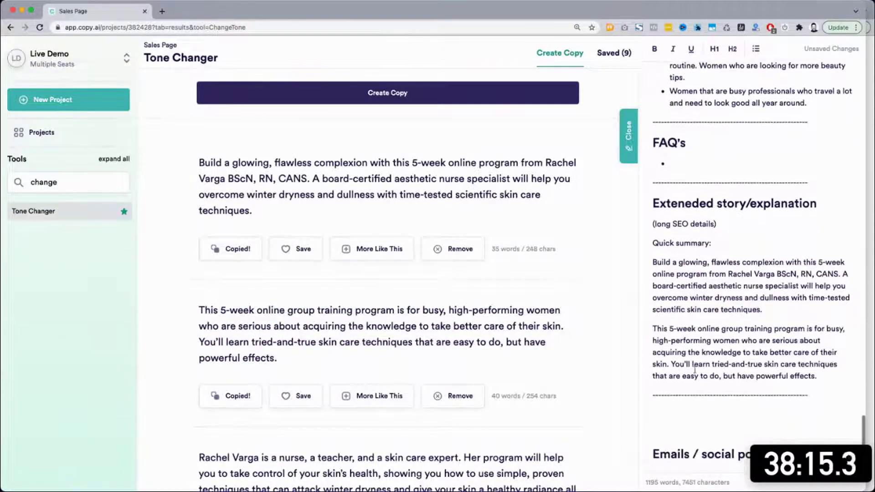
pyautogui.scroll(-6, 439, 244)
pyautogui.scroll(-3, 437, 241)
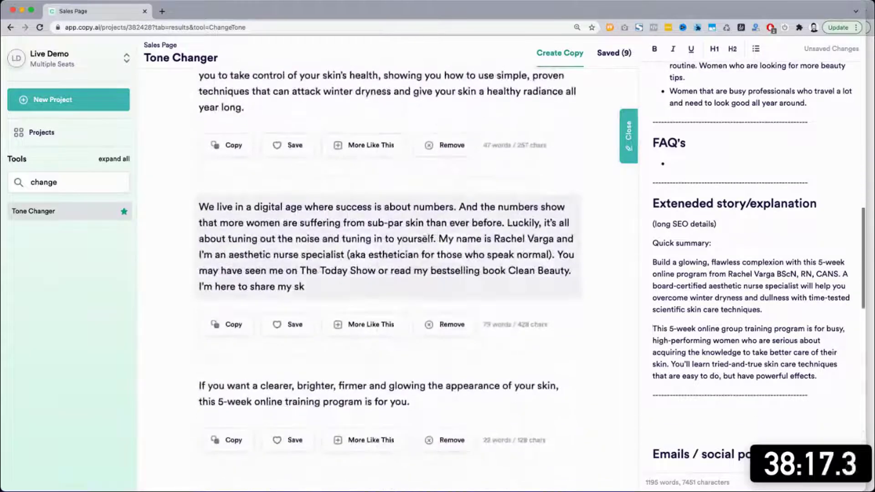
pyautogui.scroll(-5, 312, 226)
pyautogui.scroll(-1, 311, 227)
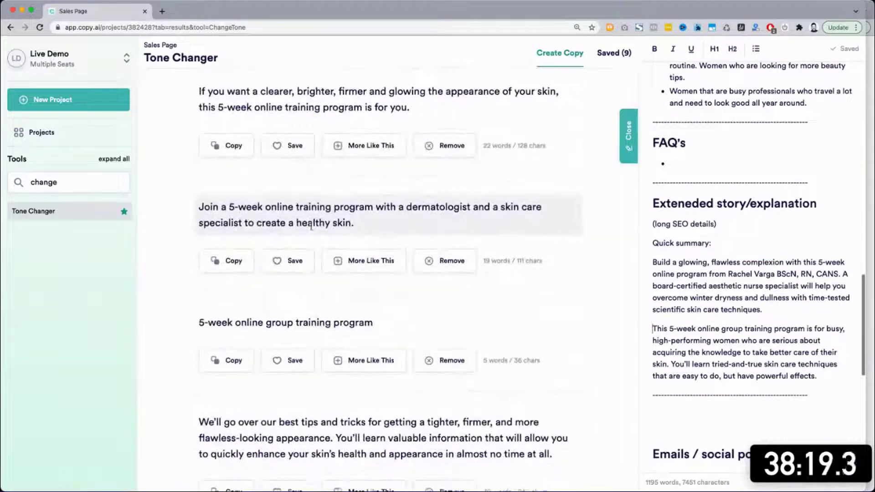
pyautogui.tripleClick(248, 211)
pyautogui.hotkey('ctrl', 'c')
pyautogui.click(818, 375)
pyautogui.press('Return')
pyautogui.hotkey('ctrl', 'v')
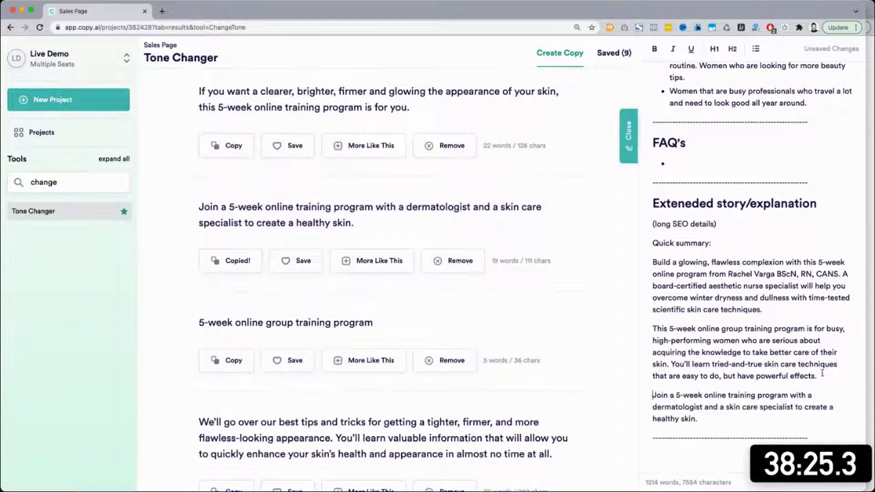
pyautogui.scroll(5, 825, 373)
# Look through the rewrites, selecting the live-videos line and the 'glowing, flawless complexion' rewrite.
pyautogui.scroll(10, 829, 372)
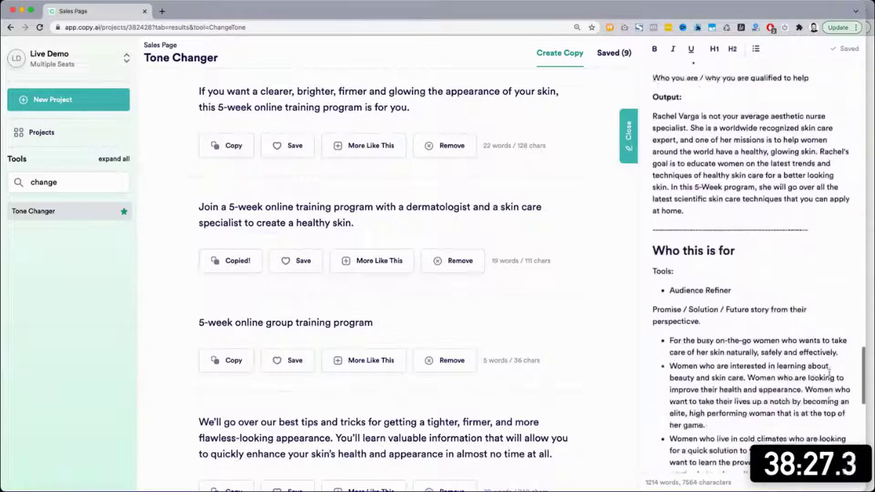
pyautogui.scroll(10, 829, 372)
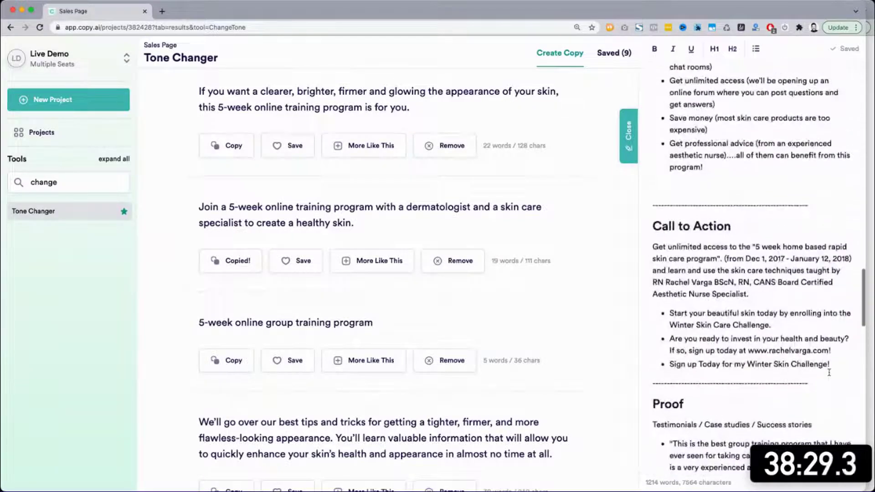
pyautogui.scroll(10, 829, 372)
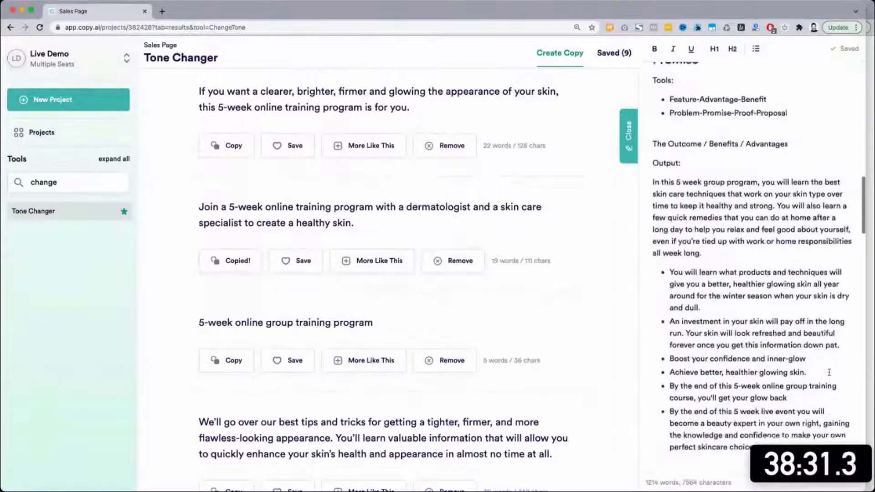
pyautogui.scroll(10, 829, 373)
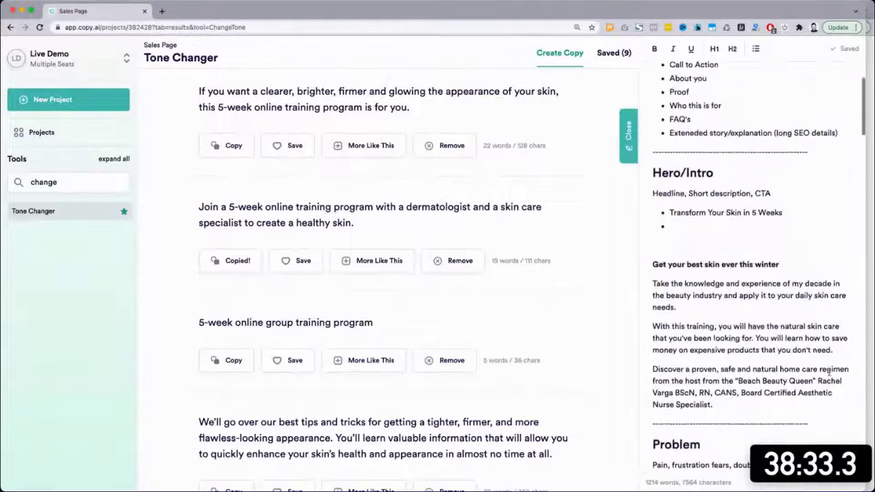
pyautogui.scroll(-2, 830, 372)
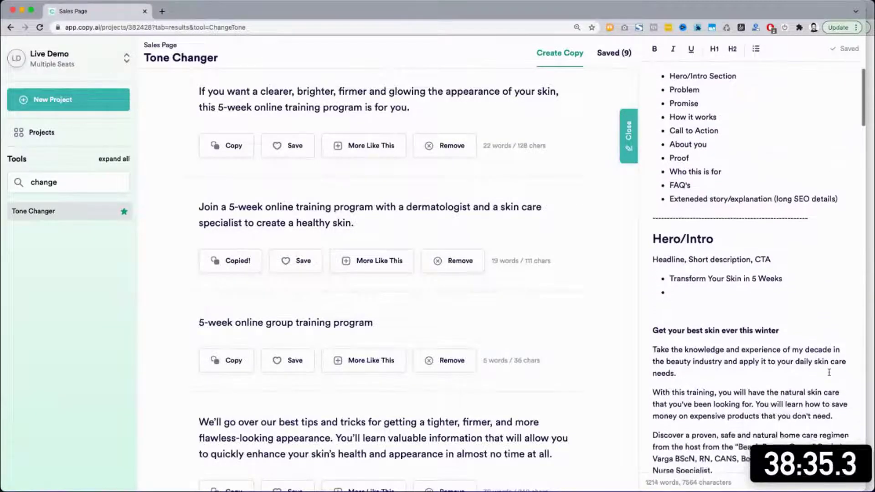
pyautogui.scroll(10, 409, 349)
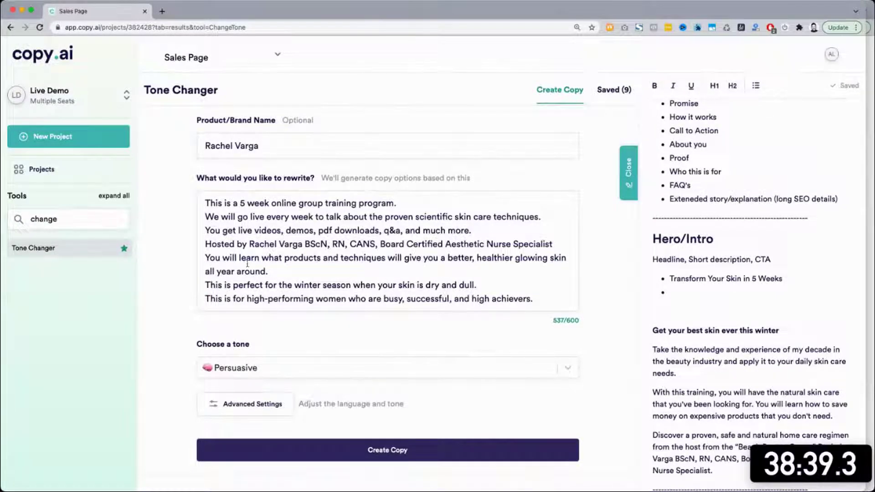
pyautogui.tripleClick(281, 231)
pyautogui.scroll(-10, 281, 231)
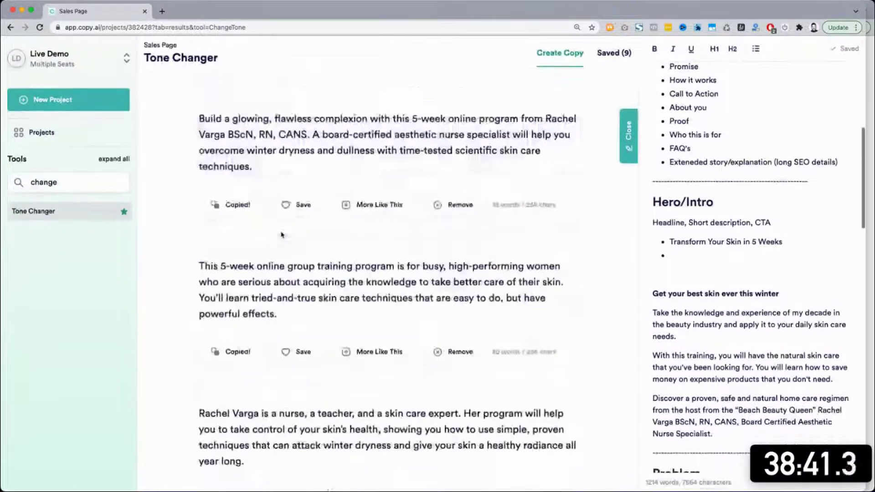
pyautogui.scroll(7, 280, 231)
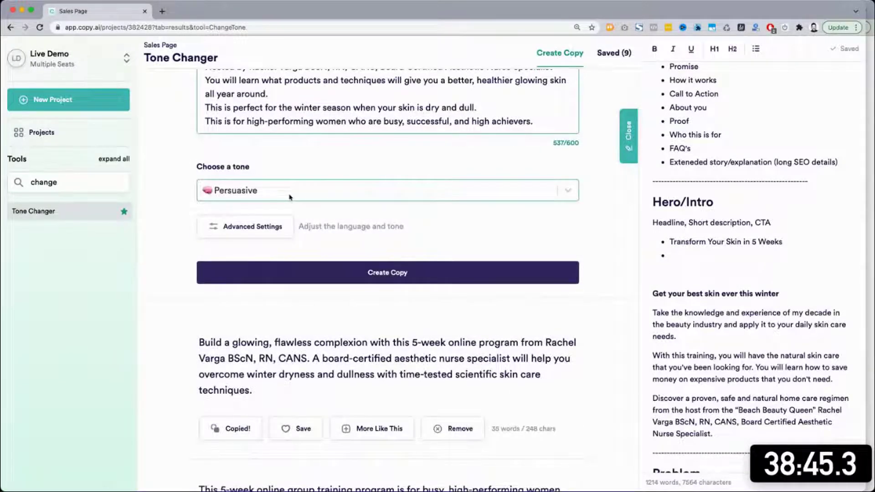
pyautogui.click(163, 367)
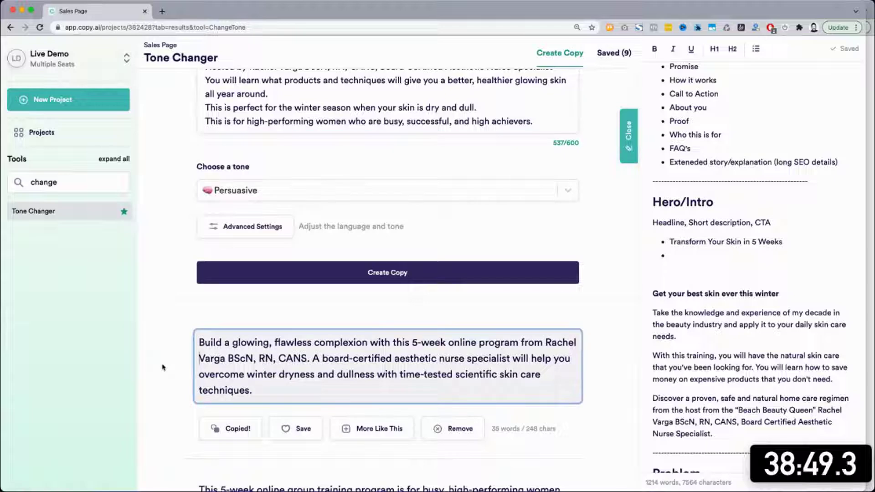
# Copy the 'If you want a clearer, brighter, firmer…' rewrite.
pyautogui.scroll(-5, 163, 368)
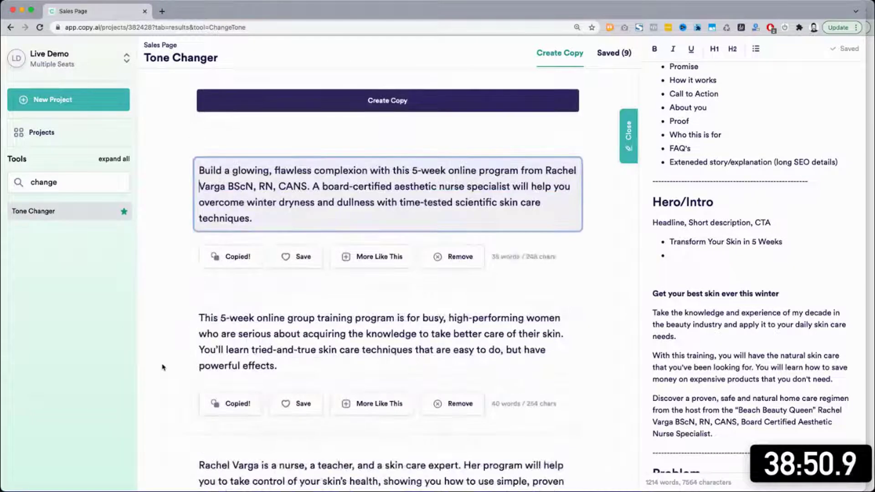
pyautogui.scroll(-1, 163, 367)
pyautogui.scroll(-1, 163, 367)
pyautogui.scroll(-6, 163, 367)
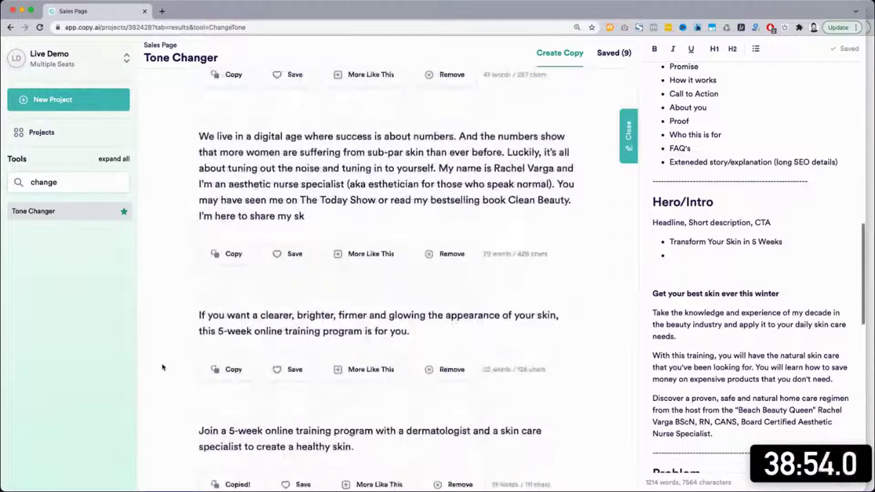
pyautogui.click(324, 262)
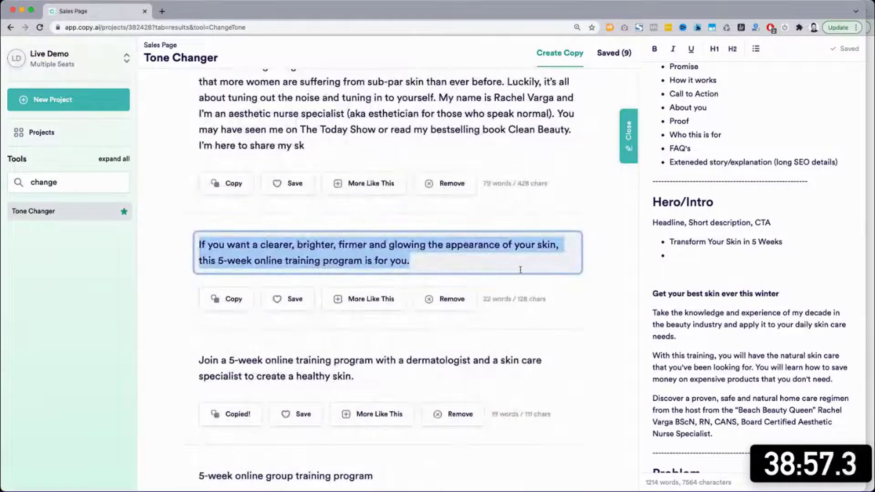
pyautogui.hotkey('ctrl', 'c')
# Start a new paragraph after 'healthy skin.' in the Quick summary.
pyautogui.click(732, 325)
pyautogui.scroll(-2, 735, 319)
pyautogui.scroll(-18, 735, 319)
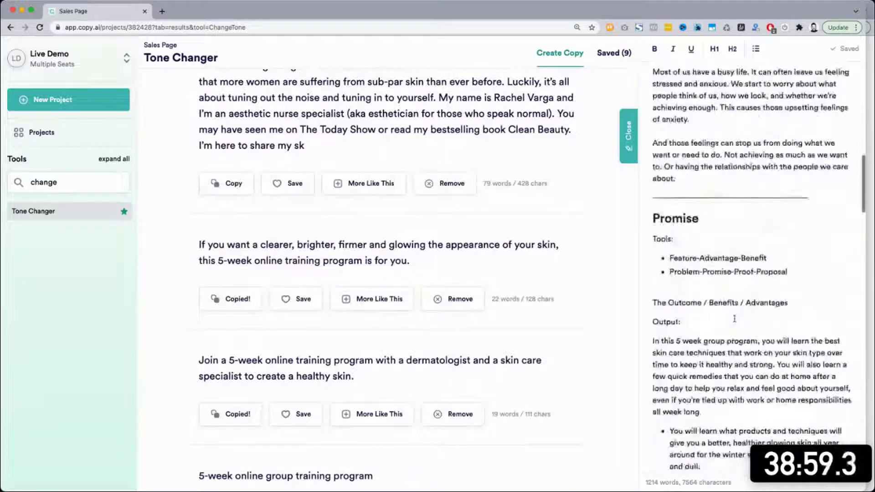
pyautogui.scroll(-6, 734, 319)
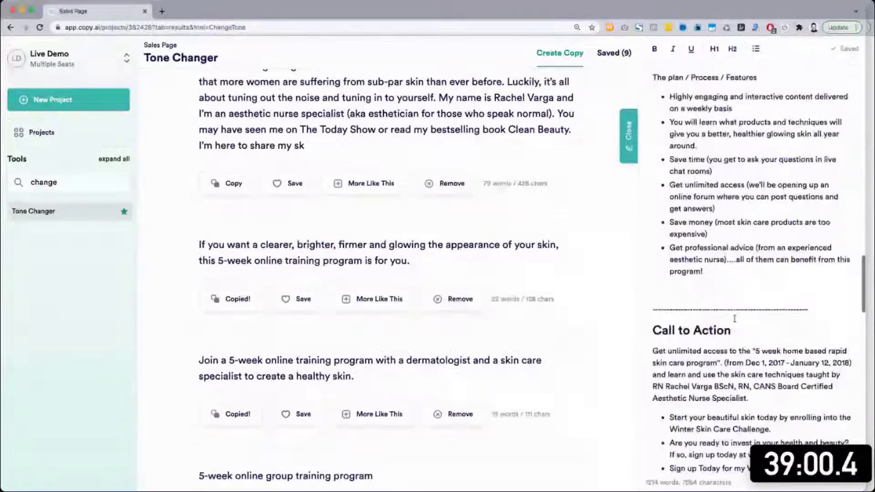
pyautogui.scroll(-15, 735, 319)
pyautogui.scroll(-8, 735, 320)
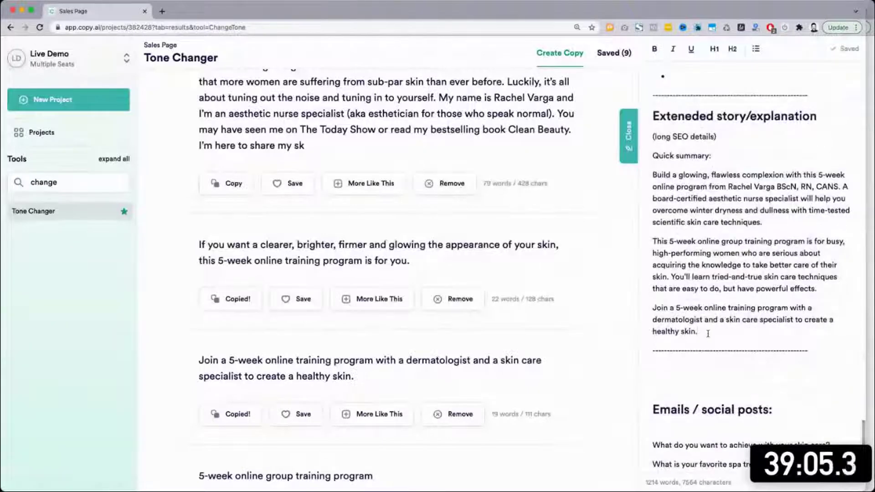
pyautogui.click(708, 334)
pyautogui.press('Return')
# Paste the clearer, brighter skin rewrite as the closing Quick summary paragraph.
pyautogui.hotkey('ctrl', 'v')
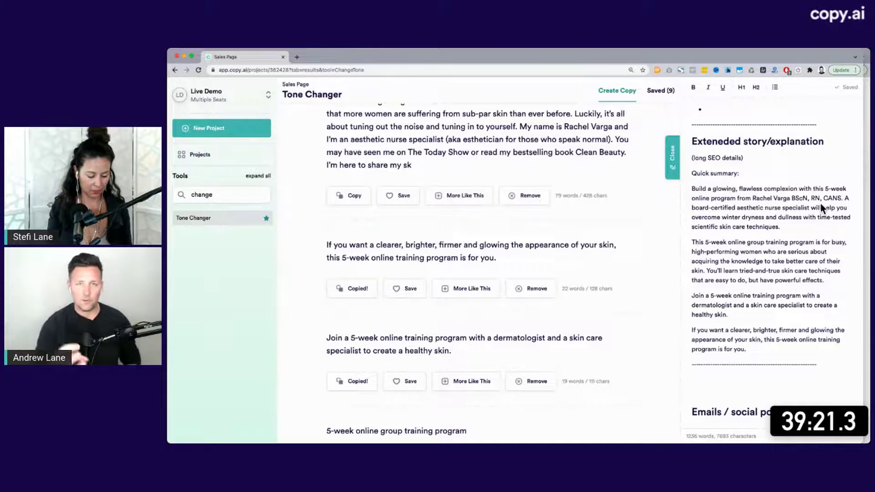
pyautogui.click(819, 426)
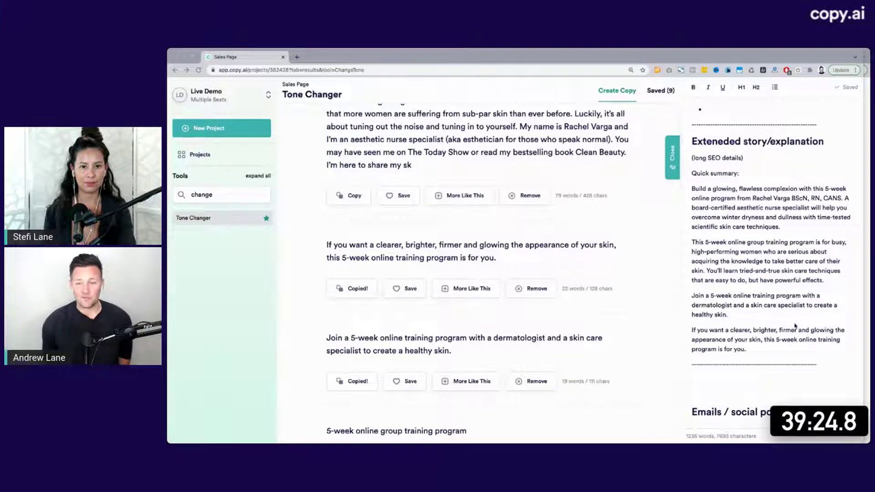
pyautogui.click(795, 325)
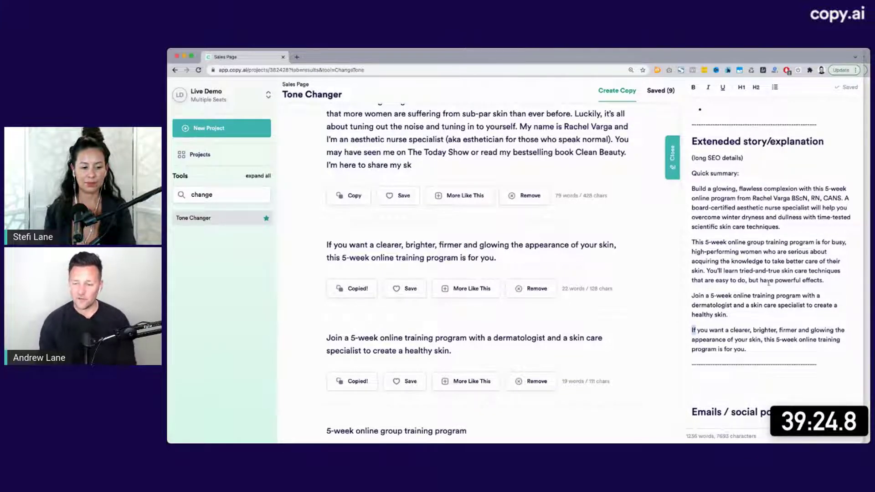
# Delete the empty bullet and blank line under 'Transform Your Skin in 5 Weeks'.
pyautogui.scroll(4, 769, 282)
pyautogui.scroll(20, 769, 282)
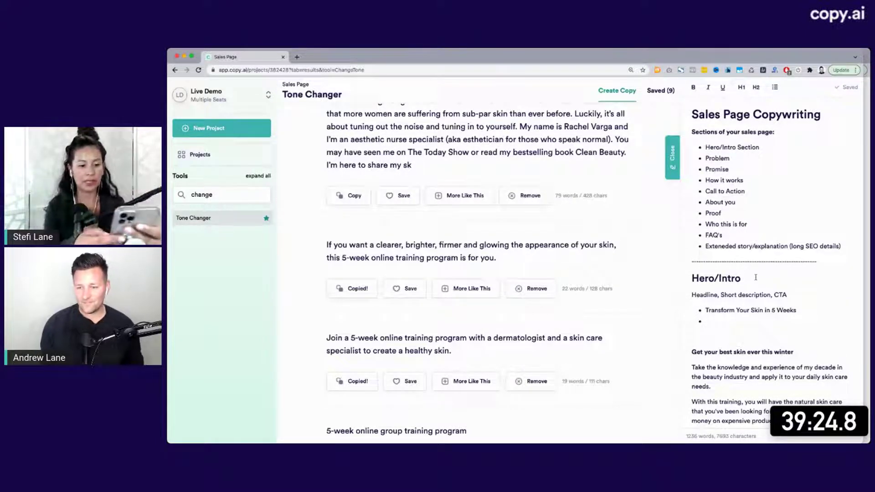
pyautogui.click(749, 274)
pyautogui.click(741, 322)
pyautogui.press('BackSpace')
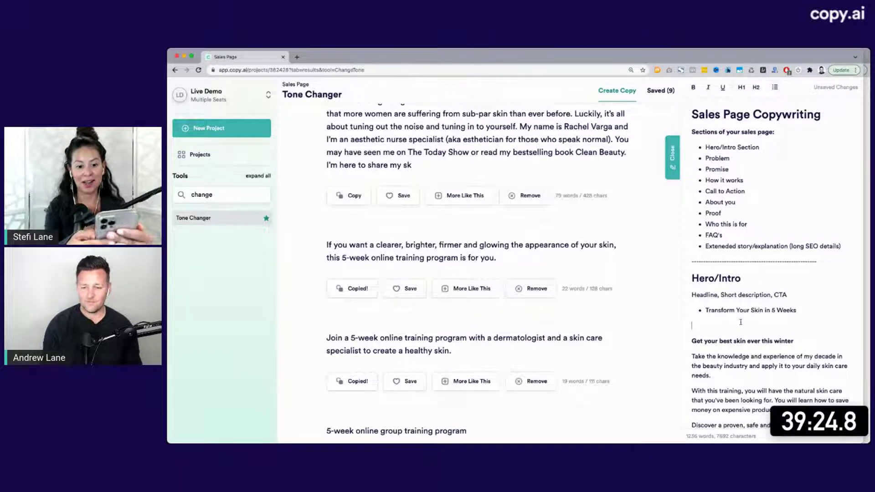
pyautogui.press('BackSpace')
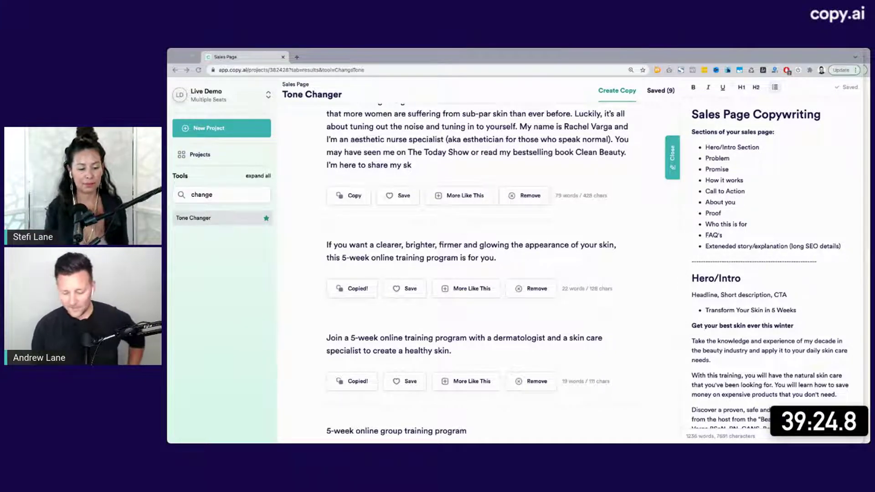
pyautogui.click(868, 260)
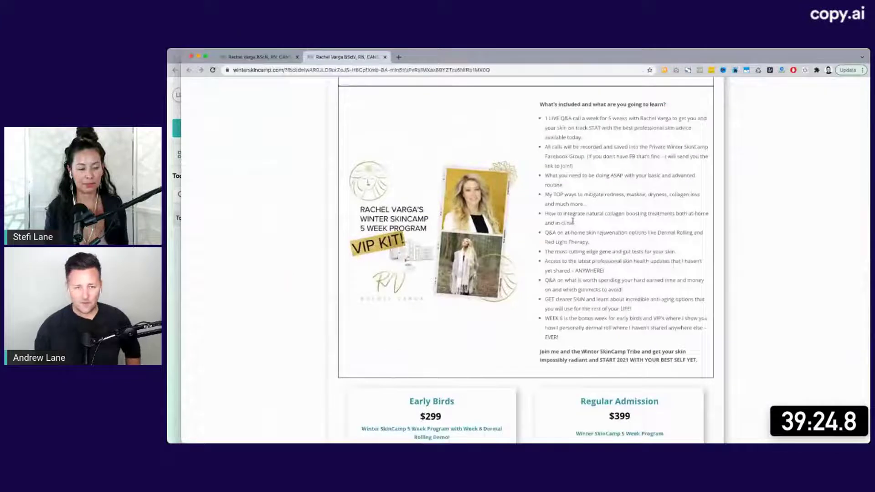
pyautogui.scroll(3, 573, 220)
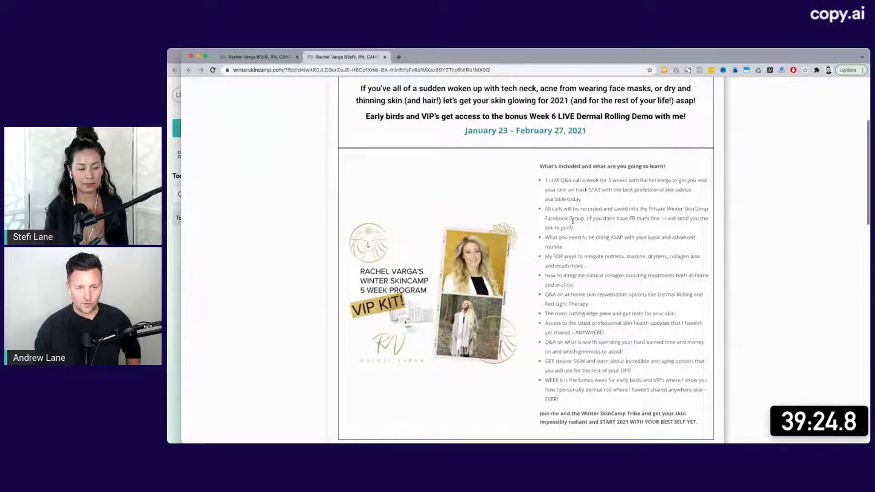
pyautogui.click(269, 59)
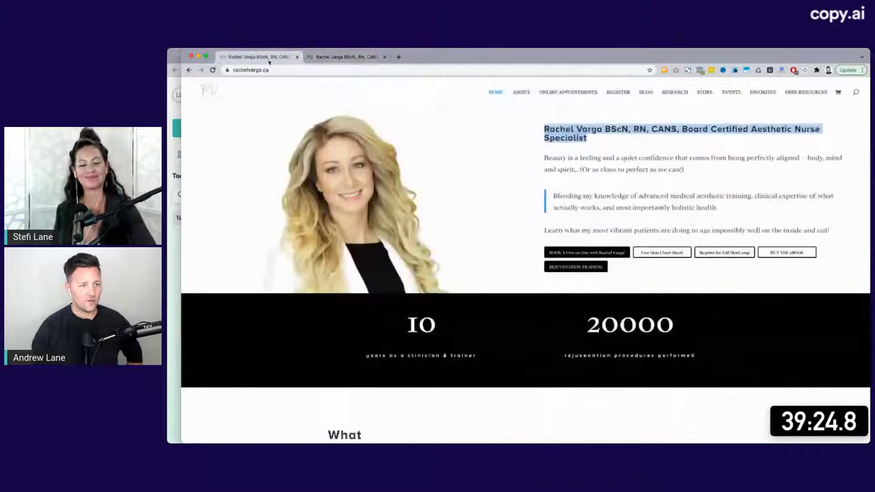
pyautogui.click(684, 144)
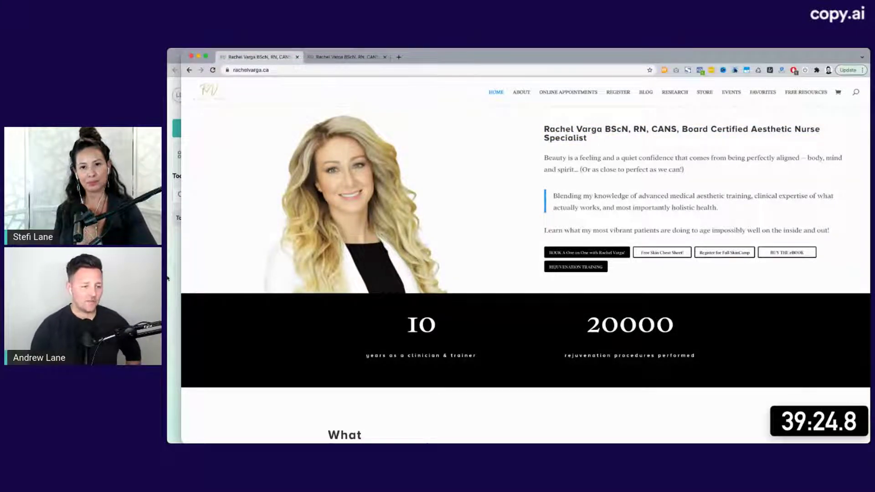
pyautogui.press('super+grave')
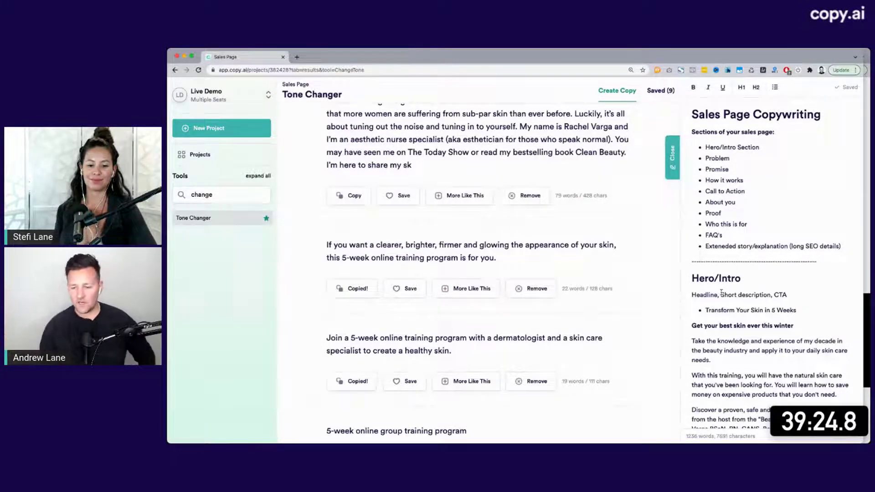
pyautogui.scroll(-5, 722, 292)
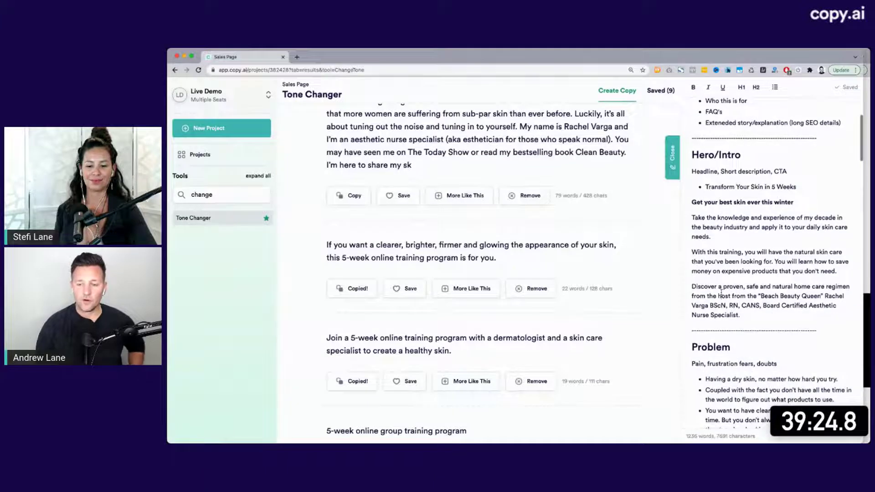
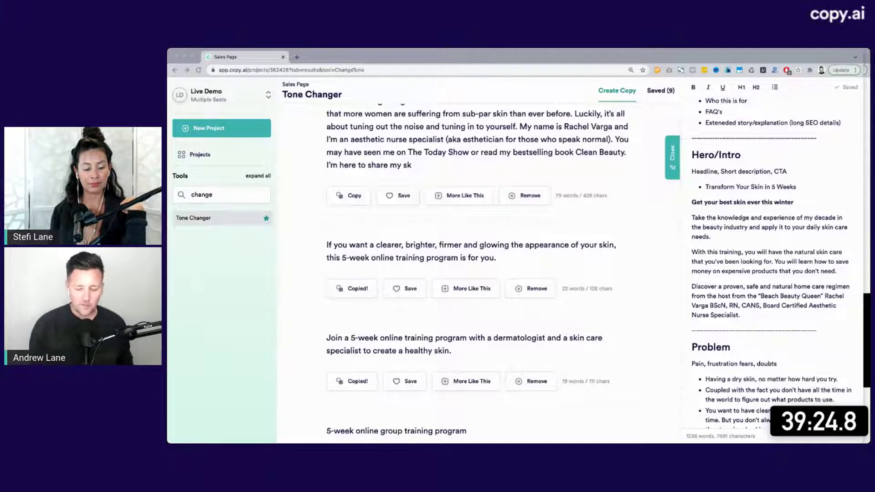
# Check the rewrite text and keep the Persuasive tone selected.
pyautogui.scroll(15, 598, 316)
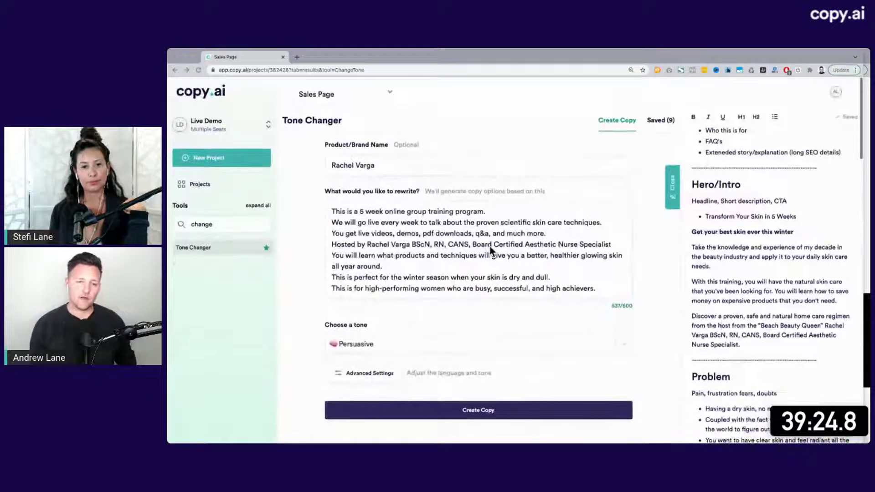
pyautogui.moveTo(332, 208); pyautogui.dragTo(630, 303)
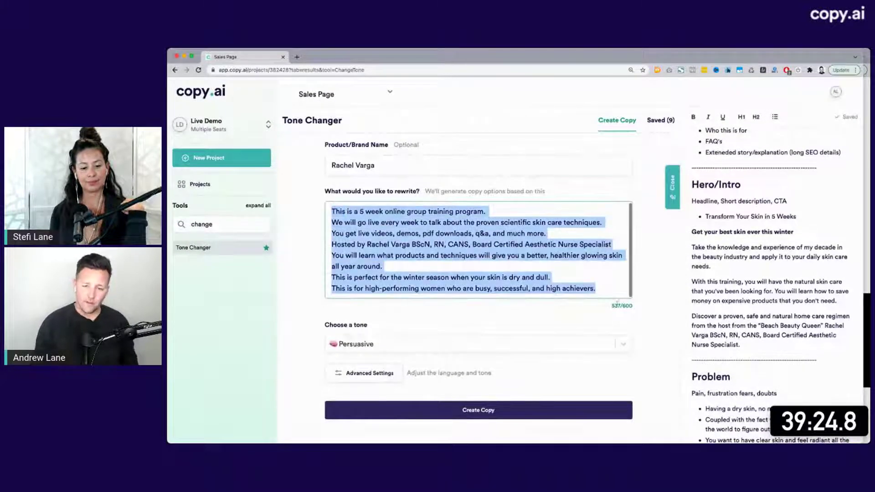
pyautogui.click(659, 309)
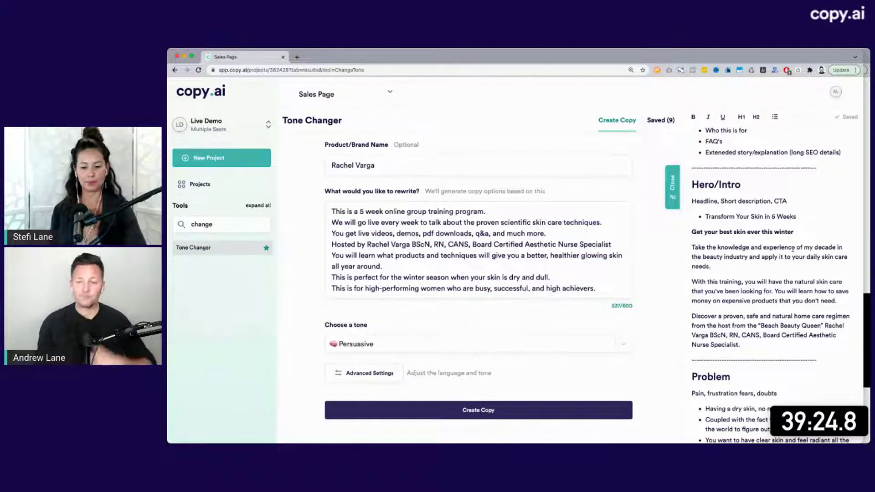
pyautogui.scroll(-5, 793, 249)
pyautogui.scroll(-3, 794, 248)
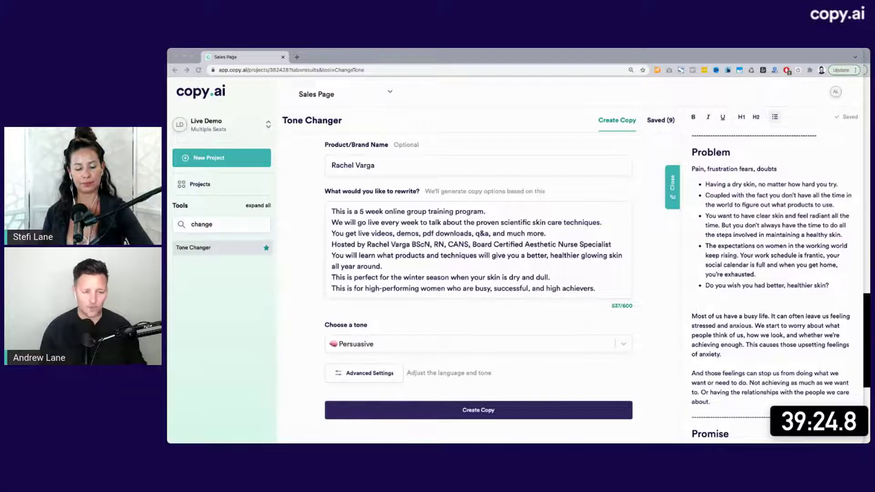
pyautogui.click(370, 342)
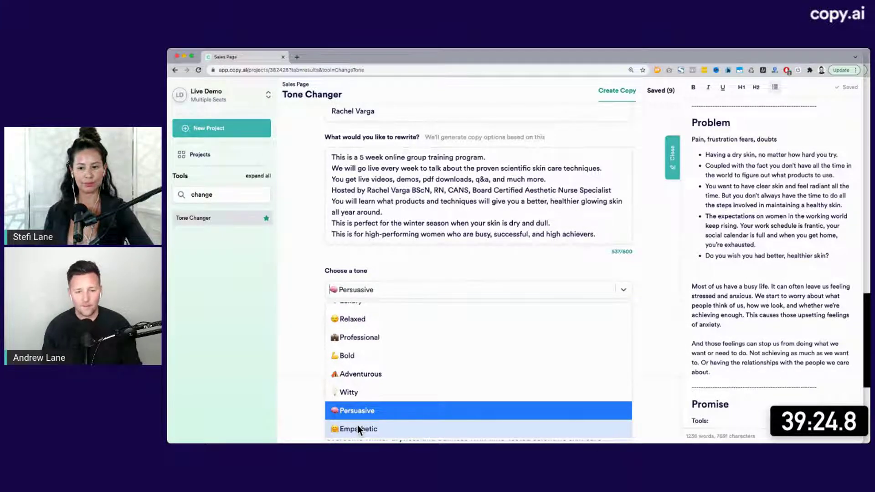
pyautogui.click(293, 192)
pyautogui.scroll(3, 766, 236)
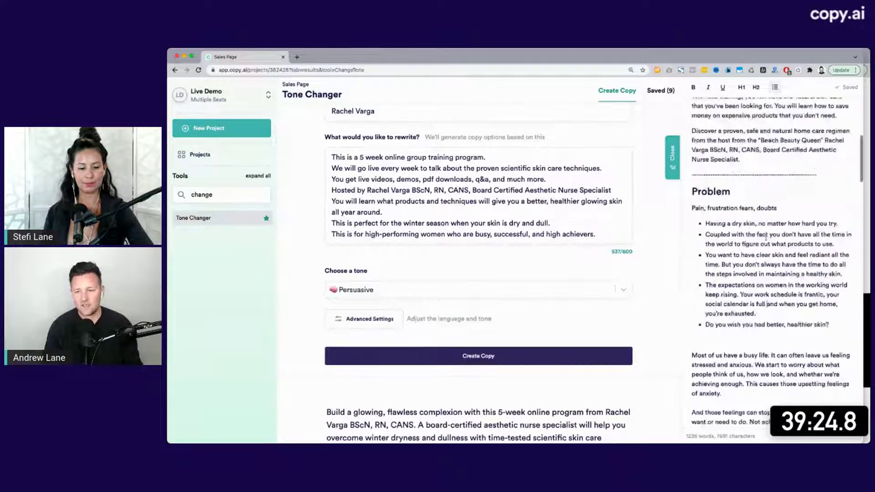
pyautogui.scroll(4, 767, 236)
pyautogui.scroll(4, 767, 236)
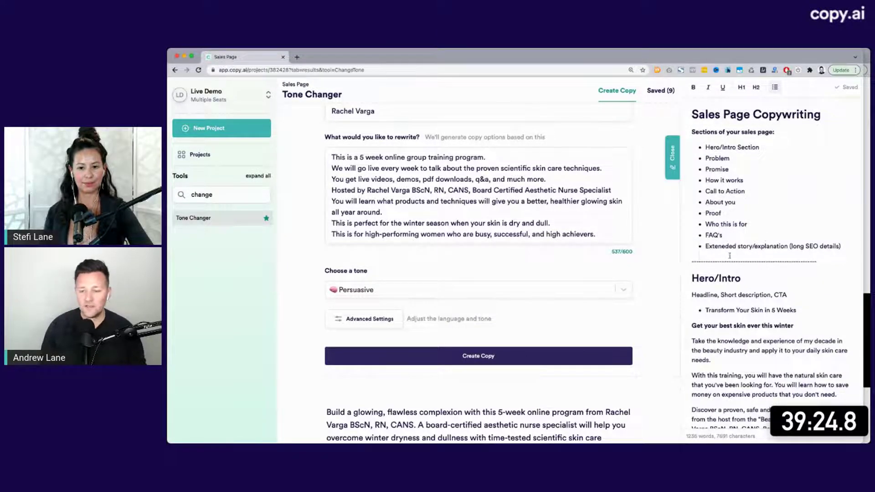
# Search 'pain' and generate Pain-Agitate-Solution copy with the Empathetic tone.
pyautogui.doubleClick(207, 191)
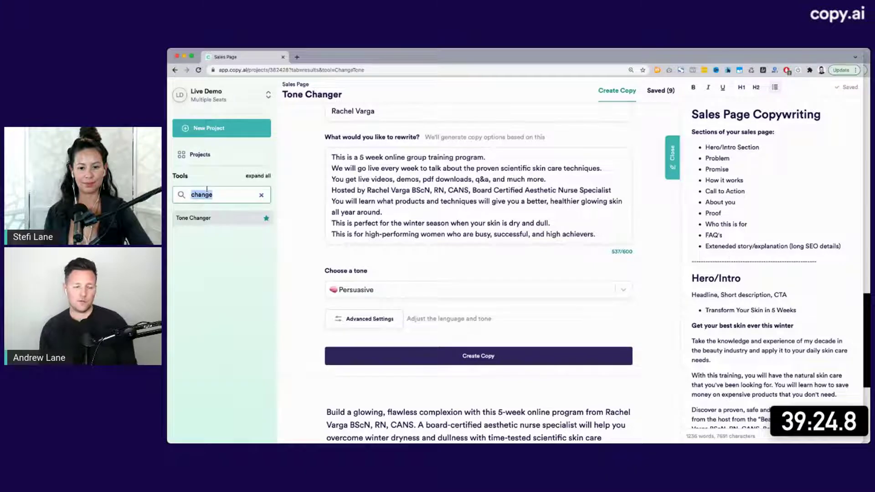
pyautogui.write('pain')
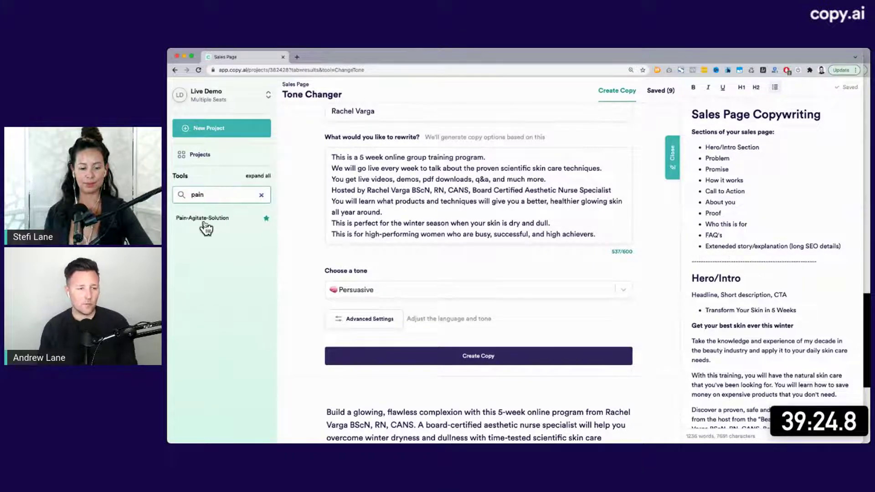
pyautogui.click(198, 221)
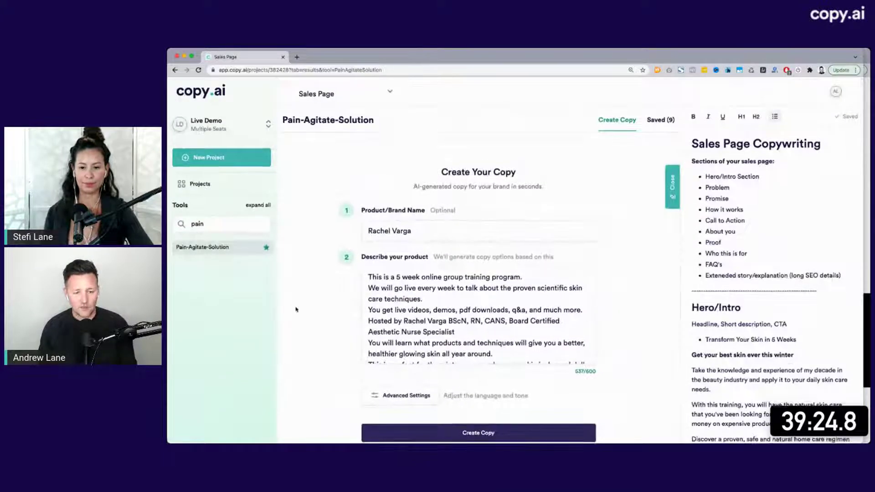
pyautogui.click(400, 296)
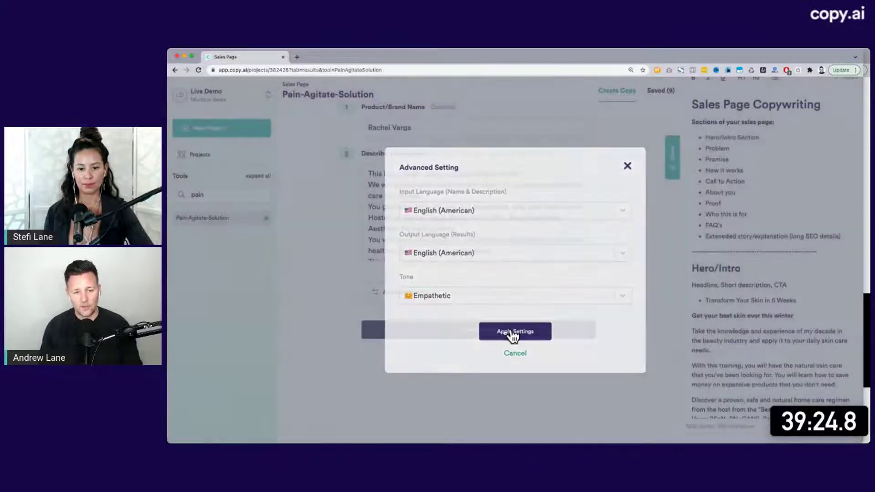
pyautogui.click(513, 335)
pyautogui.click(431, 329)
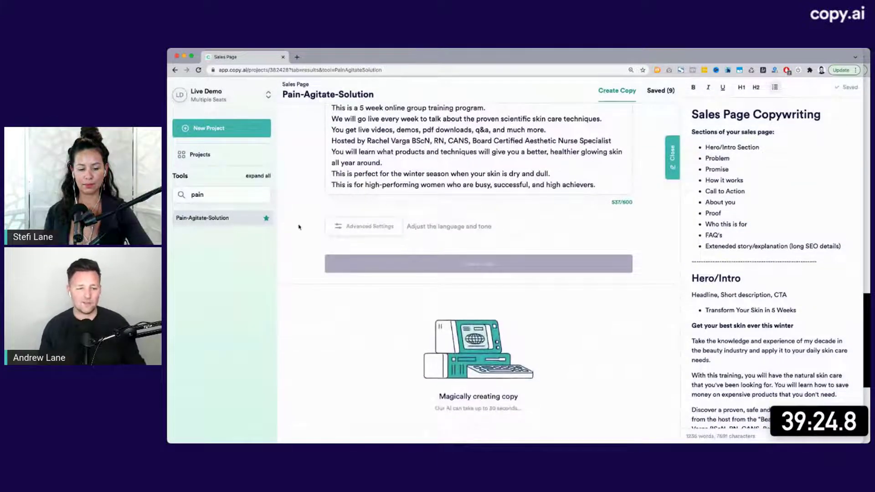
# Read the generated results and highlight the 'Looking tired' Pain statement.
pyautogui.scroll(-6, 299, 227)
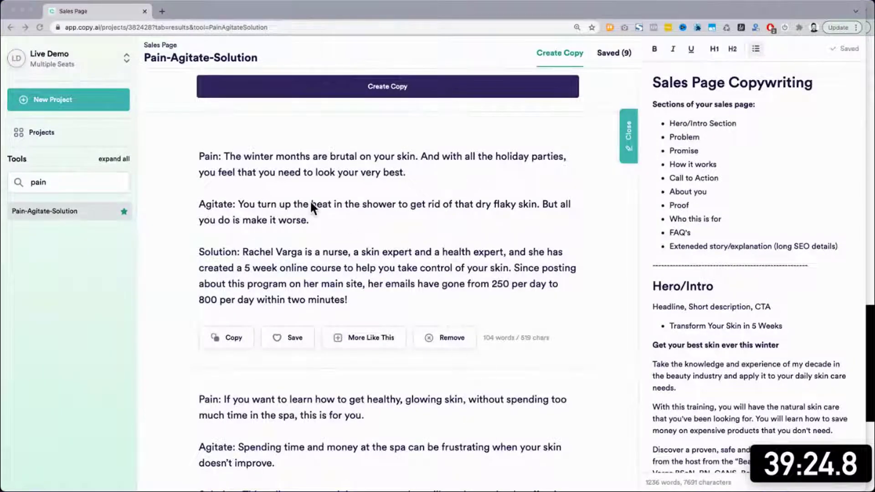
pyautogui.click(276, 171)
pyautogui.scroll(-8, 492, 221)
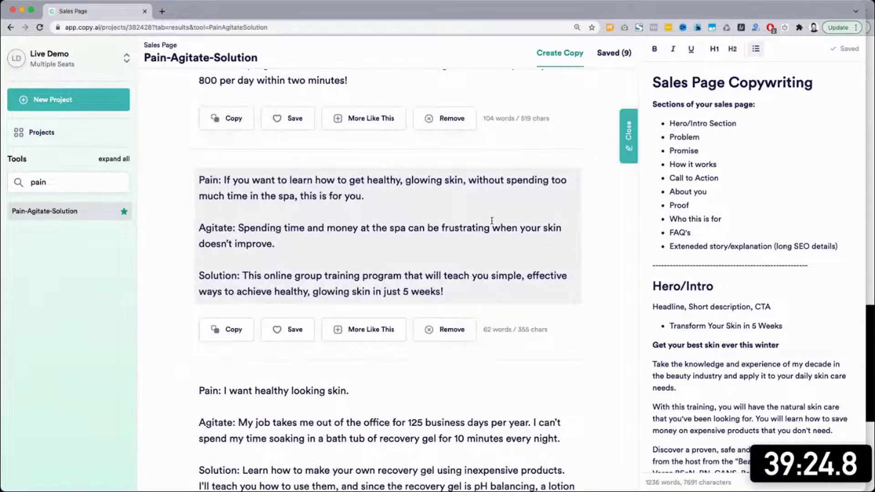
pyautogui.scroll(-10, 492, 220)
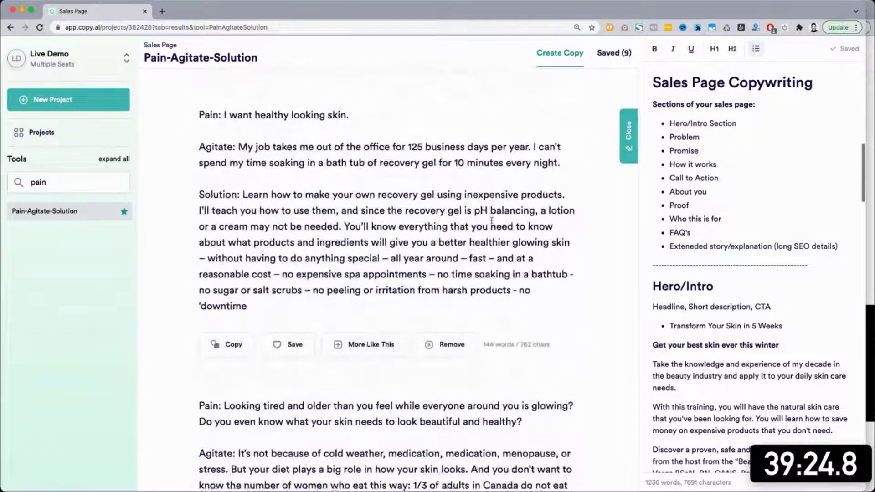
pyautogui.scroll(-9, 492, 220)
pyautogui.click(282, 165)
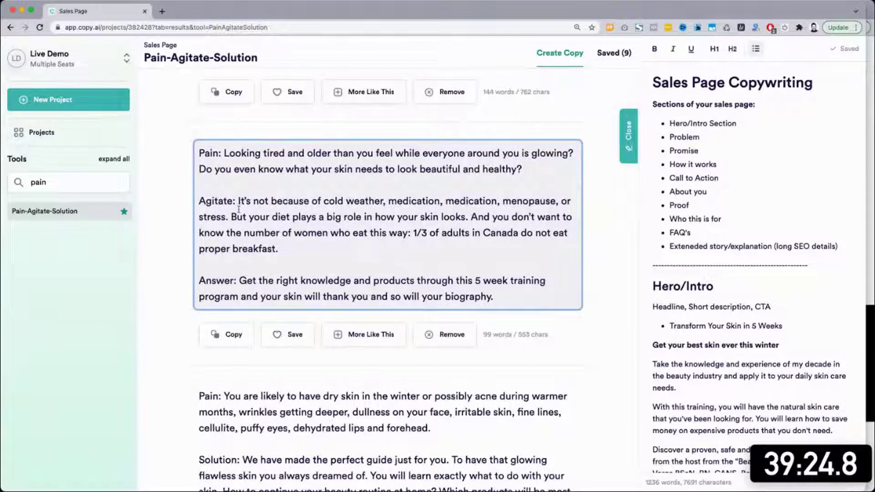
pyautogui.moveTo(199, 169); pyautogui.dragTo(356, 171)
pyautogui.click(356, 171)
pyautogui.moveTo(224, 153); pyautogui.dragTo(247, 152)
pyautogui.click(248, 153)
pyautogui.moveTo(226, 153); pyautogui.dragTo(530, 179)
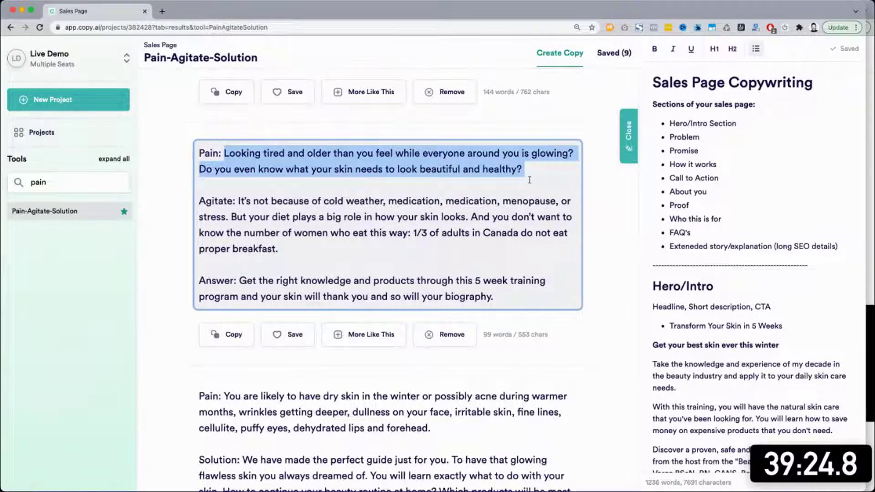
# Scroll further through the results and select the 'pain' tool search term.
pyautogui.scroll(-6, 530, 180)
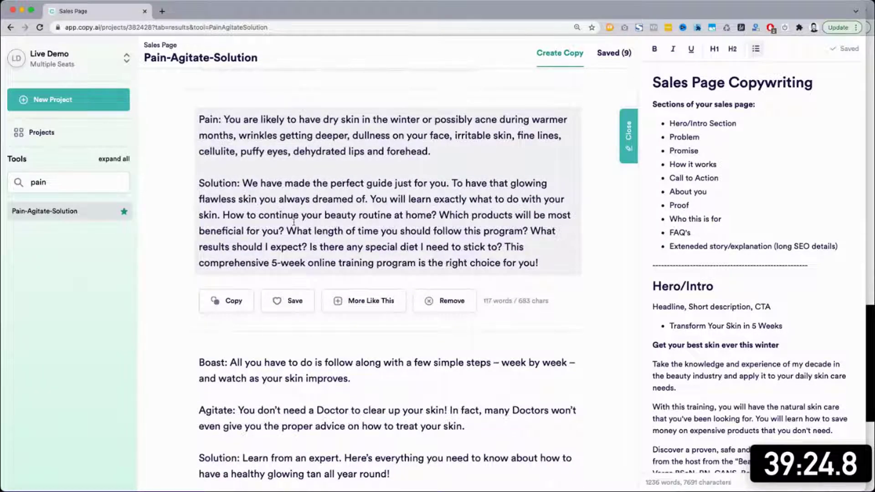
pyautogui.scroll(-4, 293, 222)
pyautogui.doubleClick(86, 187)
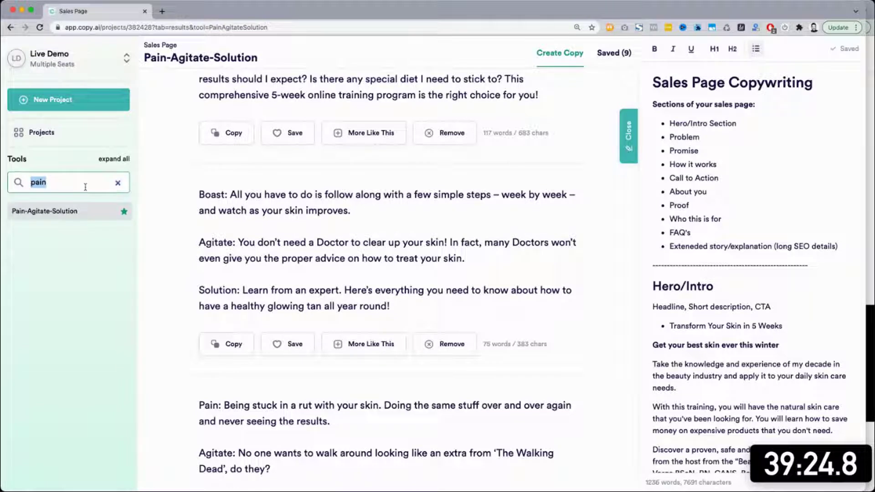
# Clear the tool search and generate copy with QUEST Copywriting from Sales Copy.
pyautogui.click(118, 183)
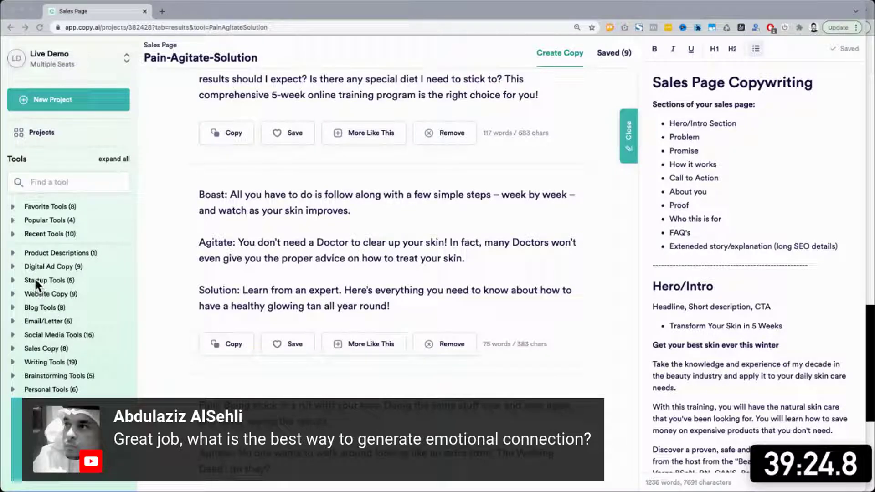
pyautogui.click(54, 316)
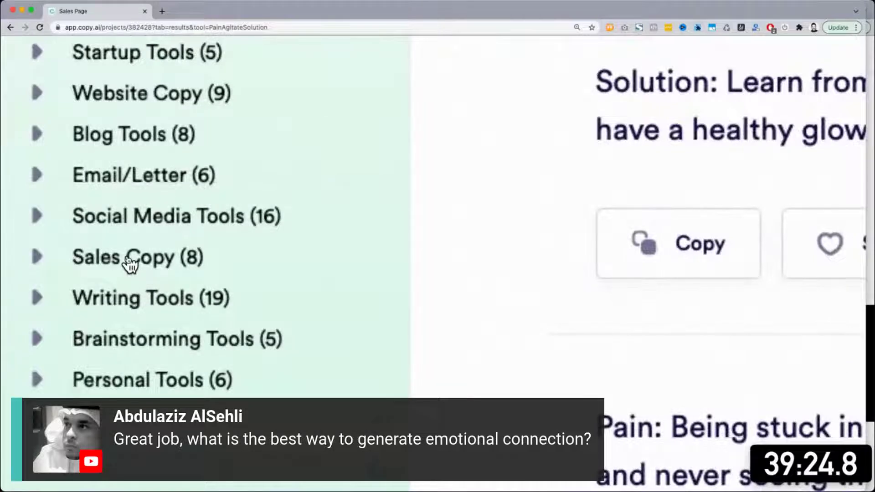
pyautogui.click(51, 346)
pyautogui.scroll(-2, 130, 264)
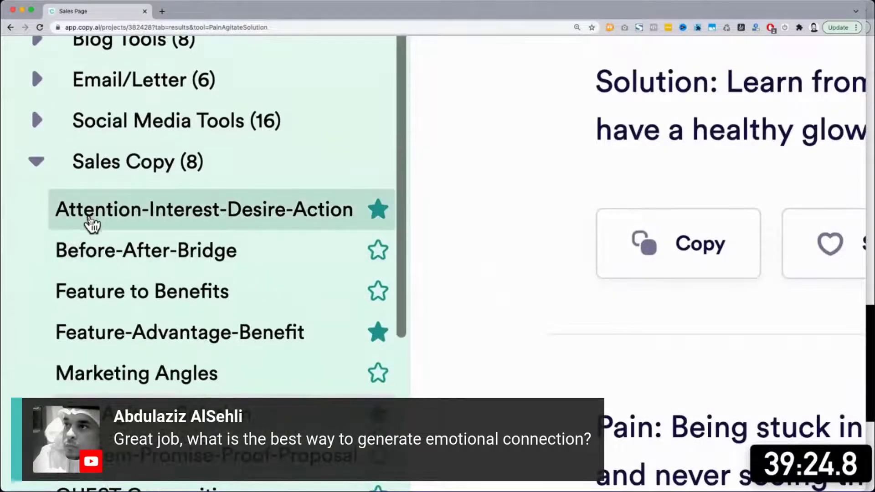
pyautogui.scroll(-4, 129, 371)
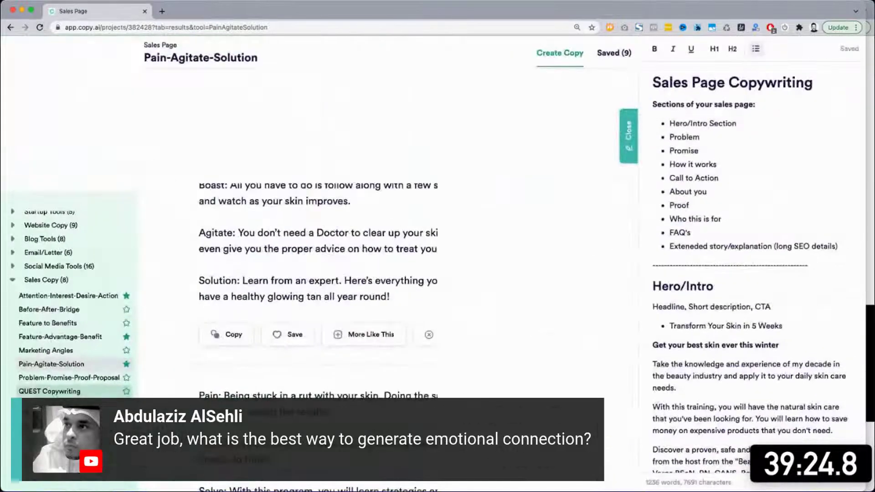
pyautogui.click(68, 391)
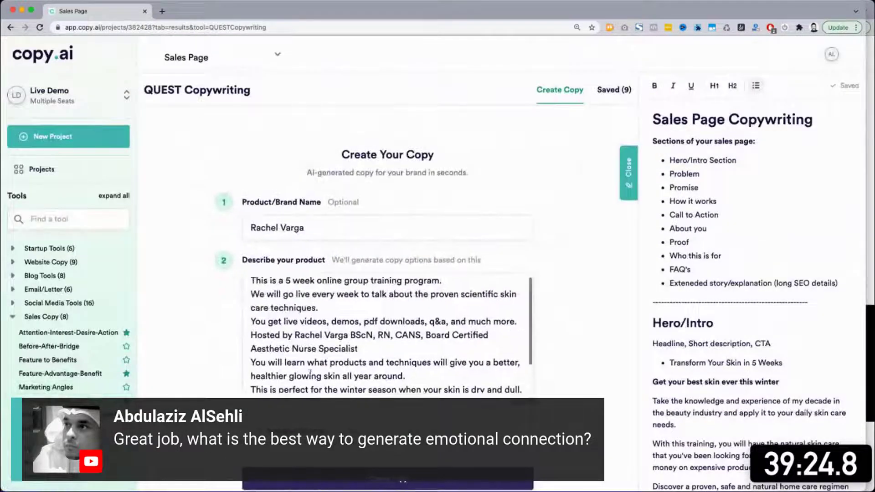
pyautogui.click(385, 433)
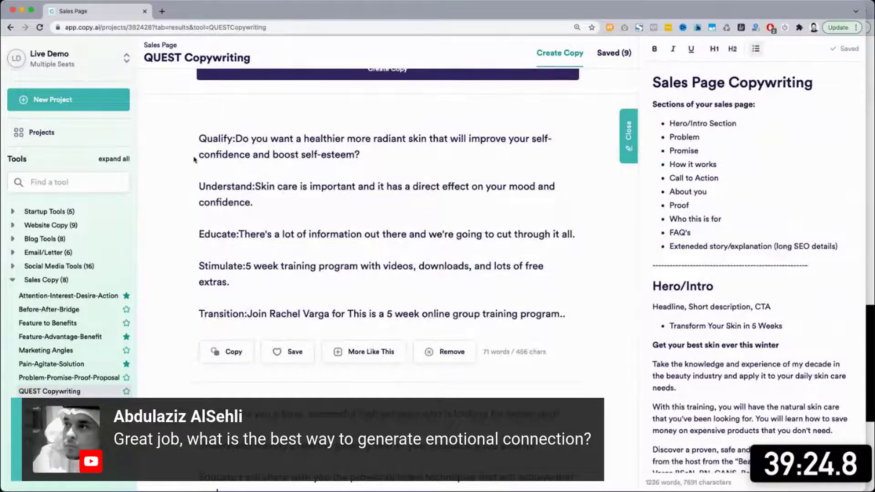
# Review the QUEST result's Qualify, Understand and Stimulate lines, then focus the Find a tool box.
pyautogui.moveTo(237, 138); pyautogui.dragTo(375, 154)
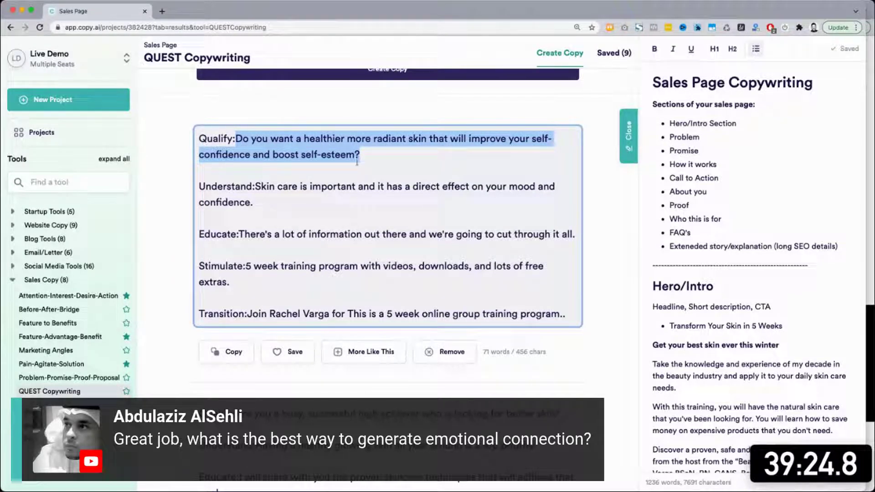
pyautogui.click(358, 154)
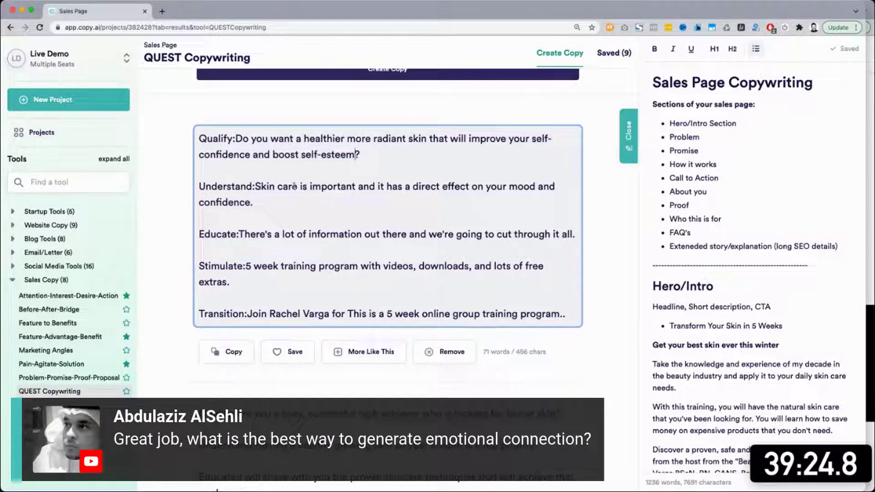
pyautogui.moveTo(262, 204); pyautogui.dragTo(256, 194)
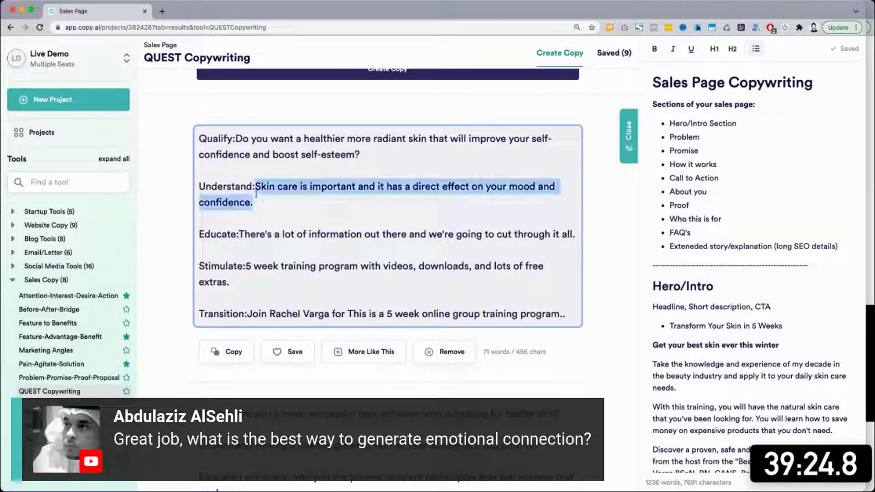
pyautogui.moveTo(194, 138); pyautogui.dragTo(587, 327)
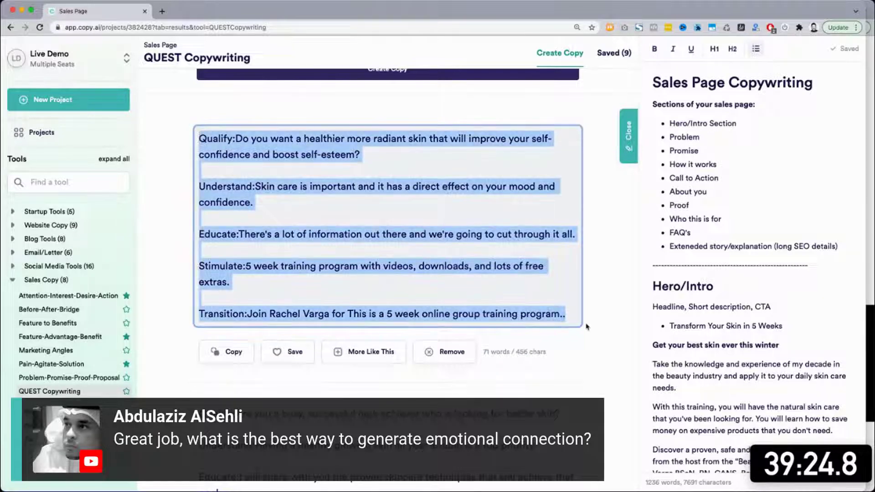
pyautogui.click(273, 278)
pyautogui.scroll(-1, 273, 235)
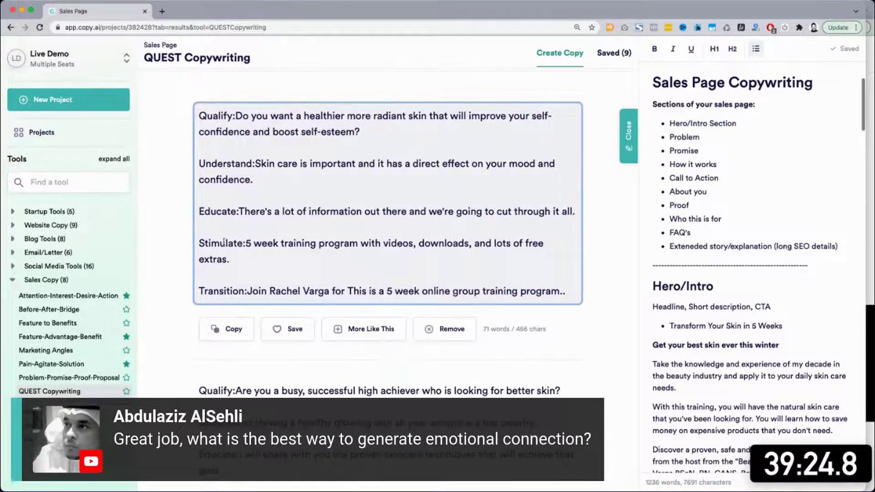
pyautogui.moveTo(246, 241); pyautogui.dragTo(258, 260)
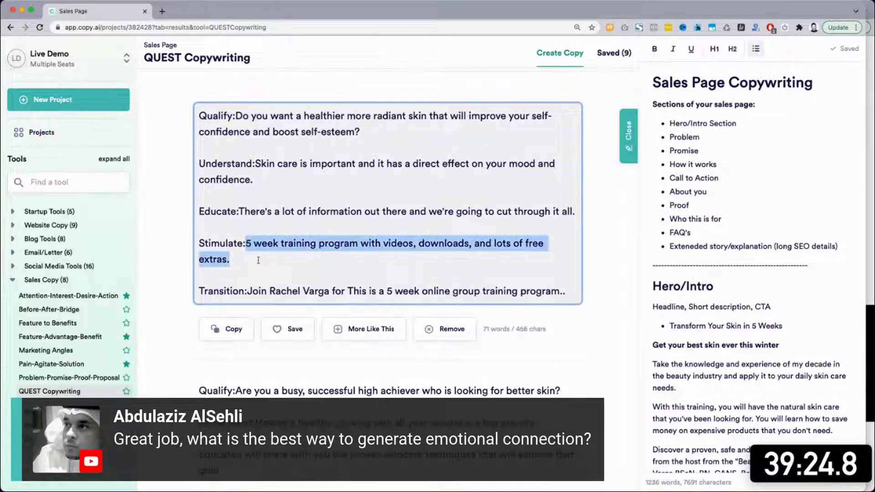
pyautogui.scroll(-5, 258, 260)
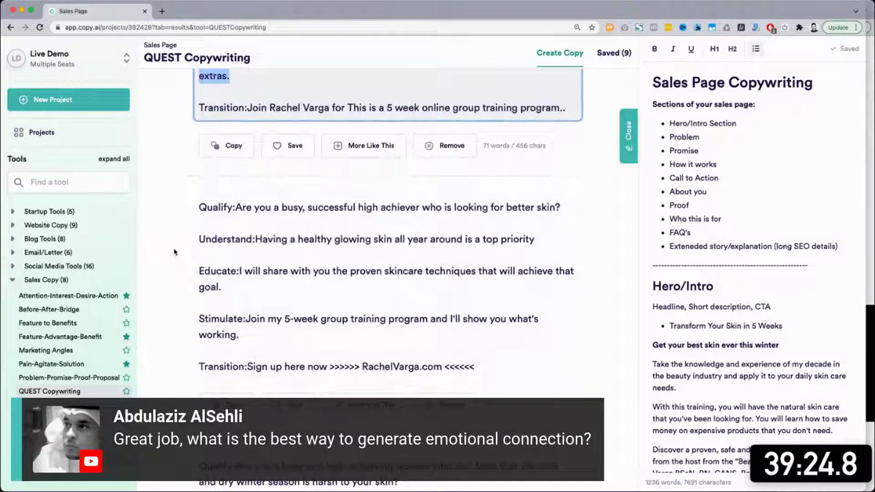
pyautogui.scroll(-2, 175, 252)
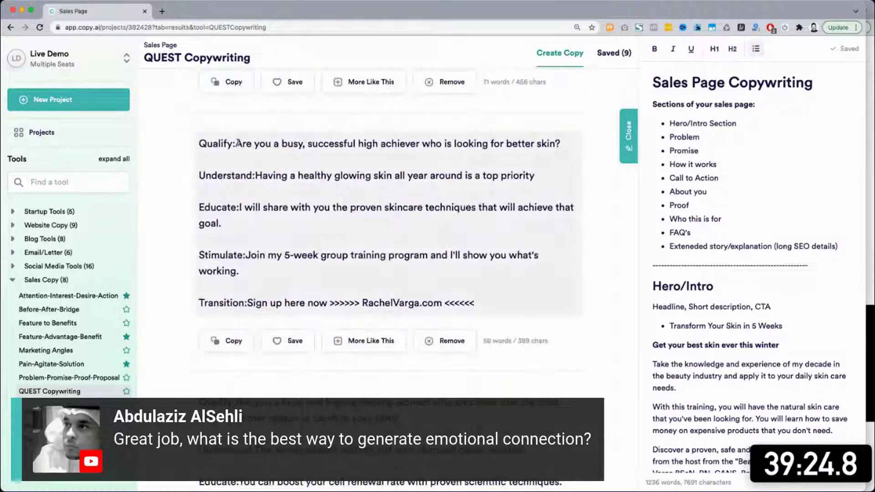
pyautogui.moveTo(264, 176); pyautogui.dragTo(535, 175)
pyautogui.scroll(-6, 237, 323)
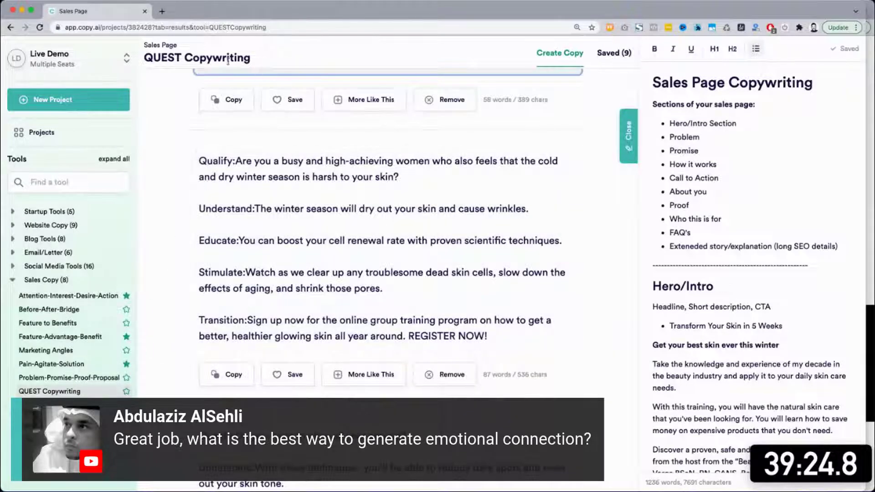
pyautogui.click(47, 181)
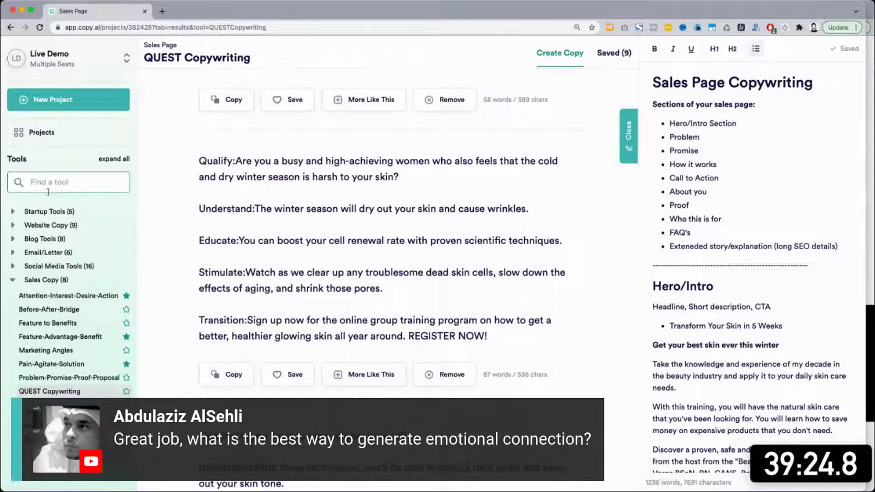
pyautogui.scroll(-1, 53, 379)
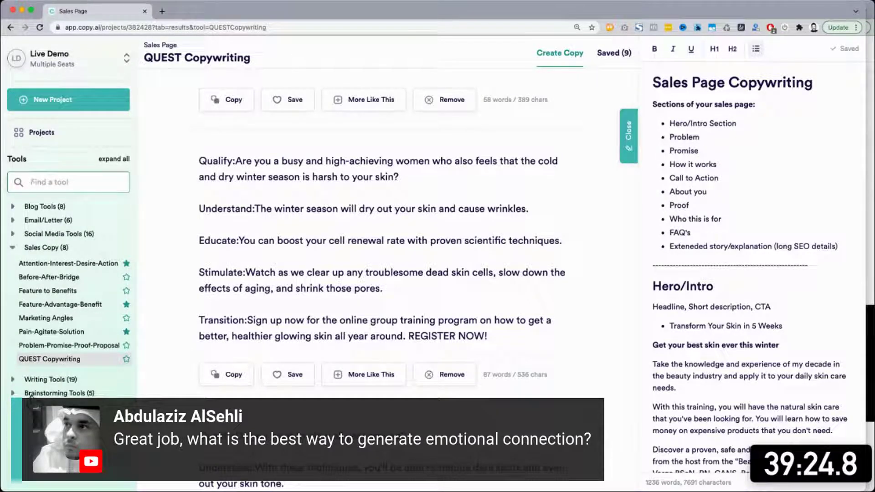
# Generate Relatable Experiences lines under Social Media Tools for the skin-care niche.
pyautogui.click(13, 233)
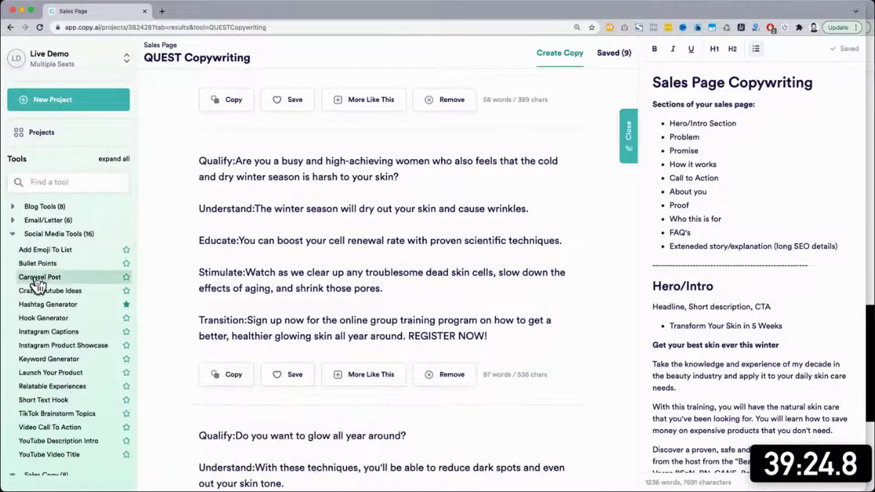
pyautogui.scroll(-2, 57, 360)
pyautogui.scroll(-2, 57, 360)
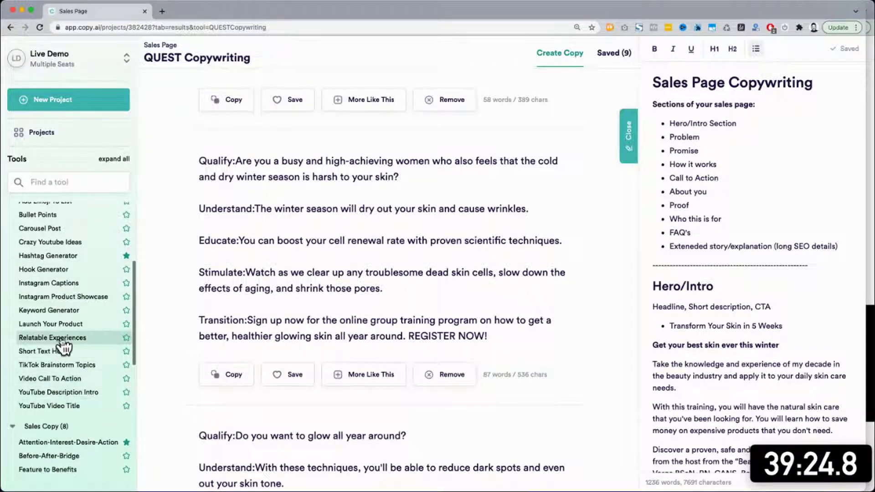
pyautogui.click(68, 340)
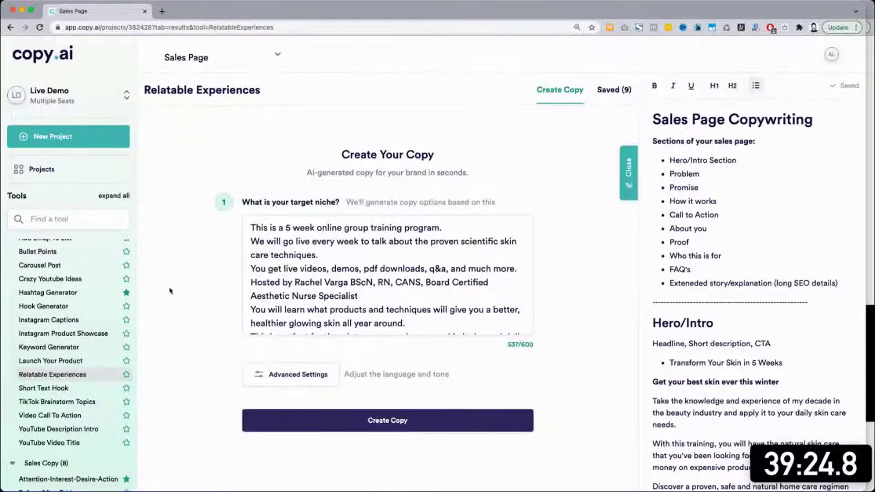
pyautogui.scroll(-2, 170, 291)
pyautogui.click(394, 361)
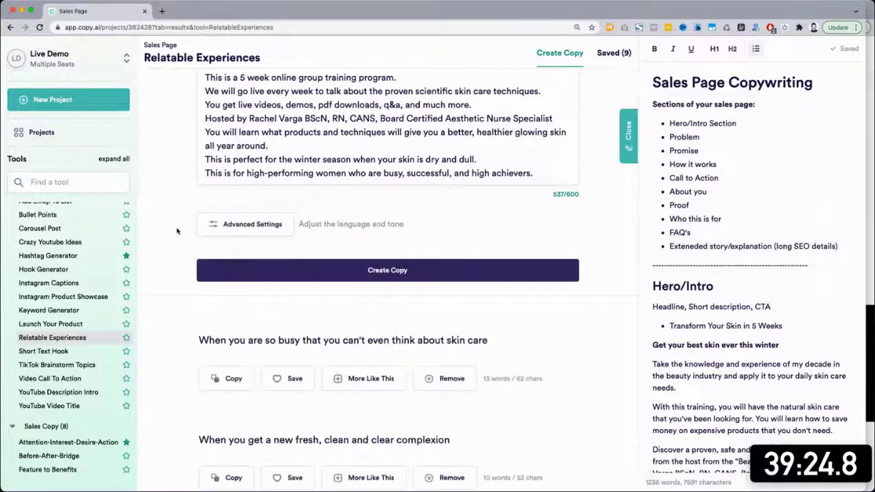
pyautogui.scroll(-5, 178, 231)
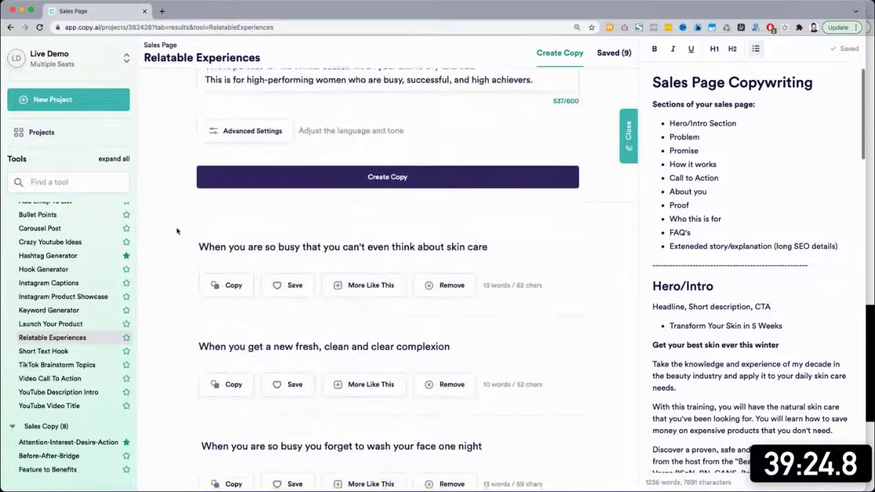
pyautogui.click(344, 130)
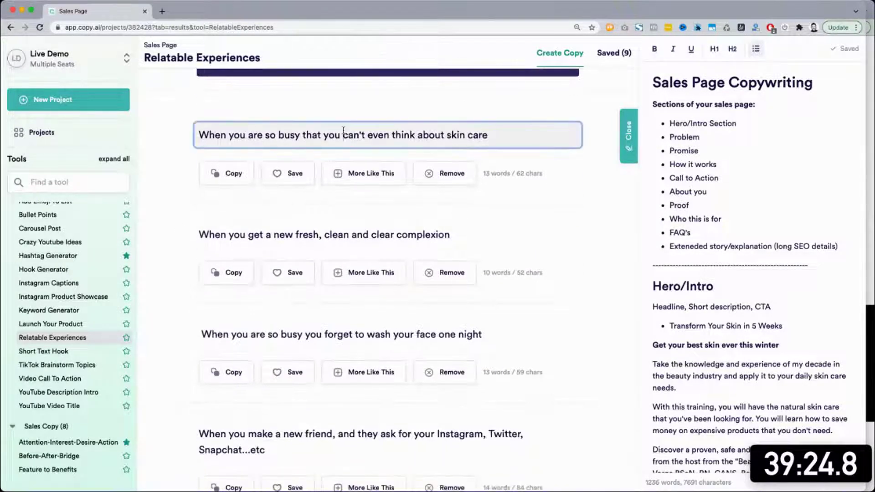
pyautogui.tripleClick(487, 135)
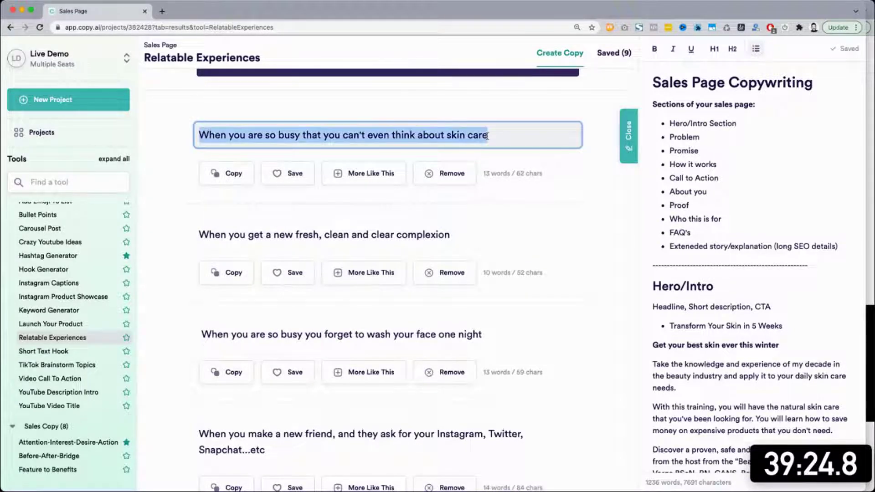
pyautogui.click(269, 234)
pyautogui.tripleClick(269, 234)
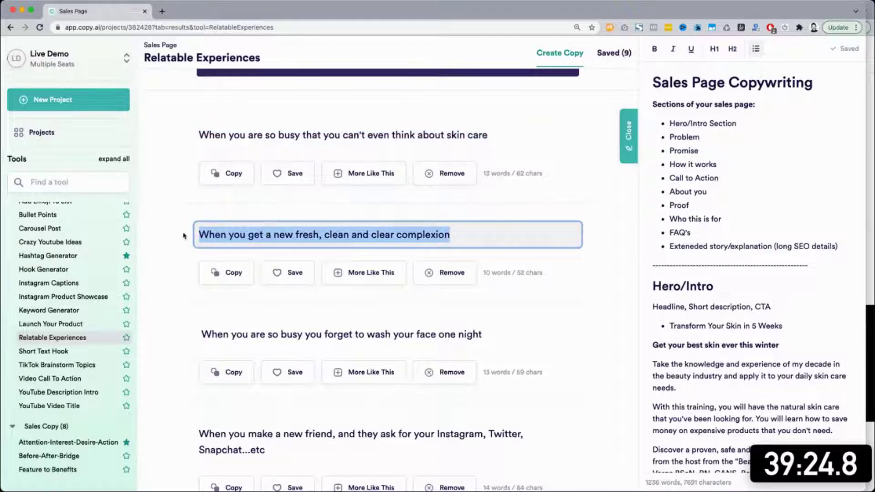
pyautogui.scroll(-3, 183, 235)
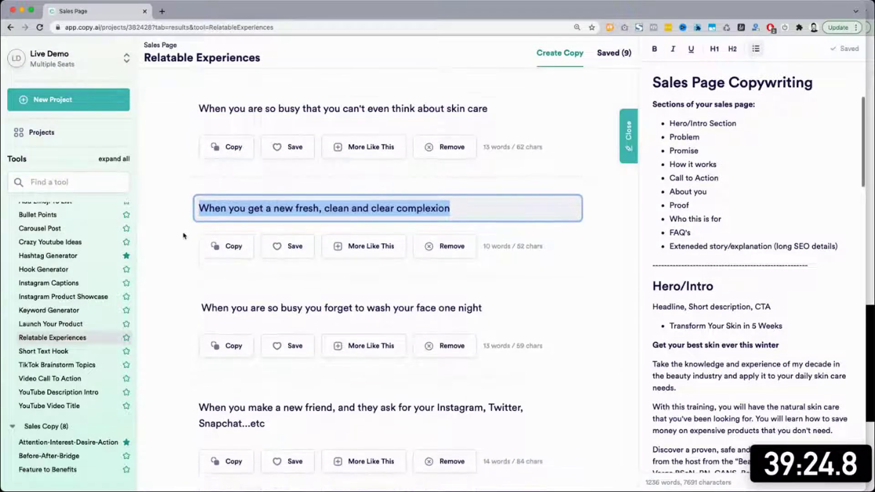
pyautogui.tripleClick(241, 233)
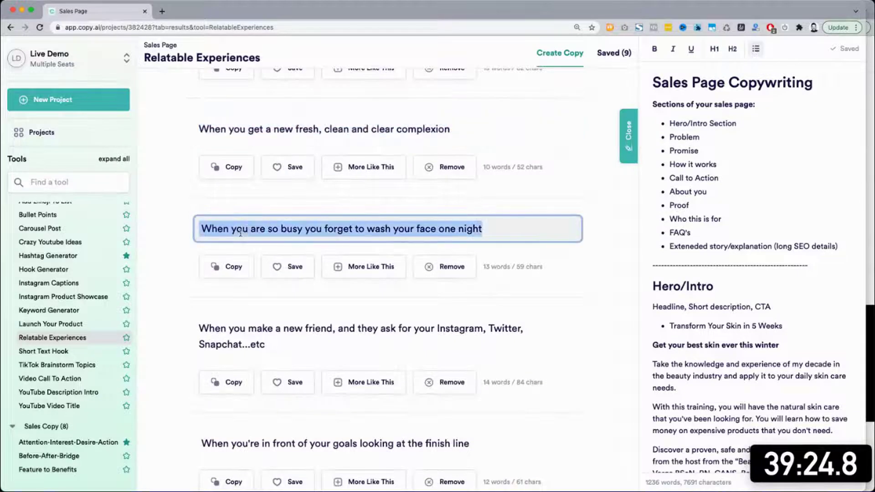
pyautogui.scroll(-3, 173, 279)
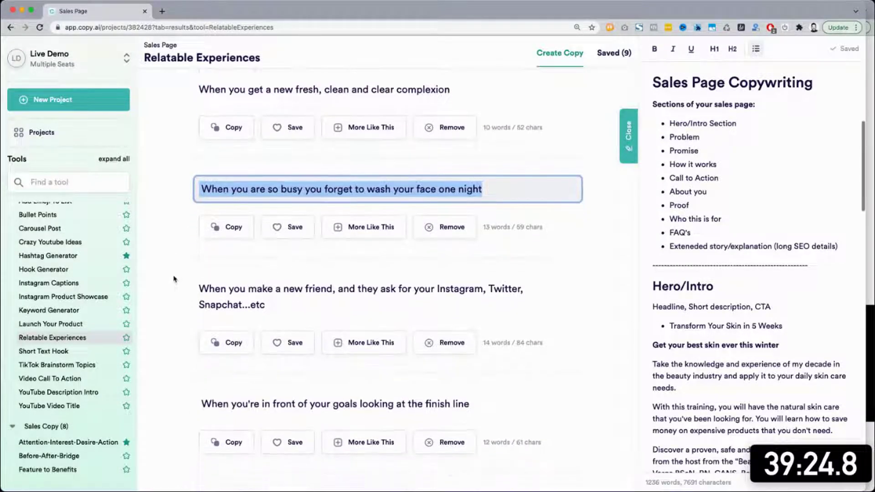
pyautogui.scroll(-2, 173, 273)
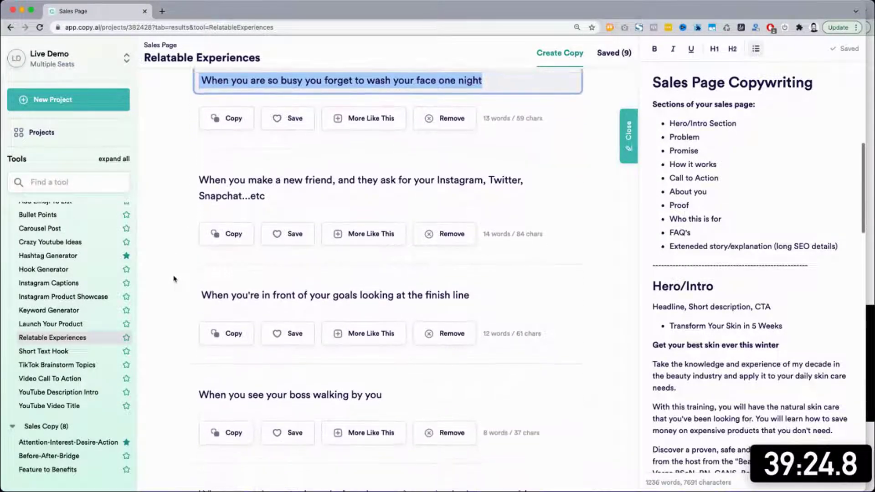
pyautogui.click(169, 256)
pyautogui.scroll(-1, 169, 257)
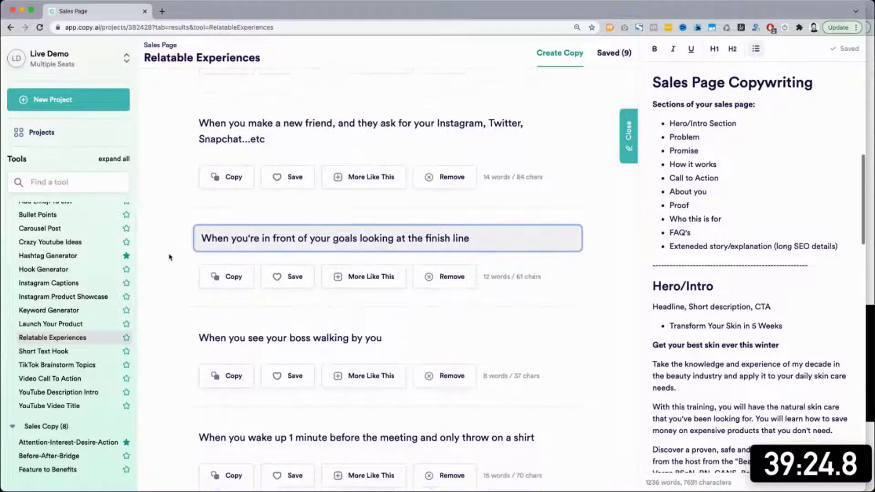
pyautogui.scroll(-3, 159, 311)
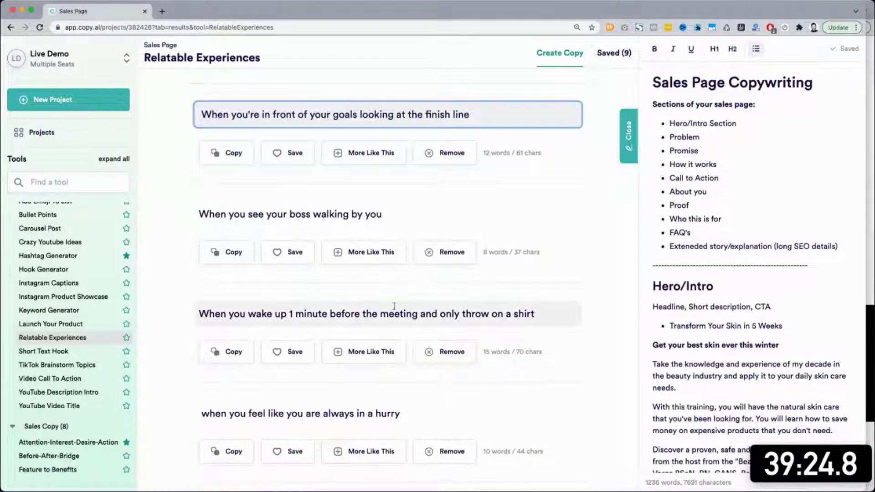
pyautogui.scroll(-1, 404, 308)
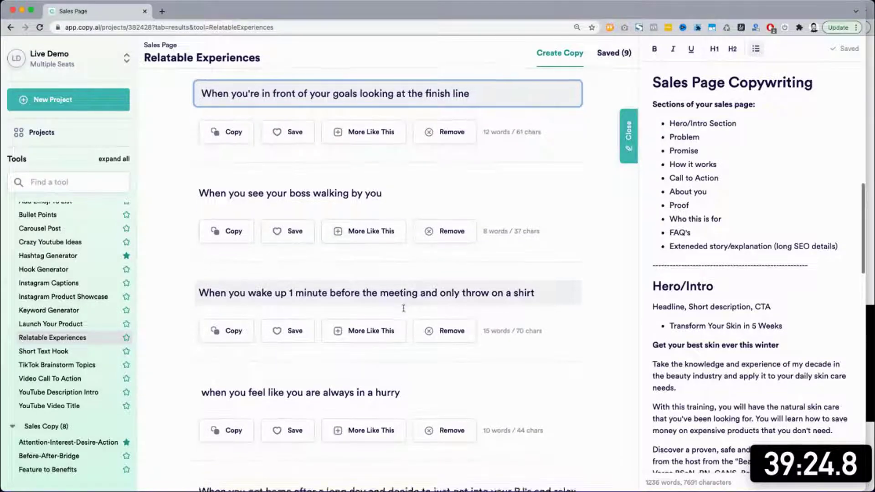
pyautogui.scroll(-3, 403, 308)
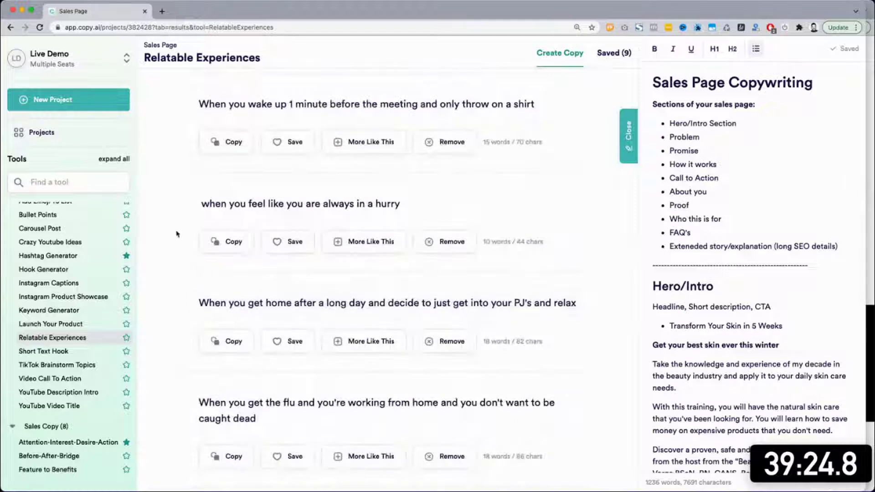
pyautogui.click(197, 303)
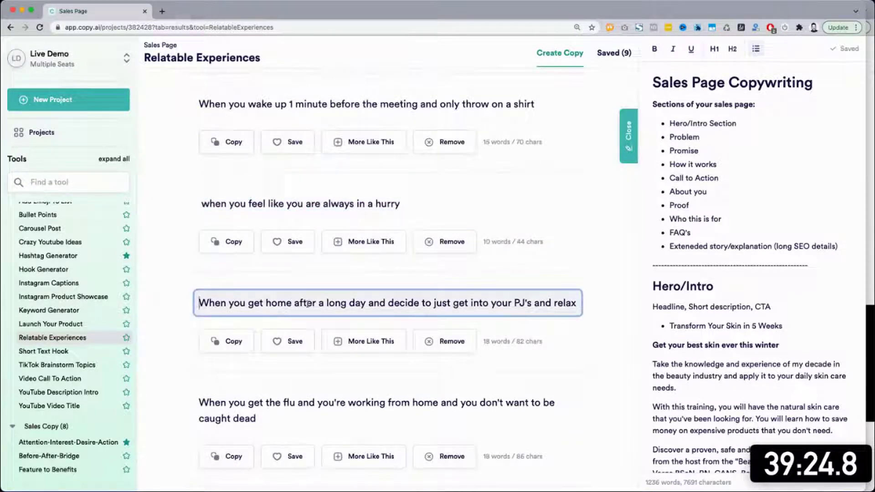
pyautogui.scroll(-3, 378, 314)
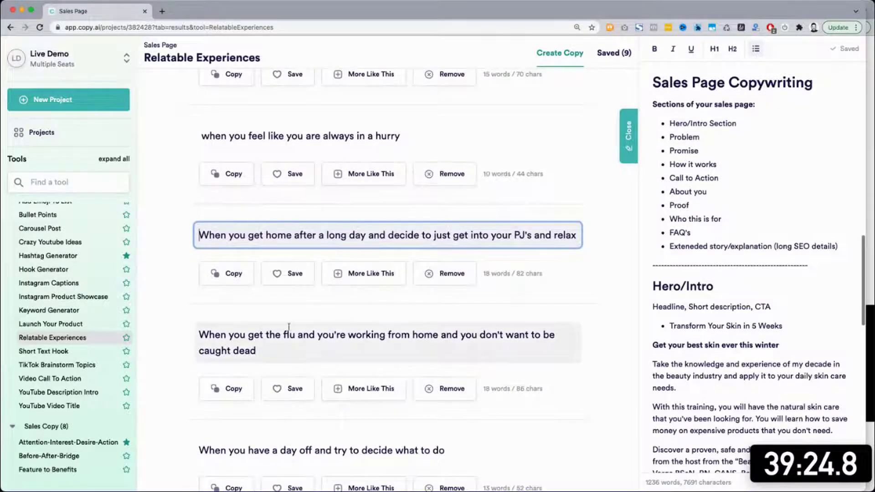
pyautogui.scroll(-3, 169, 301)
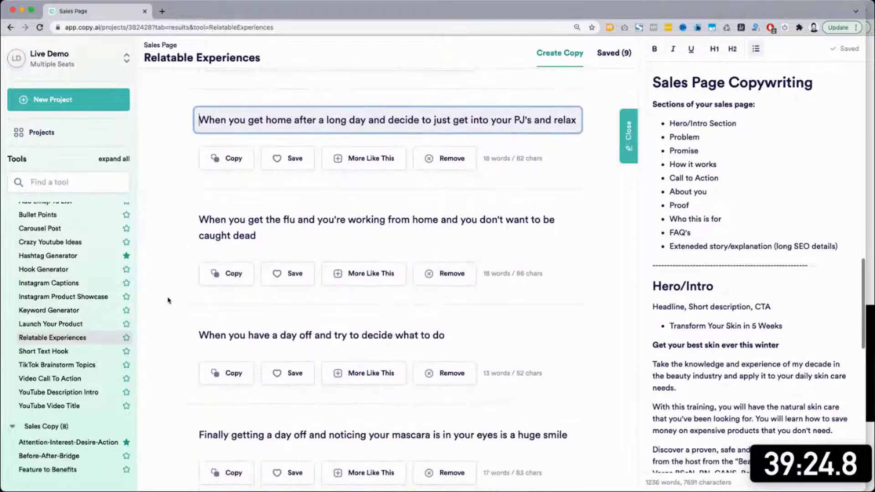
pyautogui.scroll(-4, 169, 300)
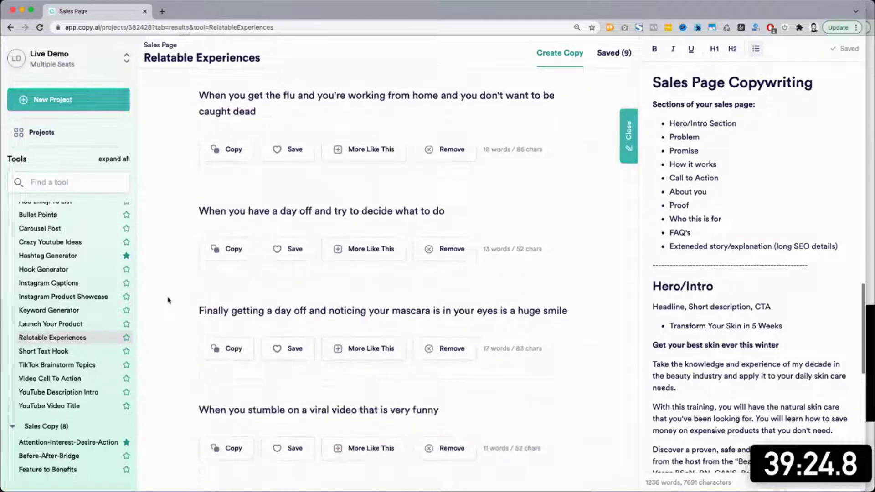
pyautogui.scroll(-2, 169, 301)
pyautogui.scroll(-1, 168, 301)
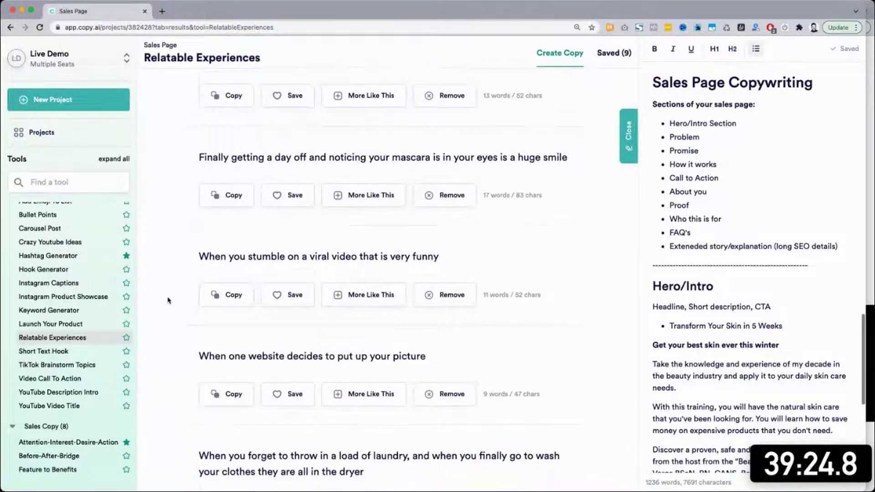
pyautogui.scroll(-1, 169, 300)
pyautogui.scroll(15, 168, 301)
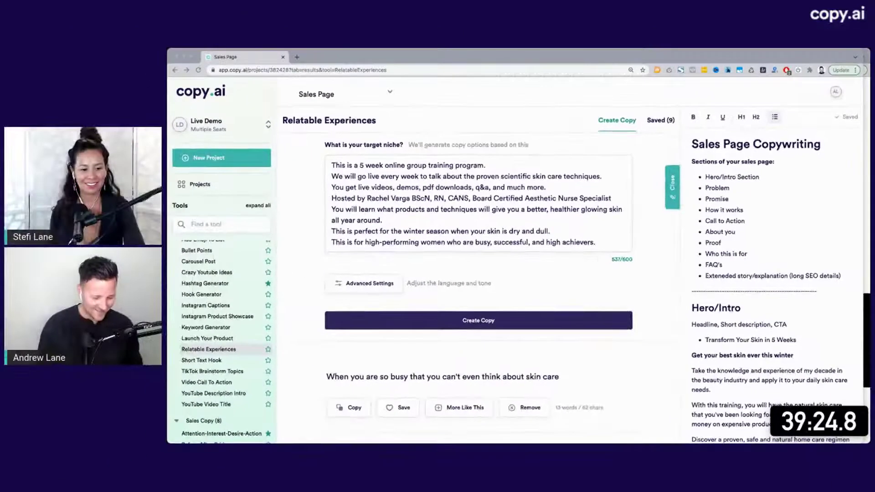
# Present the deck full screen, advancing past Here's how it works and Create your project to '2. Select a tool.'.
pyautogui.hotkey('ctrl', 'Up')
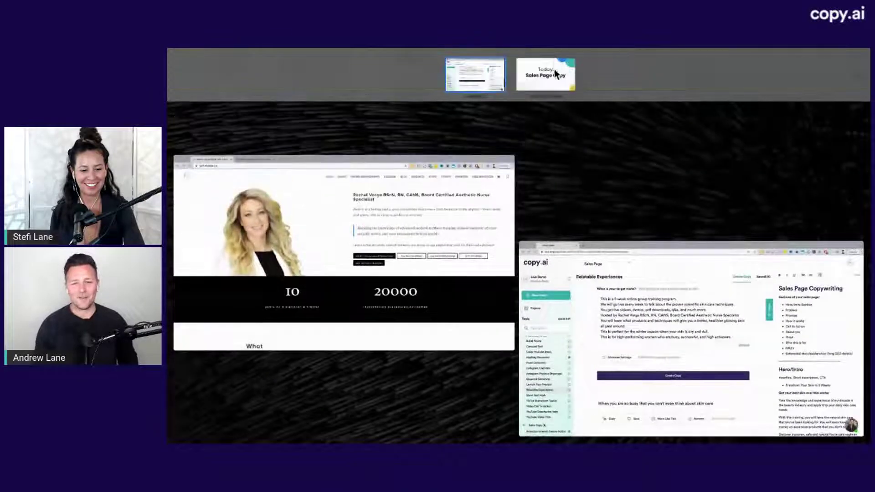
pyautogui.click(557, 72)
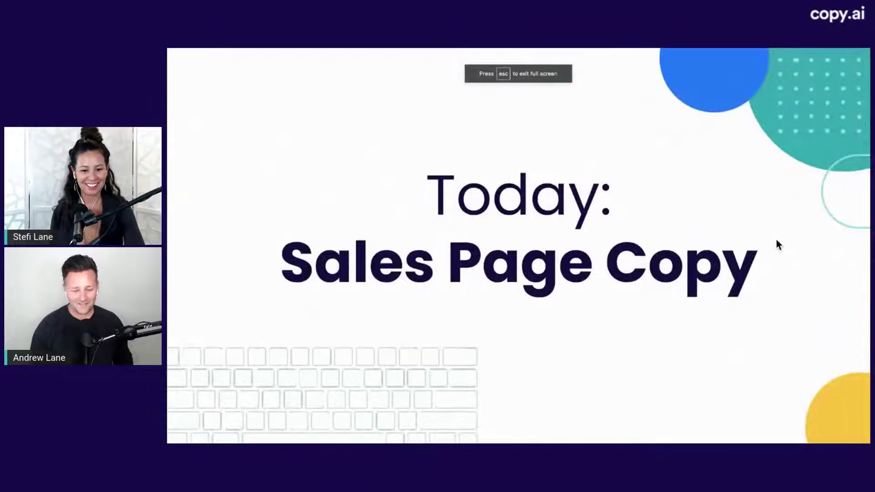
pyautogui.press('Right')
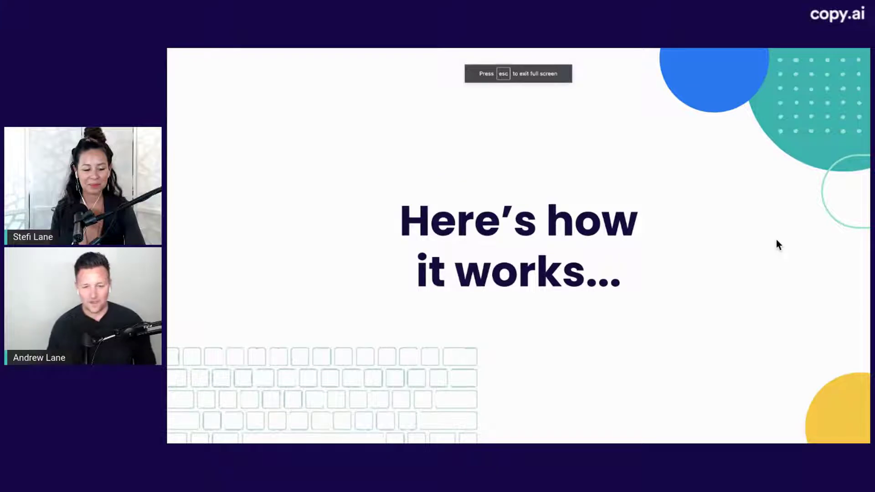
pyautogui.press('Right')
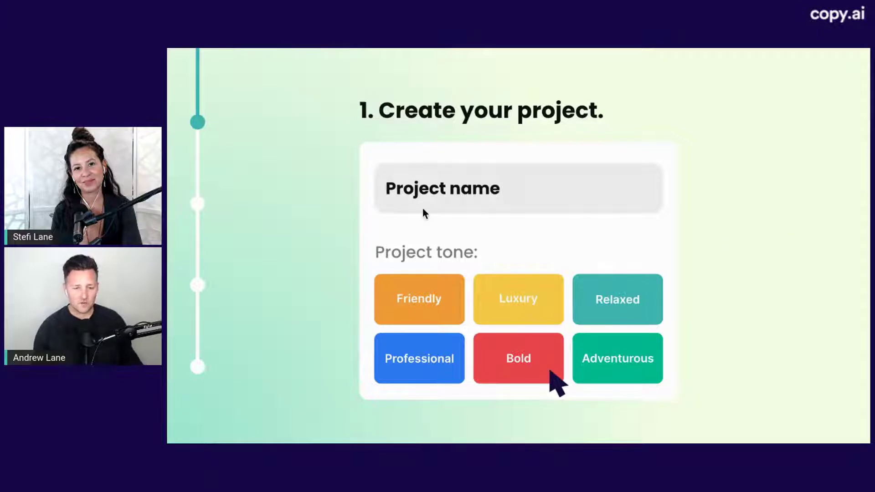
pyautogui.press('Right')
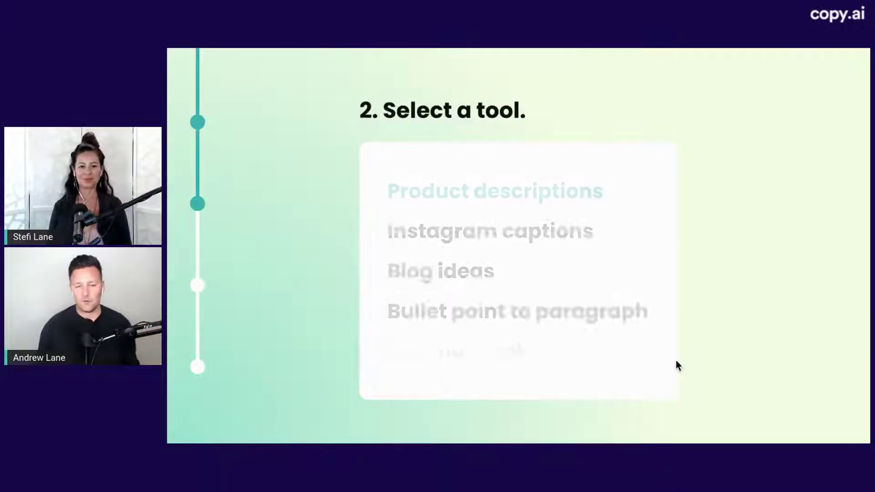